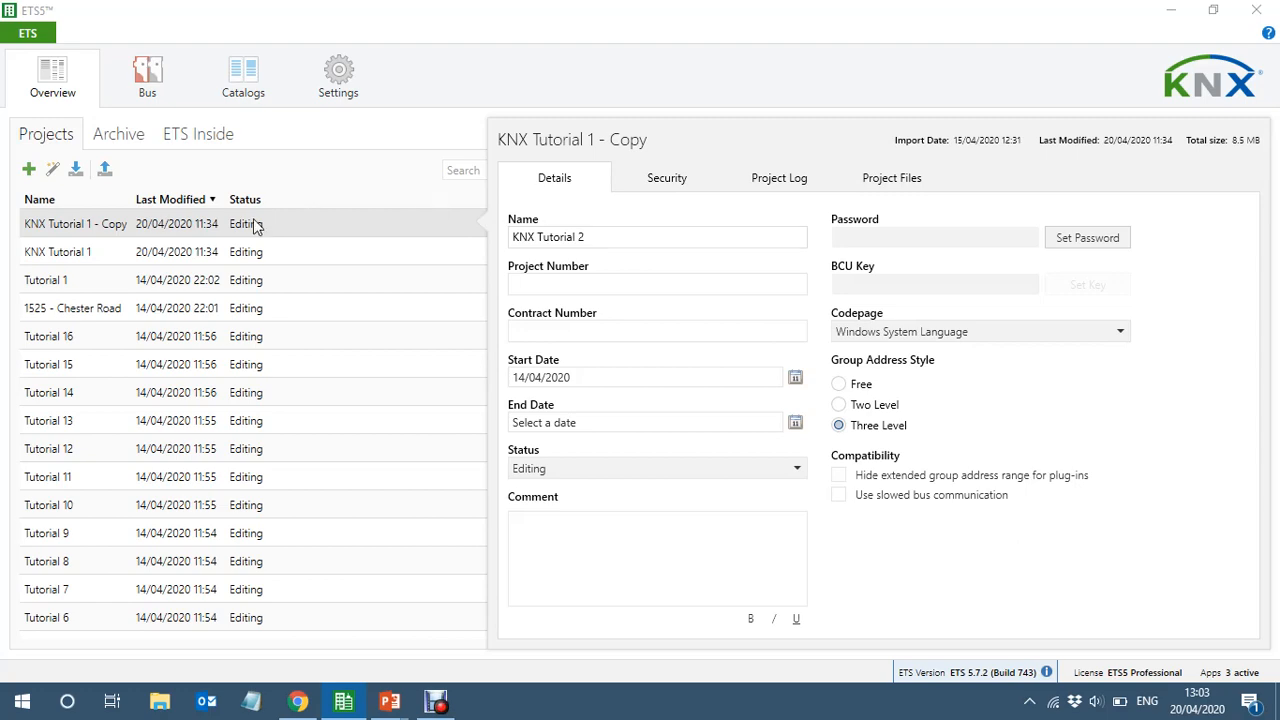
Open the project KNX Tutorial 2 and show the devices of the KNX Cabinet in the Entry room
click(114, 230)
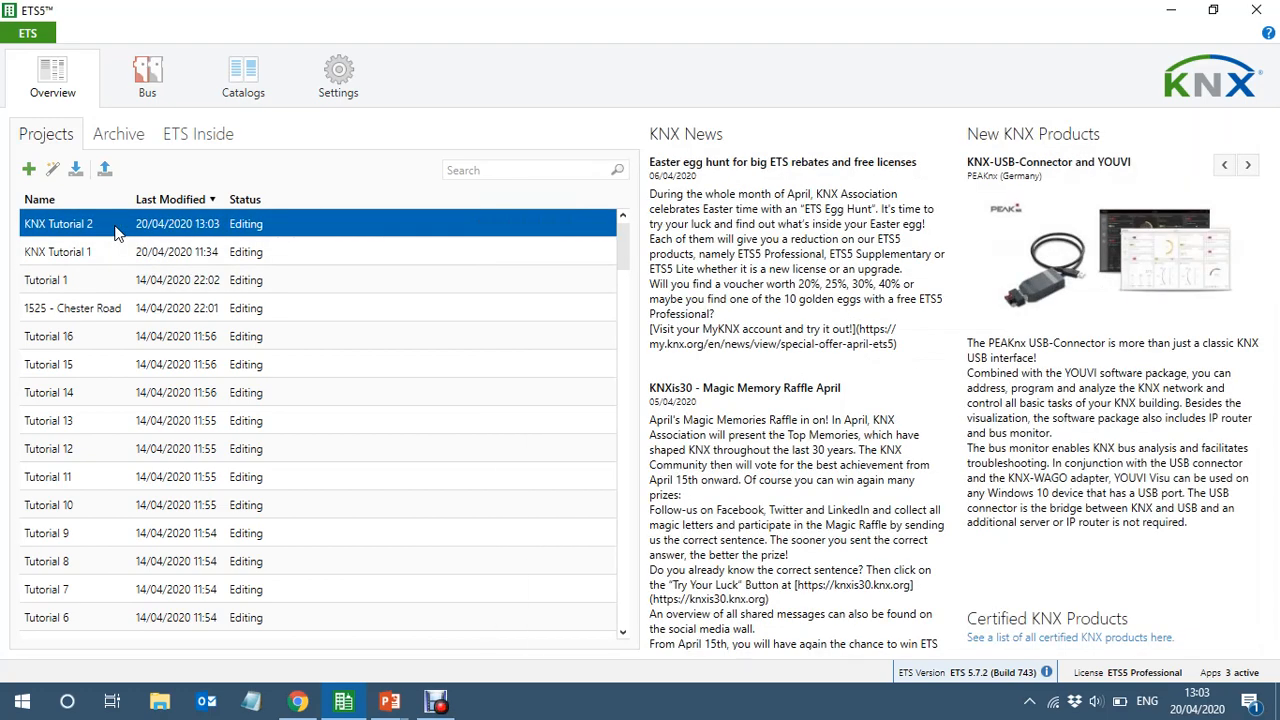
double_click(114, 230)
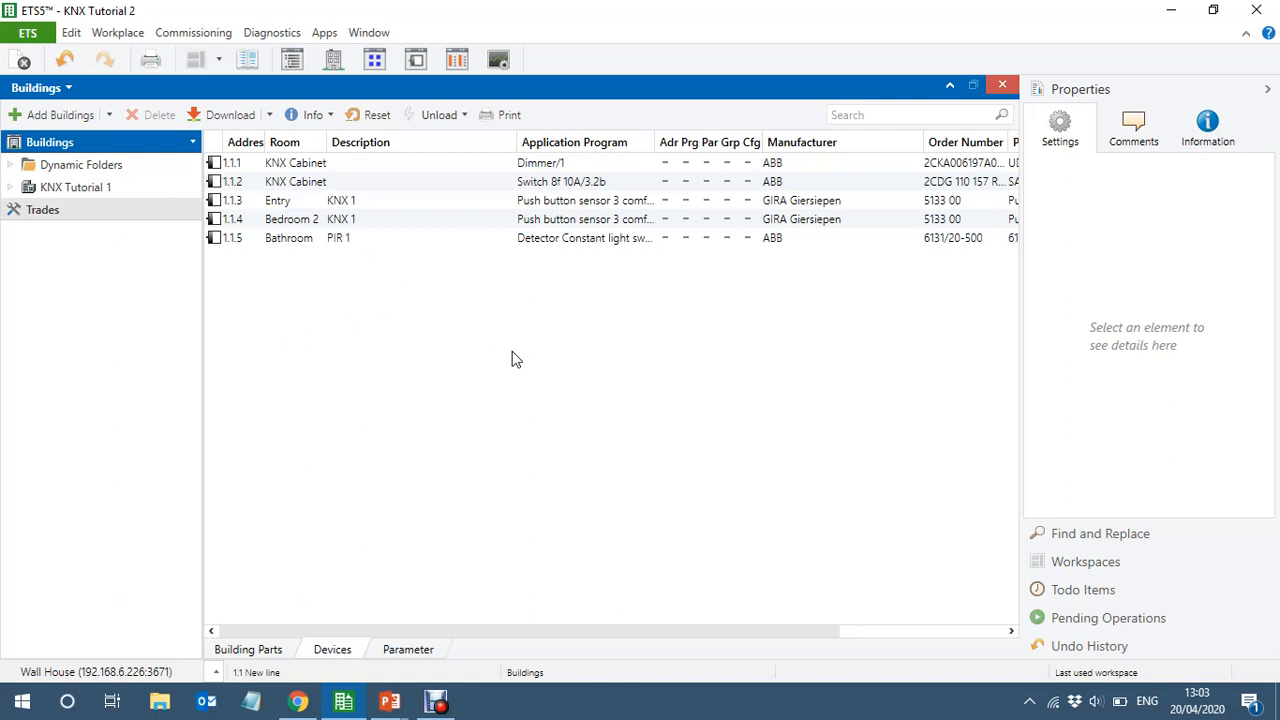
click(10, 188)
click(152, 273)
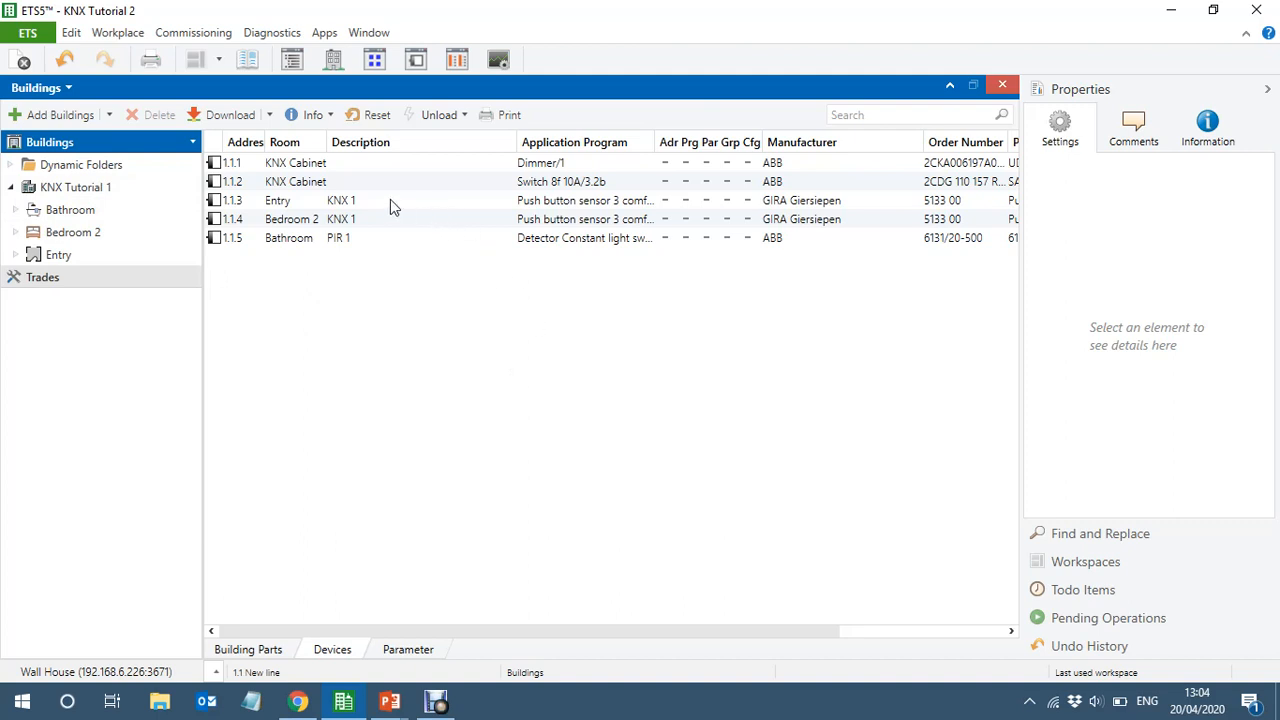
click(15, 255)
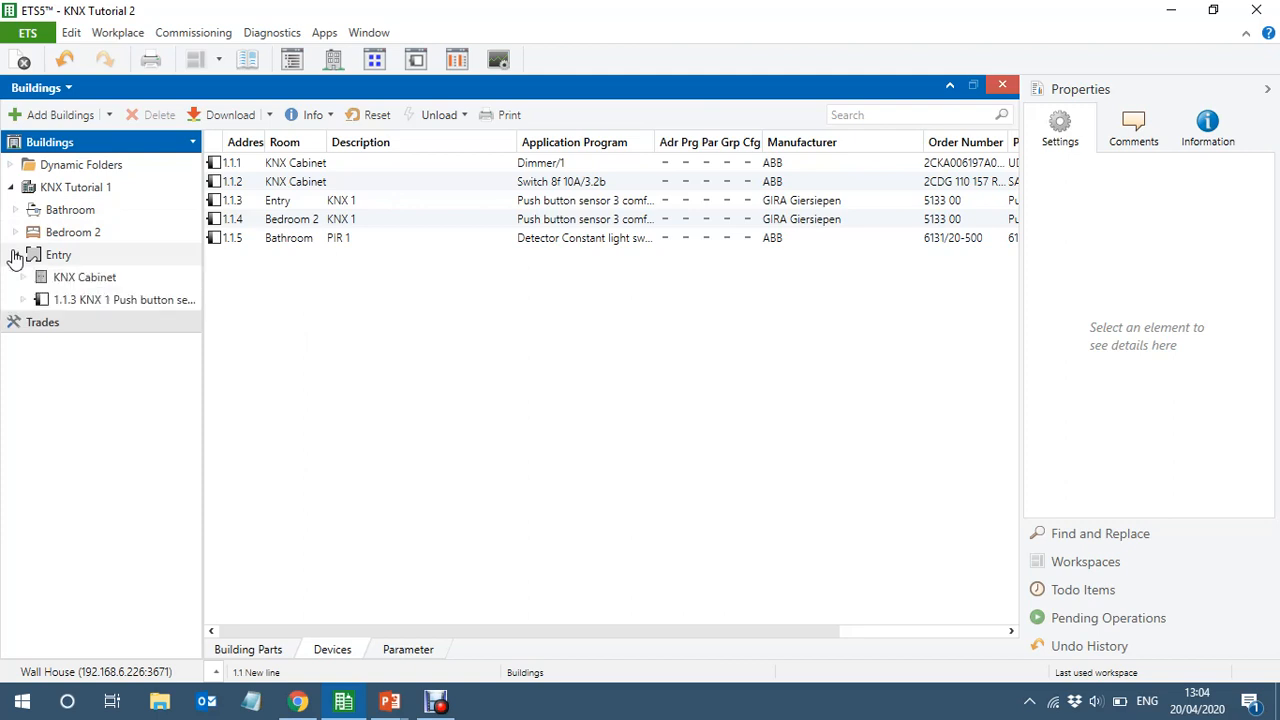
click(72, 282)
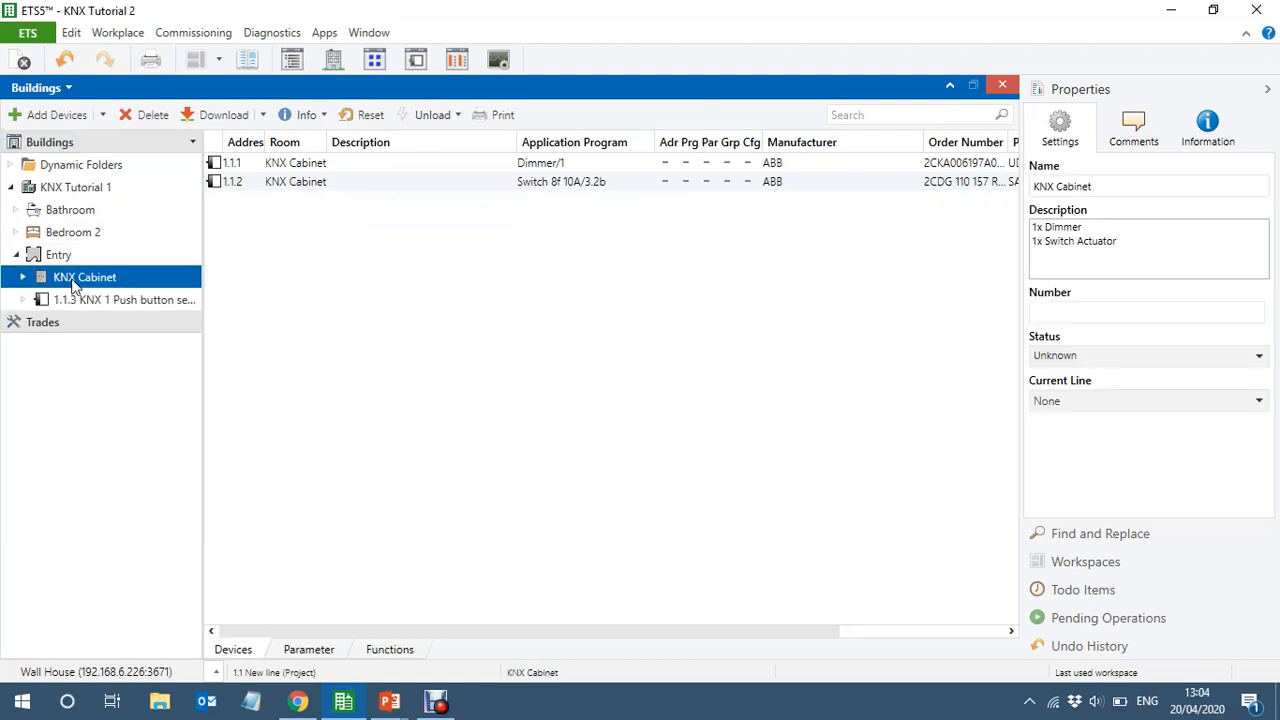
Delete the ABB 8-fold switch actuator 1.1.2 from the KNX Cabinet
click(370, 190)
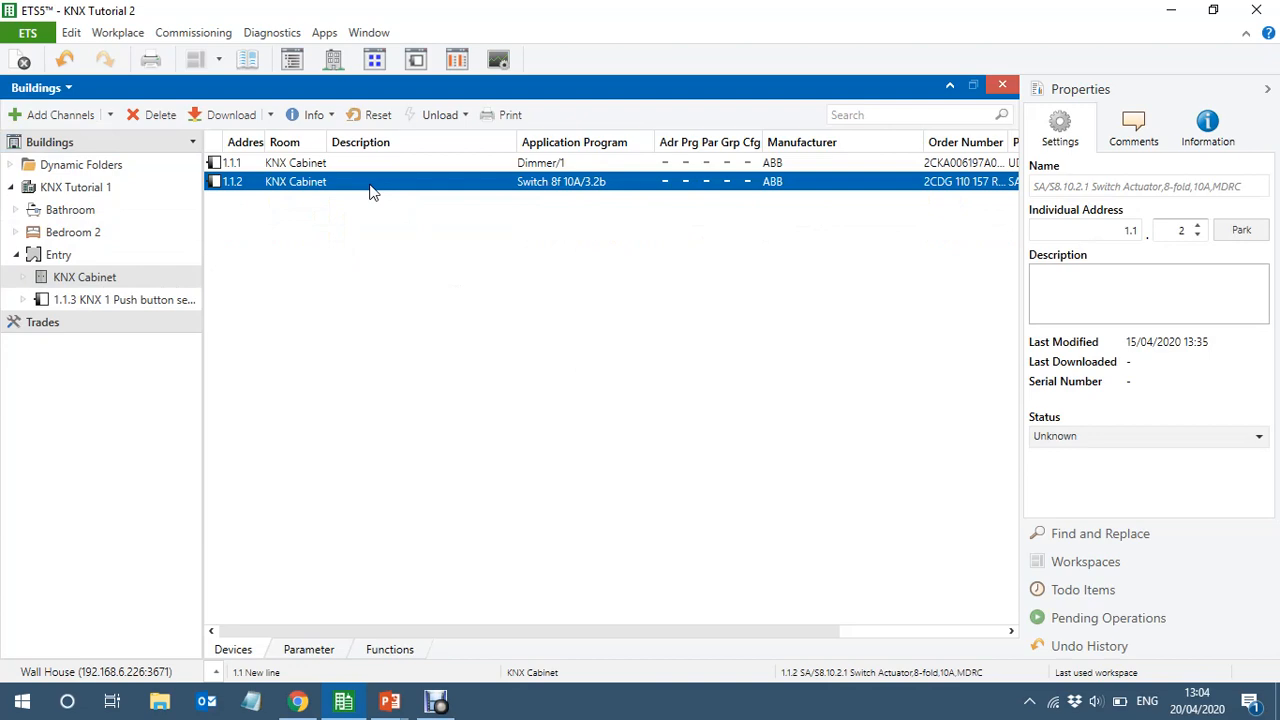
key(Delete)
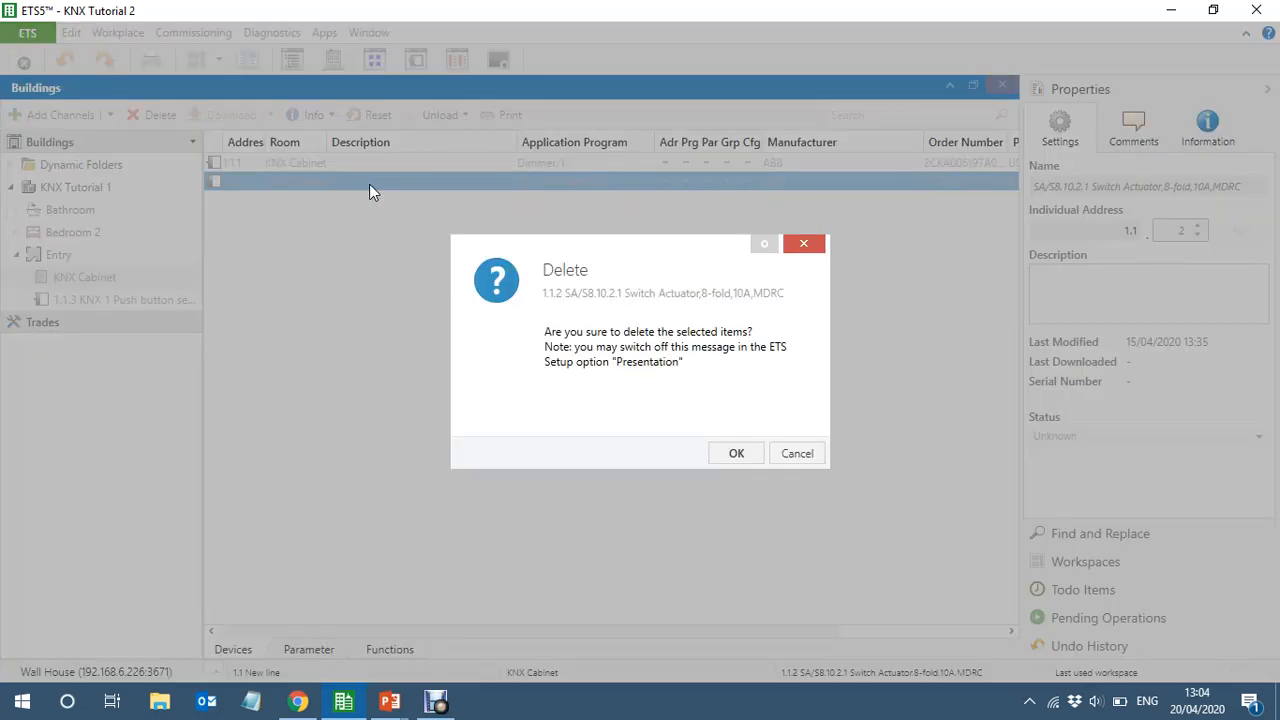
click(734, 454)
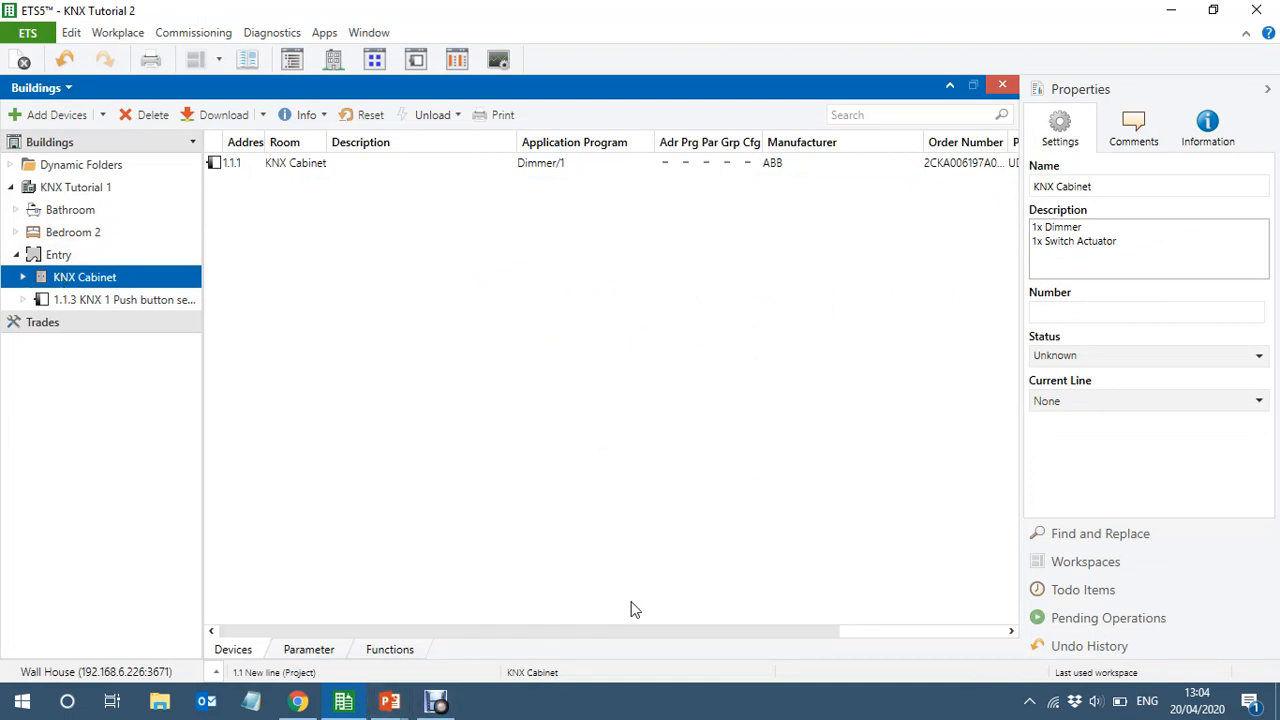
Switch to the KNX Equipment Details slide, follow the 2316.16REGHE link to JUNG's website and download the ETS3d + ETS4 + ETS5 database
key(alt+Tab)
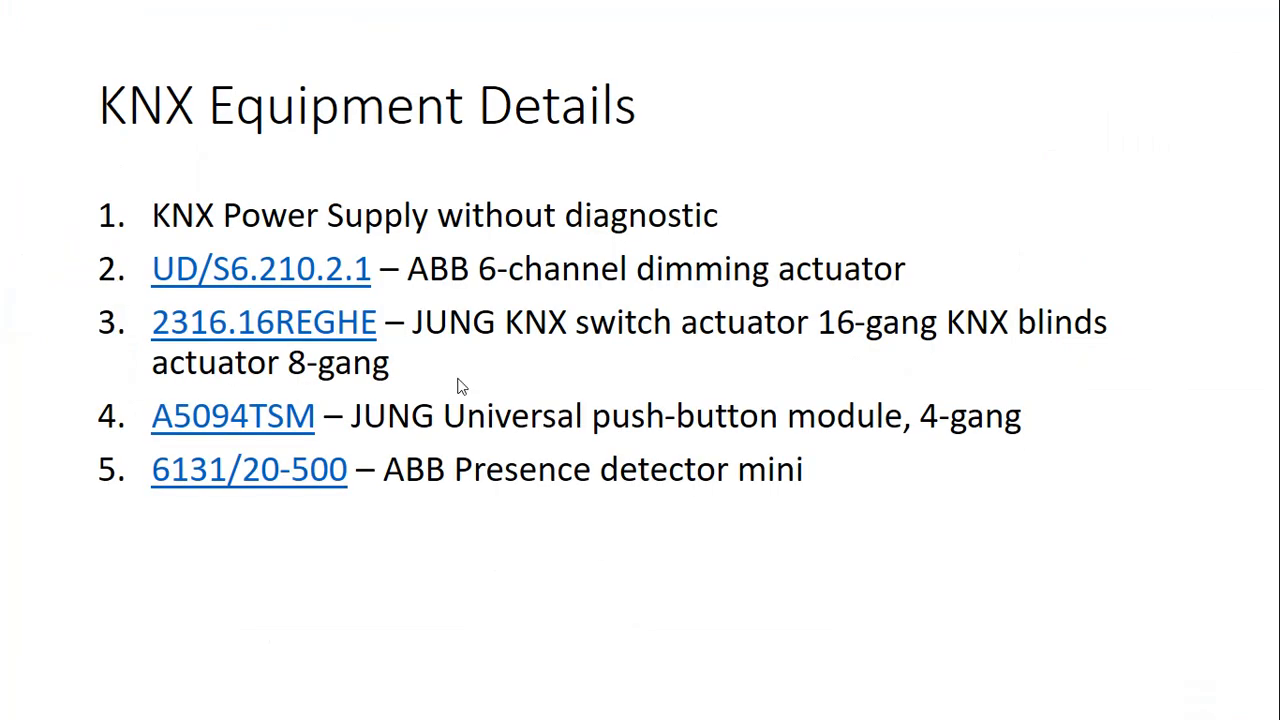
click(245, 333)
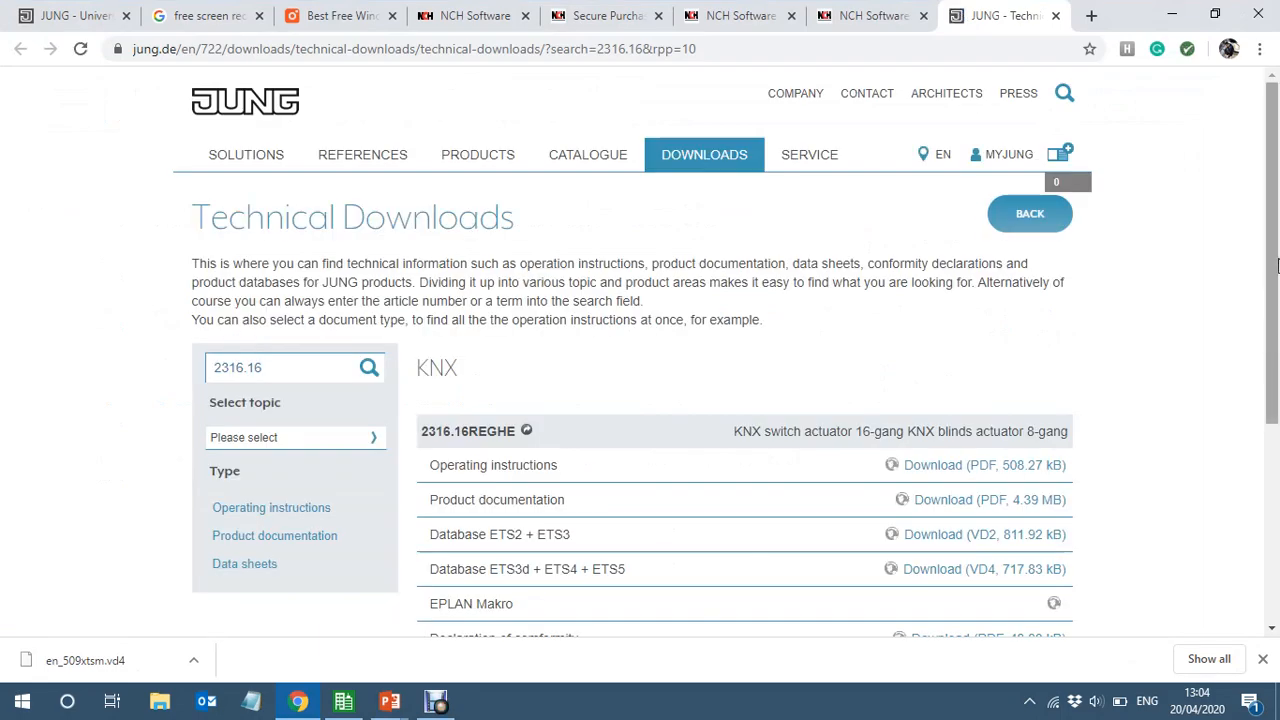
scroll(1276, 213, down, 2)
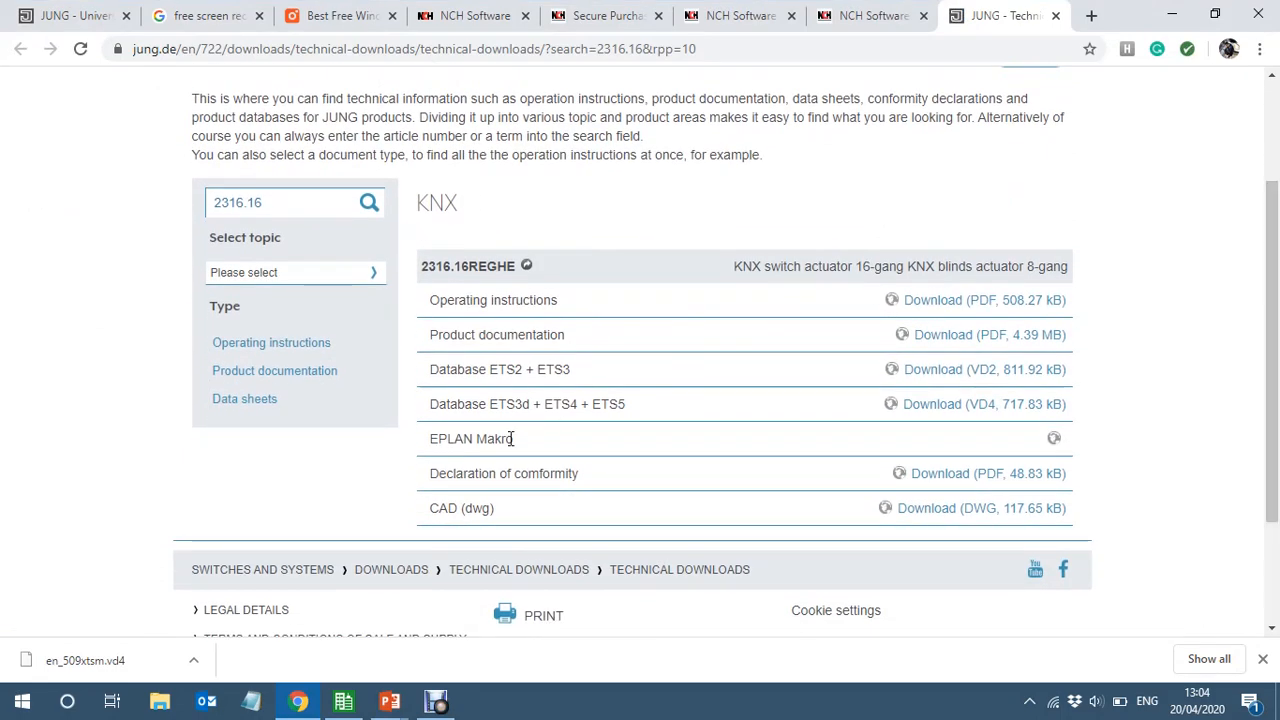
click(935, 410)
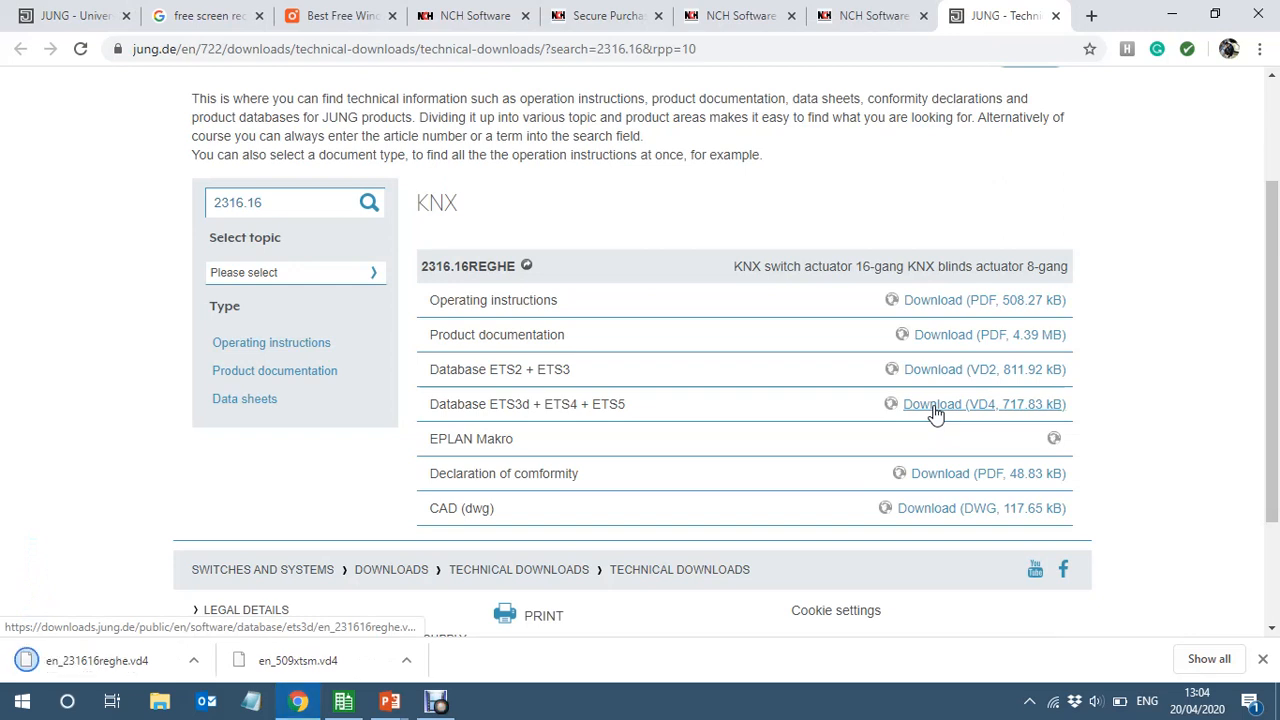
Switch back to ETS5 and show the product catalog beside the Buildings view in a vertical split, with the properties sidebar collapsed
click(343, 701)
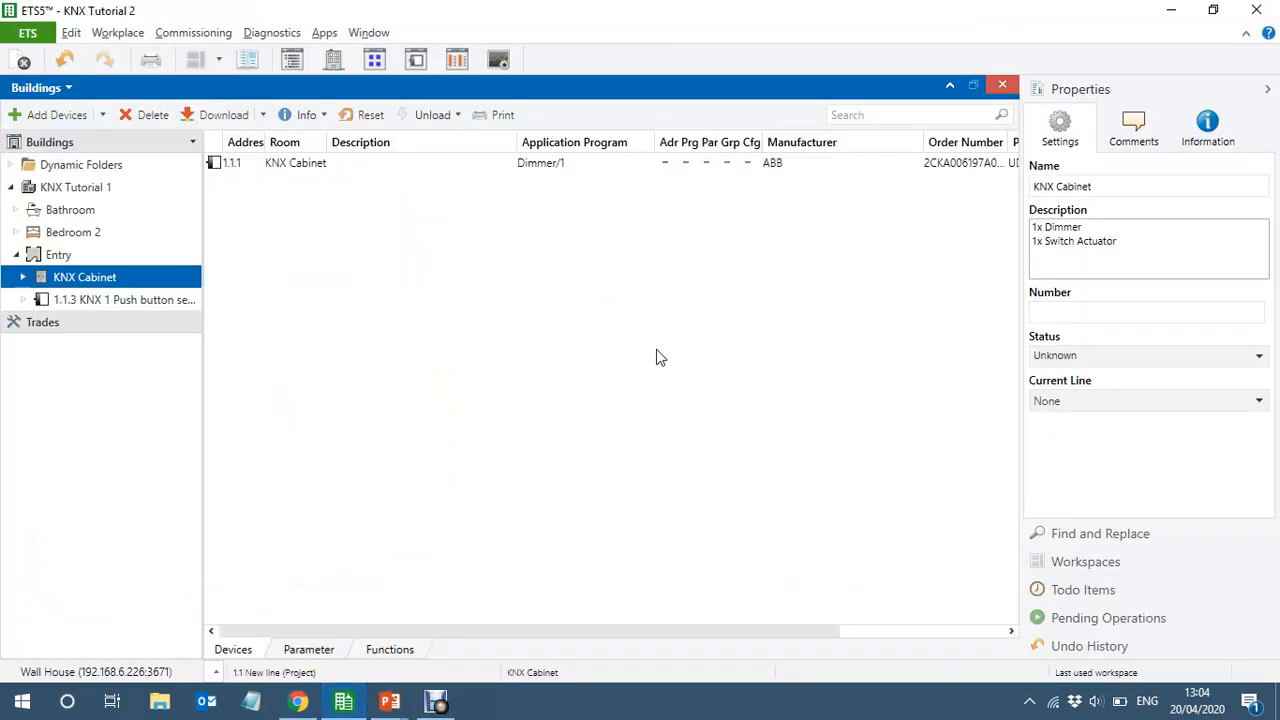
click(255, 64)
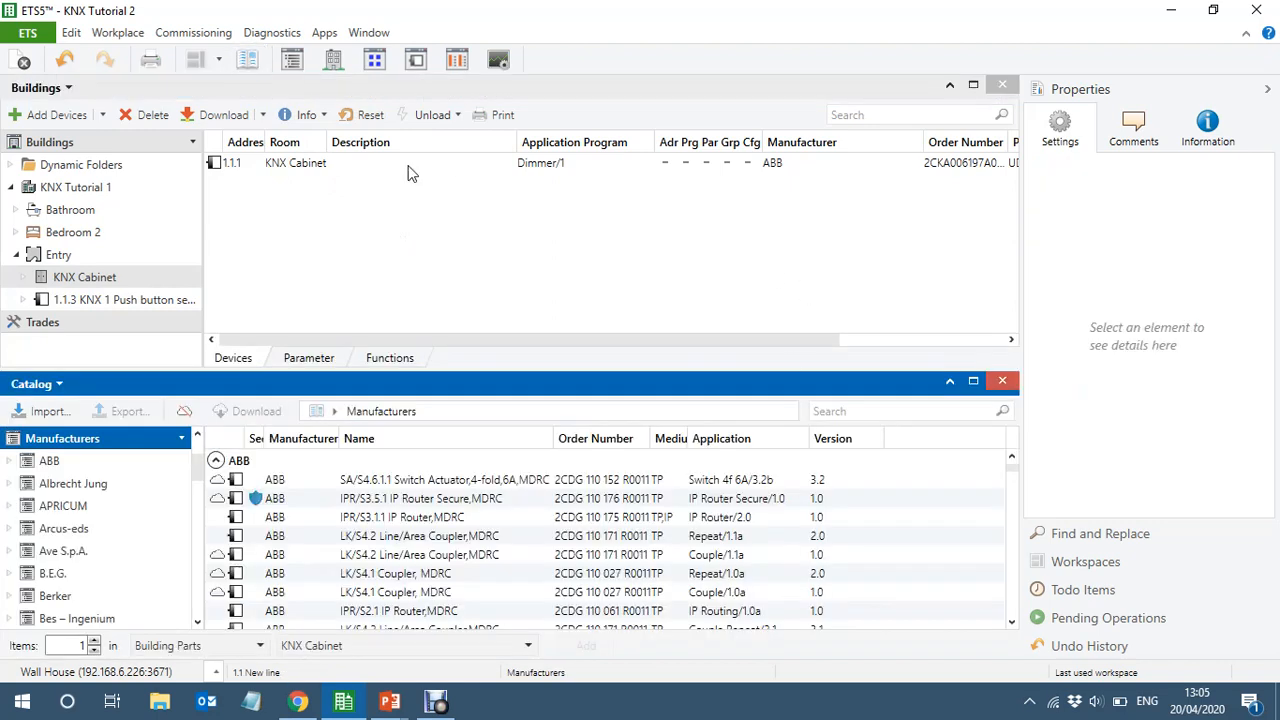
click(222, 62)
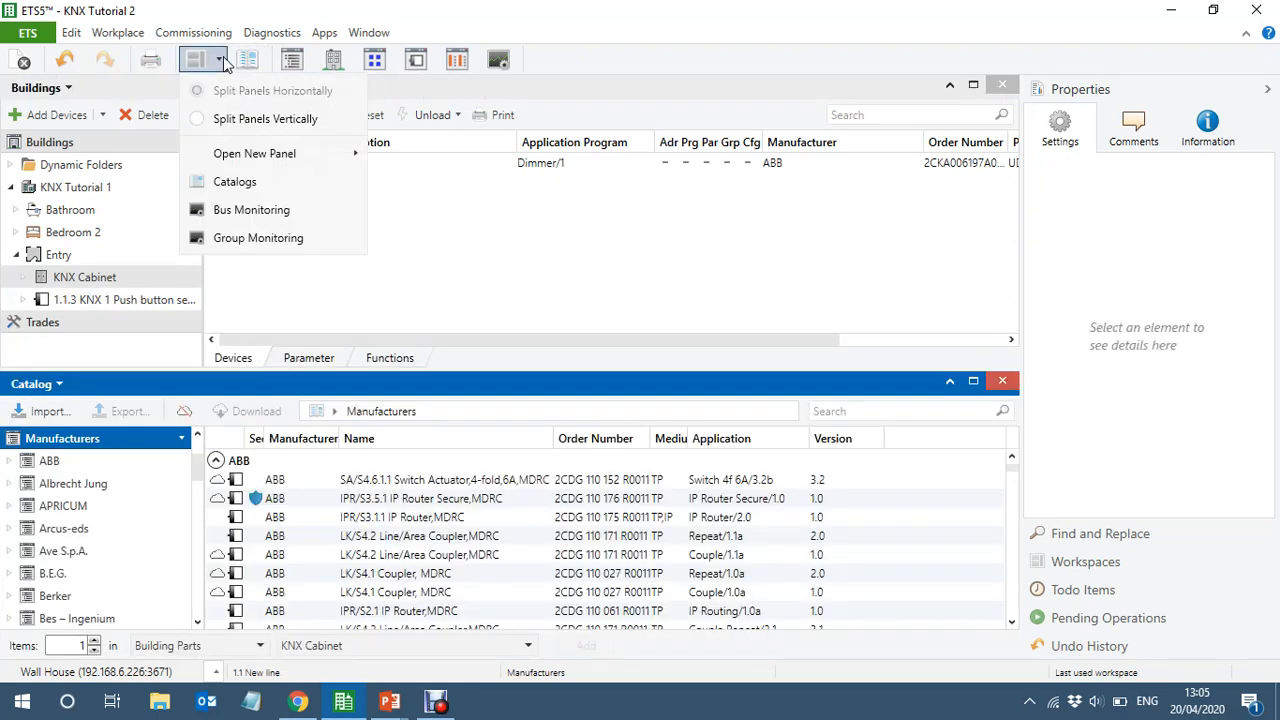
click(275, 120)
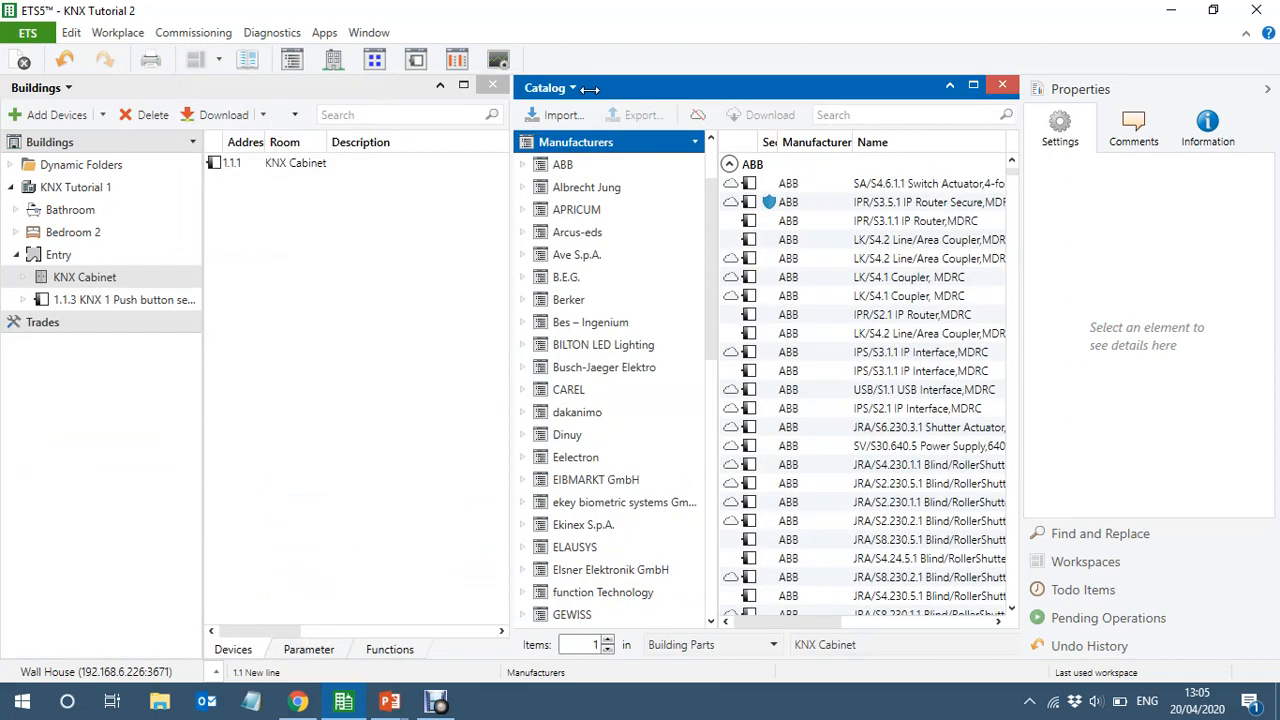
click(1267, 90)
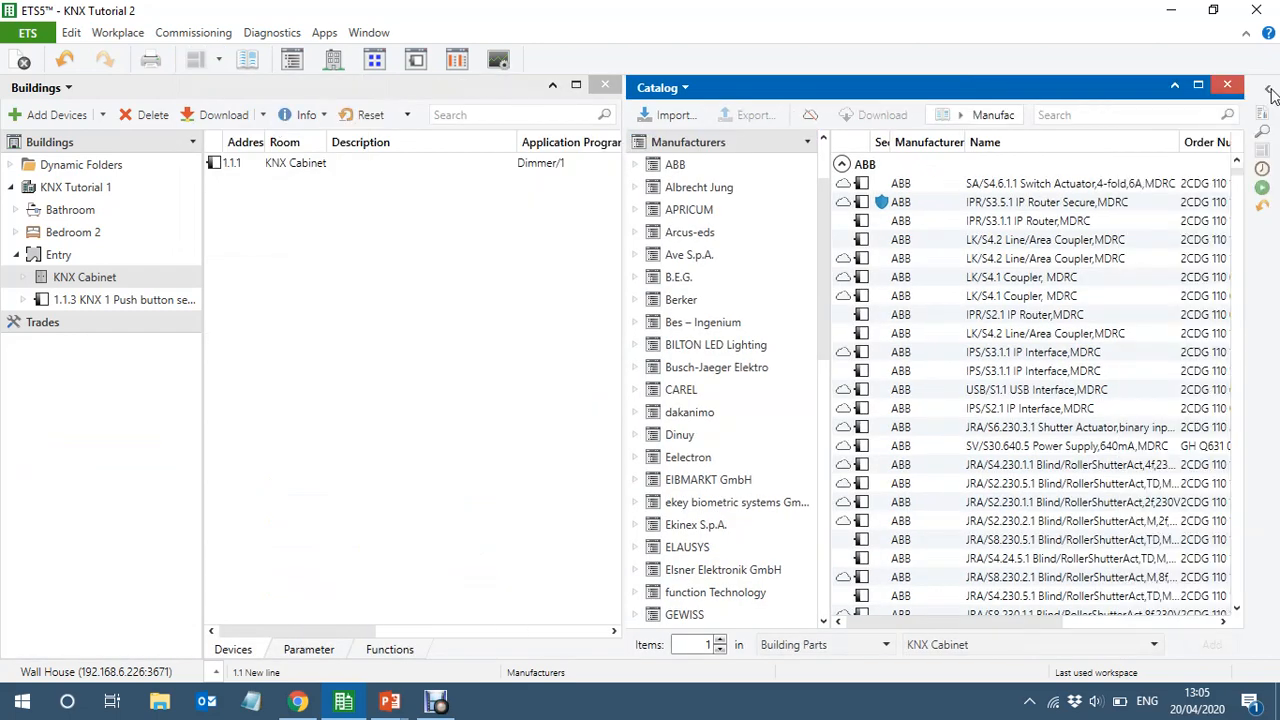
Hide the online catalog entries and import the product file en_231616reghe.vd4 from Downloads in English (United States) only
click(812, 117)
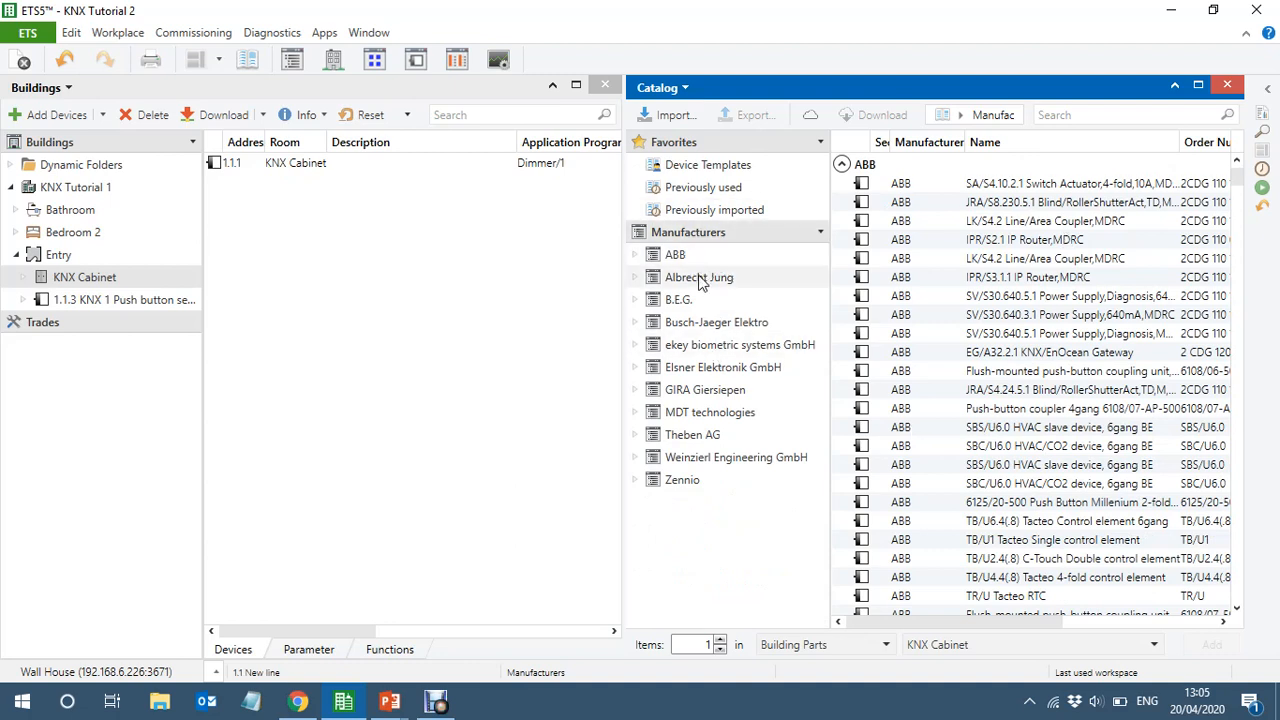
click(673, 118)
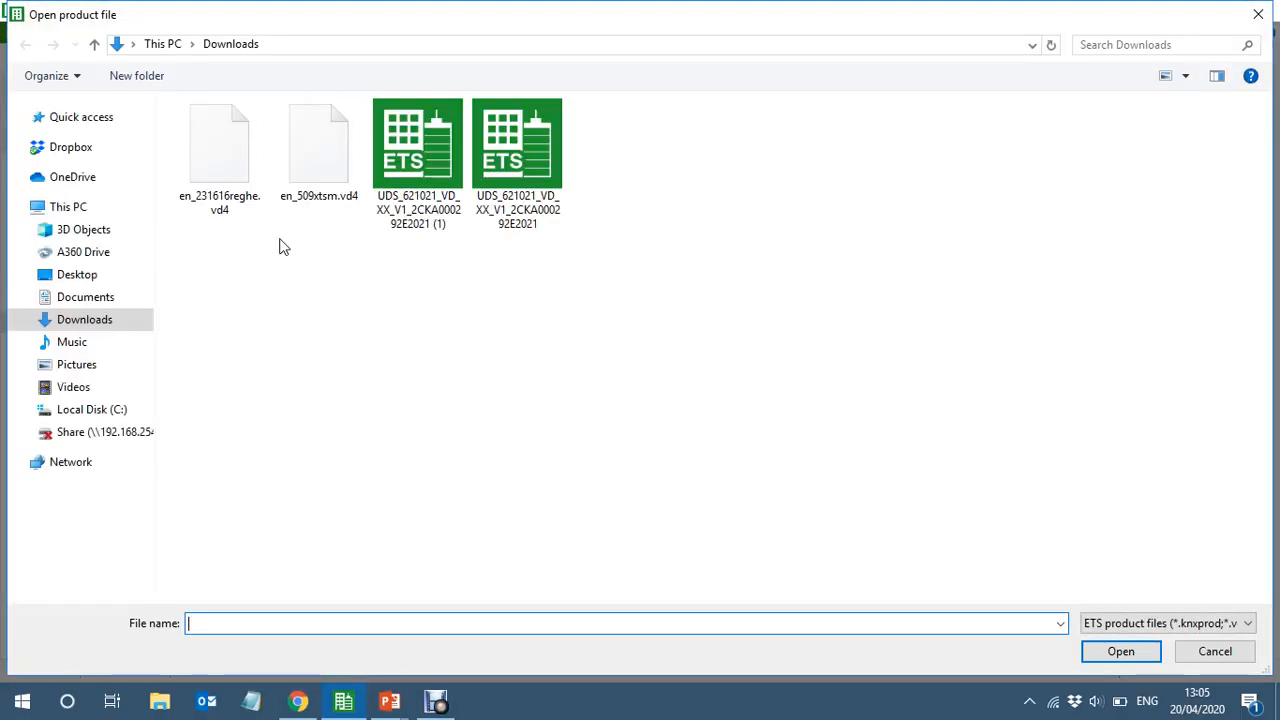
click(223, 154)
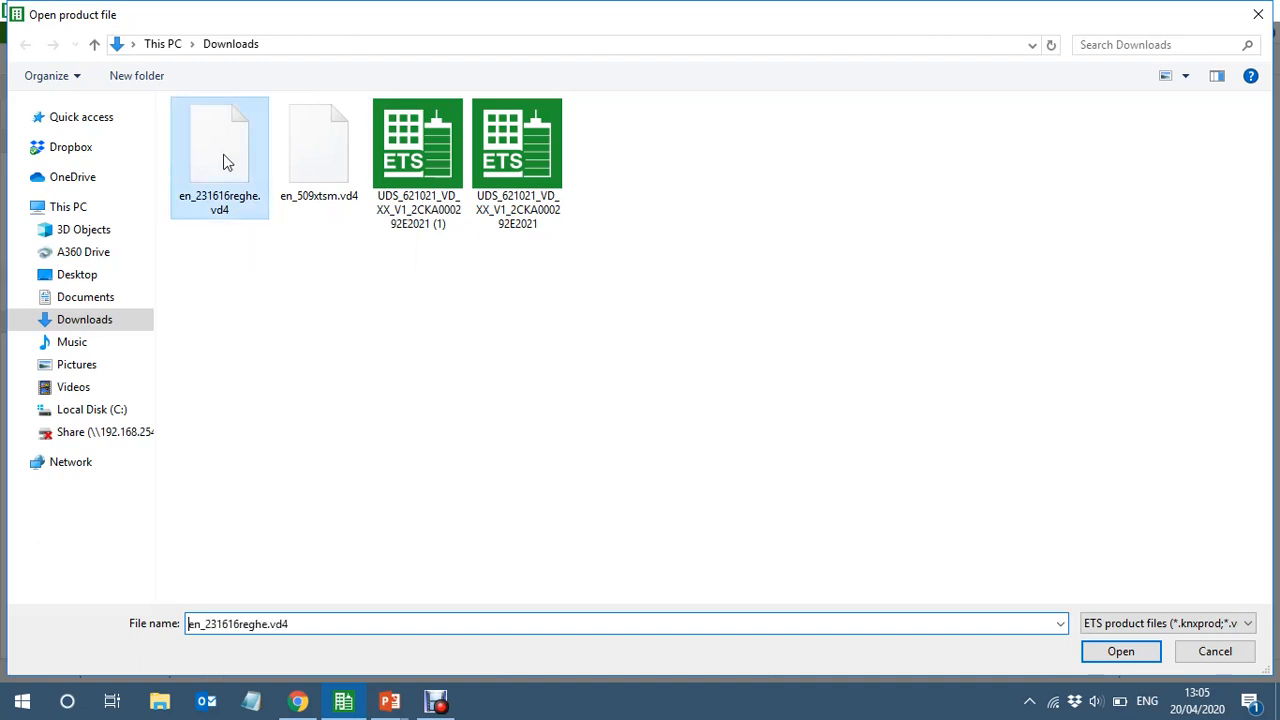
click(1121, 651)
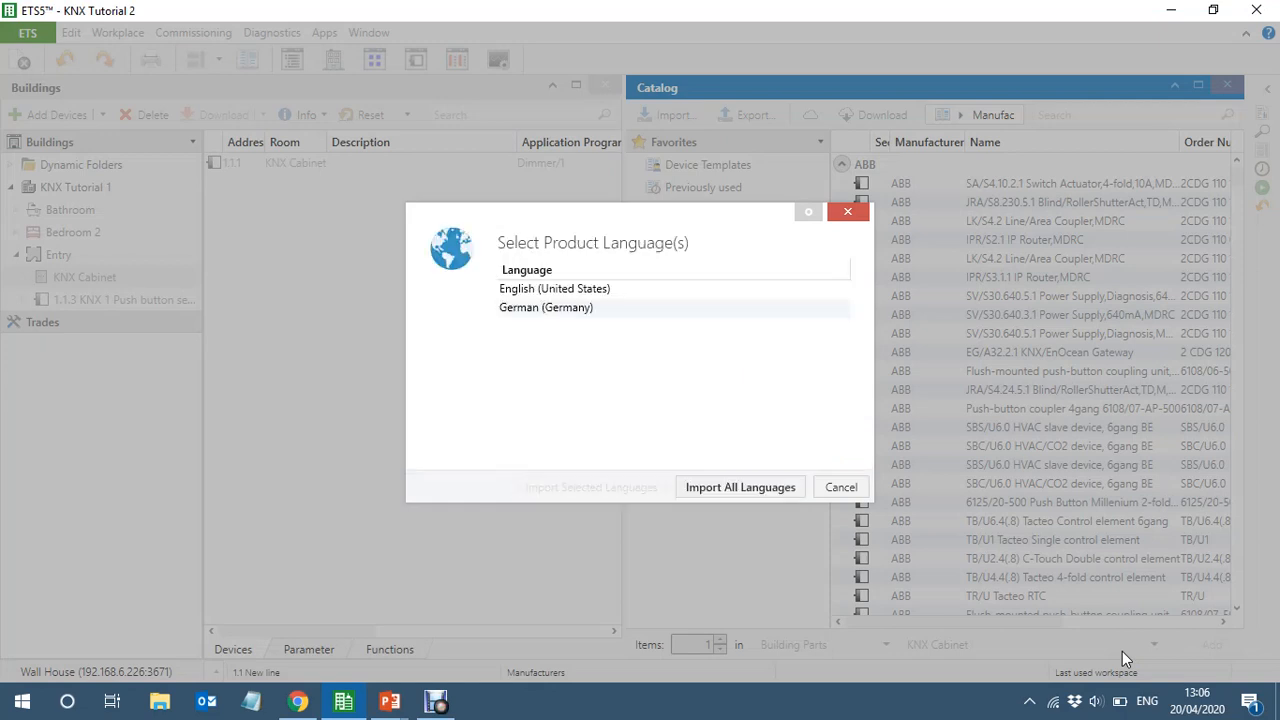
click(594, 289)
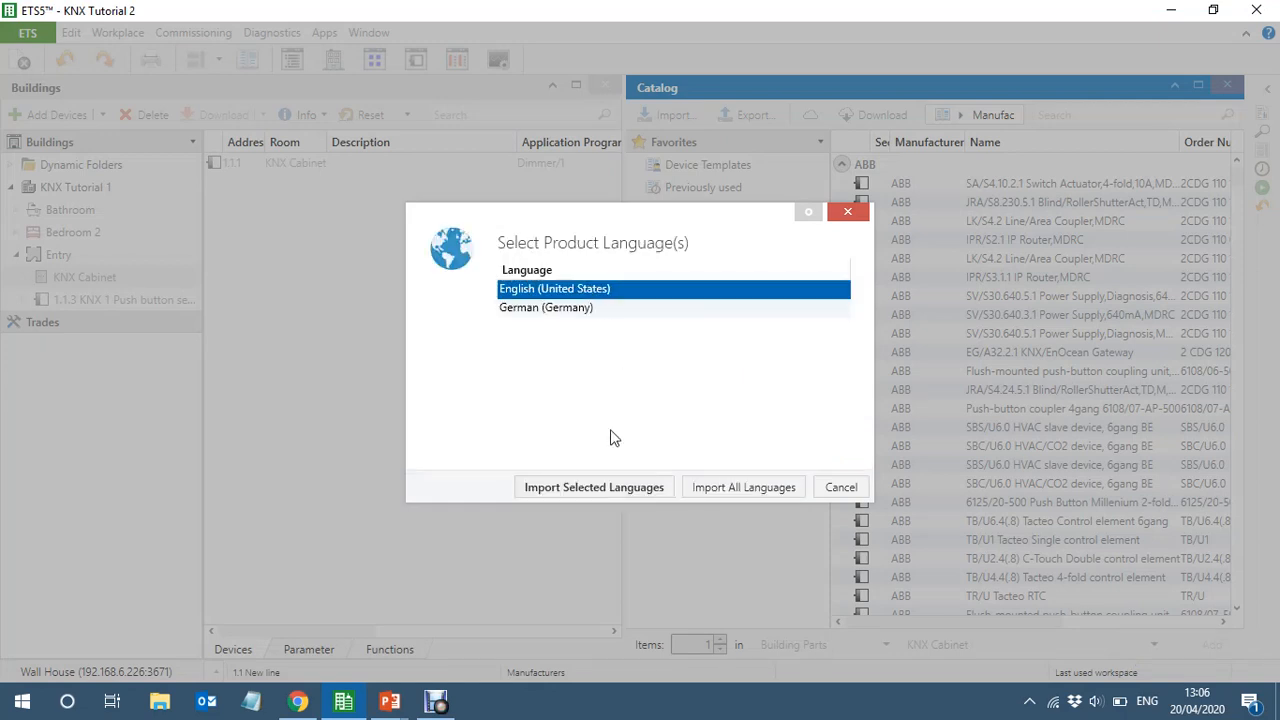
click(577, 491)
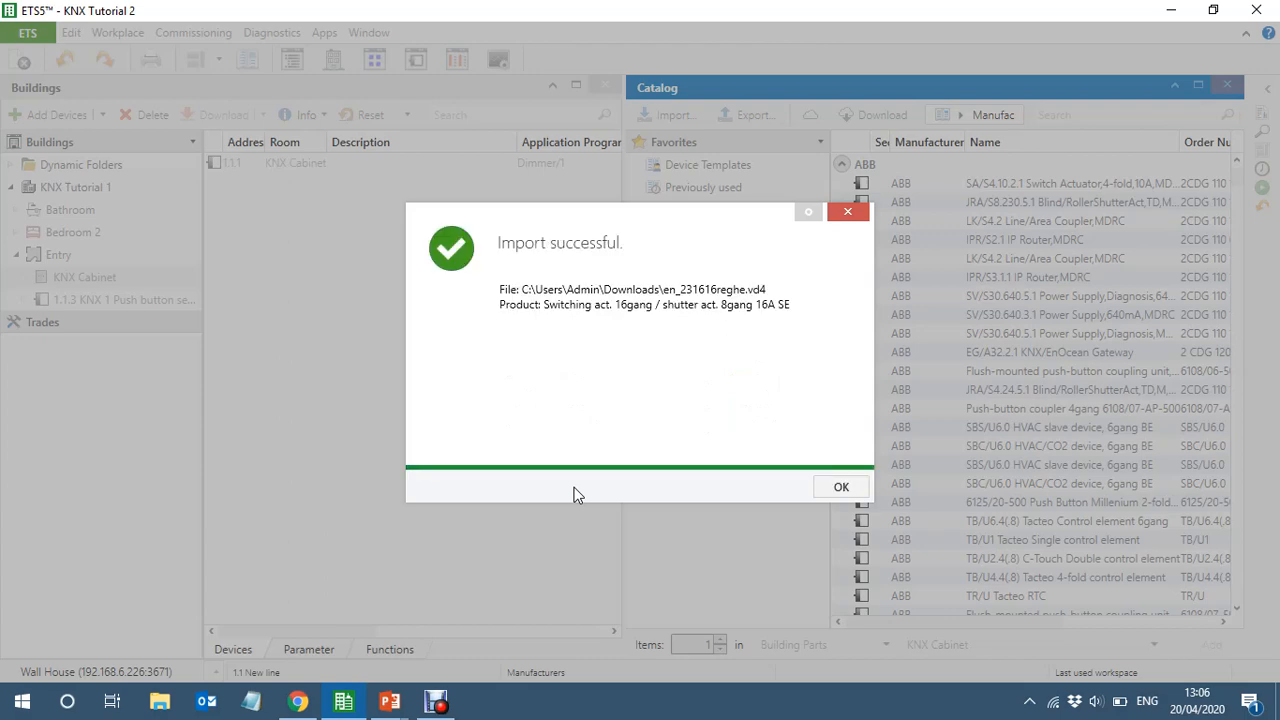
click(856, 488)
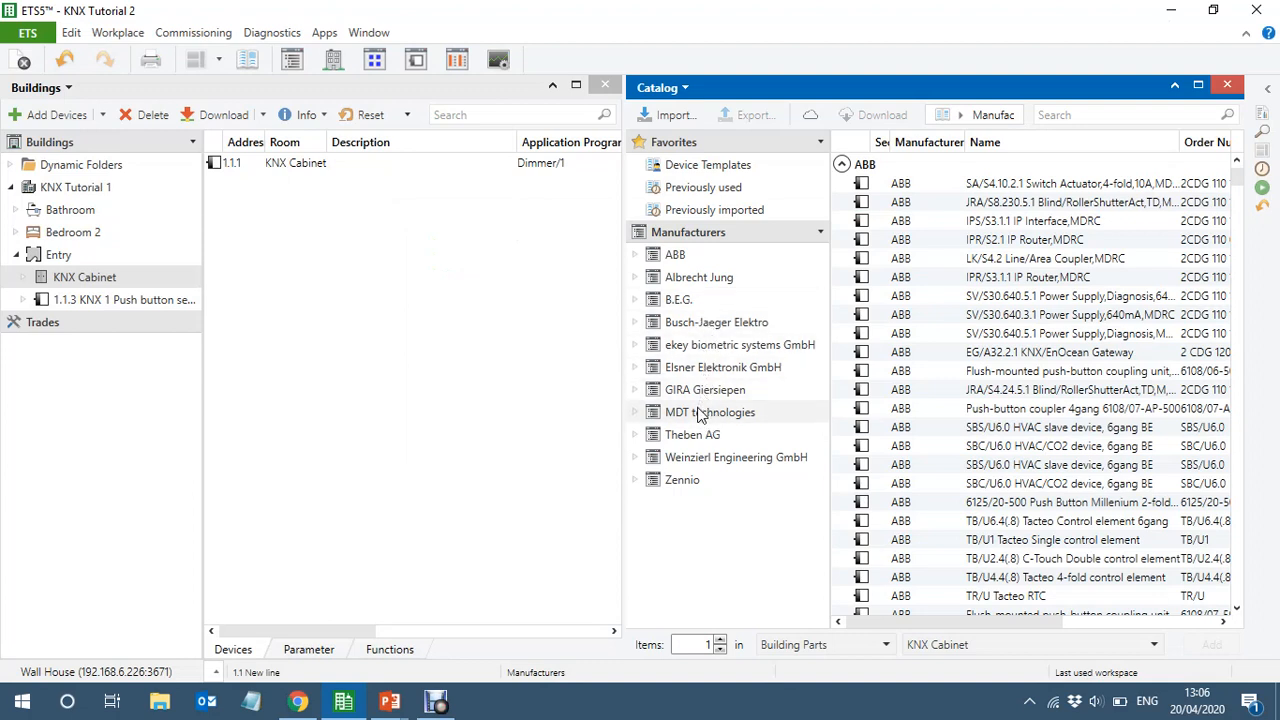
Add the Albrecht Jung switching/shutter actuator 2316.16REGHE from the catalog to the KNX Cabinet, and close the catalog
click(699, 283)
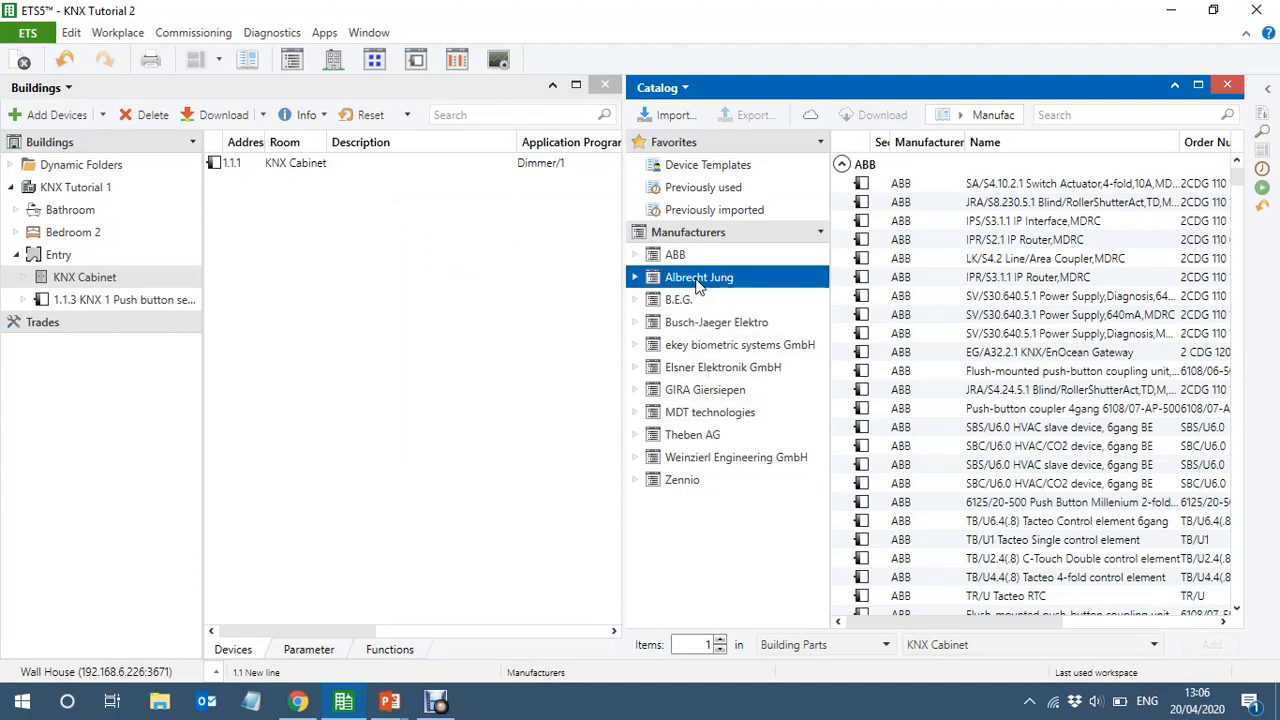
click(830, 411)
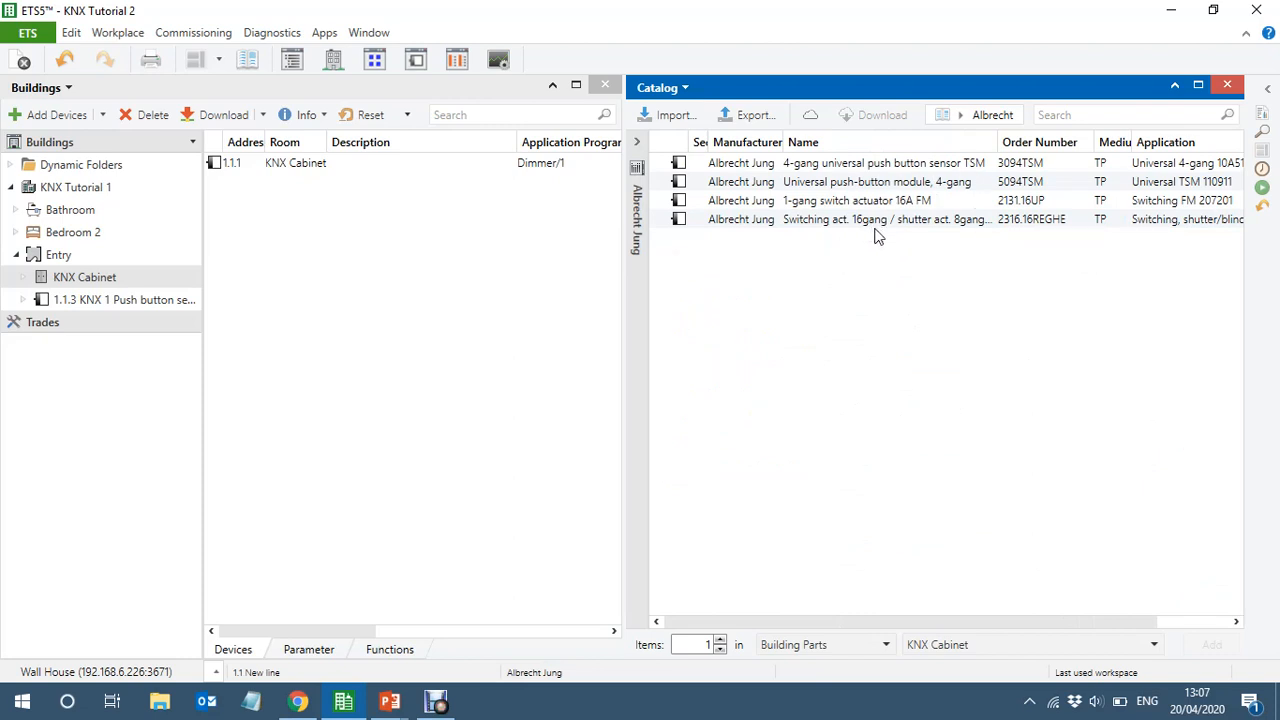
click(951, 227)
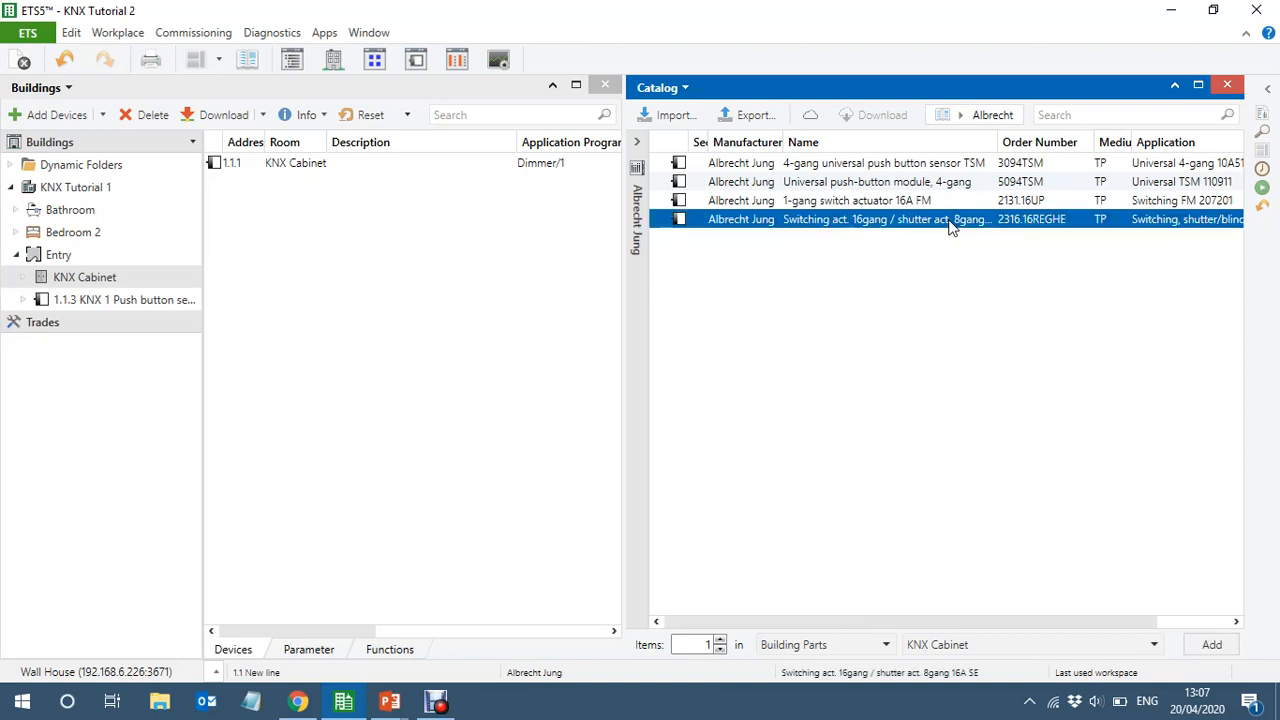
drag(950, 228, 102, 279)
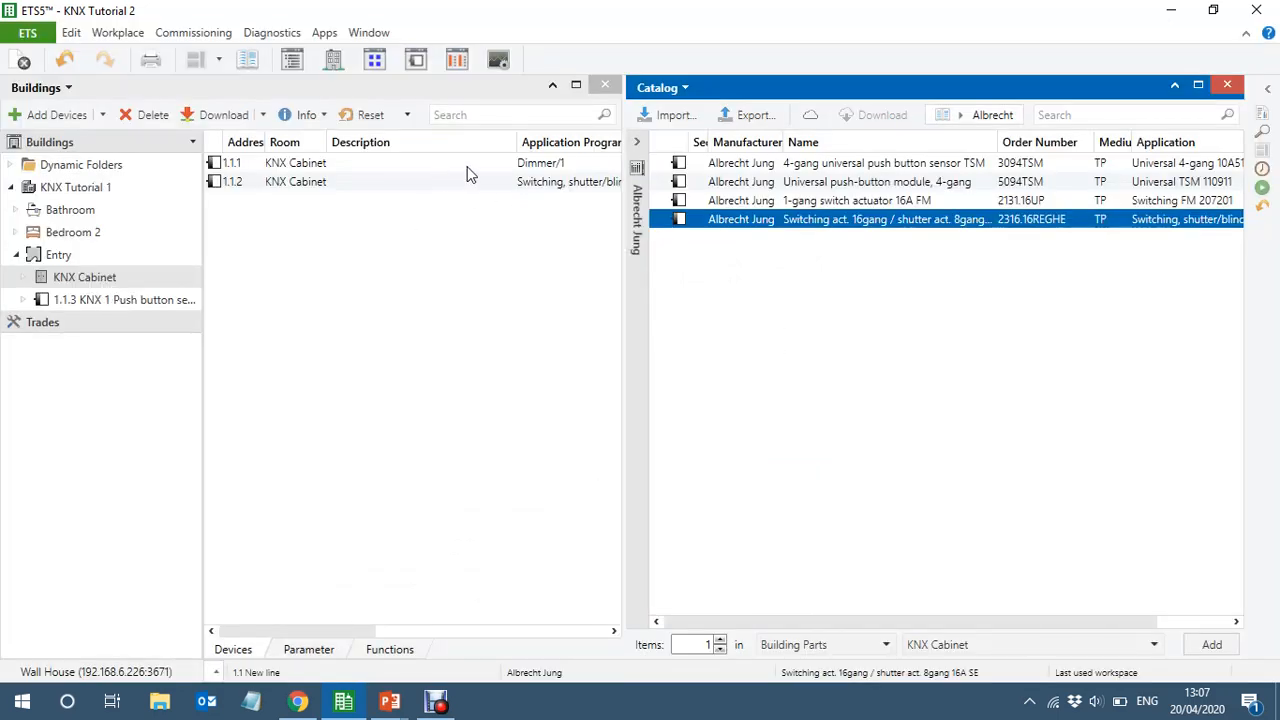
click(1238, 88)
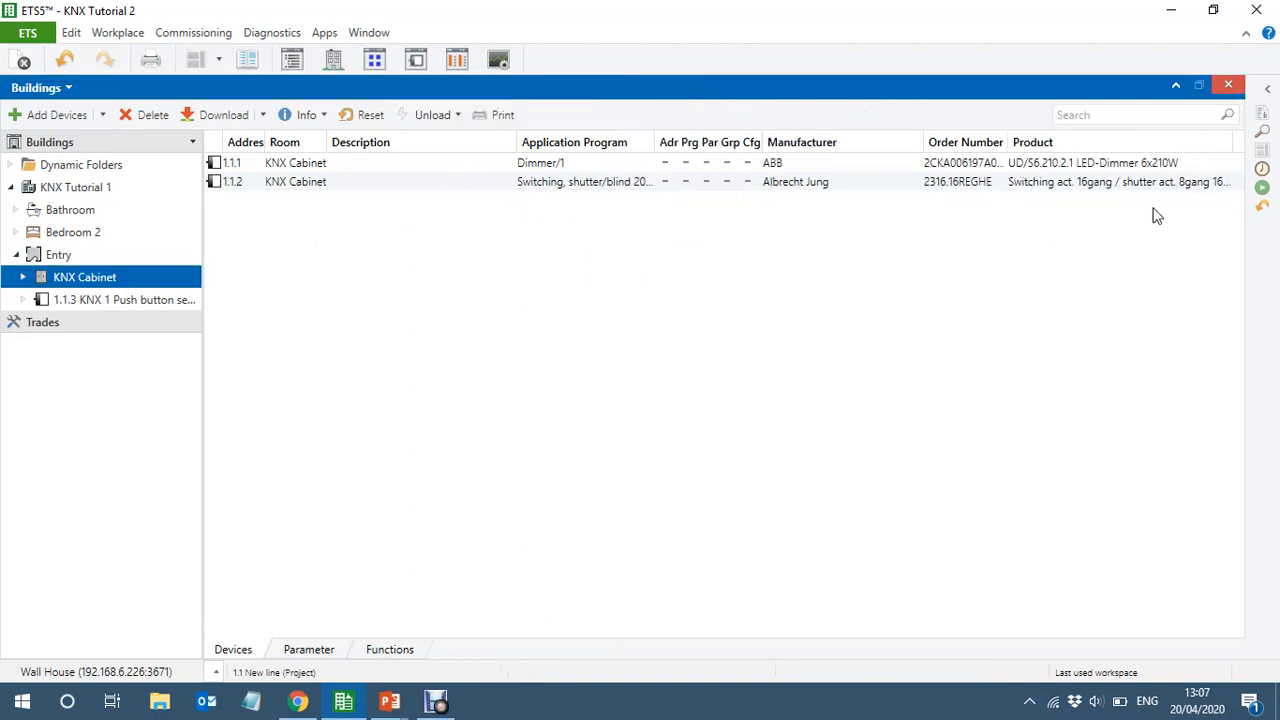
Show the group addresses of middle group 0/0 Entry Lighting beside the cabinet's devices, with both navigation trees collapsed
double_click(203, 413)
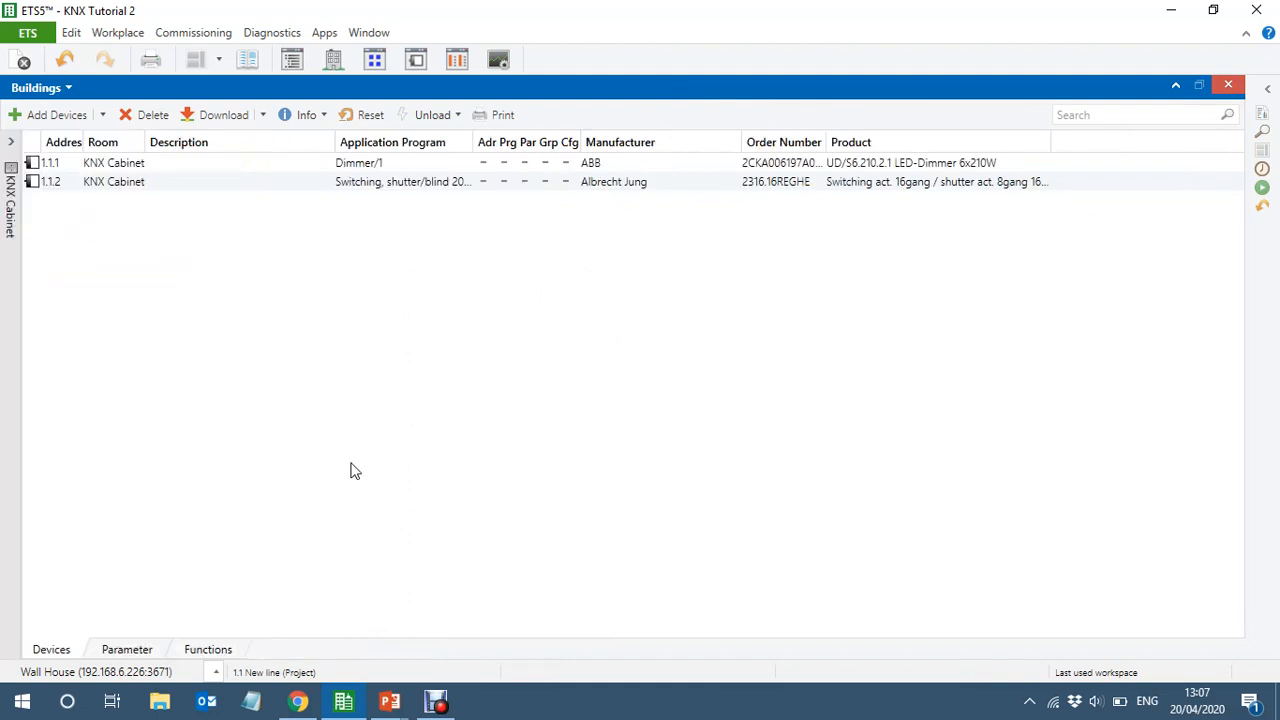
click(375, 60)
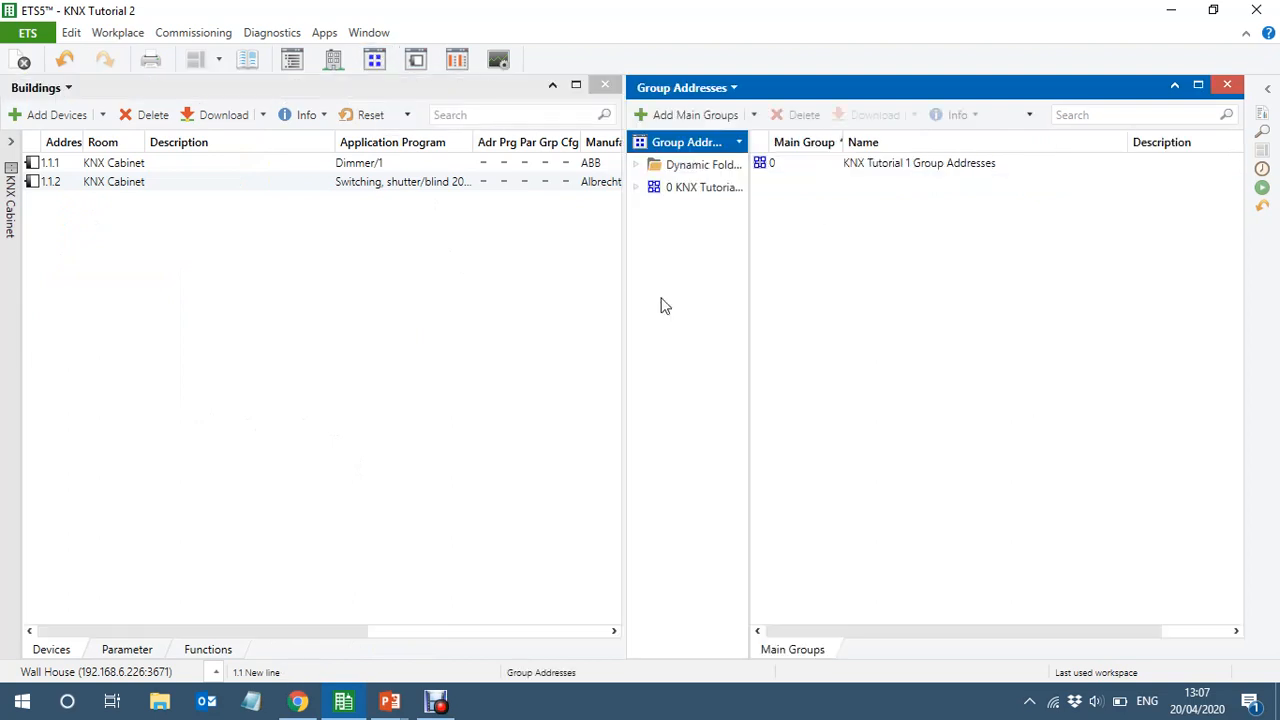
click(636, 188)
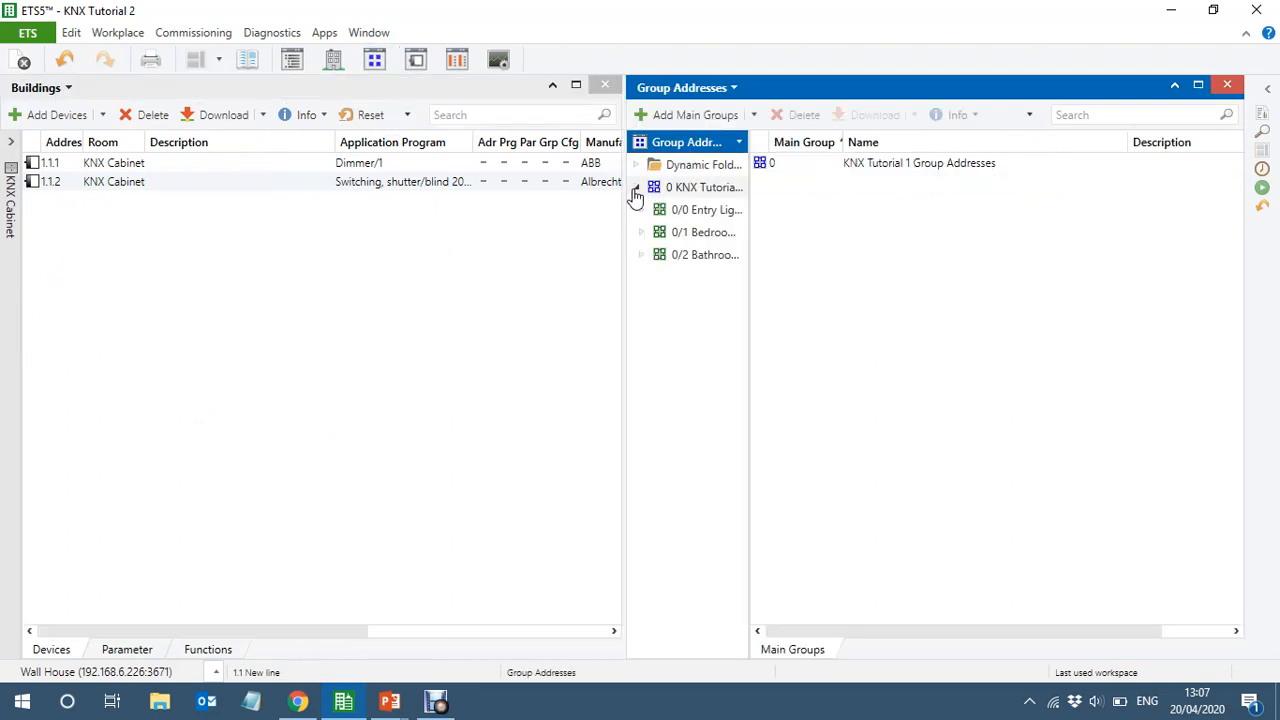
click(712, 212)
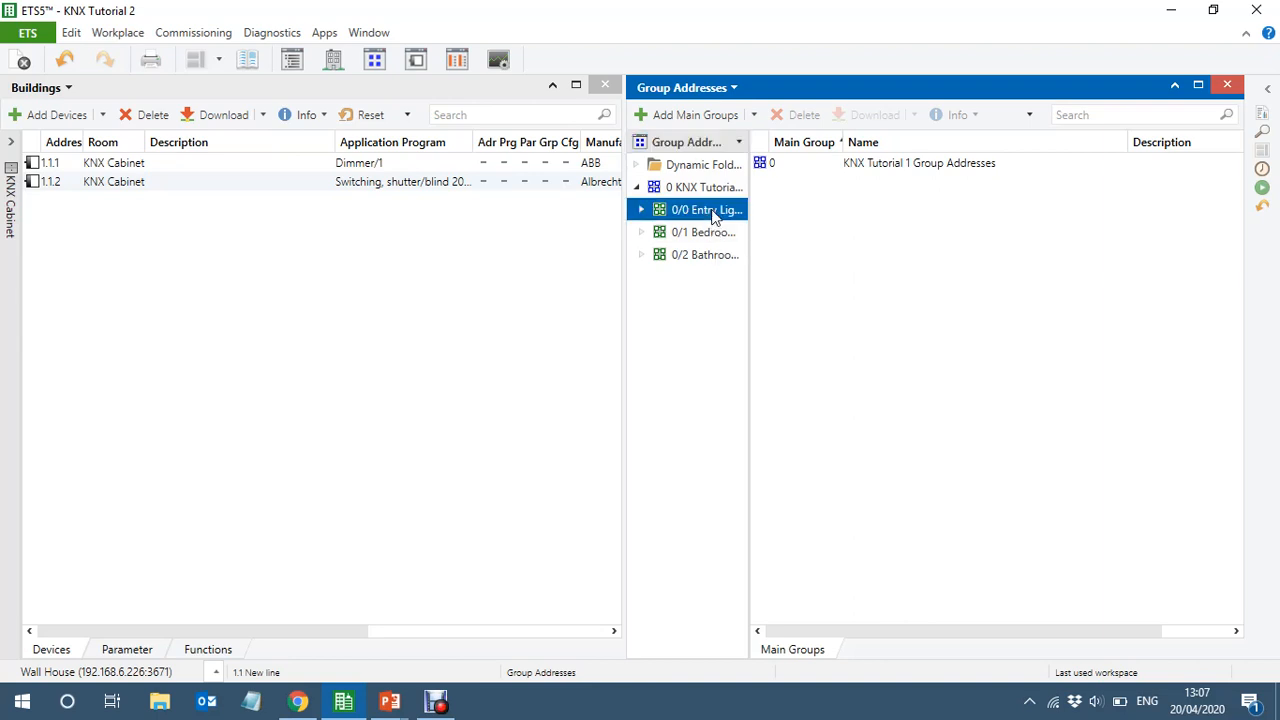
double_click(749, 317)
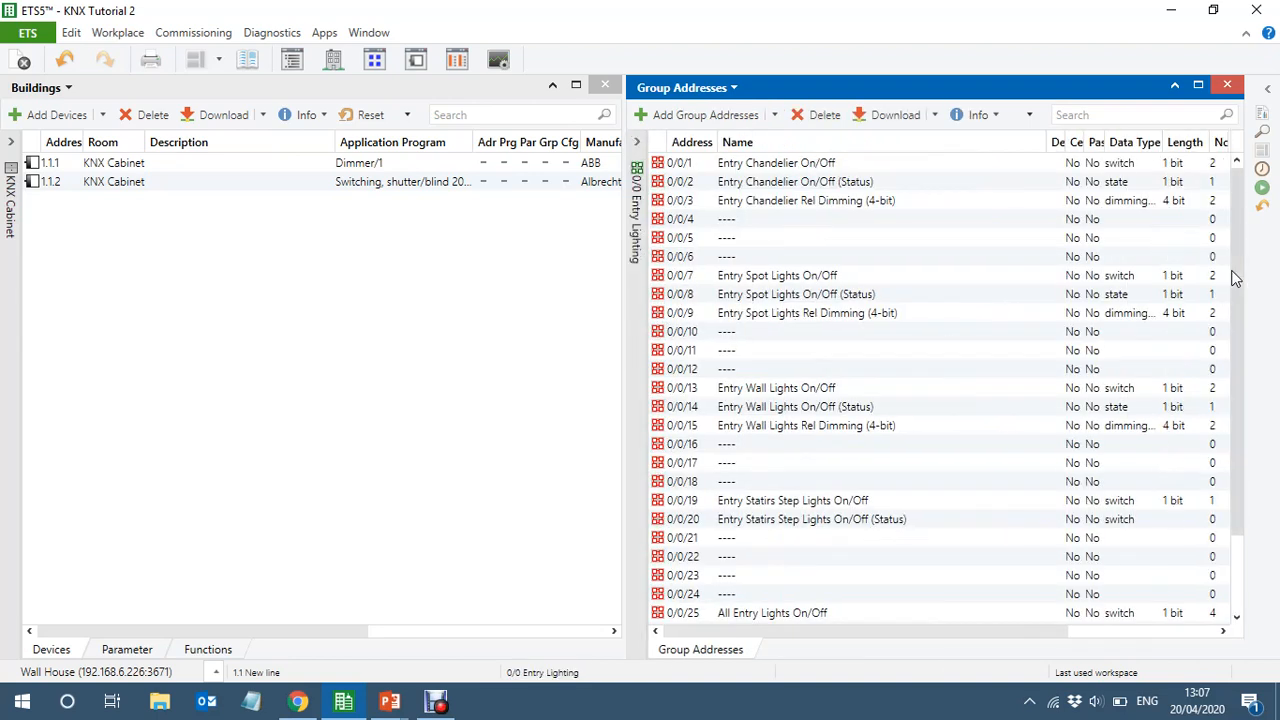
drag(1237, 271, 1246, 341)
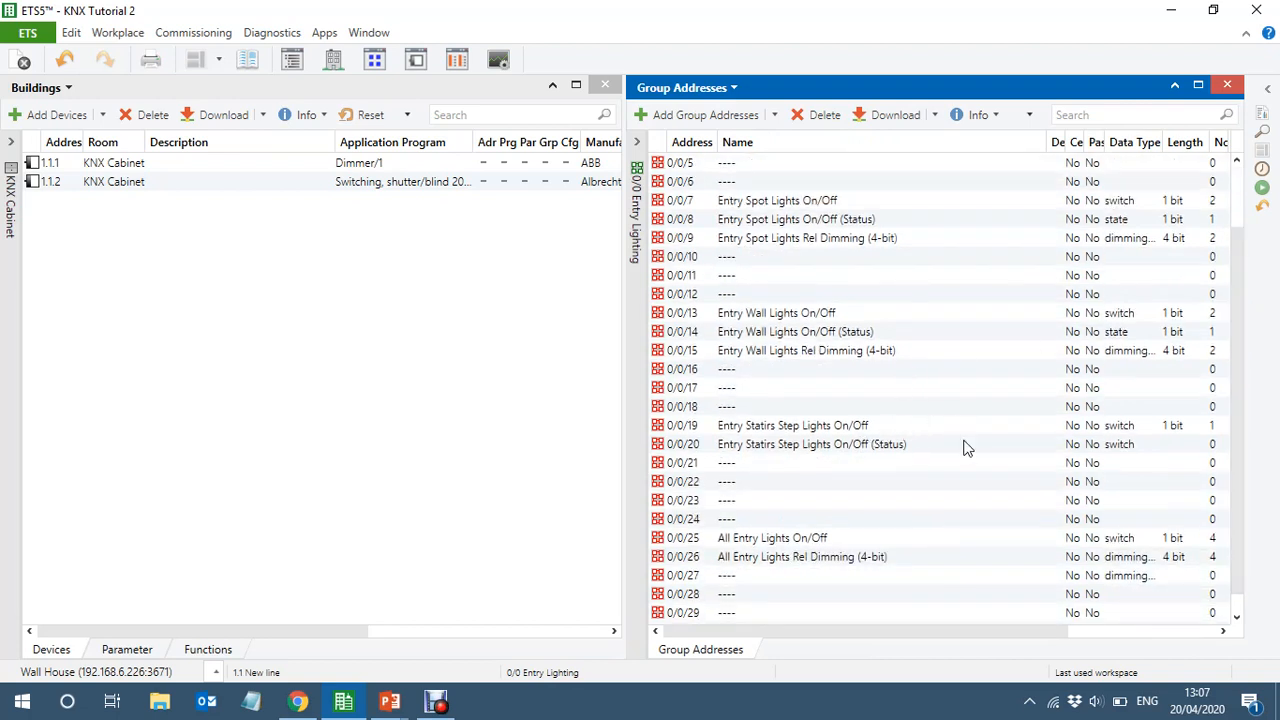
Set outputs 1 to 6 of switching/shutter actuator 1.1.2 to 2 x switching output, and review the device's resulting group objects
click(1198, 430)
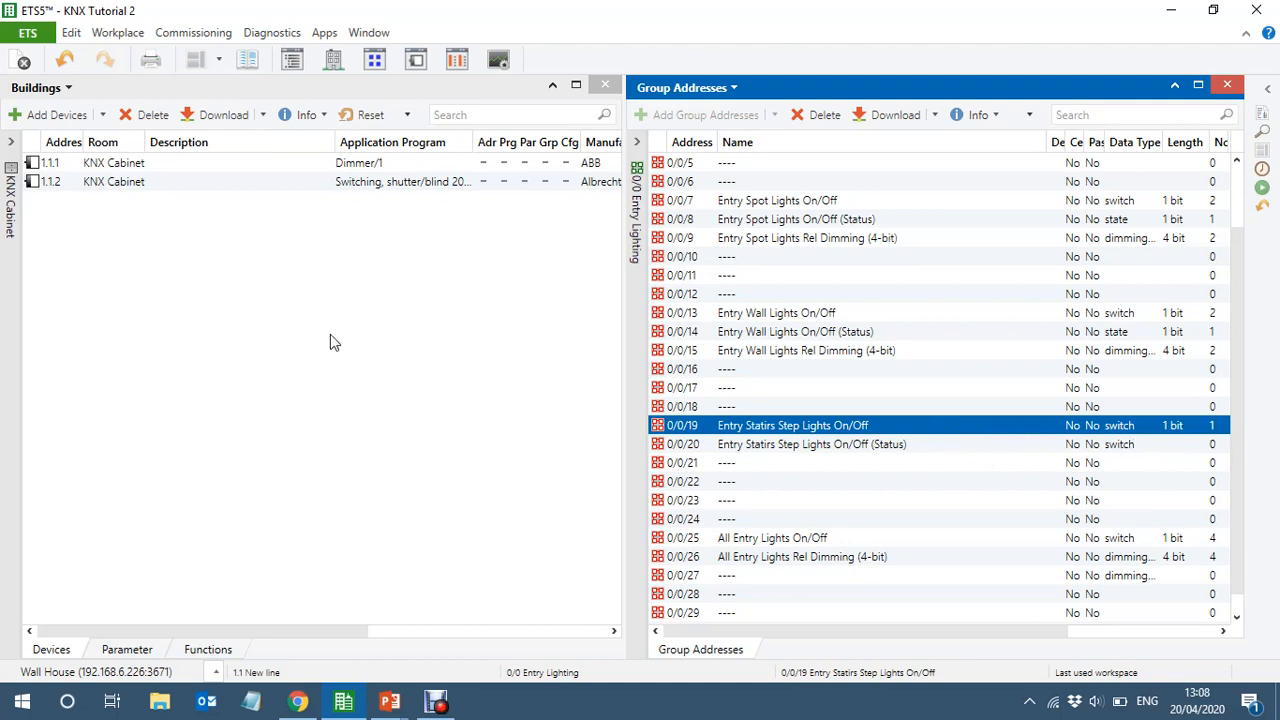
click(190, 190)
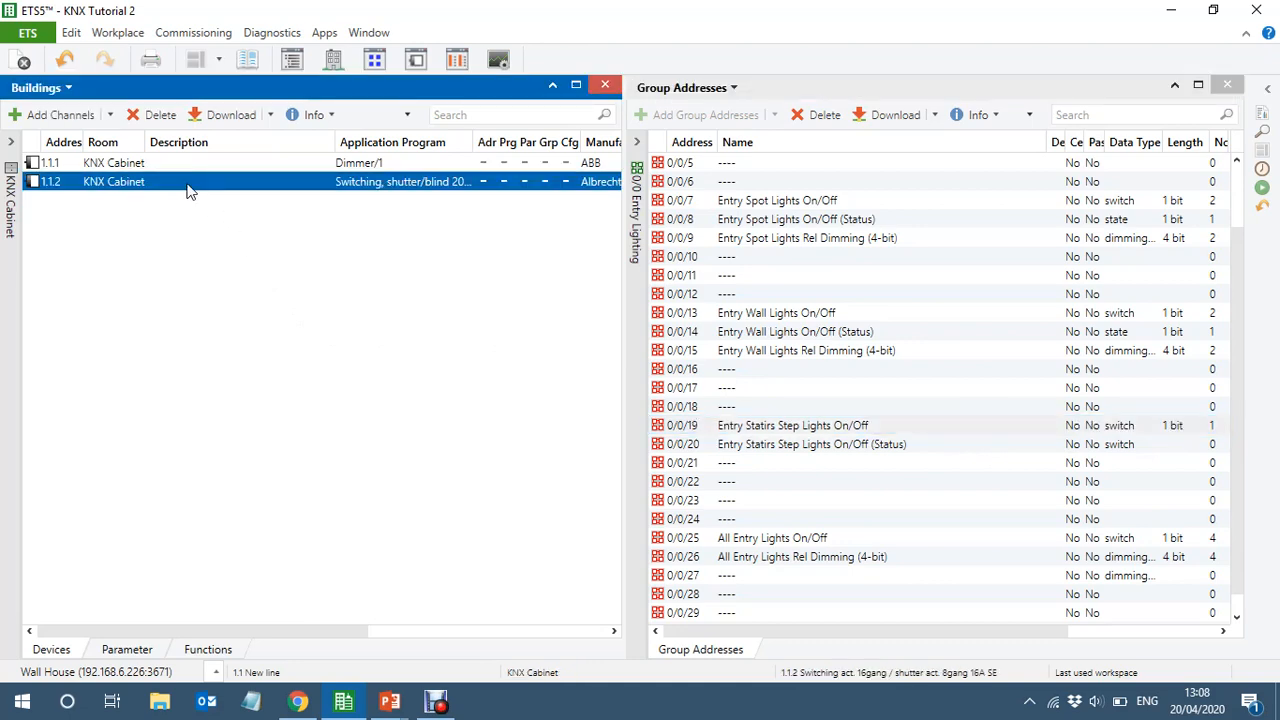
double_click(190, 191)
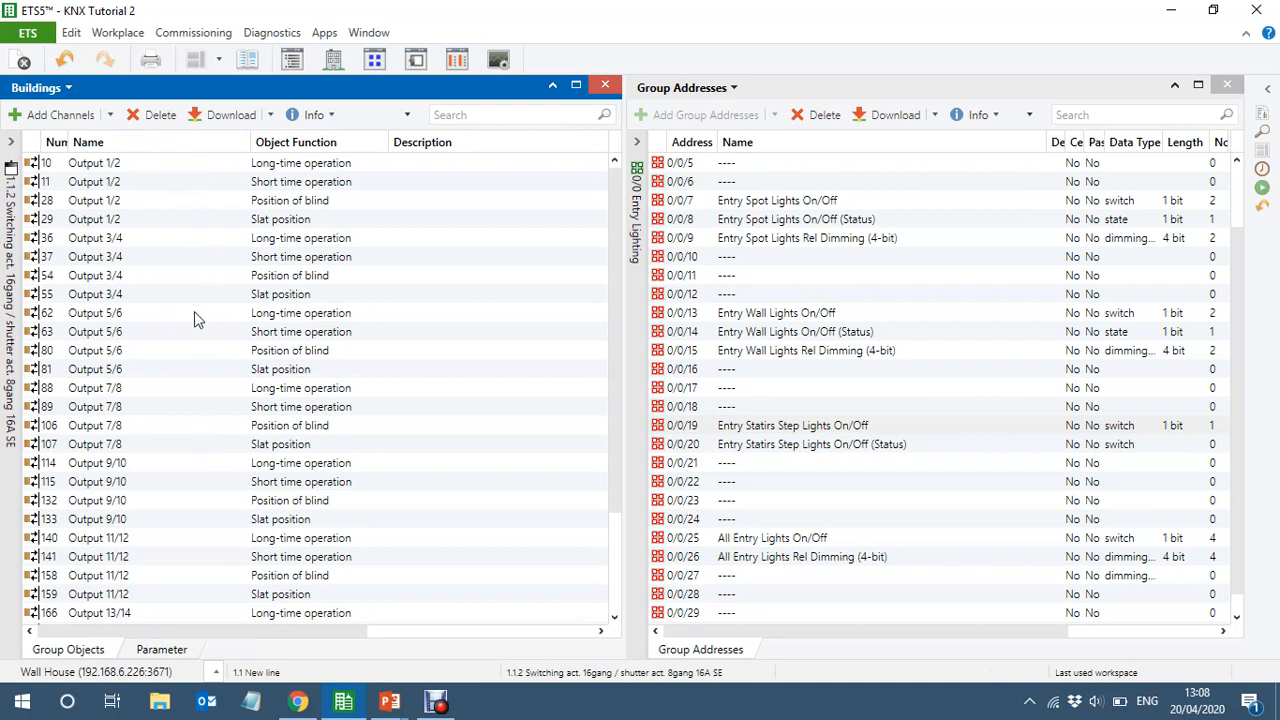
click(162, 652)
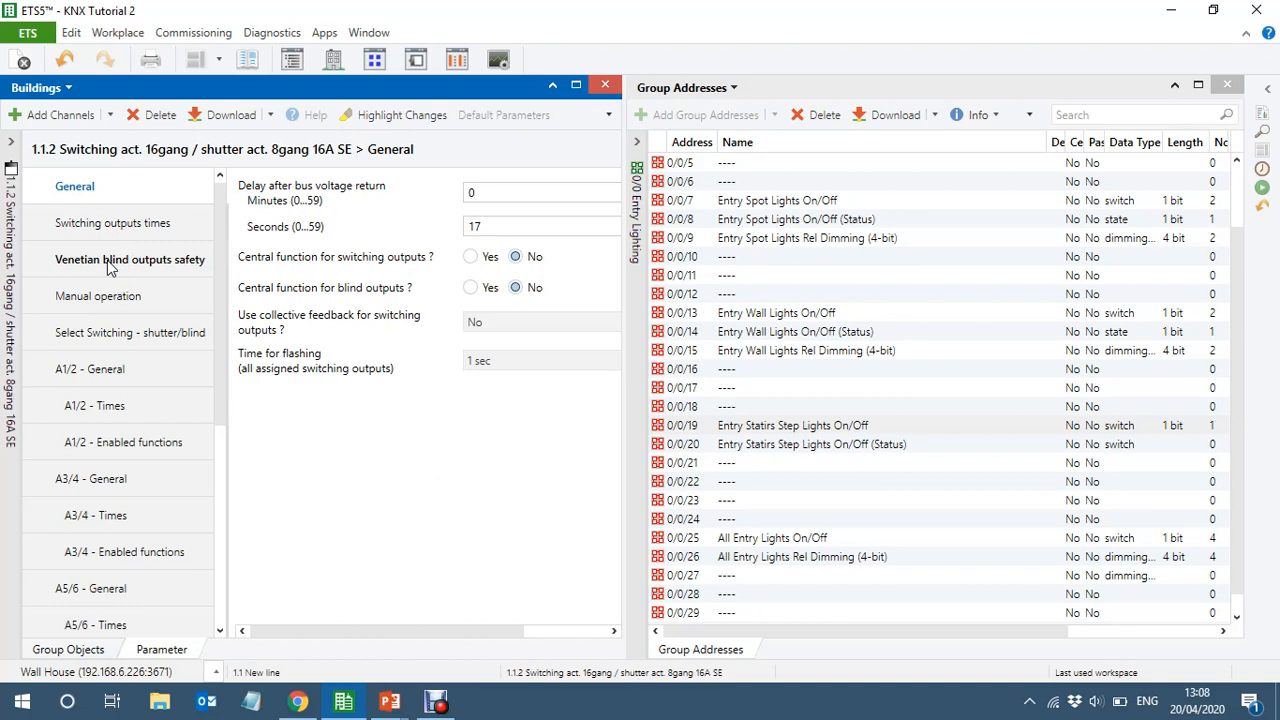
click(110, 340)
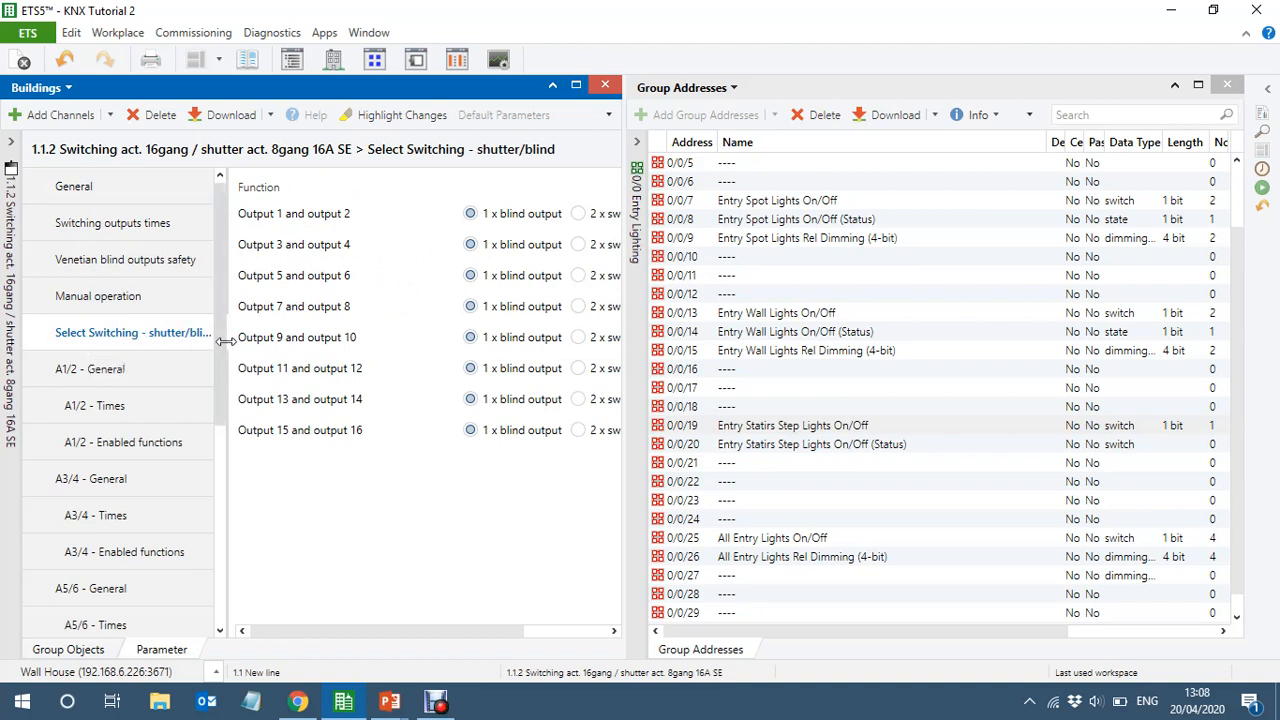
drag(227, 341, 108, 396)
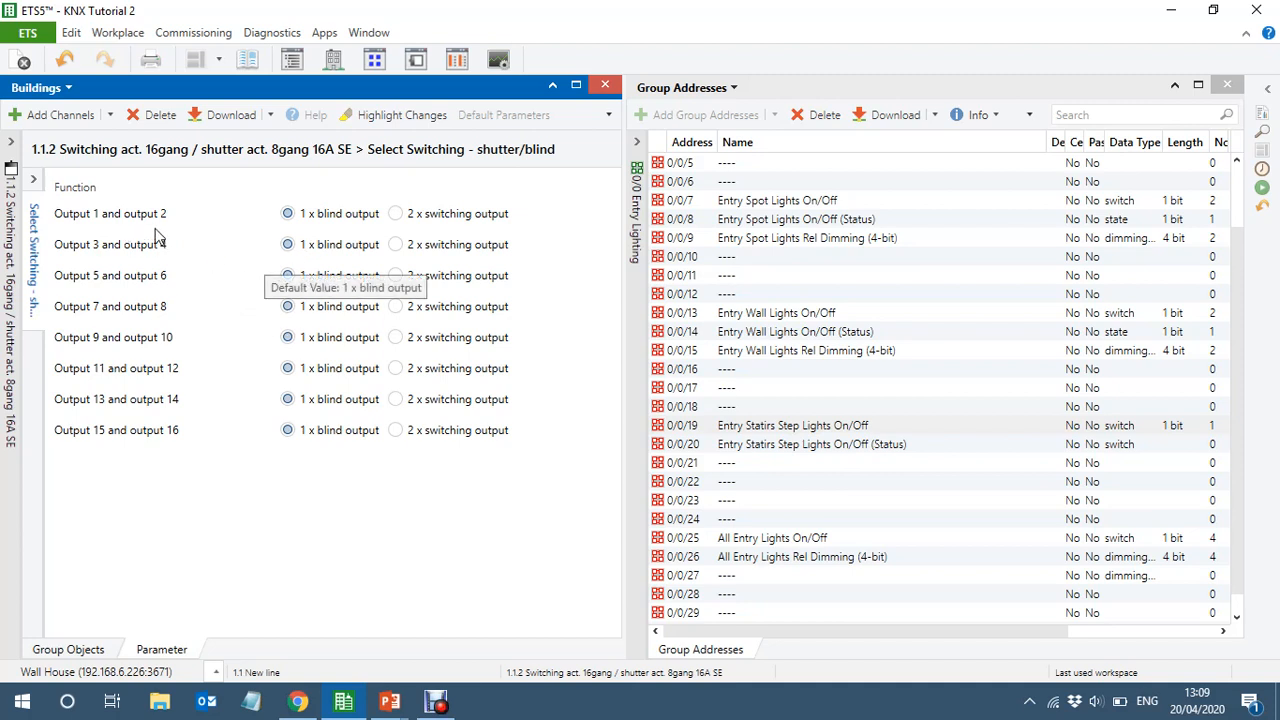
click(396, 215)
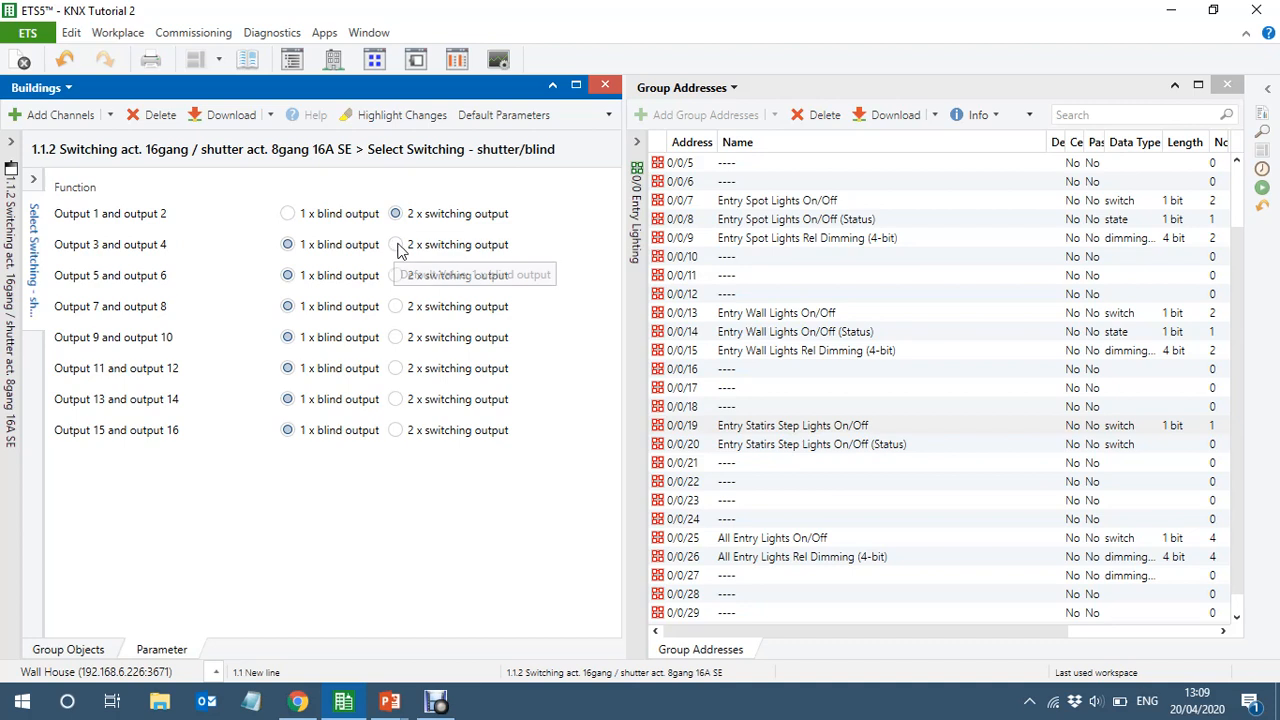
click(396, 245)
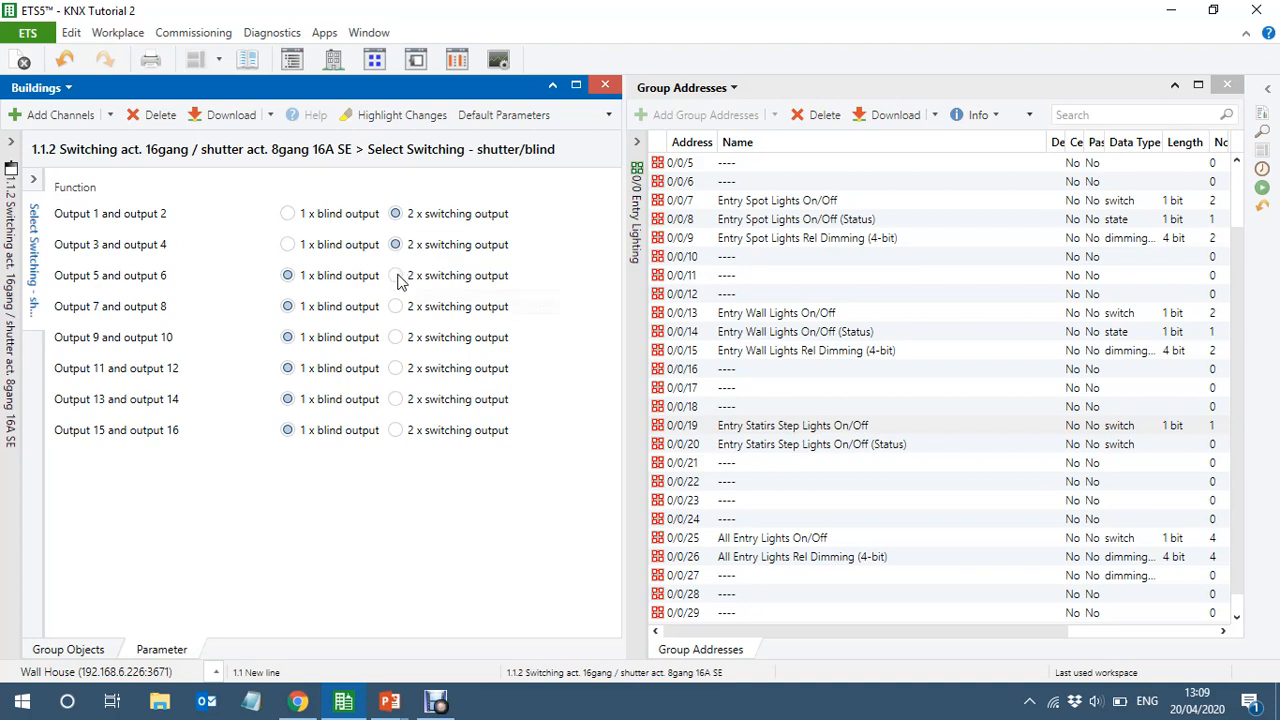
click(396, 276)
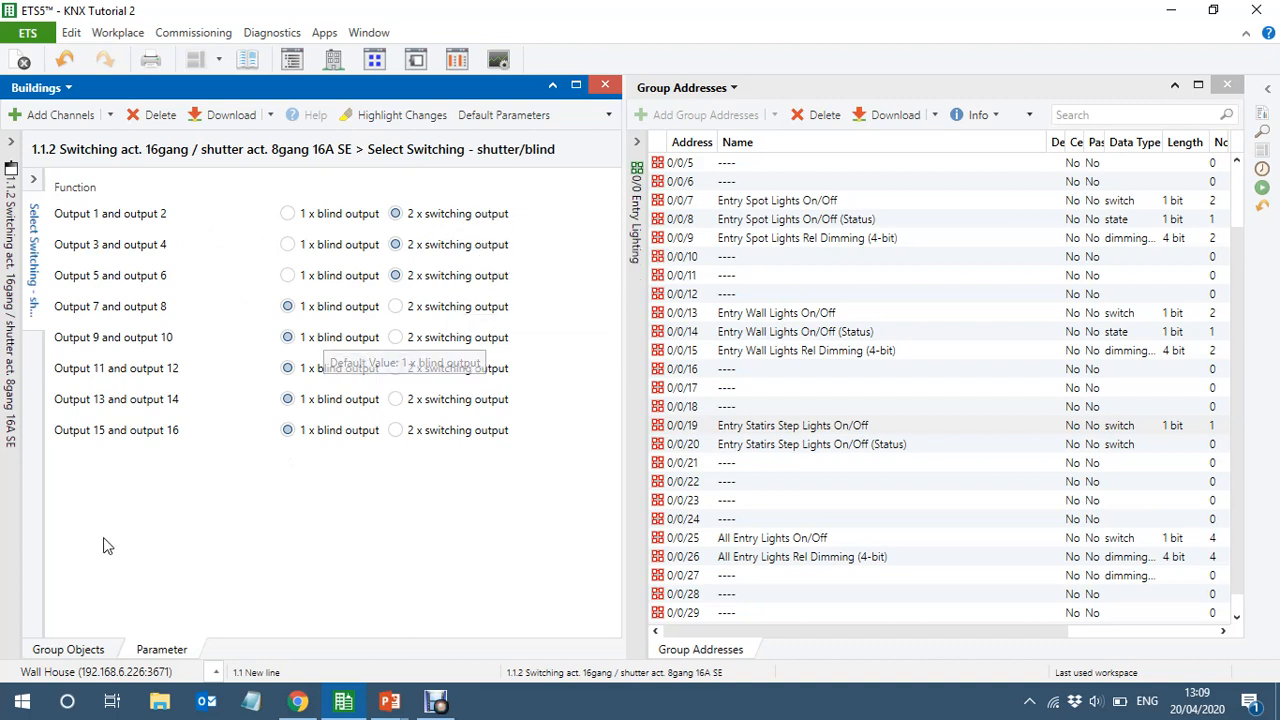
click(67, 650)
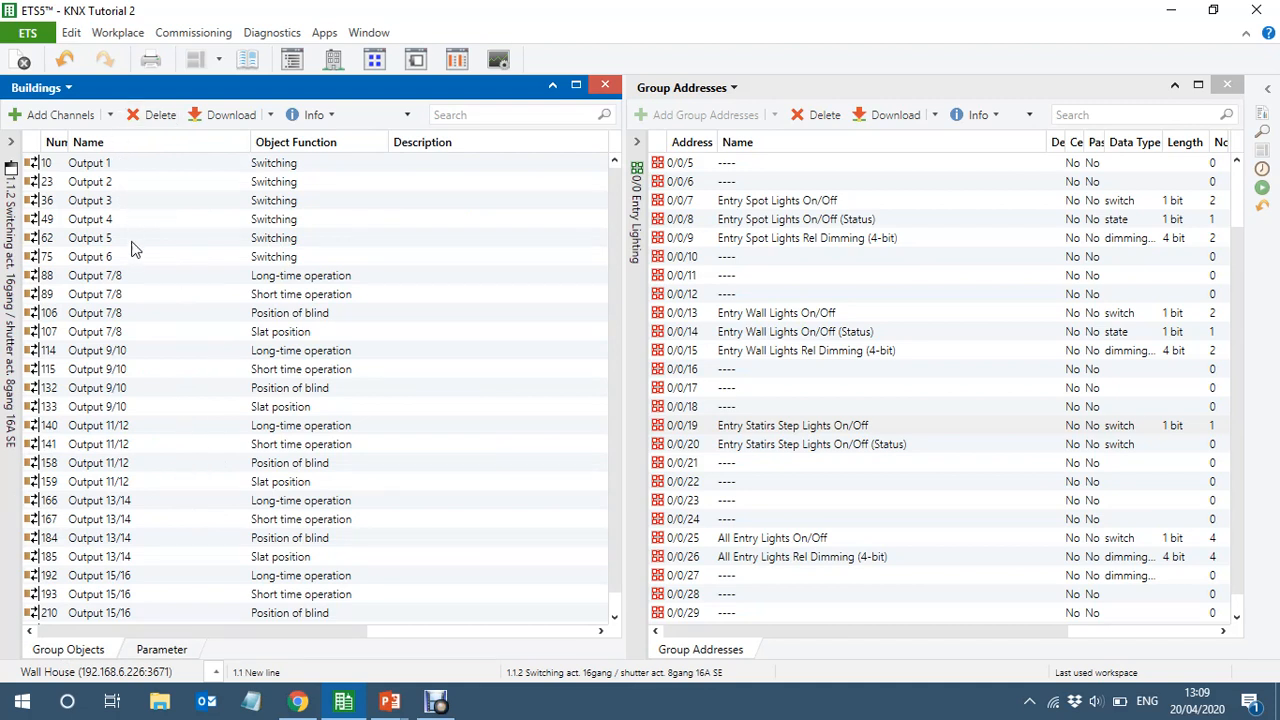
drag(229, 631, 157, 605)
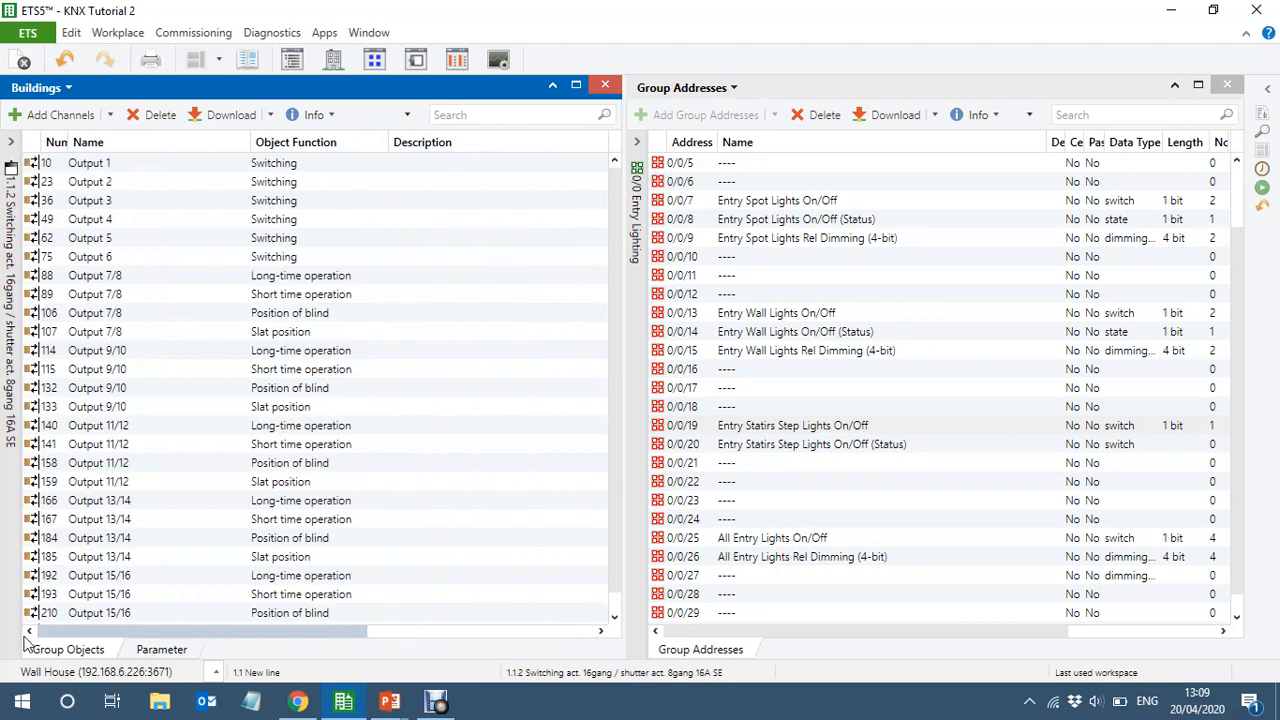
mouse_move(614, 247)
mouse_down()
mouse_move(626, 394)
mouse_move(620, 232)
mouse_up()
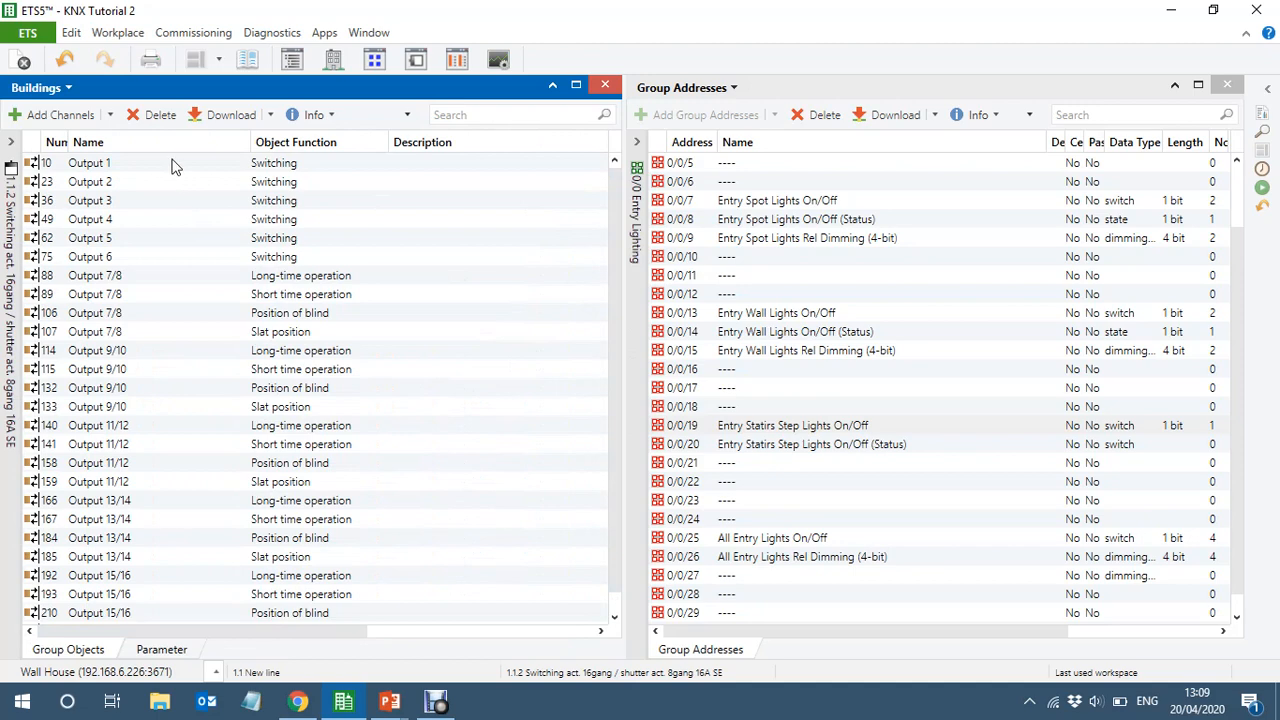
Set the feedback of output A1 to "no inversion, active signalling object" in the actuator's parameters
click(153, 649)
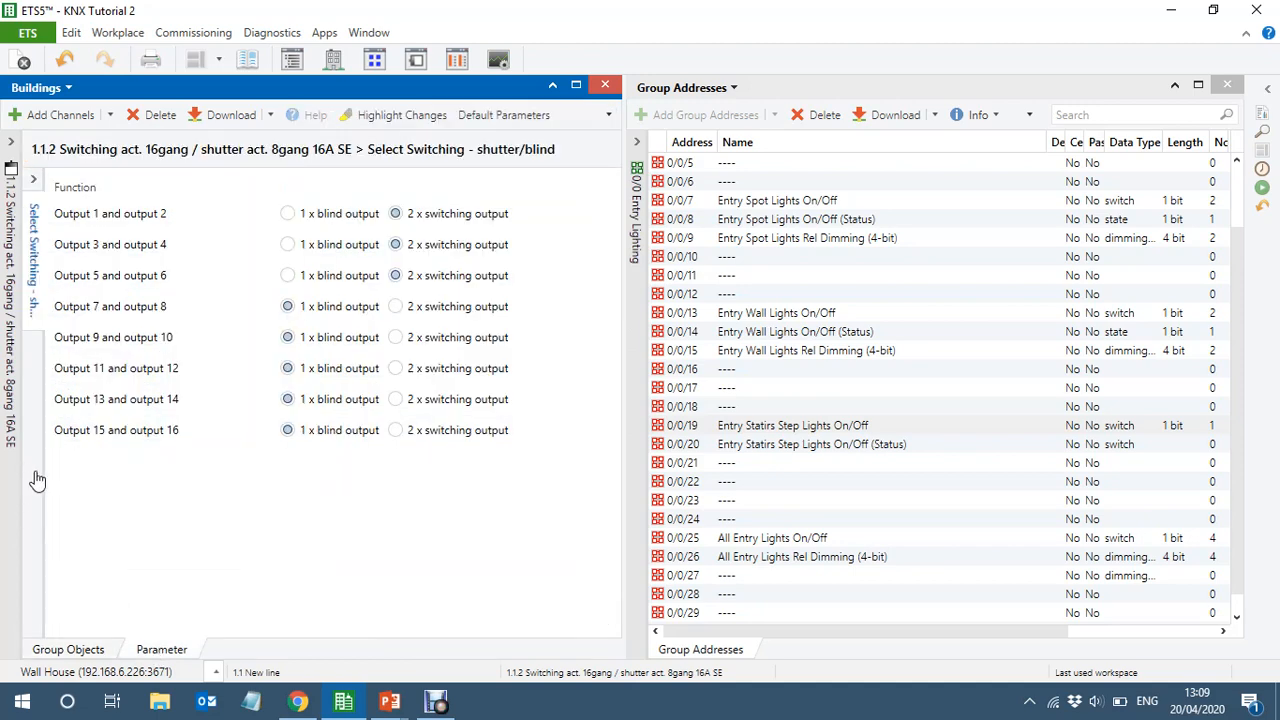
mouse_move(34, 477)
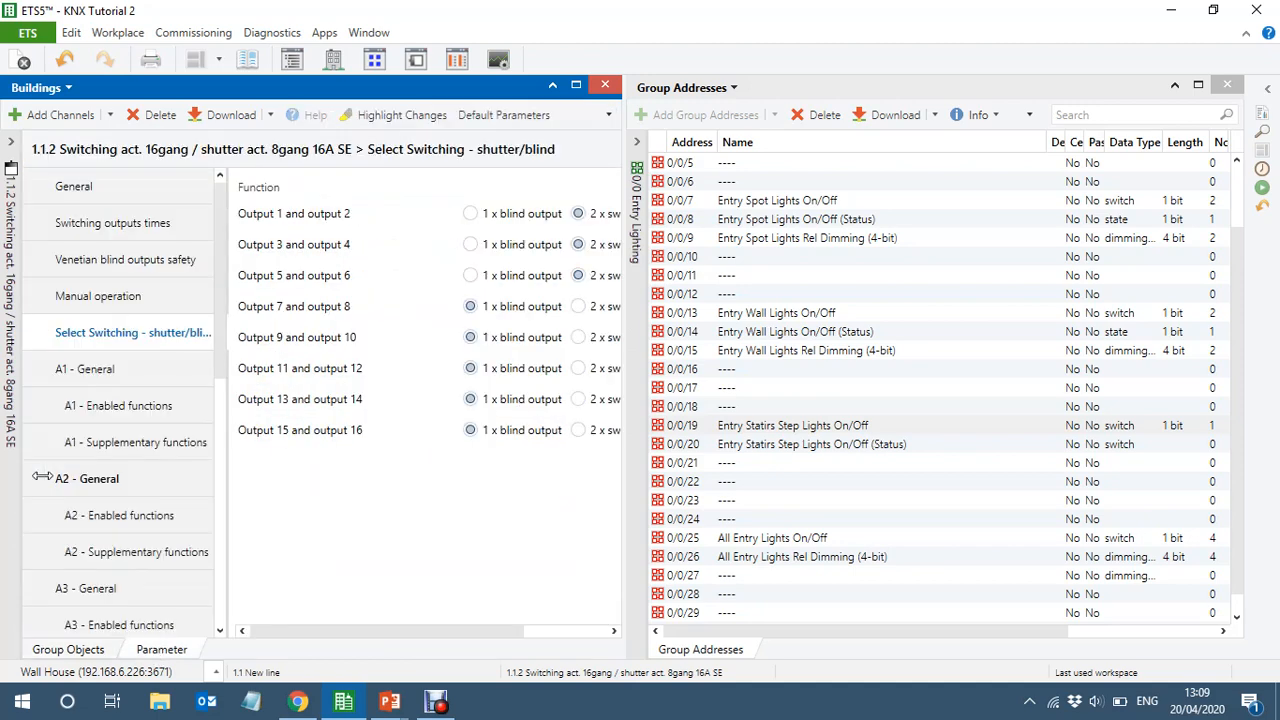
click(106, 370)
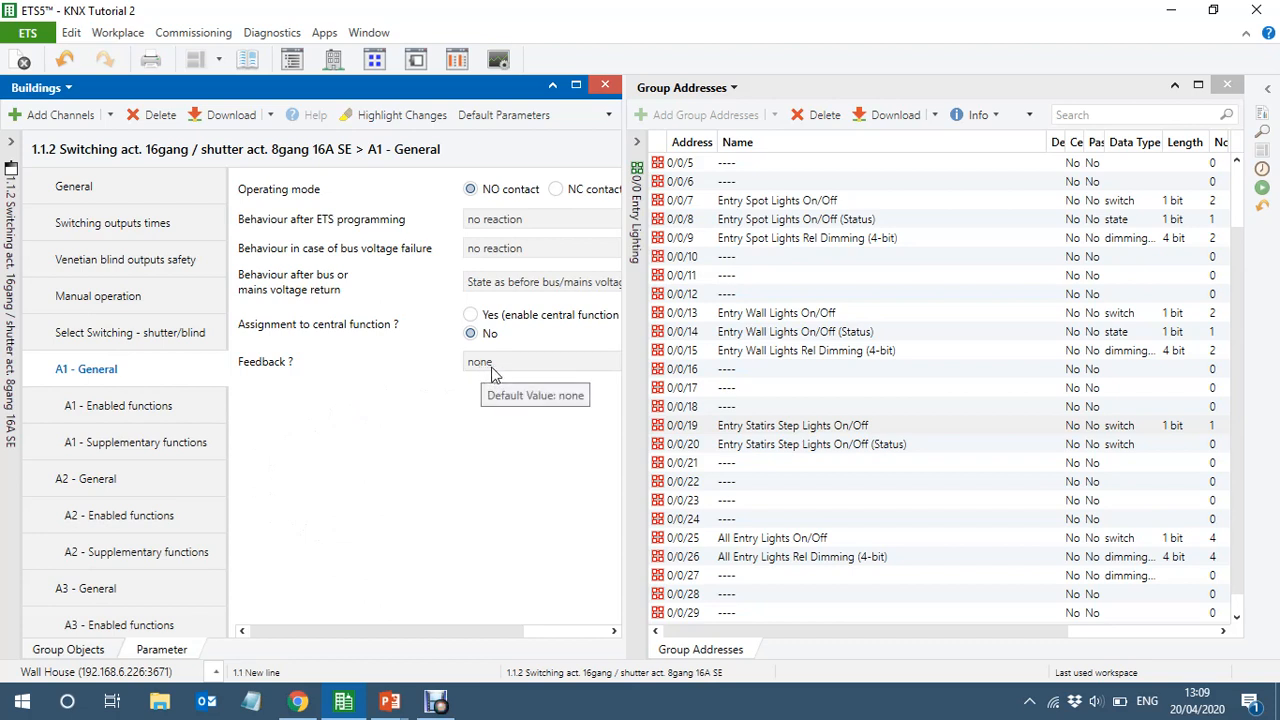
scroll(220, 332, down, 2)
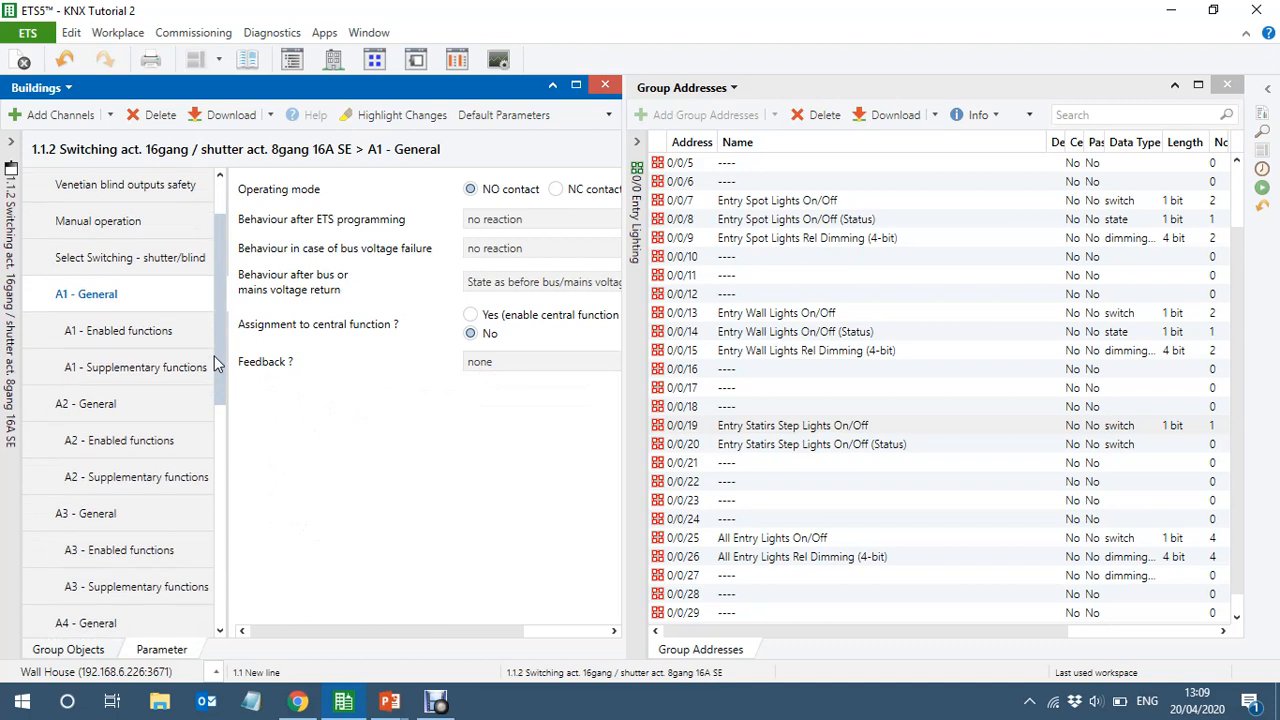
click(505, 363)
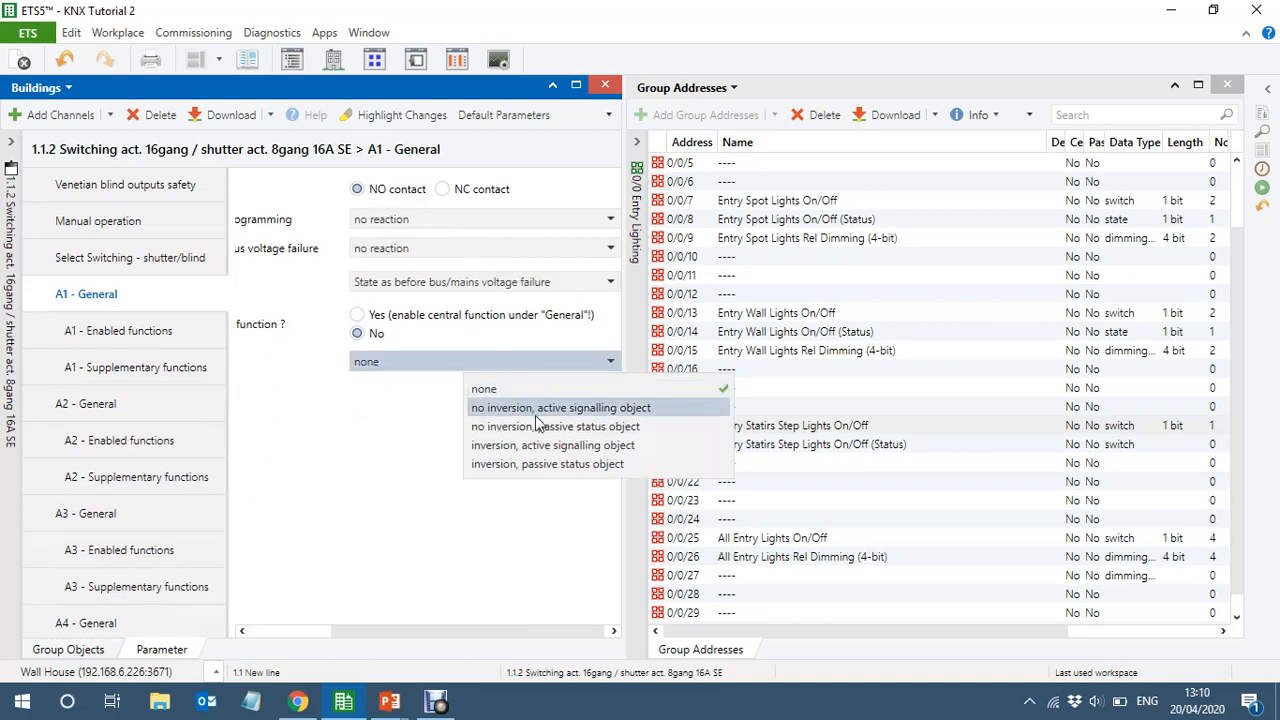
click(594, 409)
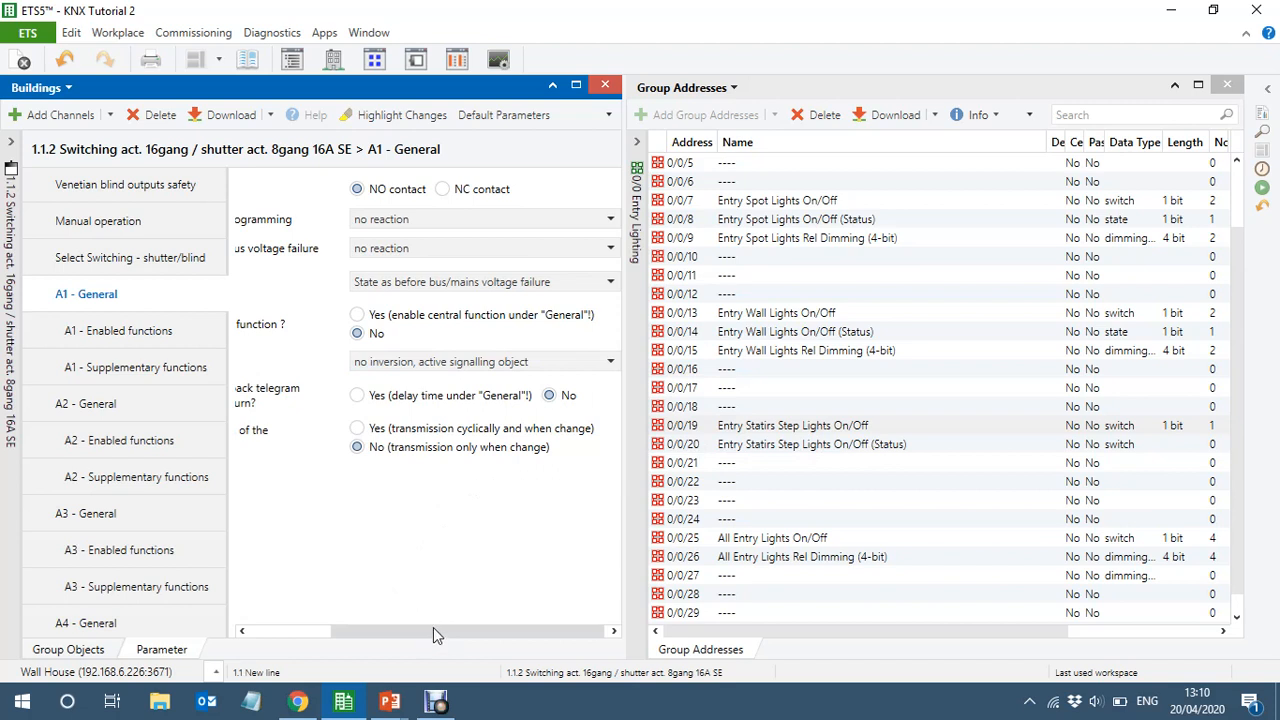
drag(433, 627, 491, 610)
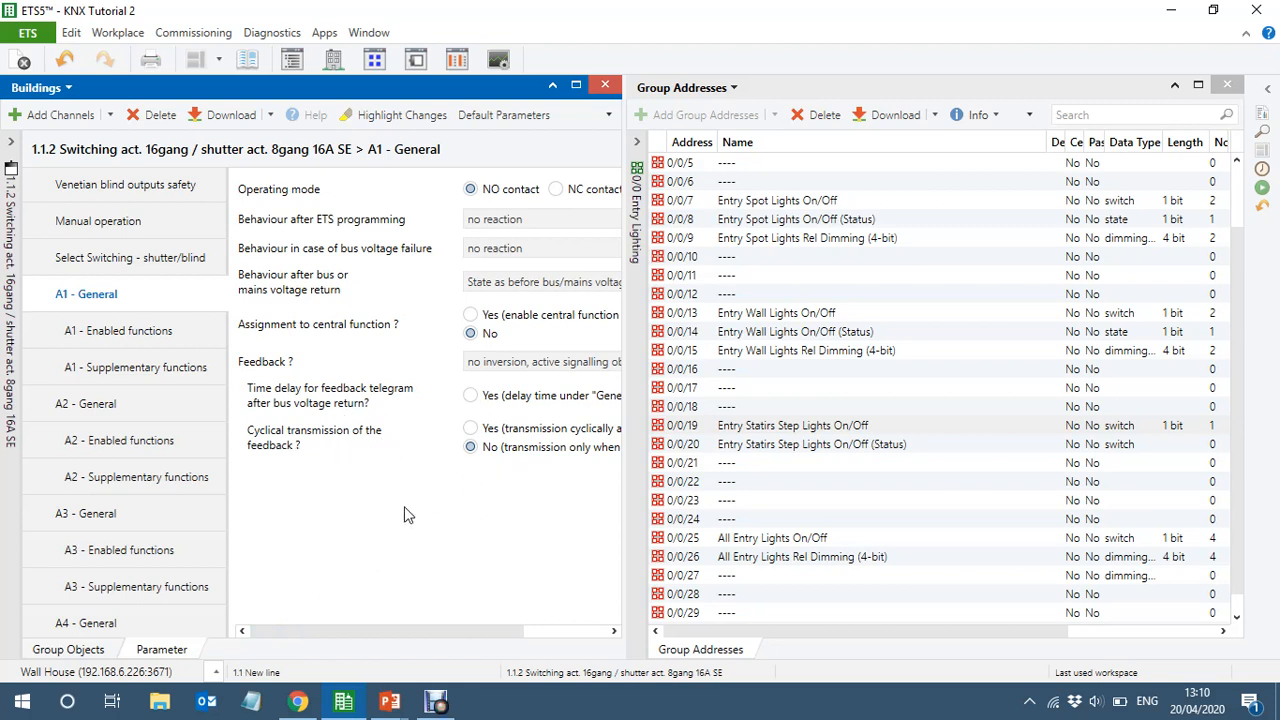
Select the General parameter pages of outputs A2 to A6 together and set their feedback to "no inversion, active signalling object"
click(99, 413)
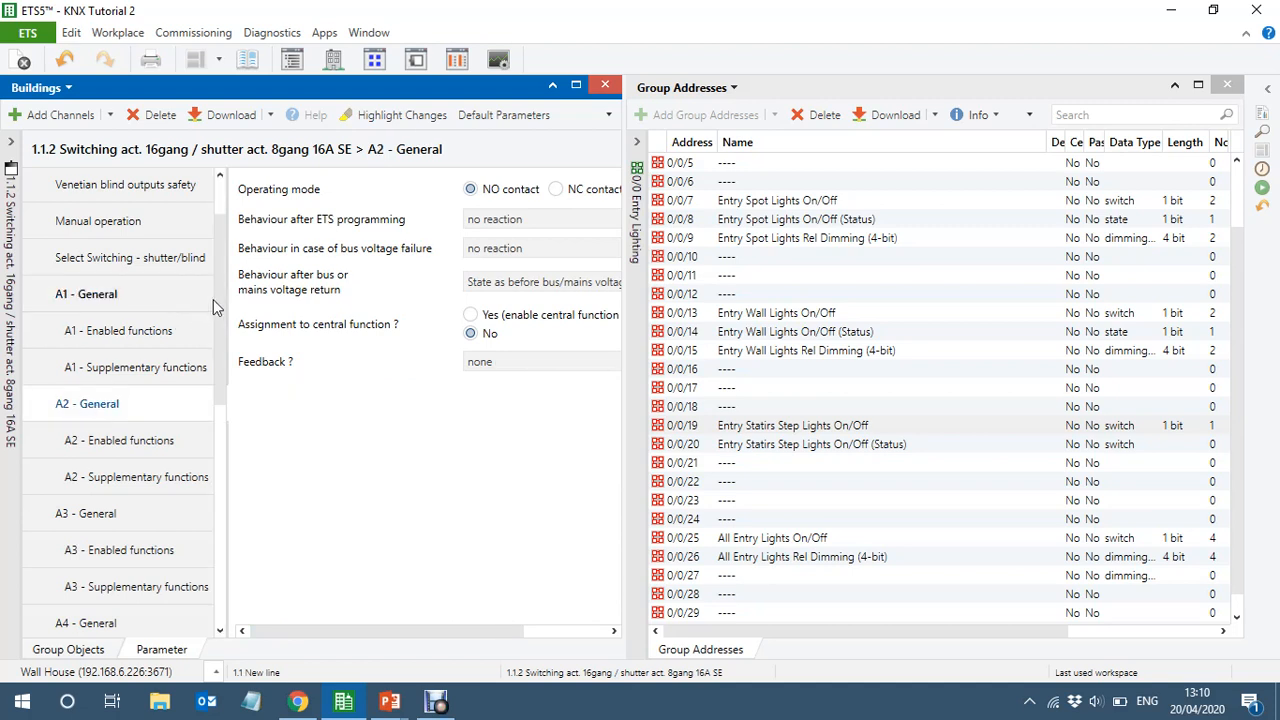
drag(222, 300, 226, 361)
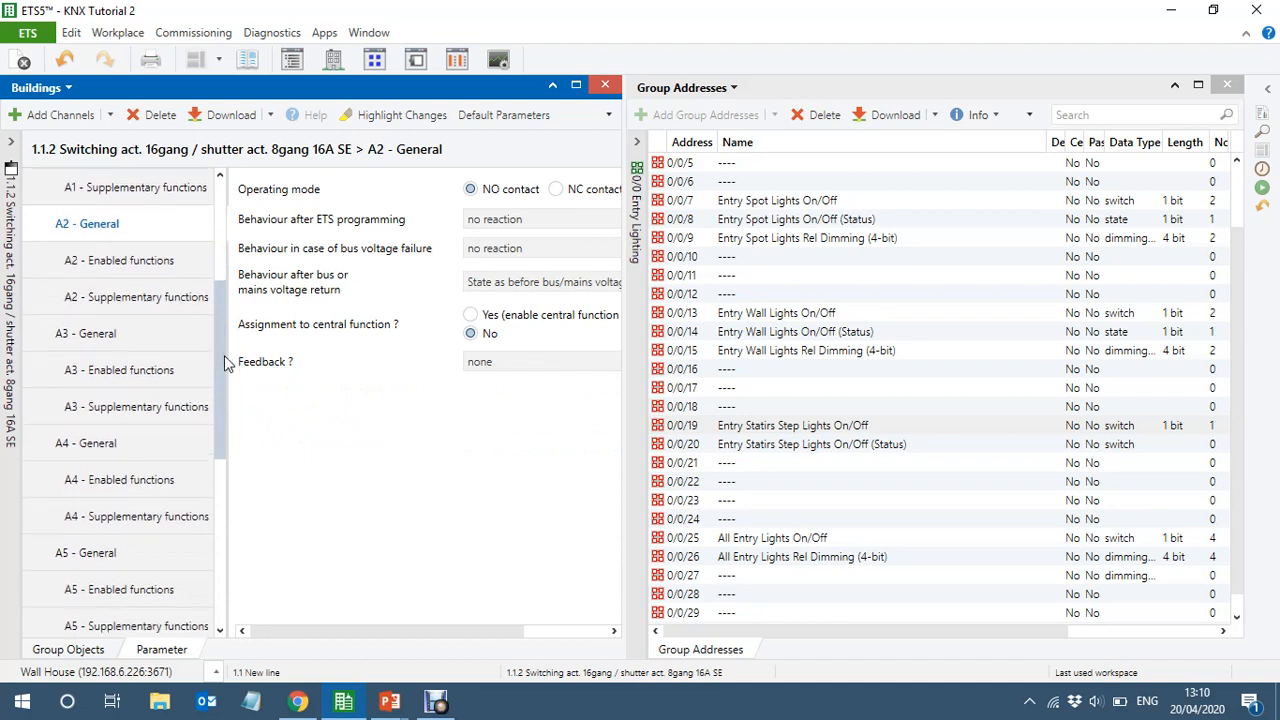
click(92, 333)
click(98, 446)
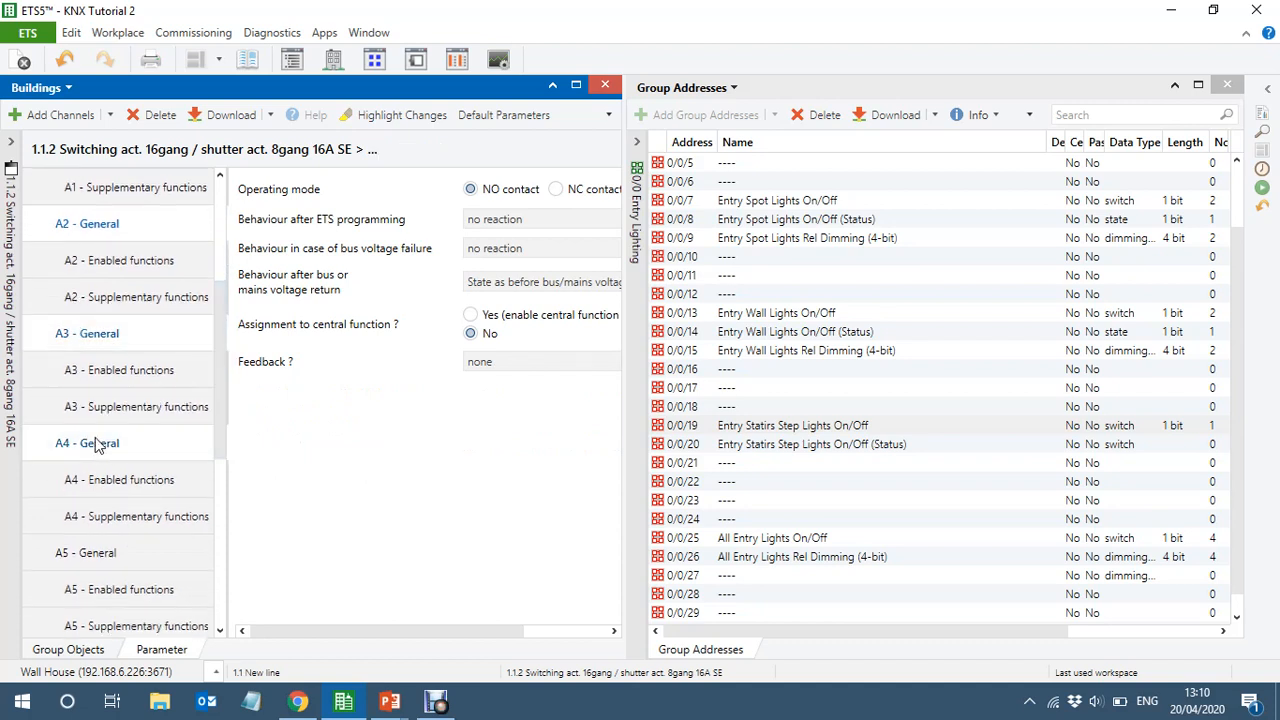
click(91, 556)
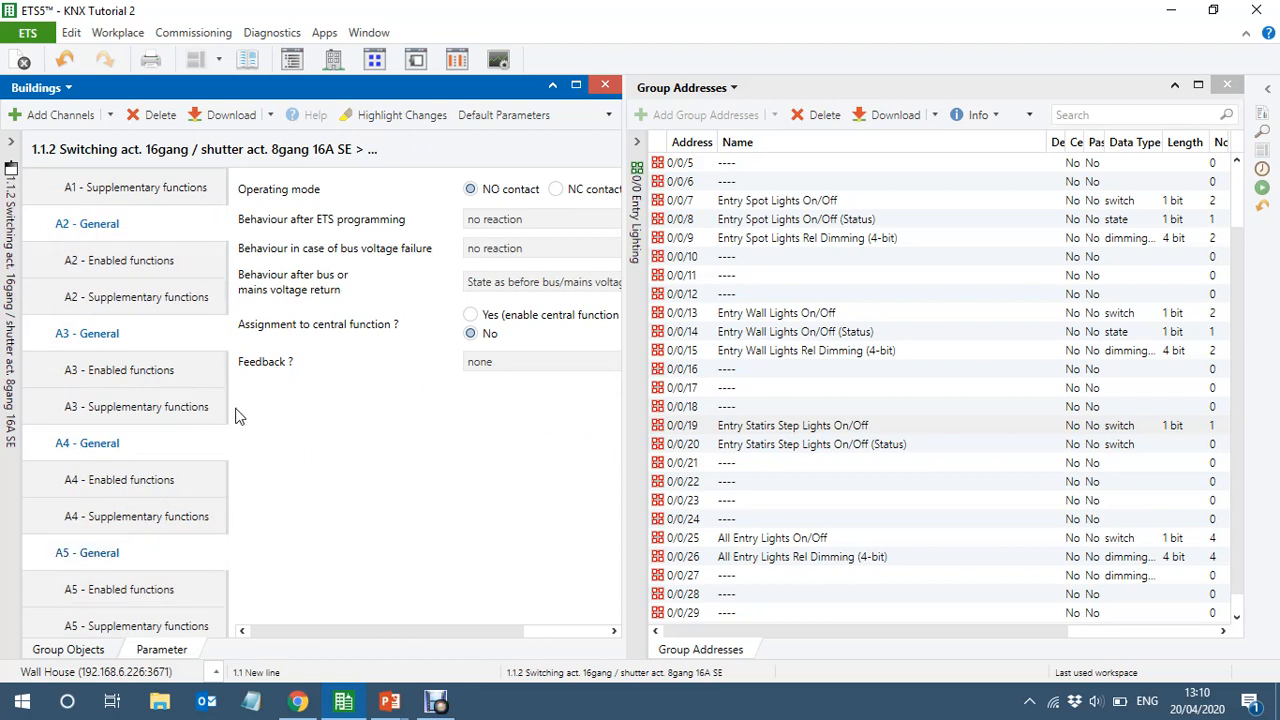
drag(222, 416, 222, 466)
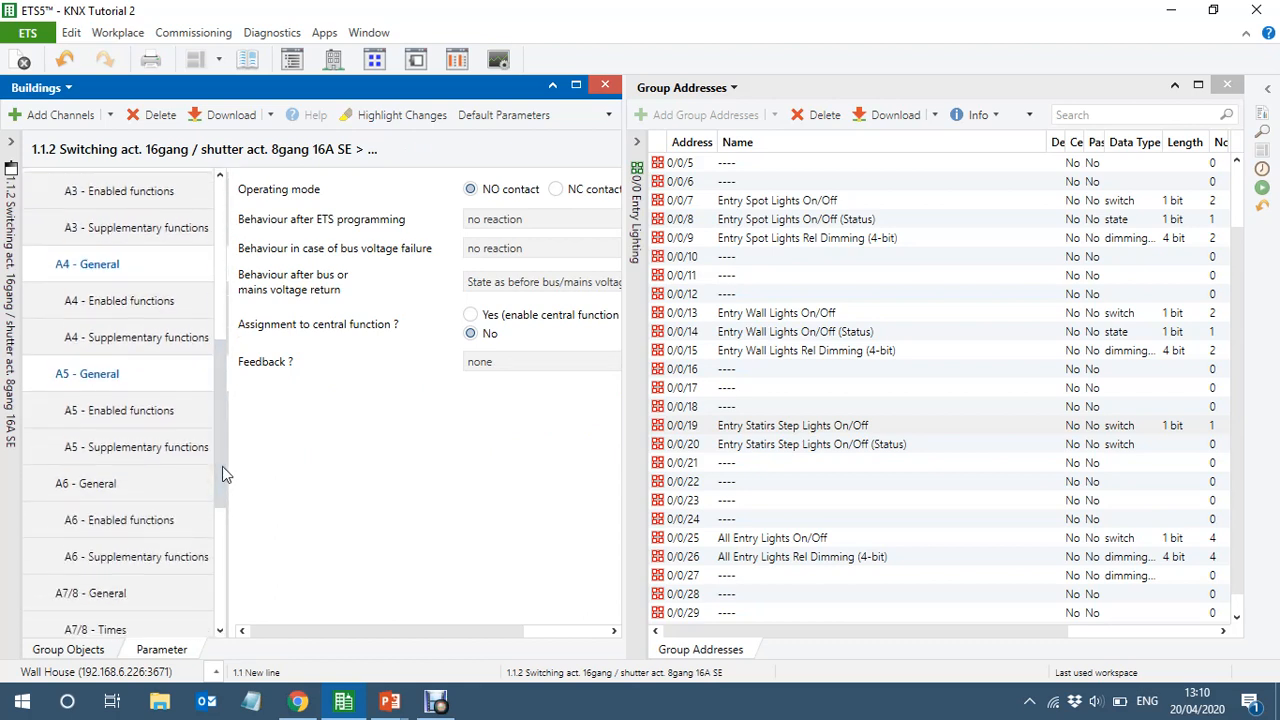
click(115, 484)
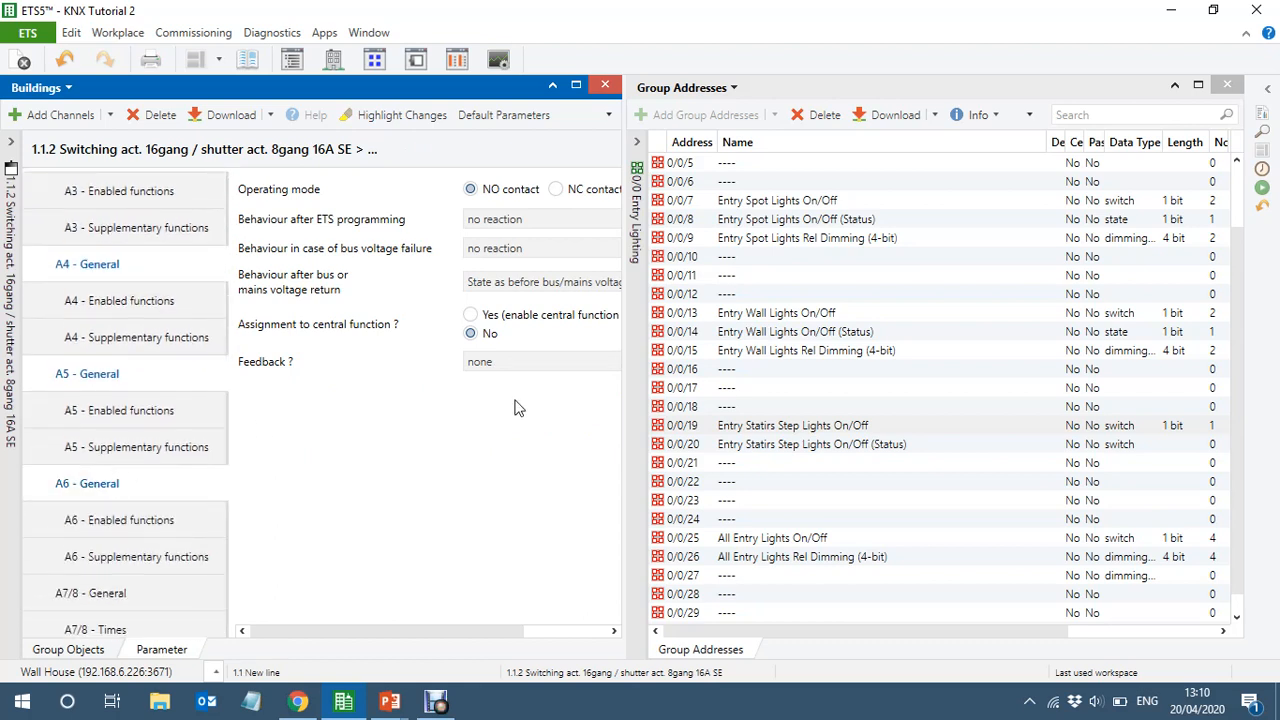
click(497, 362)
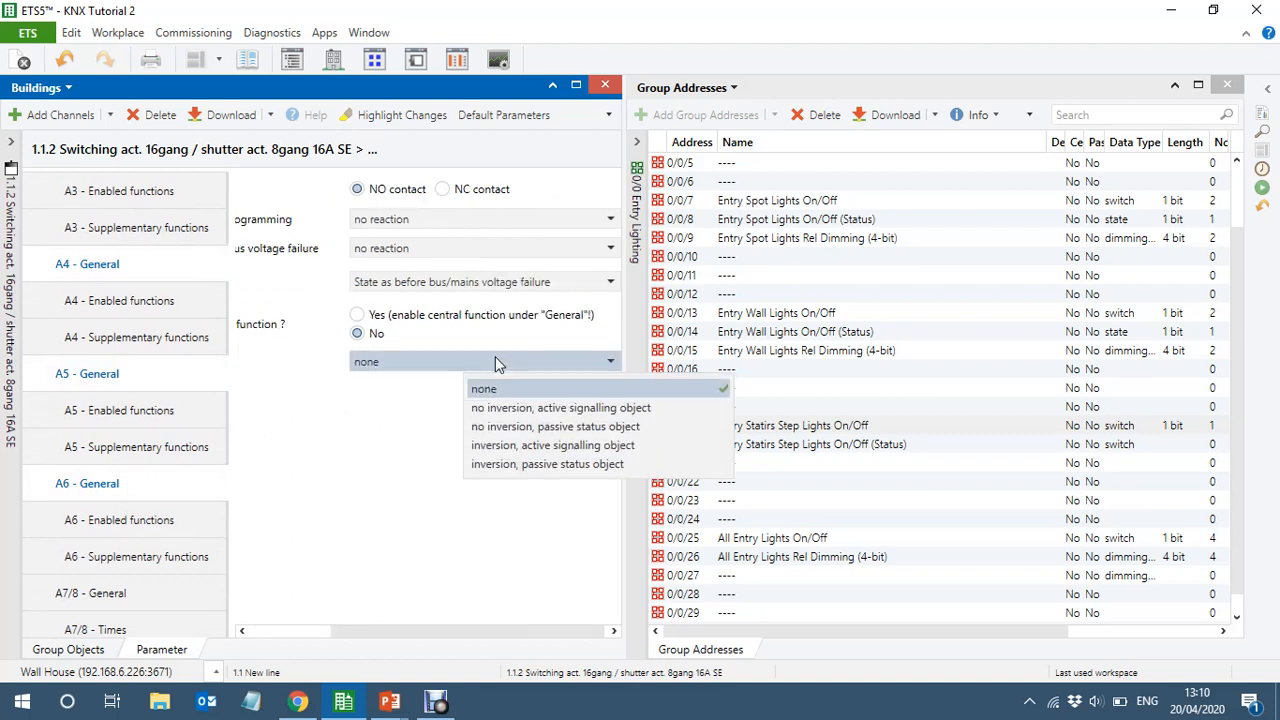
click(516, 410)
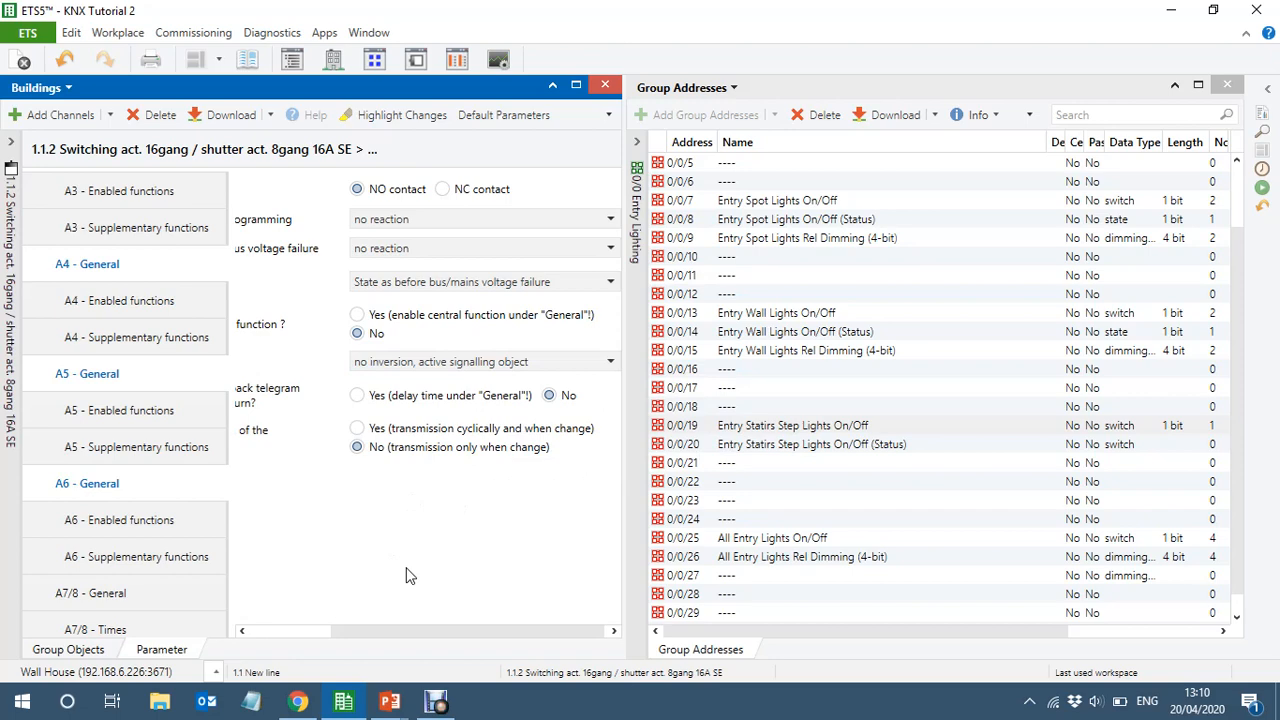
Link Output 1's Switching object to 0/0/19 Entry Statirs Step Lights On/Off and its Switching feedback object to status address 0/0/20
click(68, 650)
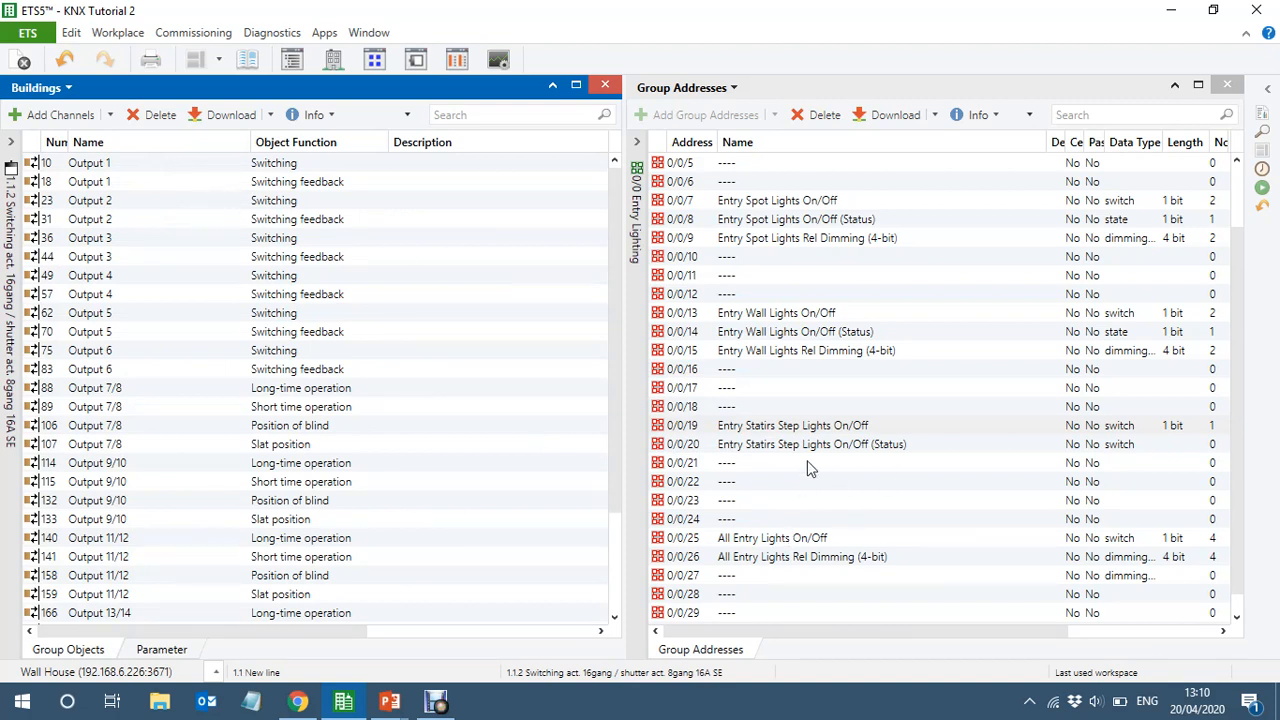
click(134, 169)
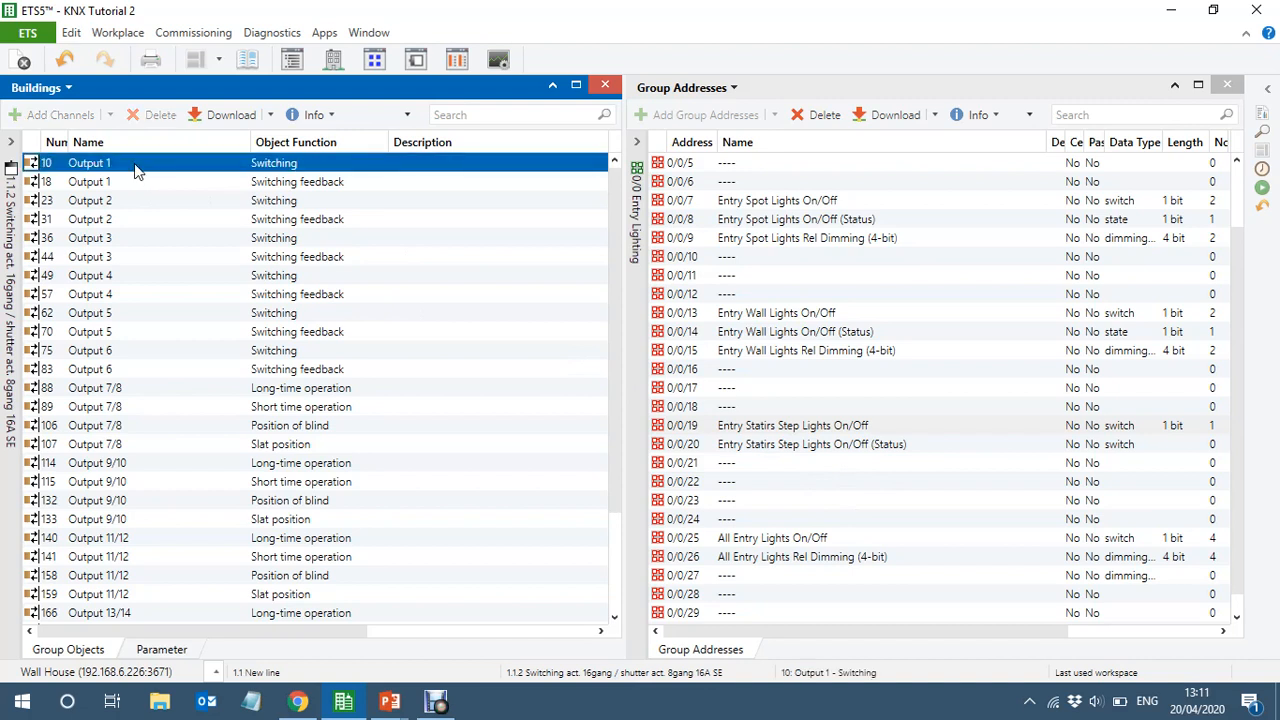
drag(137, 172, 895, 424)
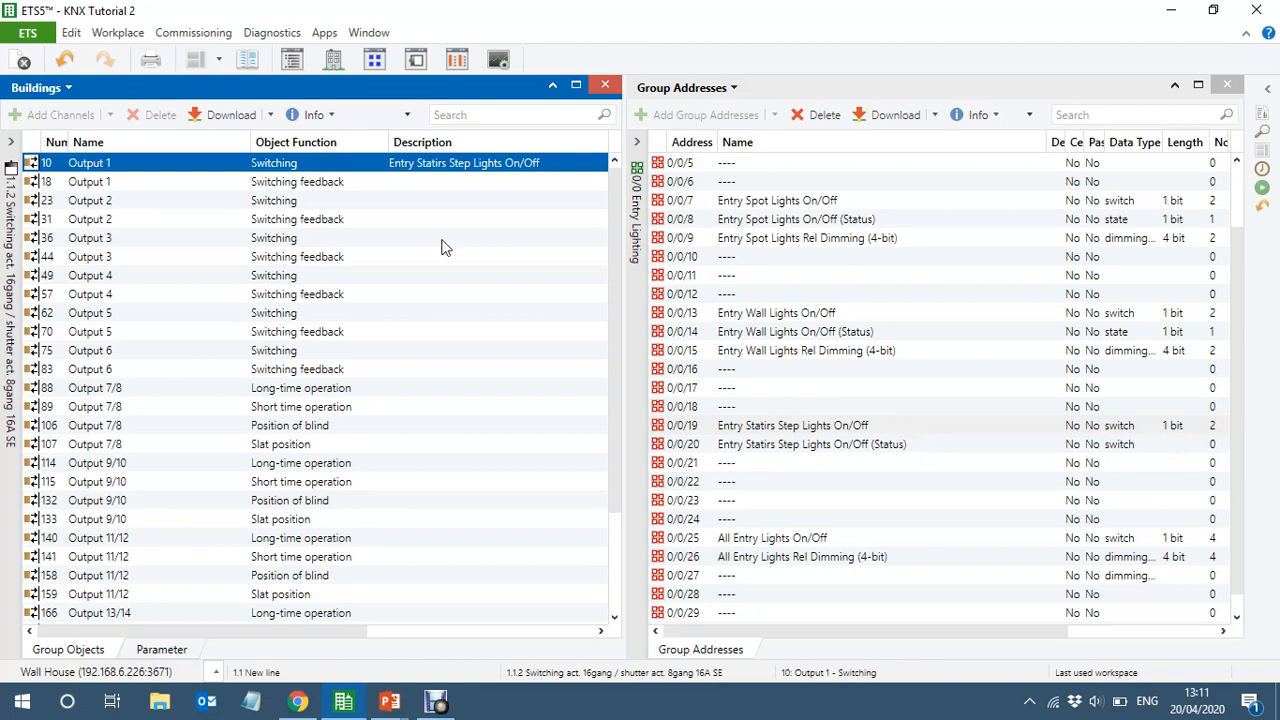
drag(369, 182, 900, 443)
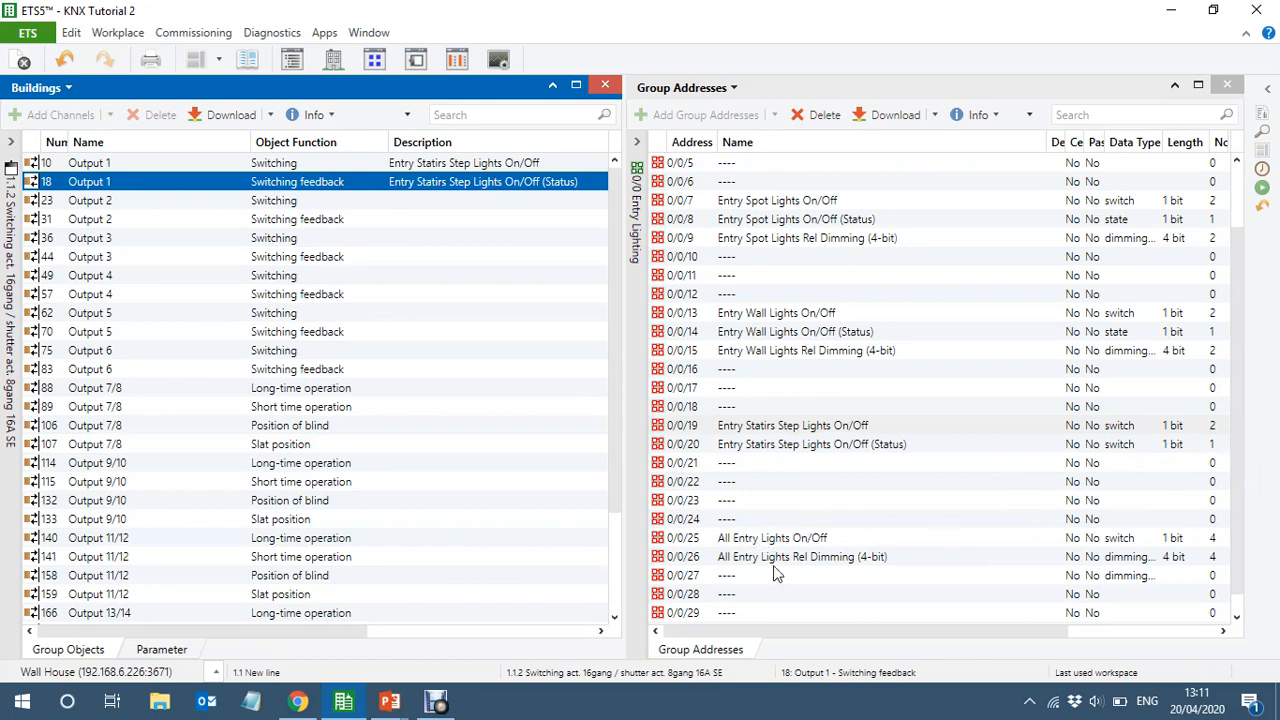
In middle group 0/1 Bedroom 2 Lighting, link Output 2's Switching object to 0/1/18 Bedside Lamp On/Off and its feedback to status address 0/1/19
click(645, 402)
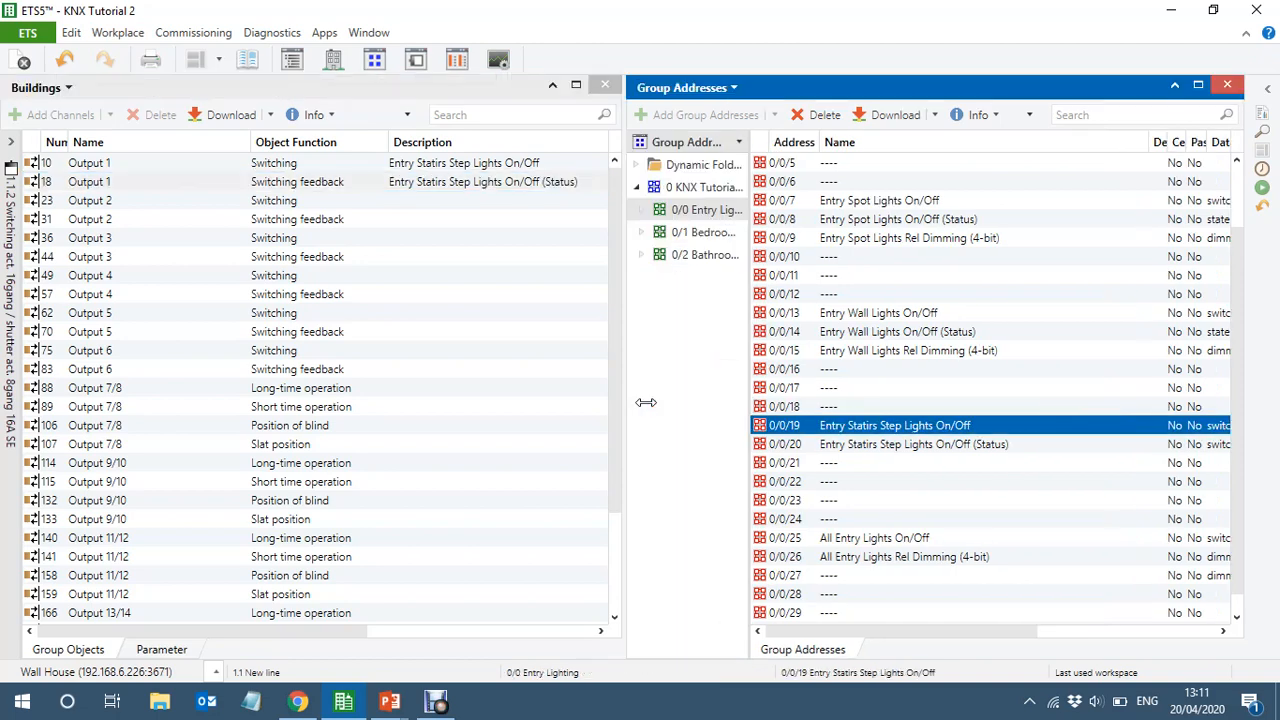
click(713, 236)
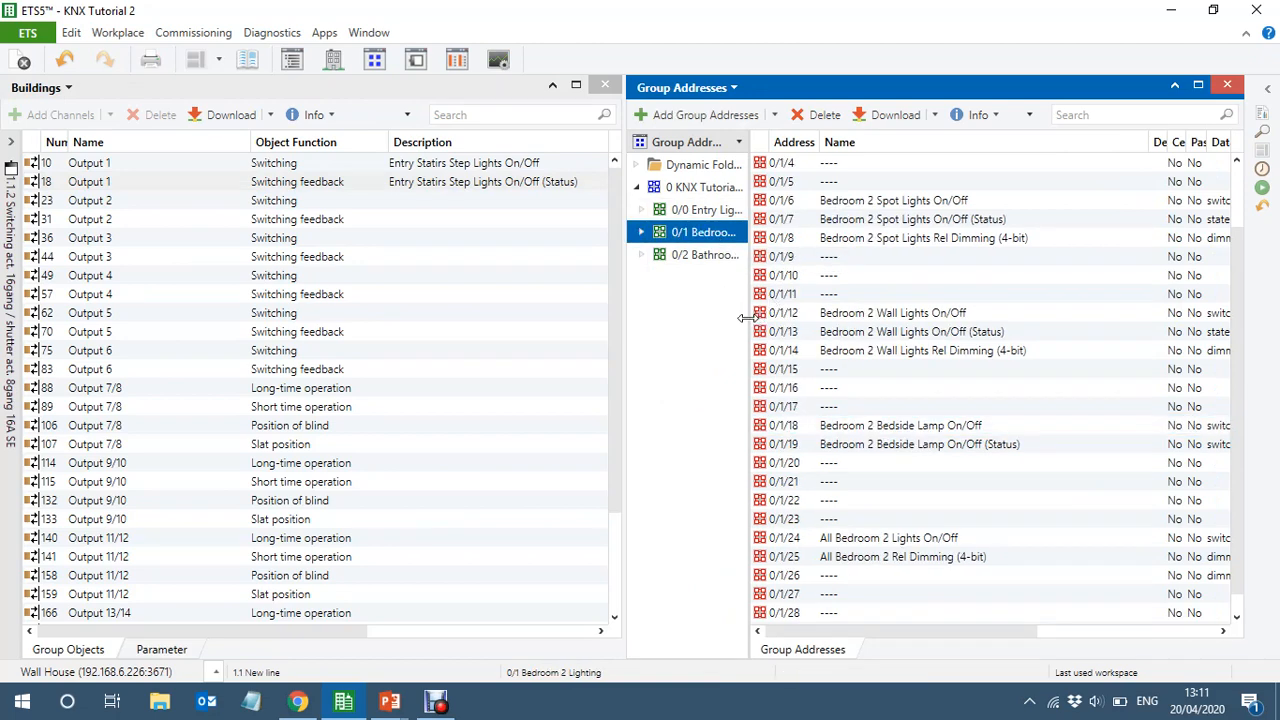
click(828, 426)
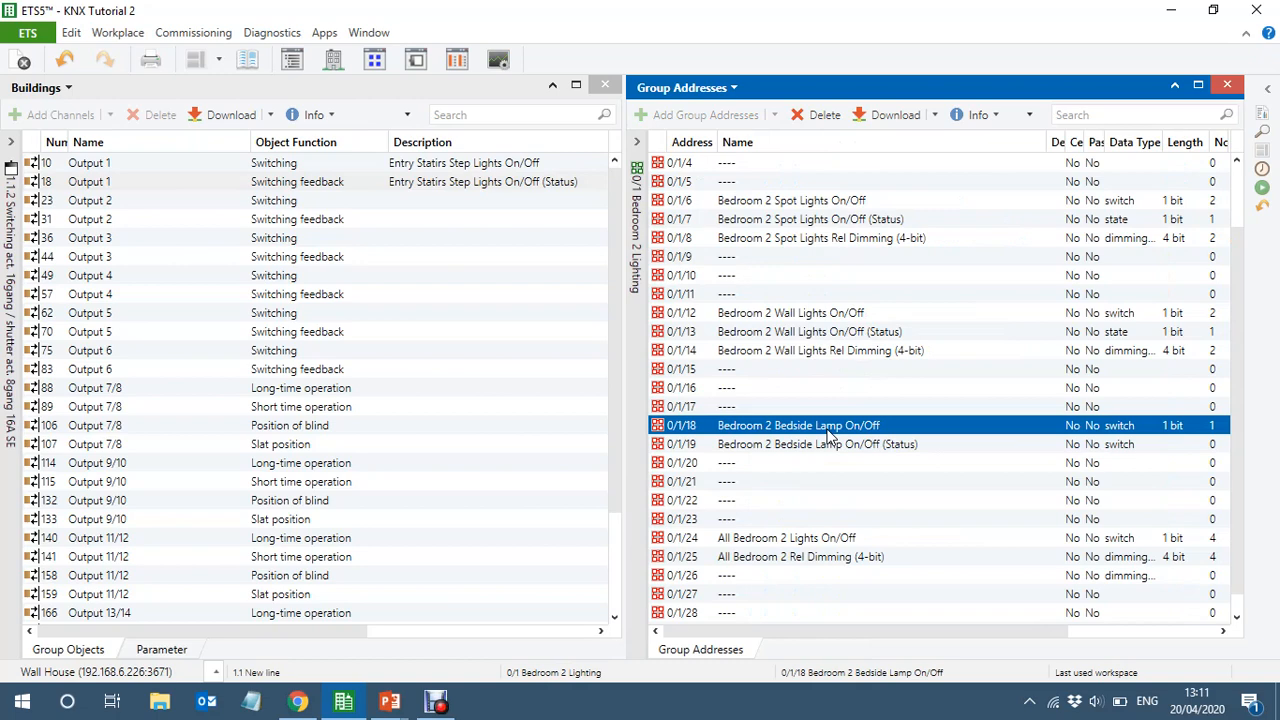
click(308, 205)
drag(308, 207, 869, 425)
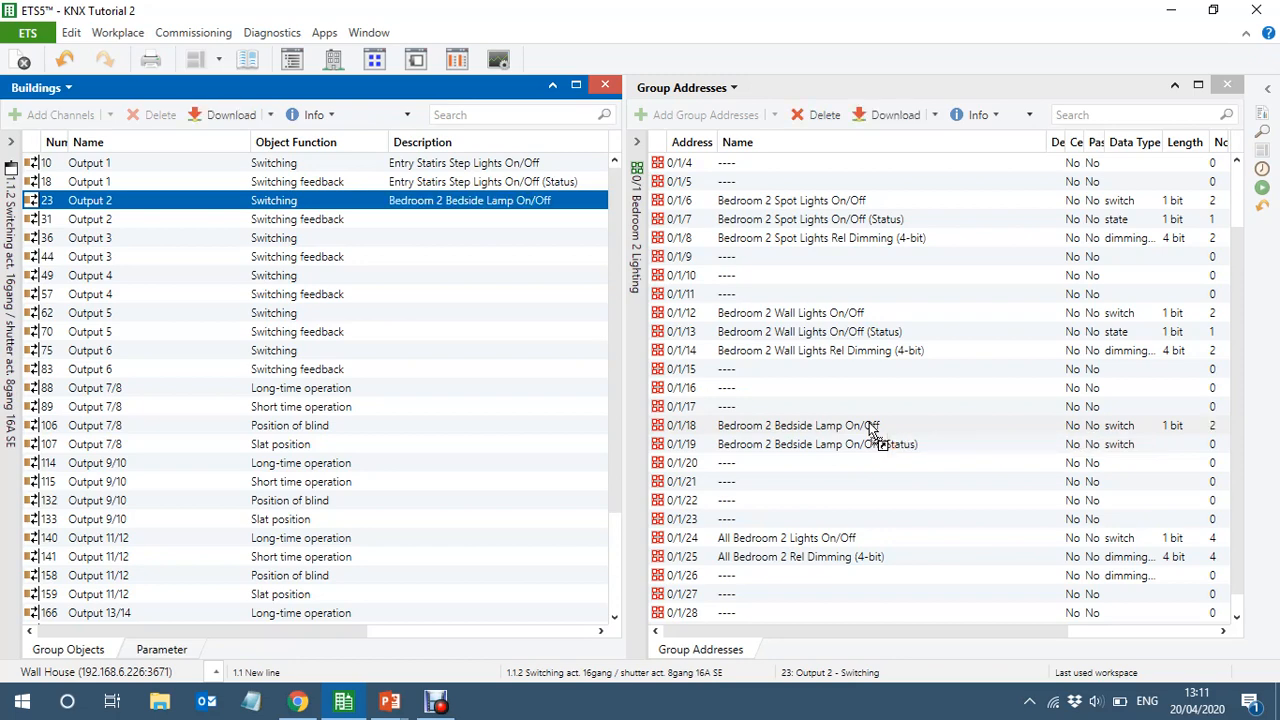
click(350, 222)
drag(350, 222, 928, 440)
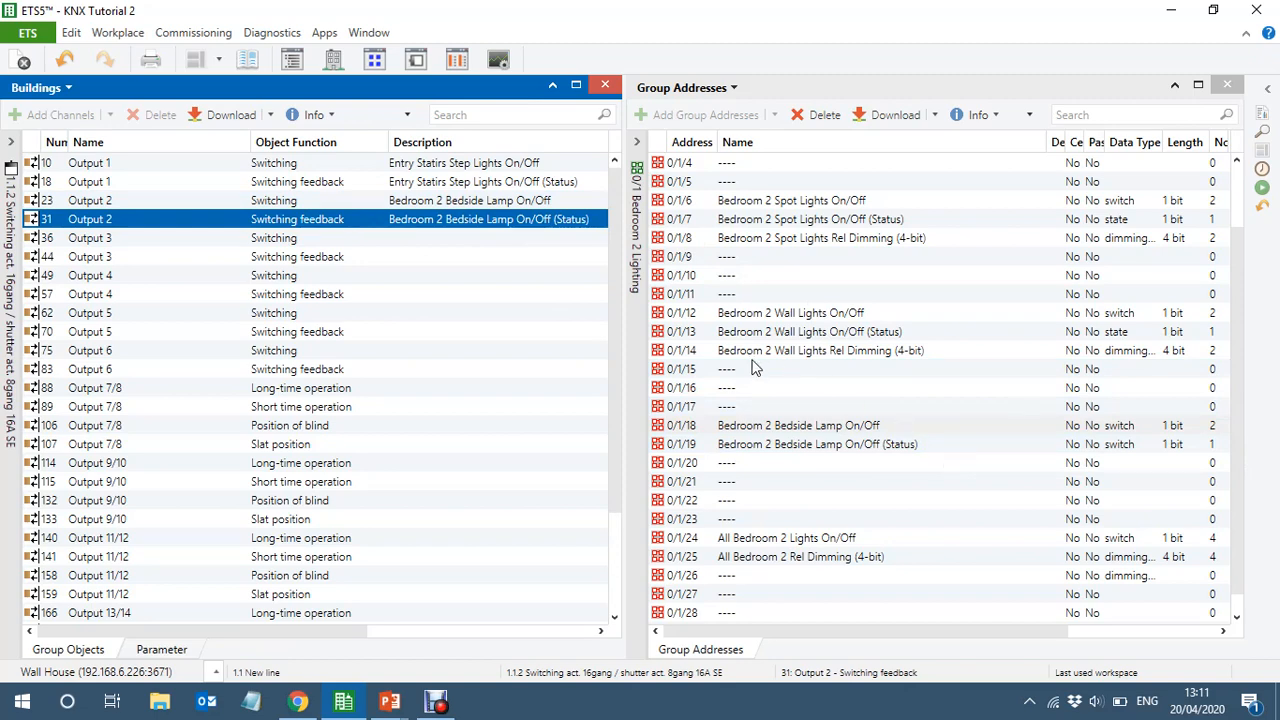
Show the group addresses of middle group 0/2 Bathroom Lighting & Fan and select Output 3's Switching object
click(645, 350)
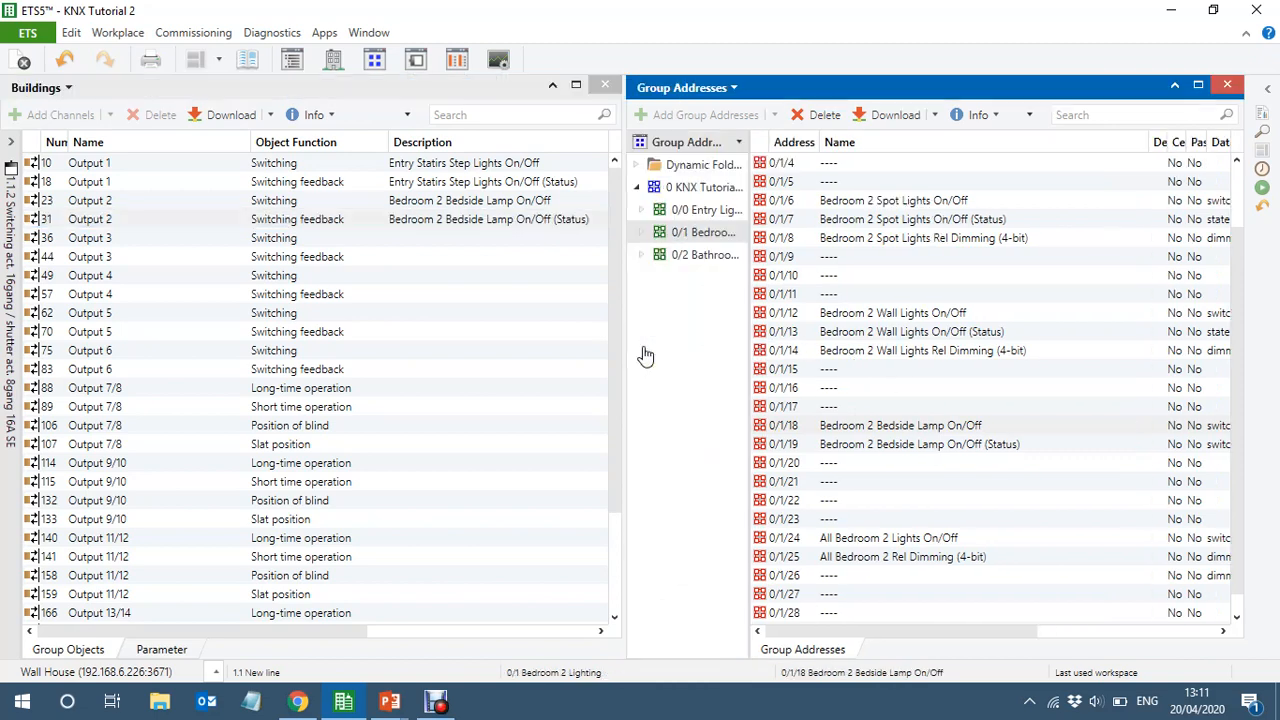
click(703, 256)
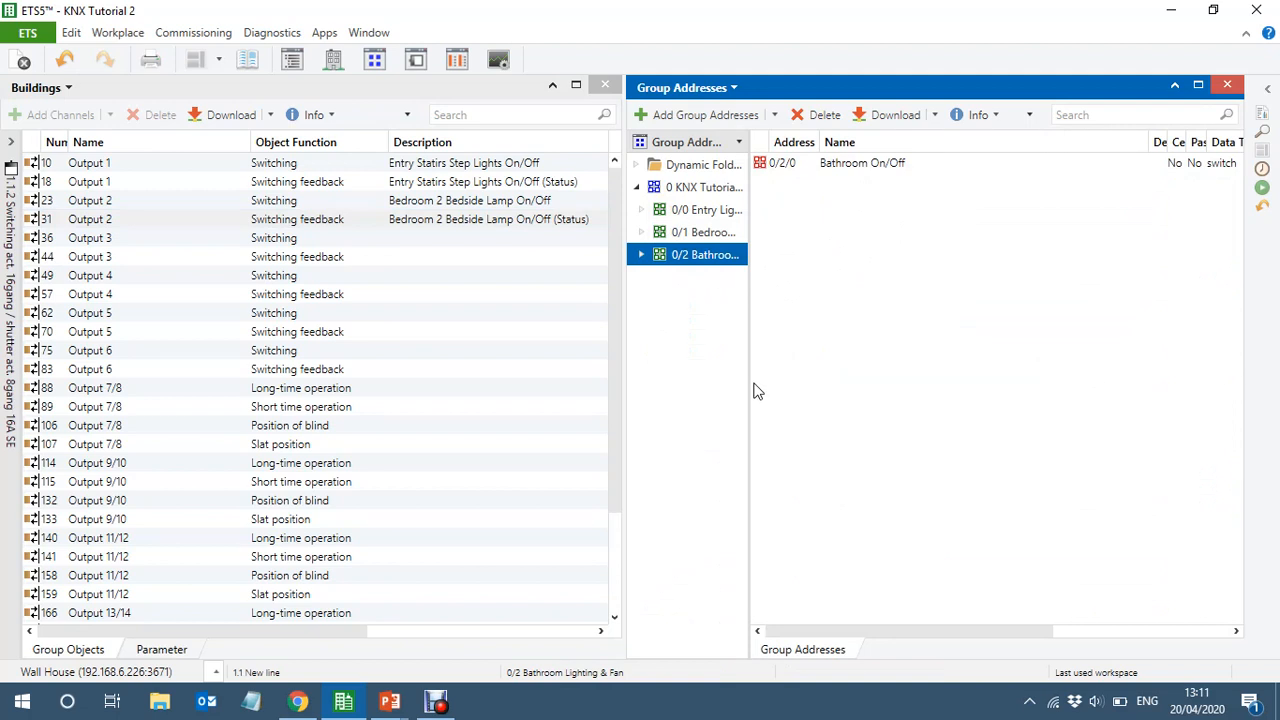
click(309, 238)
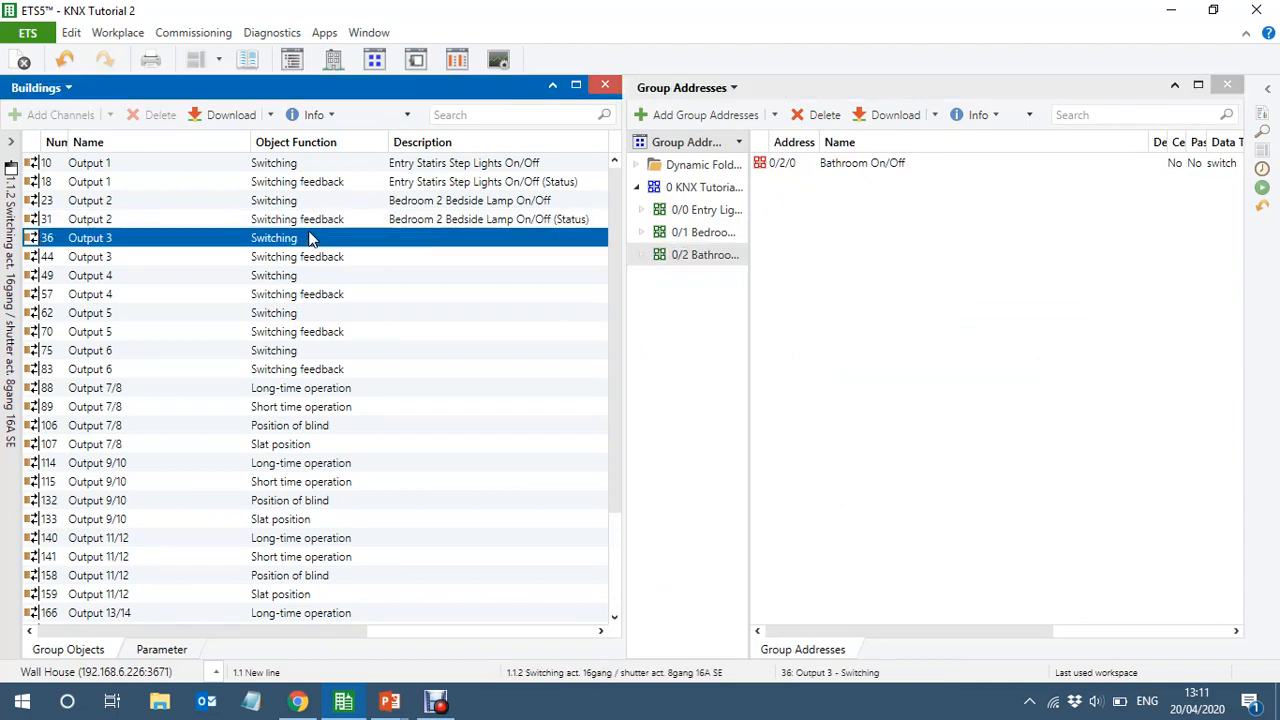
Set the feedback of outputs A3, A4 and A5 together to "none" on their General parameter pages and return to the group objects
click(162, 650)
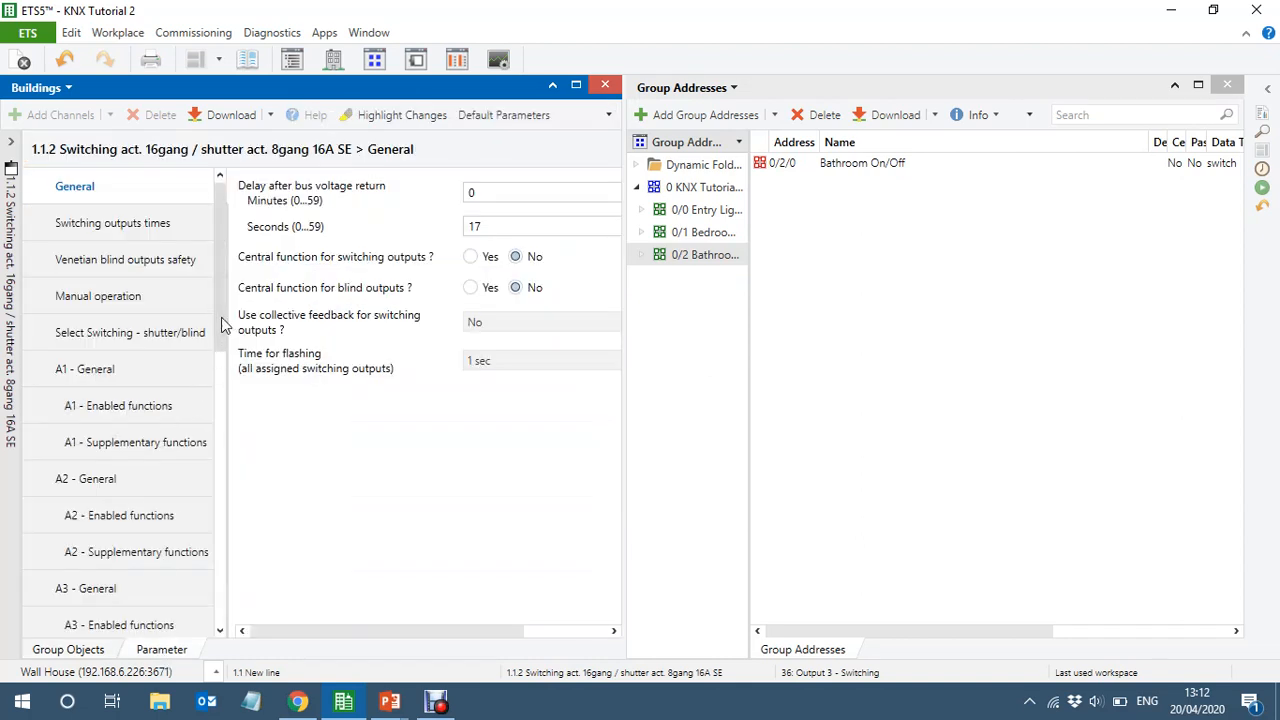
drag(222, 325, 219, 434)
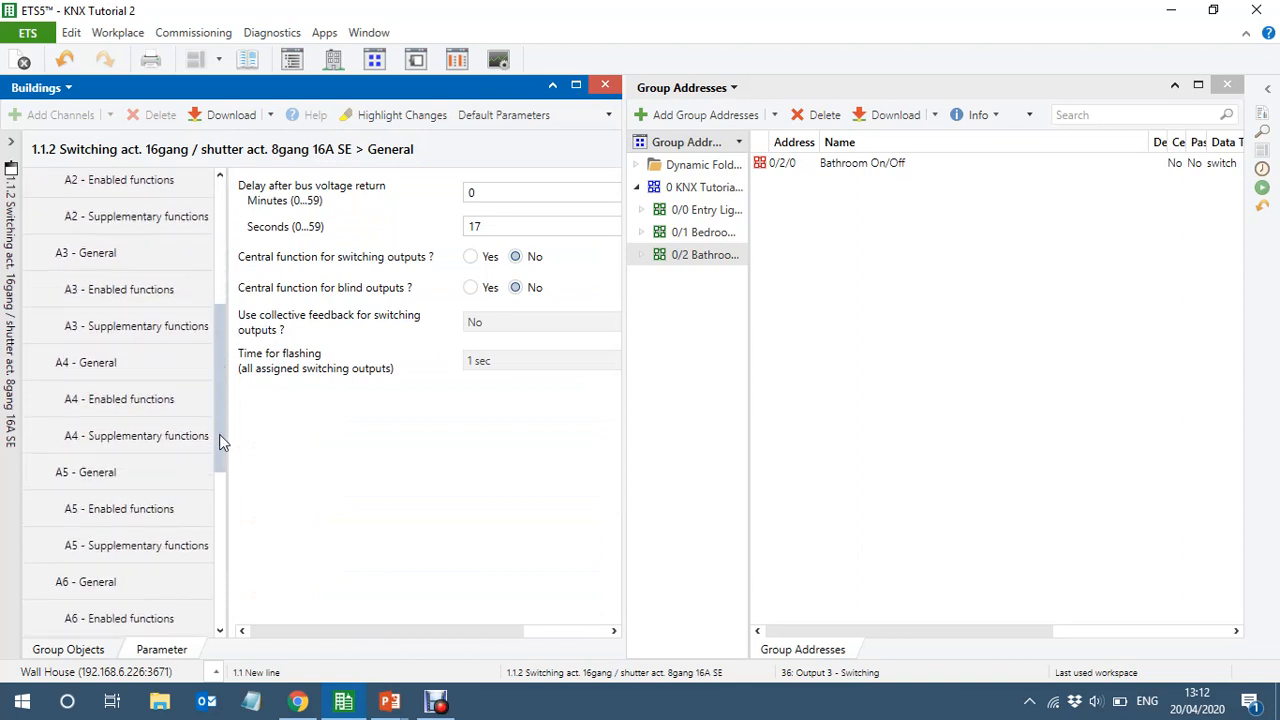
click(110, 258)
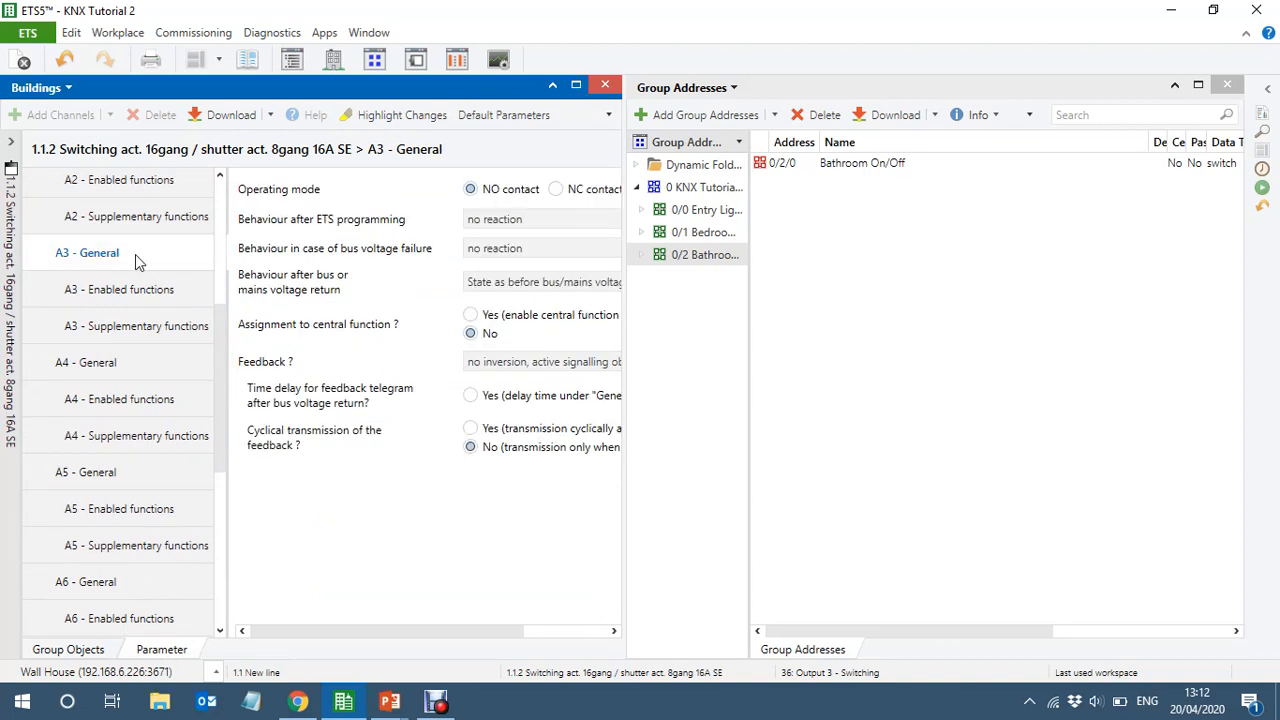
click(100, 368)
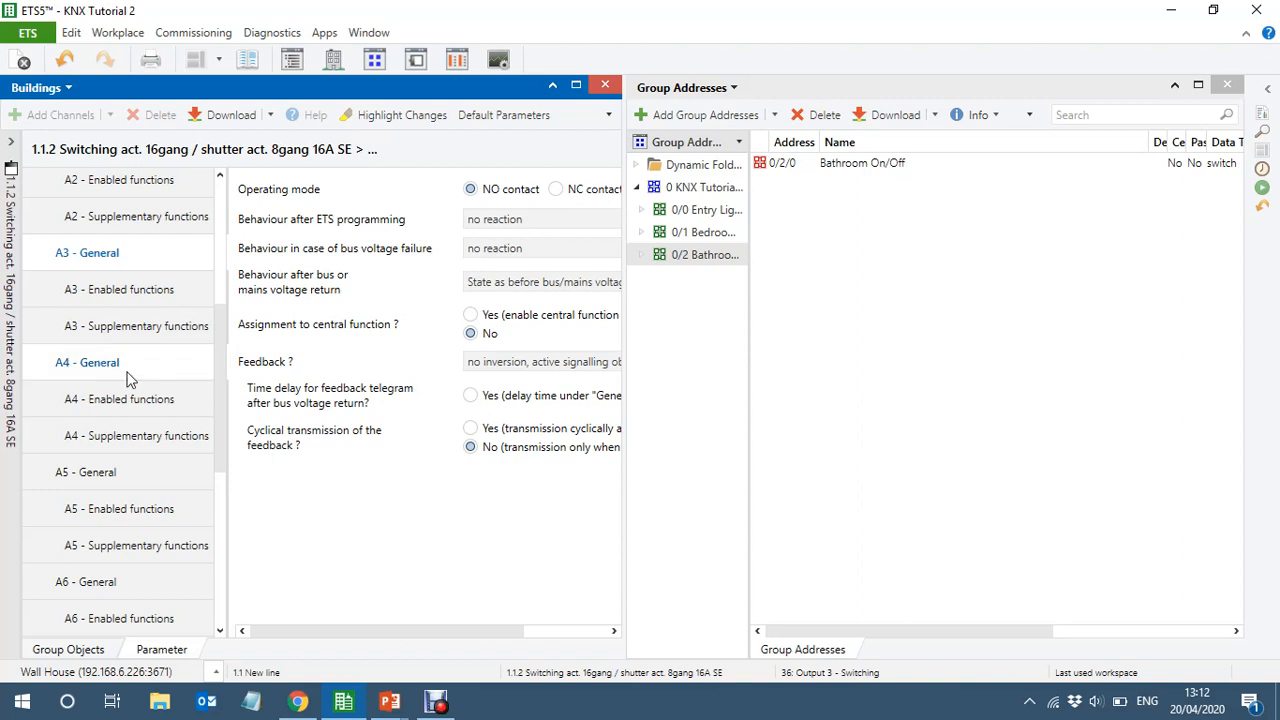
click(90, 480)
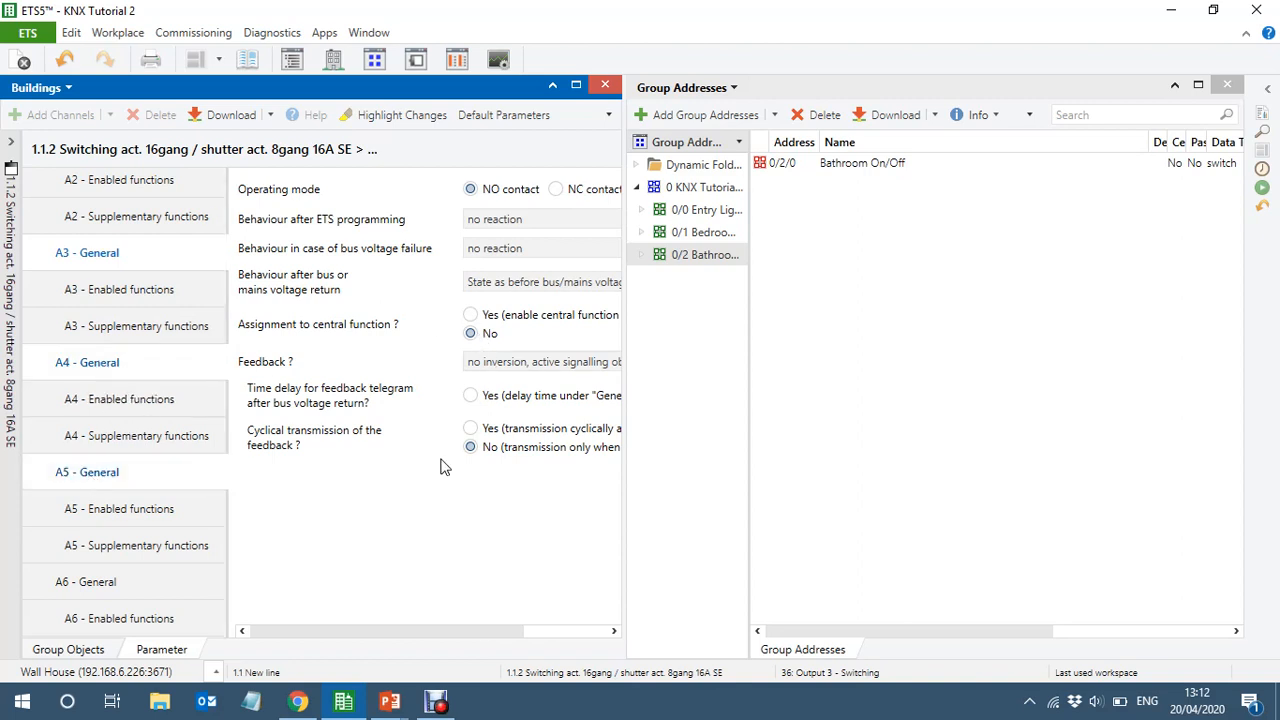
click(490, 366)
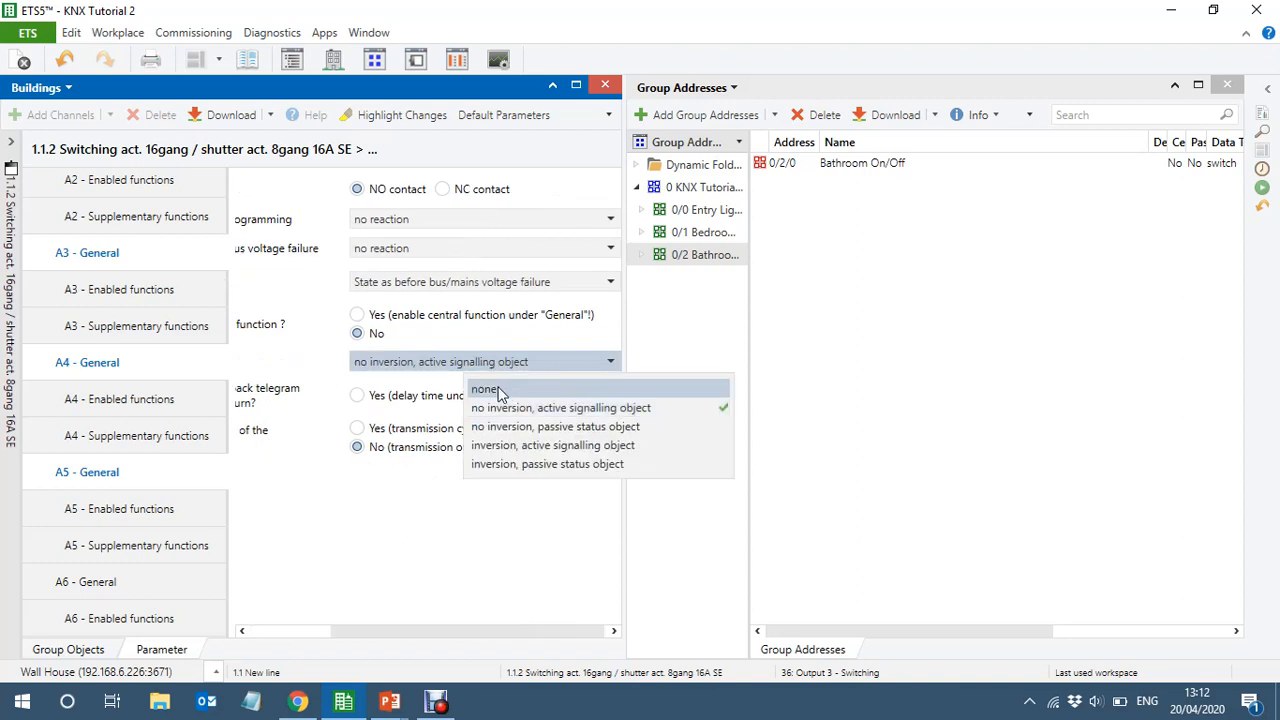
click(500, 389)
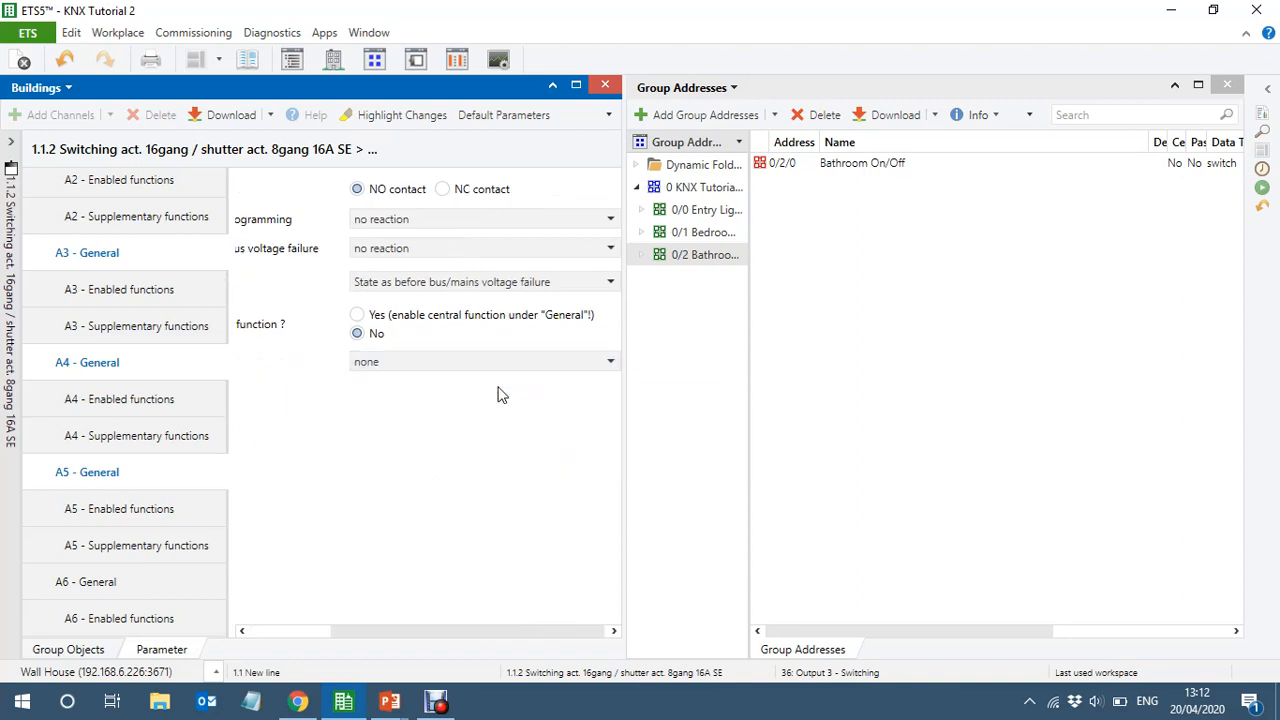
click(37, 657)
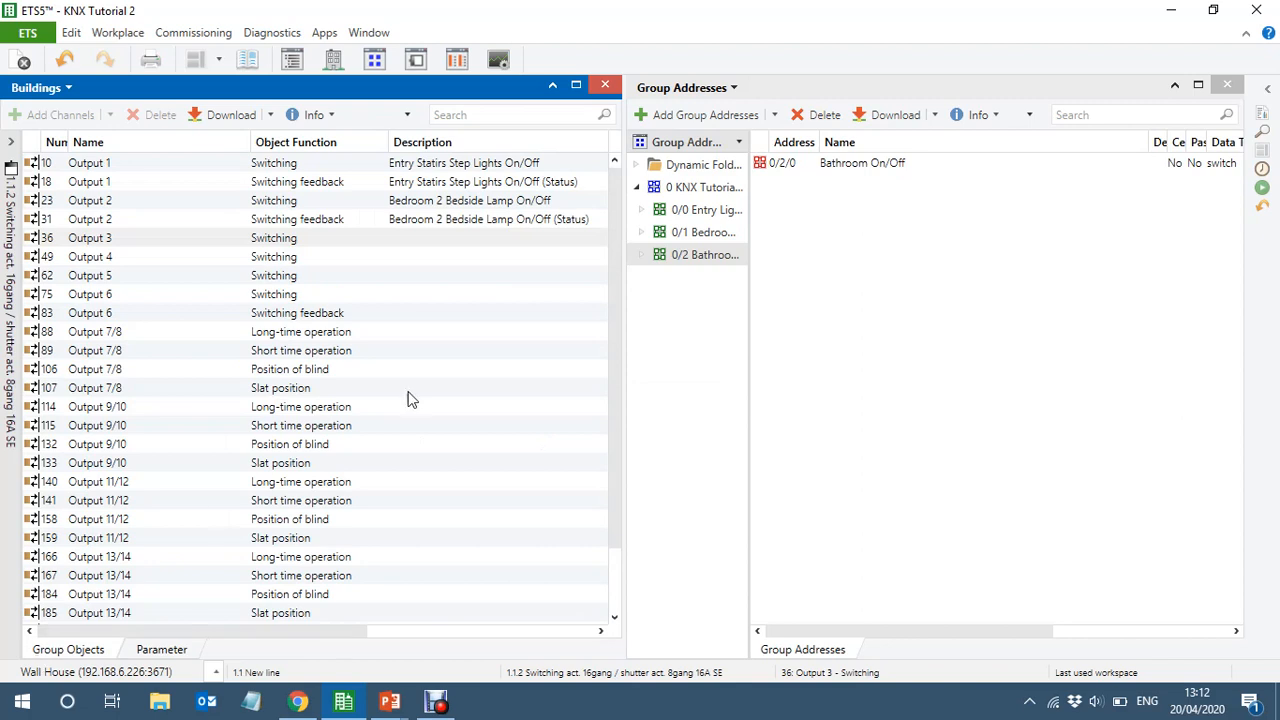
Link the Switching objects of Outputs 3, 4 and 5 together to group address 0/2/0 Bathroom On/Off
click(168, 241)
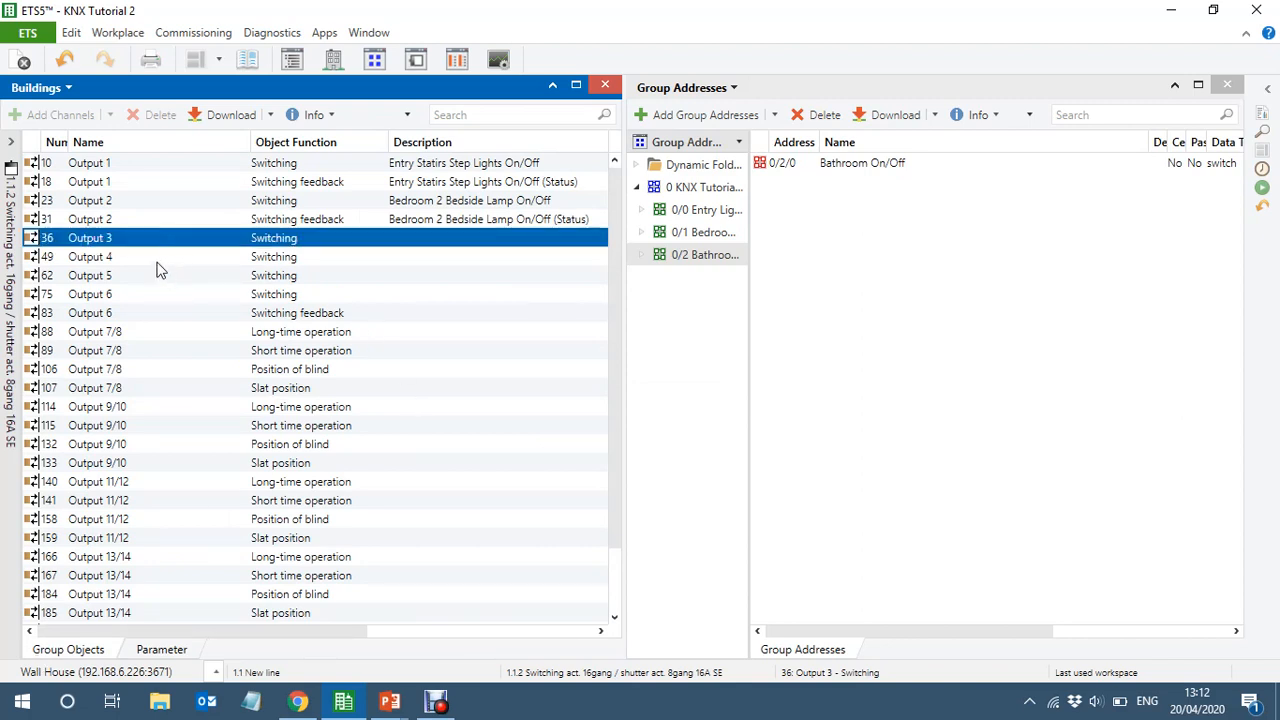
ctrl+click(146, 257)
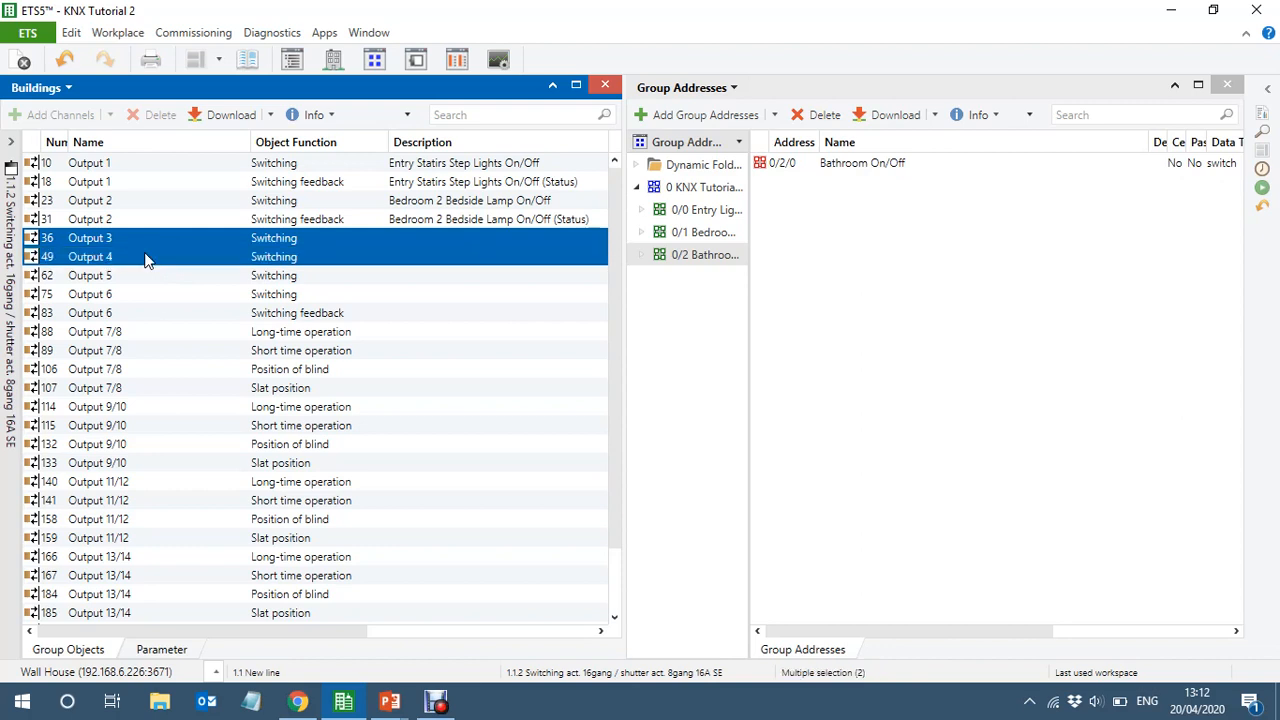
ctrl+click(147, 276)
drag(146, 278, 885, 172)
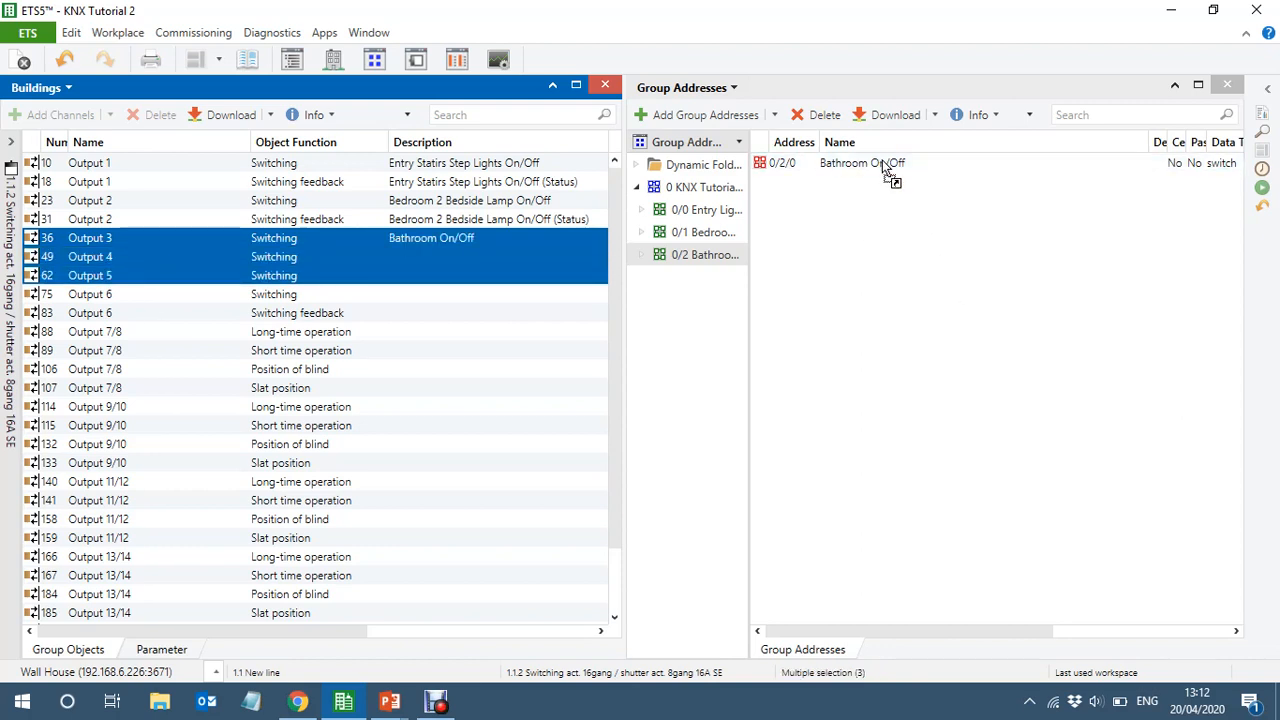
Check the number of associations of group address 0/2/0 Bathroom On/Off, widening that column to make its heading readable
drag(891, 632, 1057, 623)
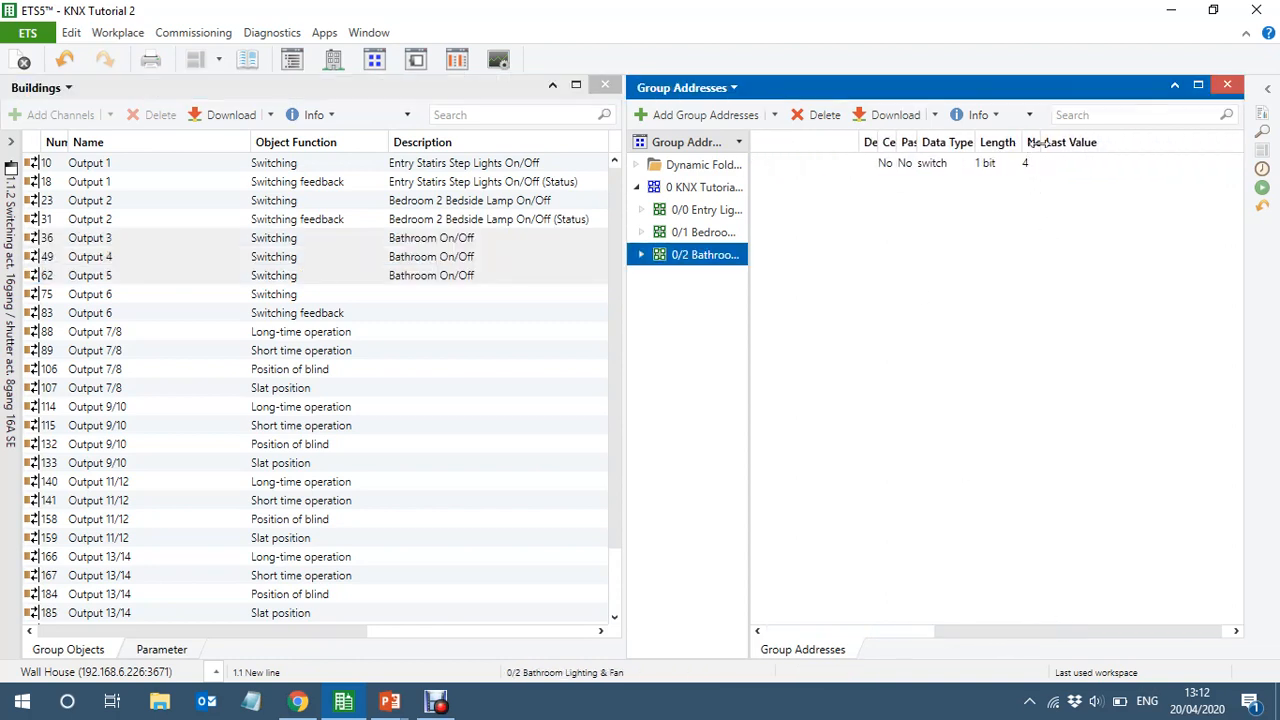
drag(1040, 142, 1088, 142)
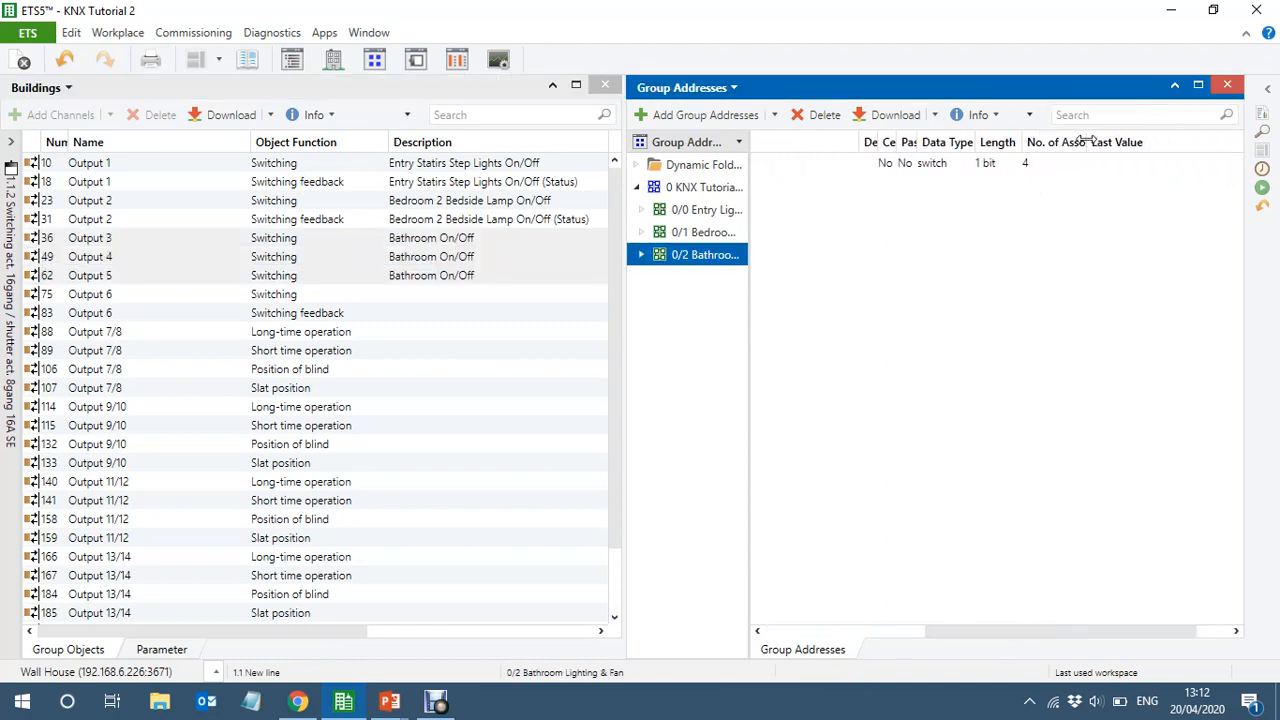
click(1027, 166)
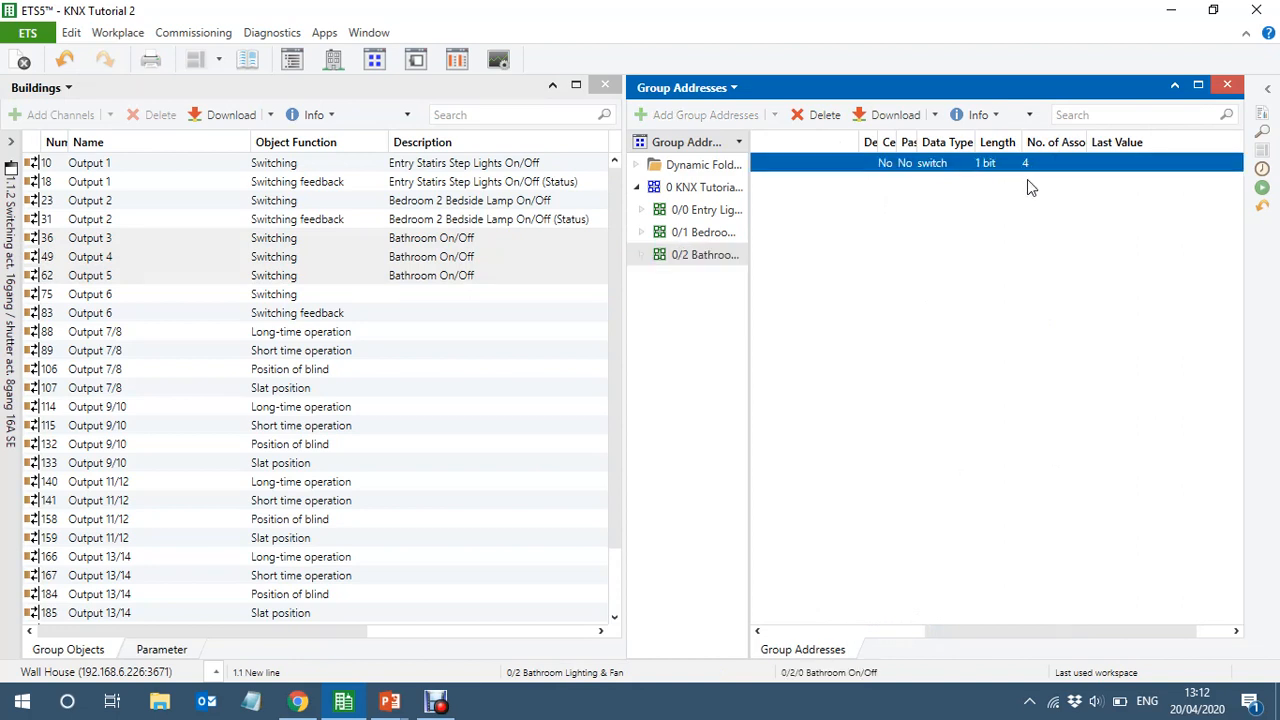
Change the description of Output 3's Switching object to "Bathroom Spot Lights"
click(490, 238)
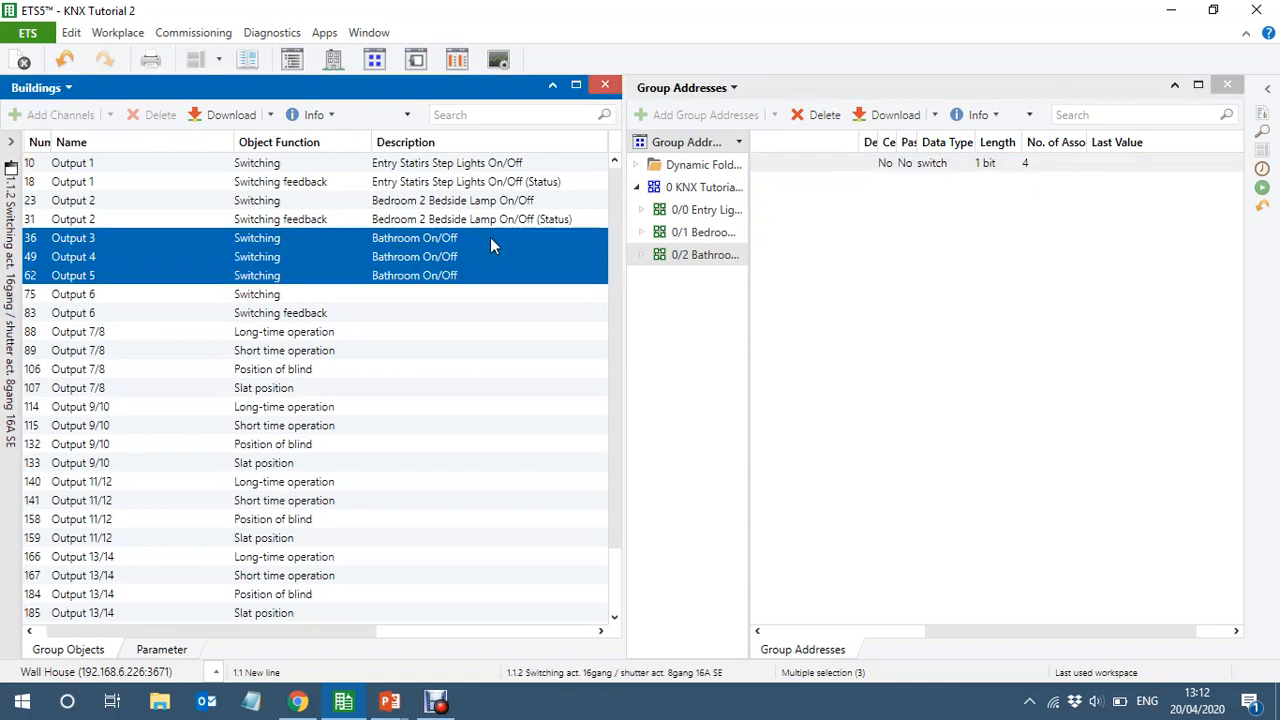
click(490, 238)
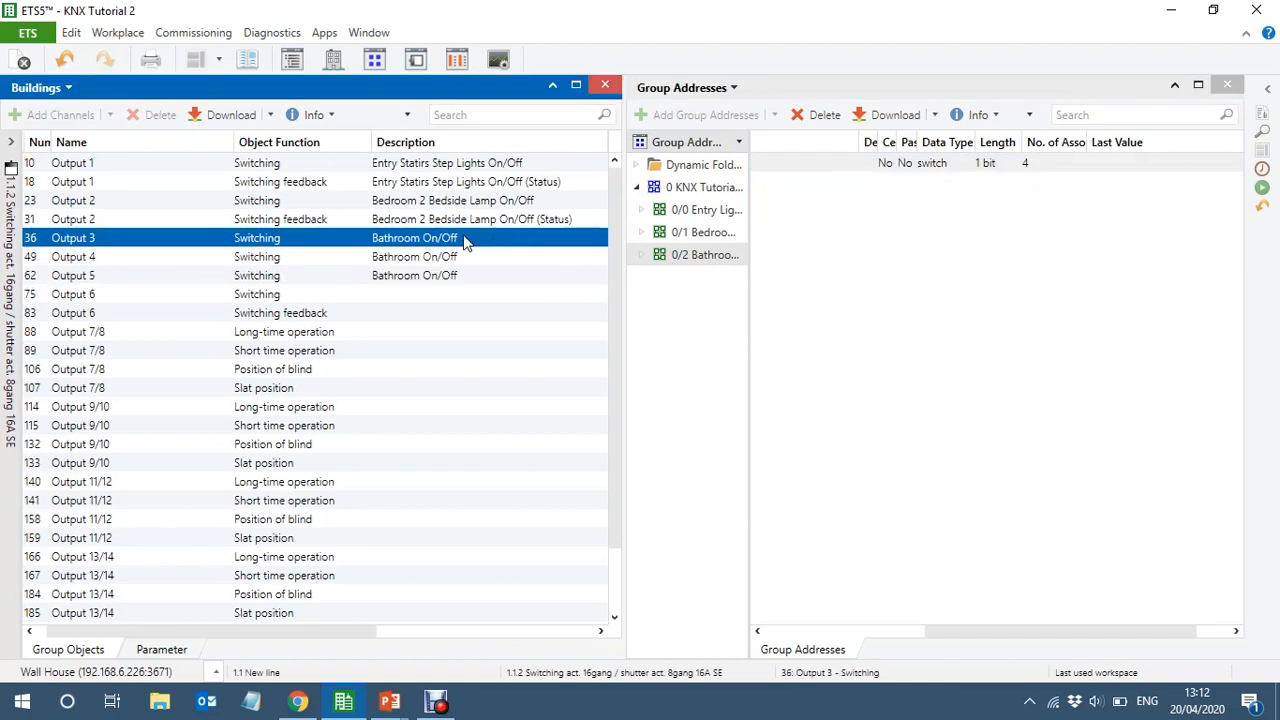
click(465, 238)
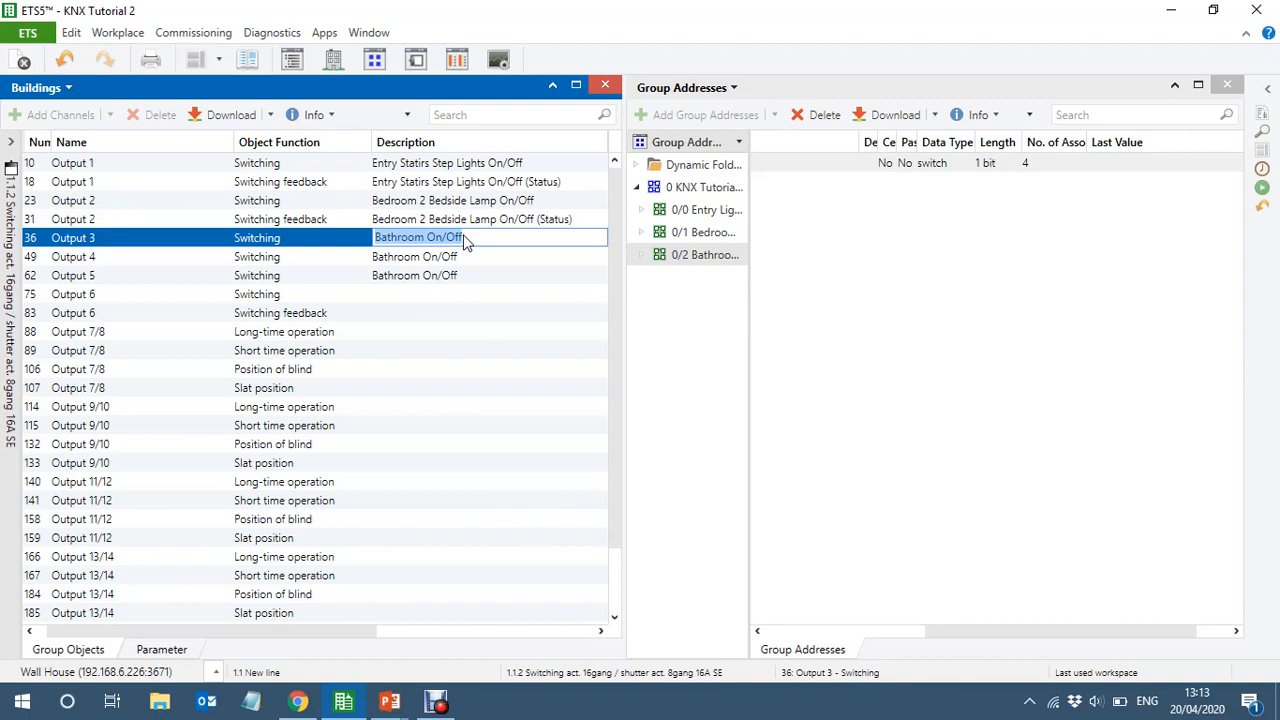
text(Bathroom Spot)
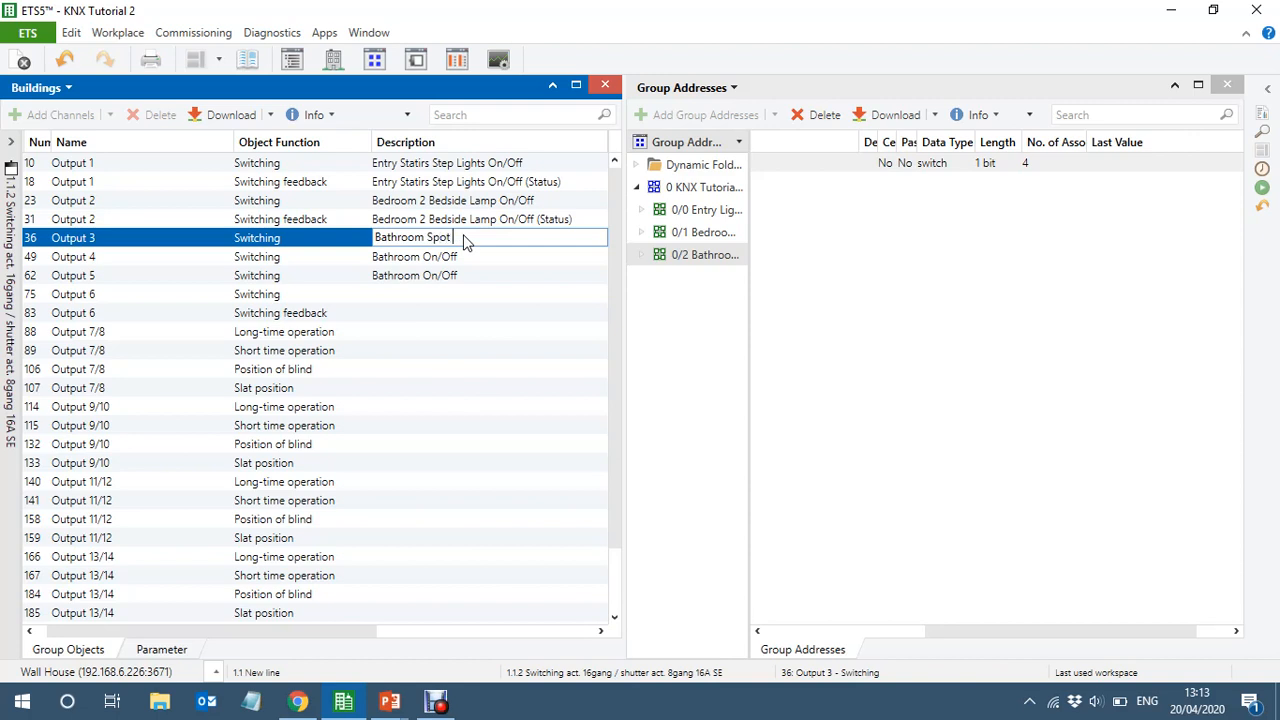
text( Lights)
key(Return)
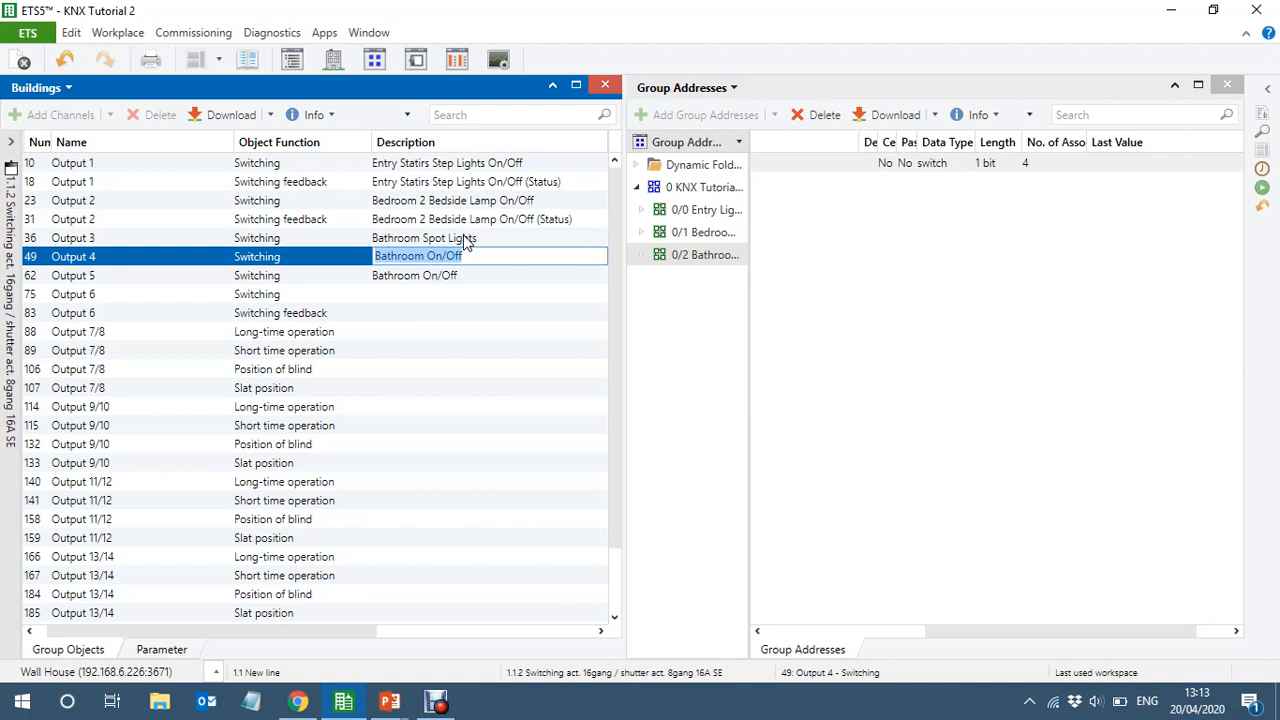
Change the description of Output 4's Switching object to "Bathroom Mirror Light"
text(Bat)
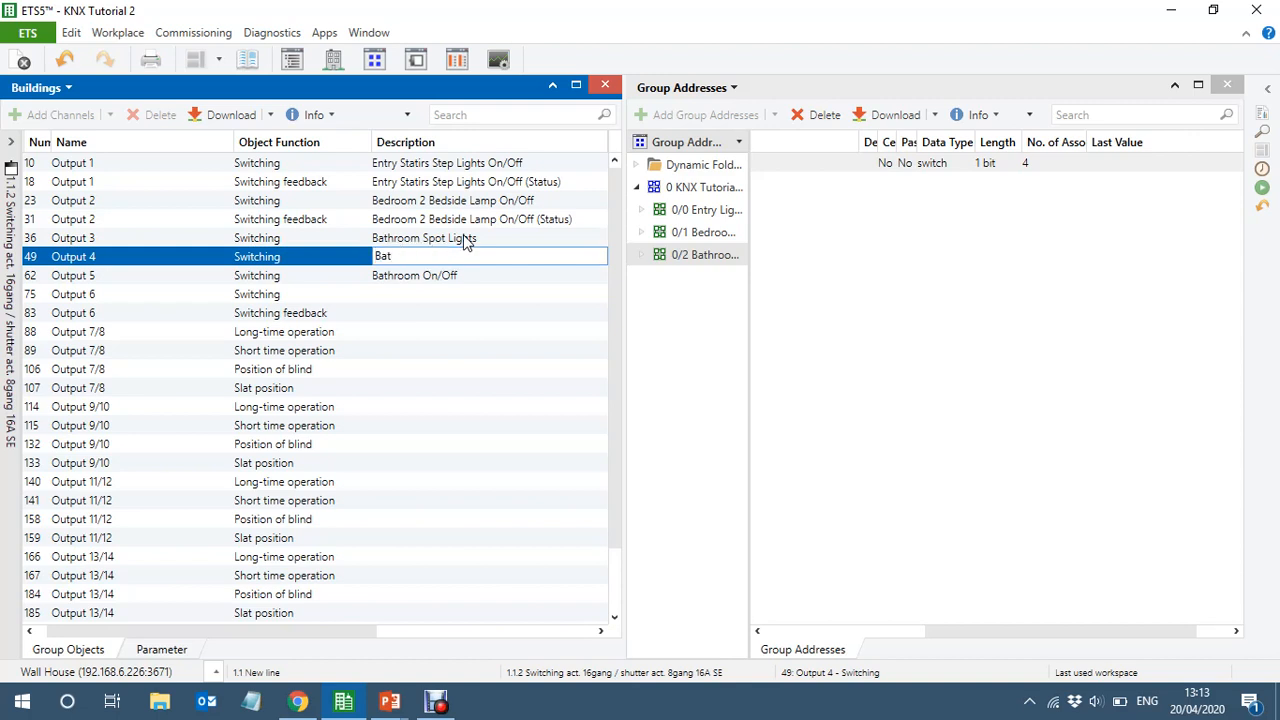
text(hroom Mirror Light)
key(Return)
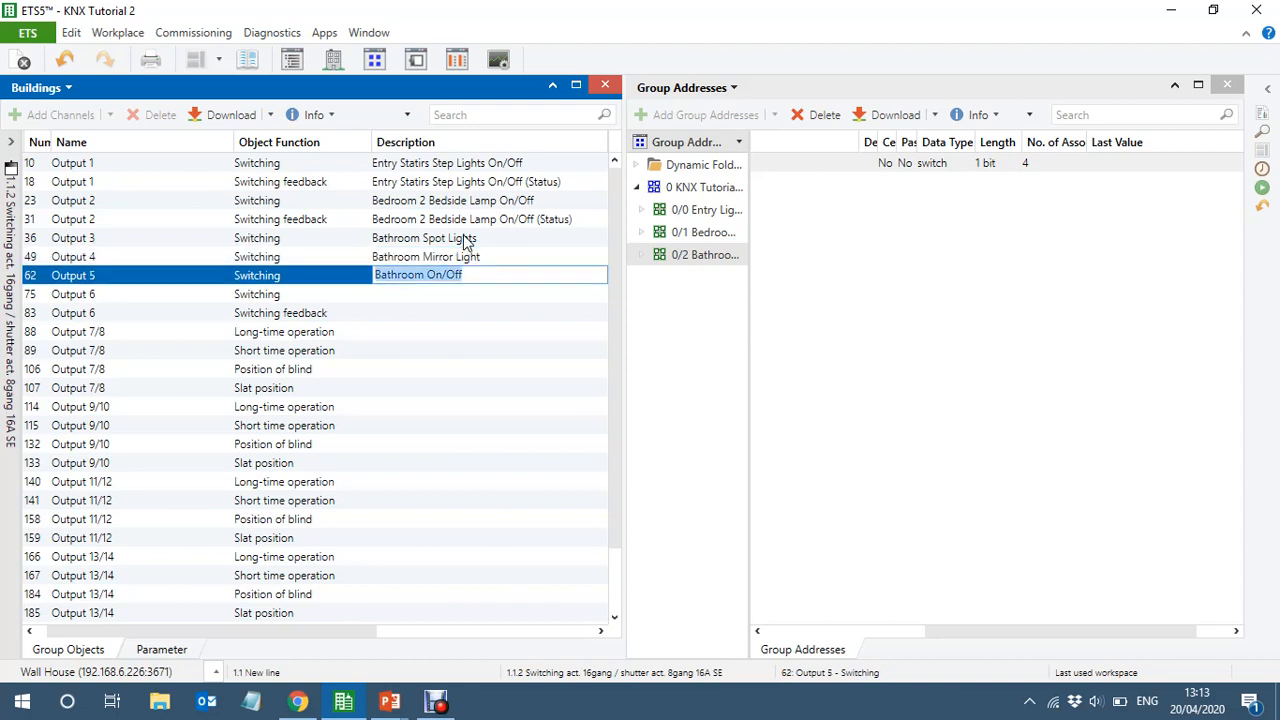
Change the description of Output 5's Switching object to "Bathroom Fan"
key(Right)
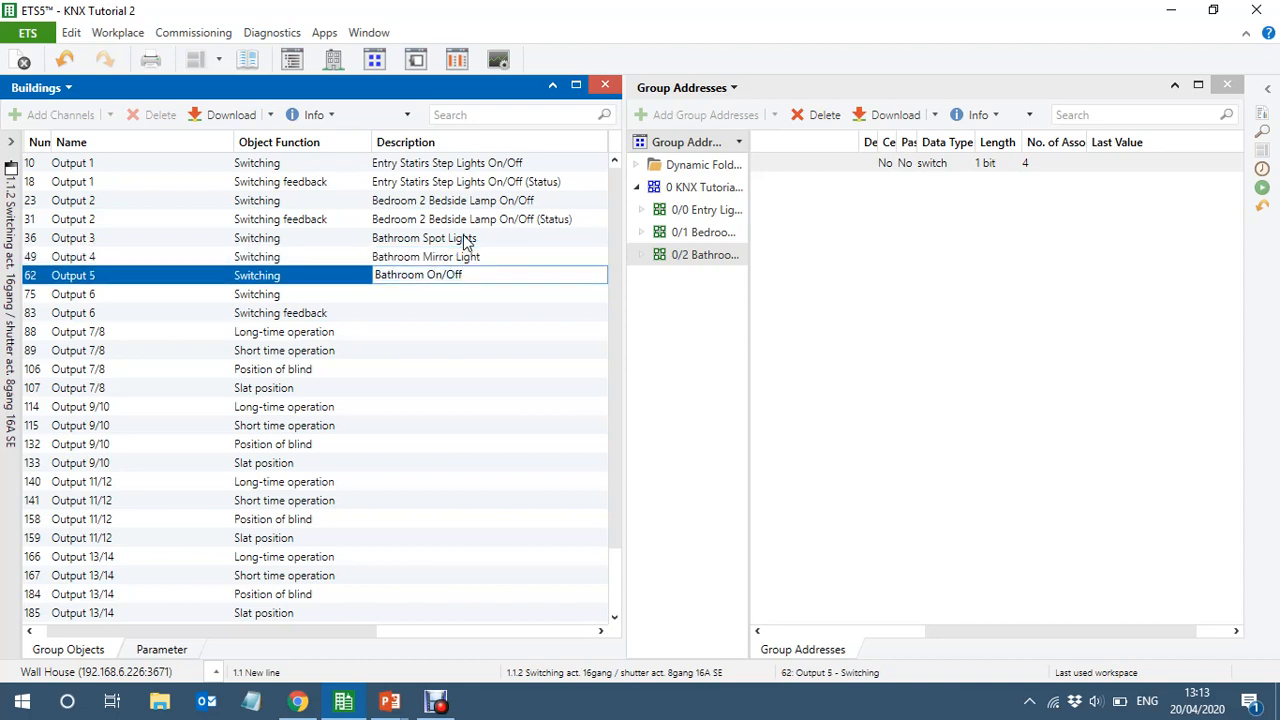
key(BackSpace)
key(BackSpace)
key(BackSpace)
key(BackSpace)
text(Fa)
key(Return)
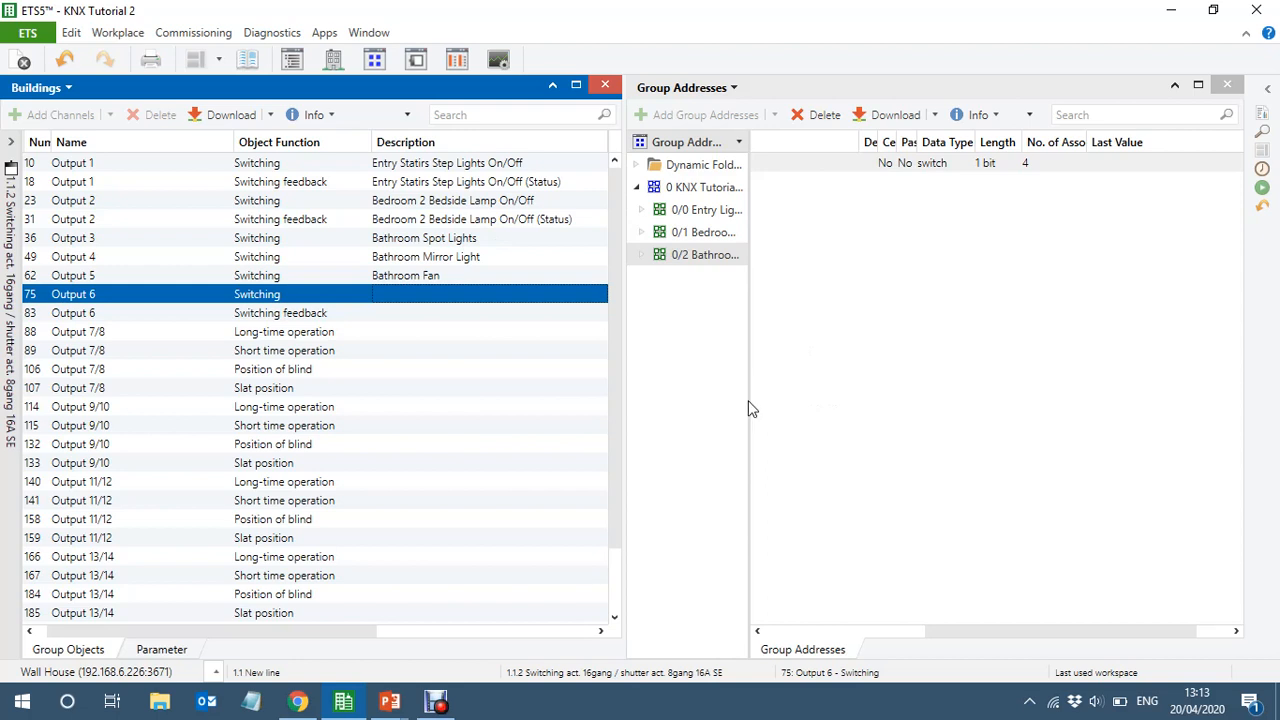
Rename main group 0 as "KNX Tutorial 2 Lighting" in its properties
drag(749, 409, 863, 402)
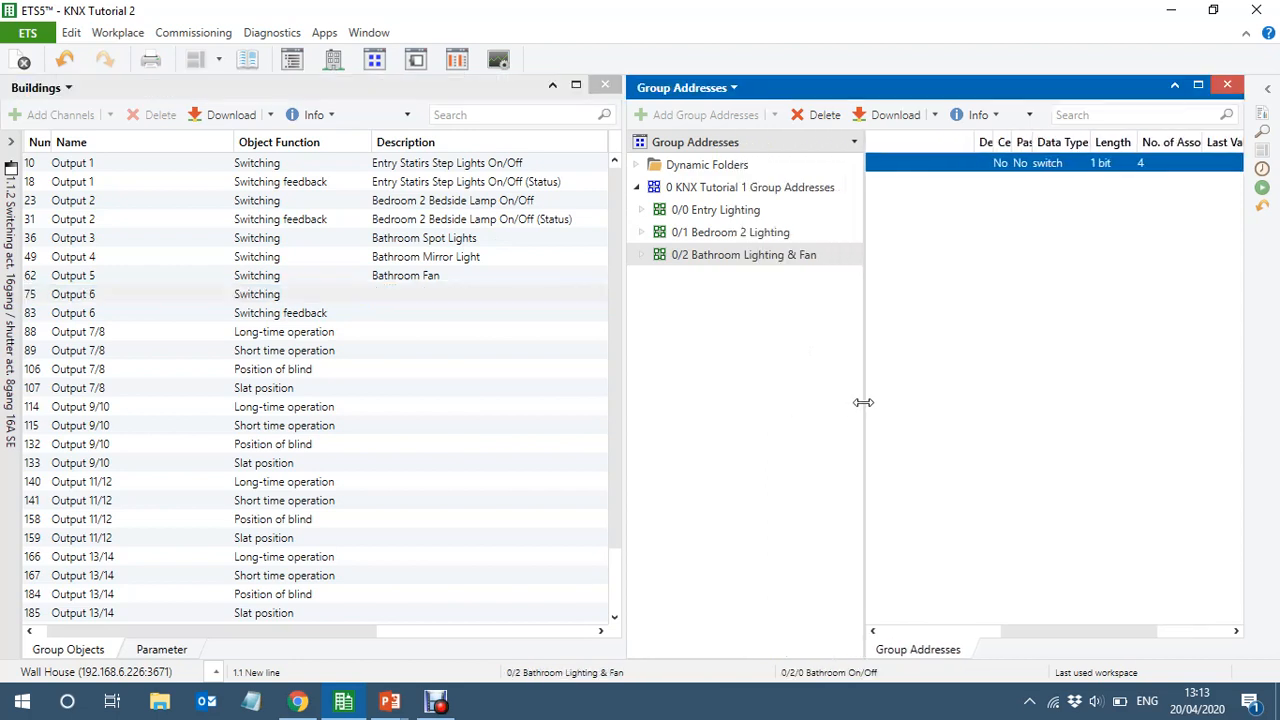
click(722, 192)
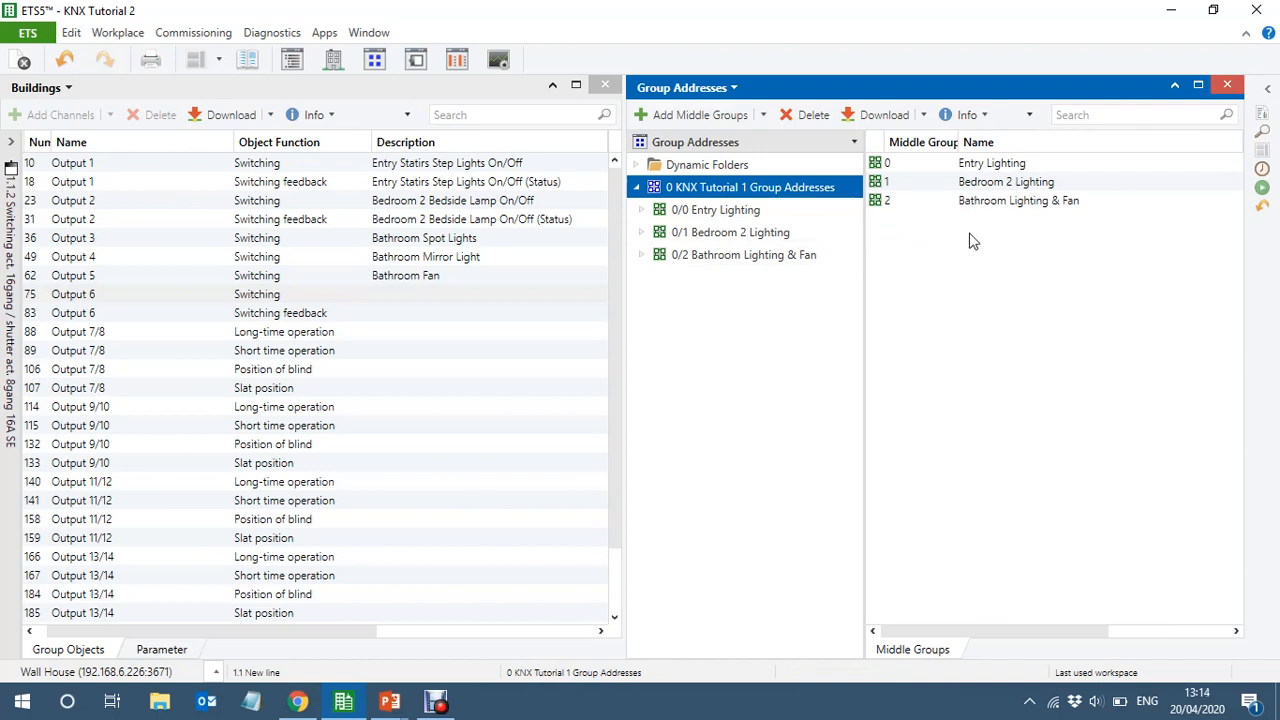
click(1270, 90)
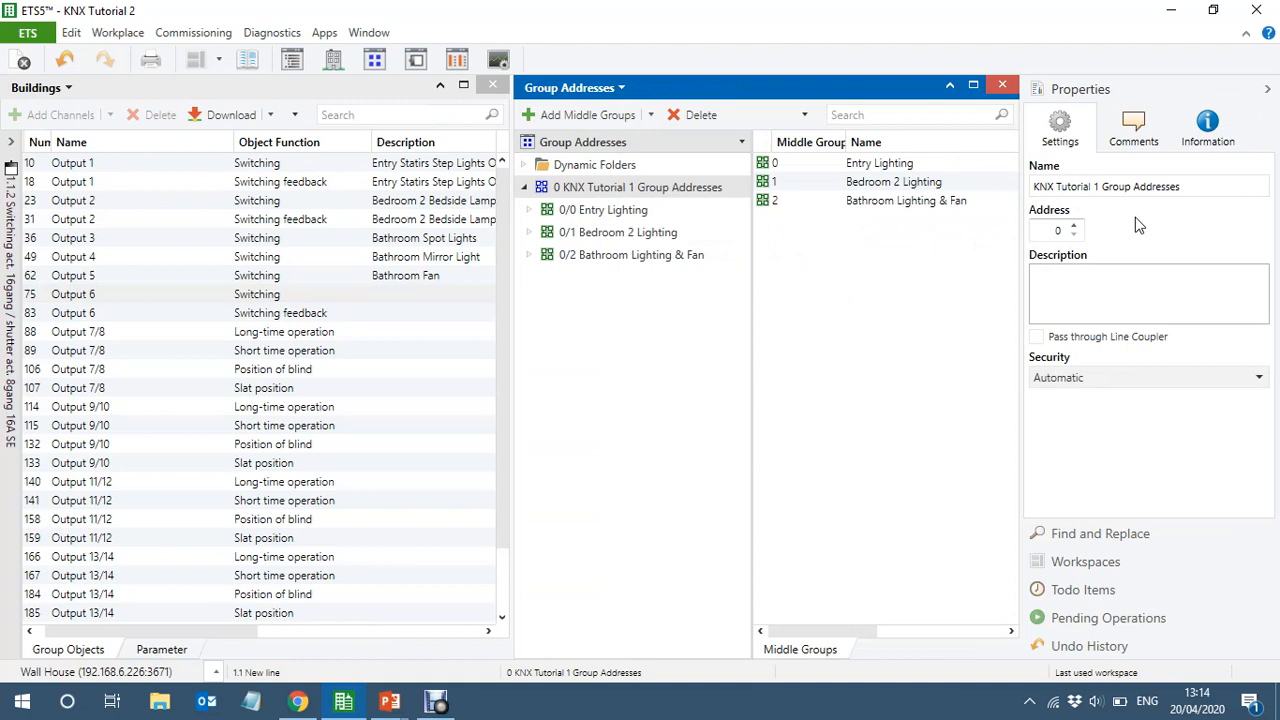
click(1095, 187)
drag(1095, 187, 1238, 213)
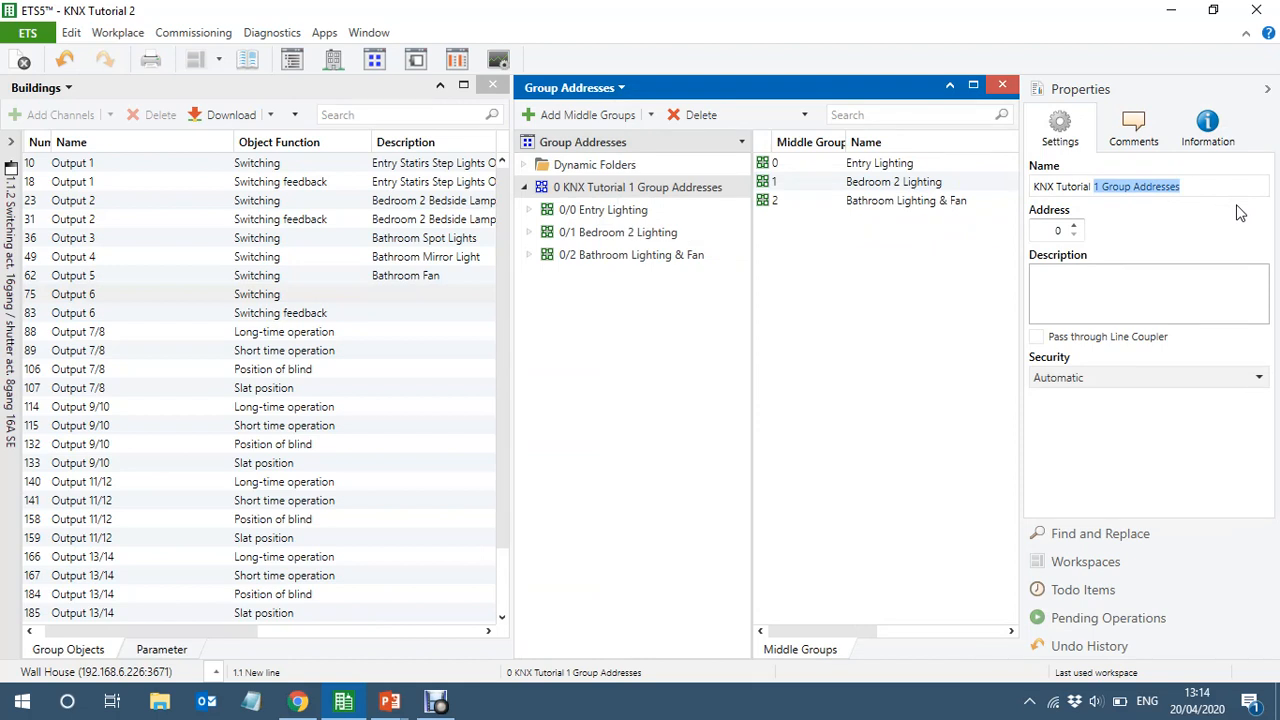
text(2)
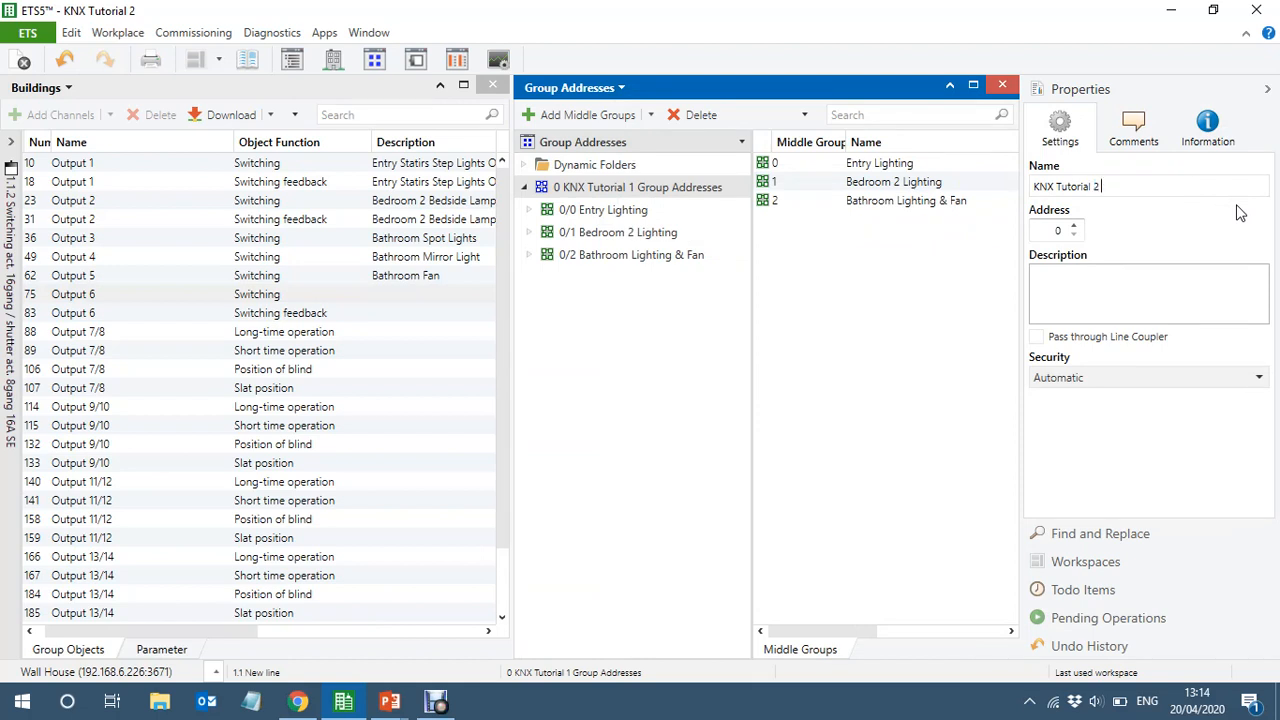
text( Lighting)
key(Return)
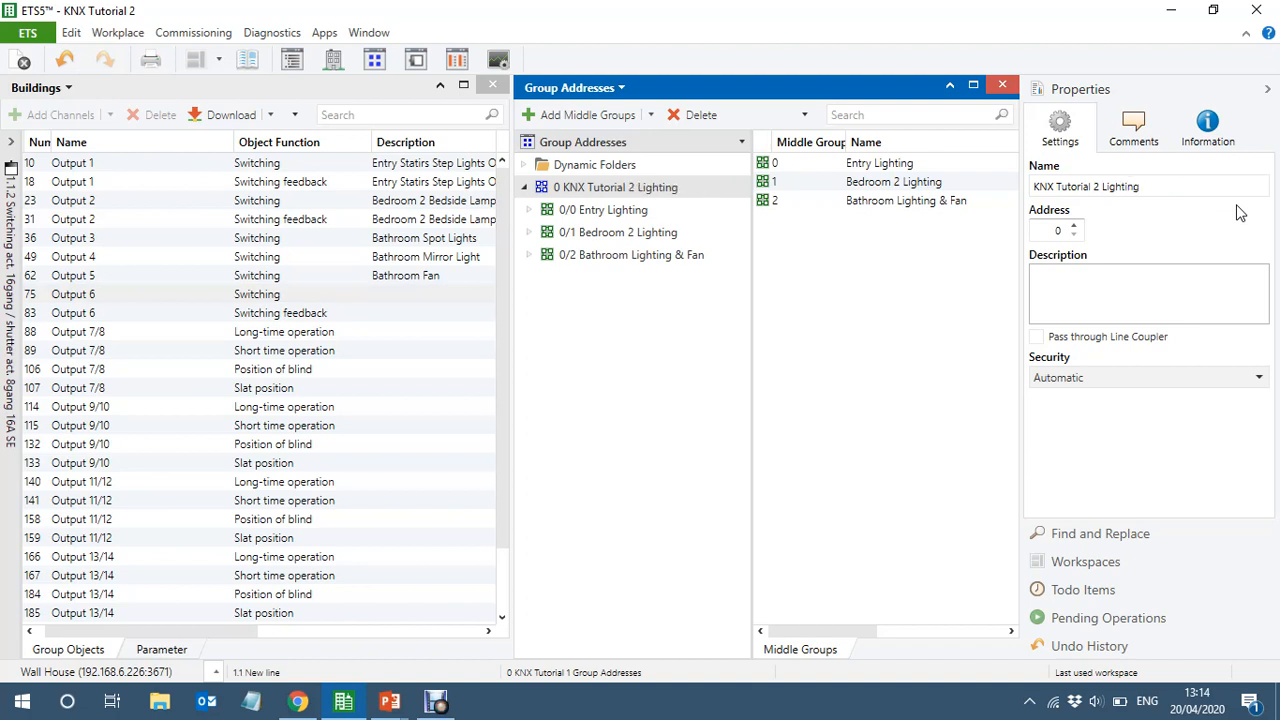
click(524, 190)
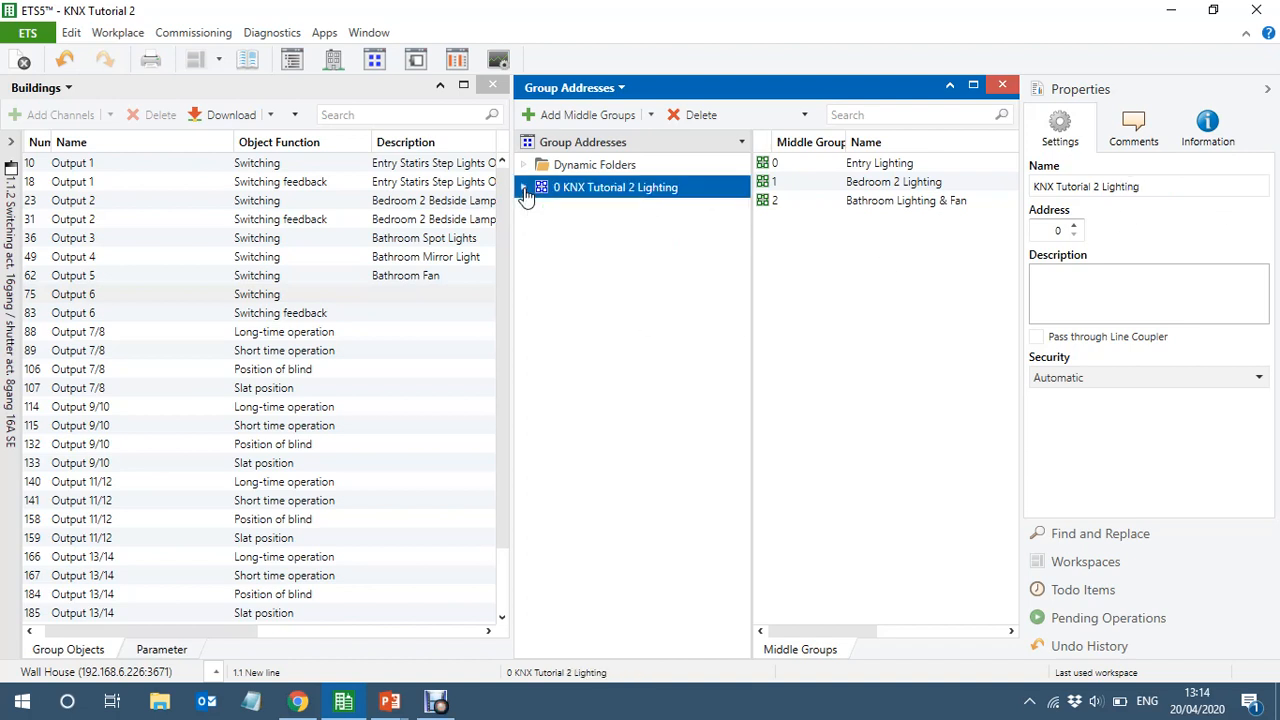
click(566, 118)
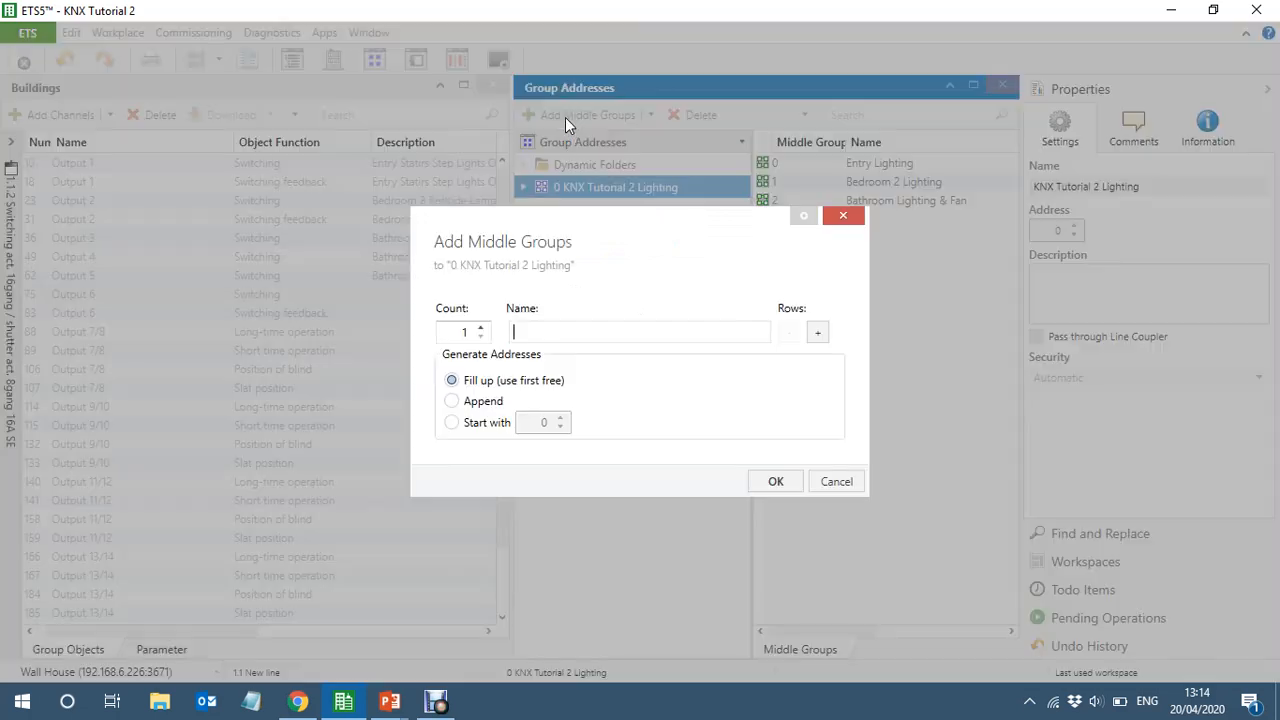
click(837, 482)
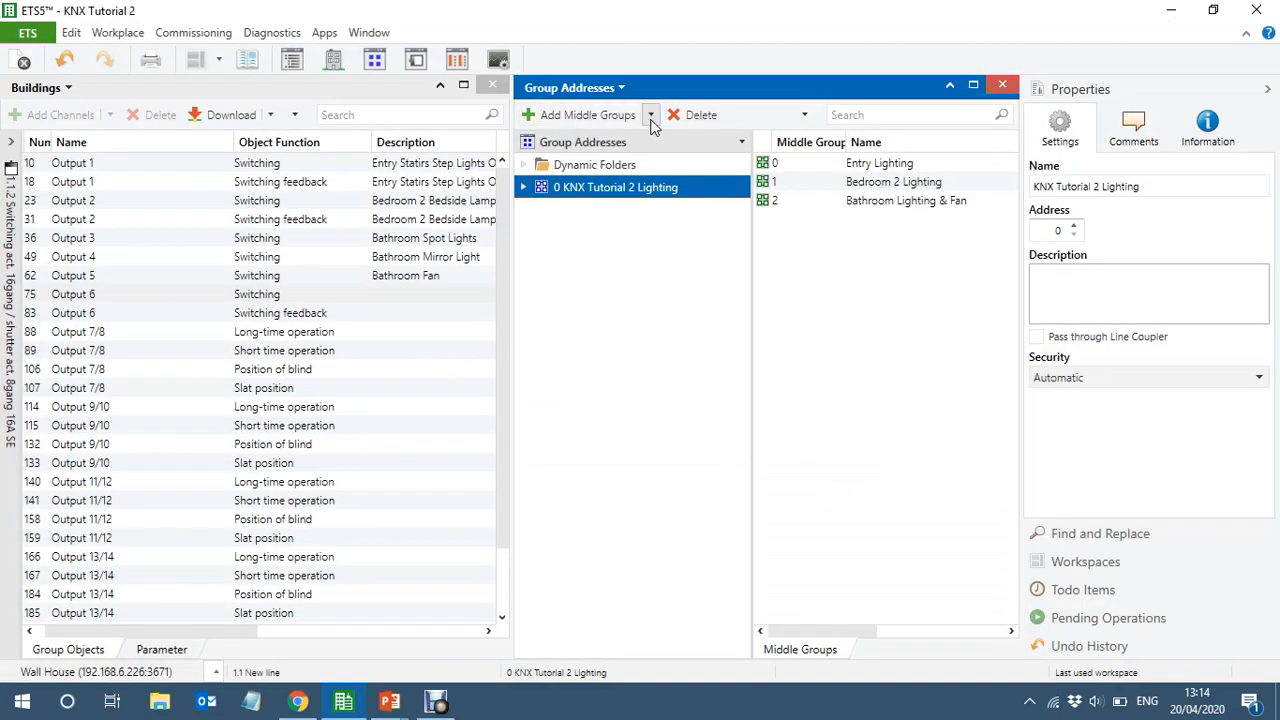
Add a main group named "KNX Tutorial 2 Blinds" to the group addresses, using the first free address
click(580, 145)
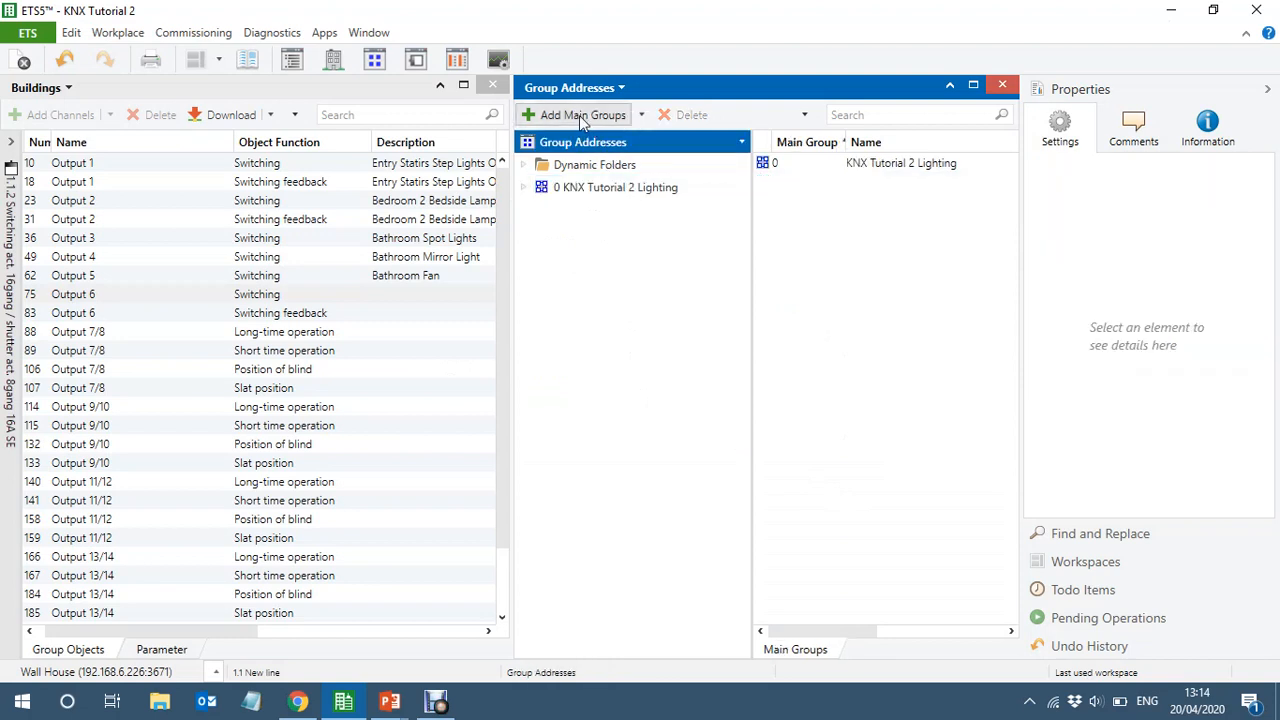
click(580, 115)
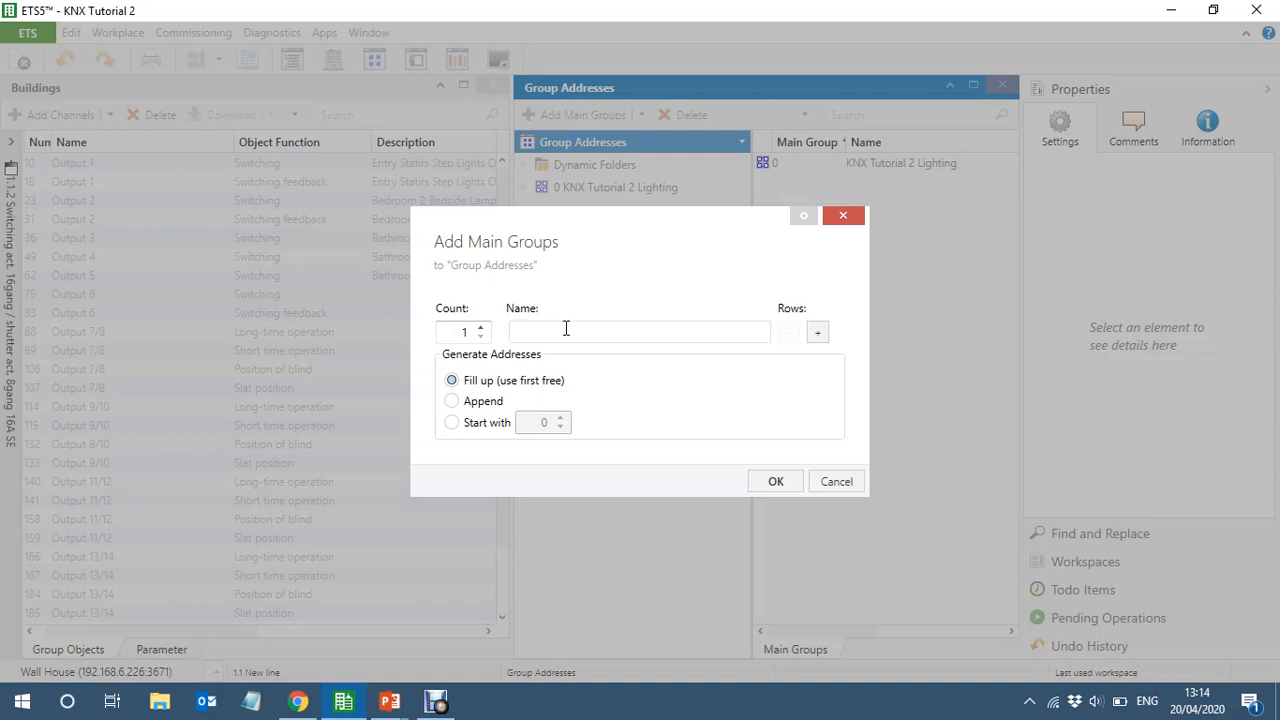
text(KNX Tutorial 2 Blinds)
click(776, 481)
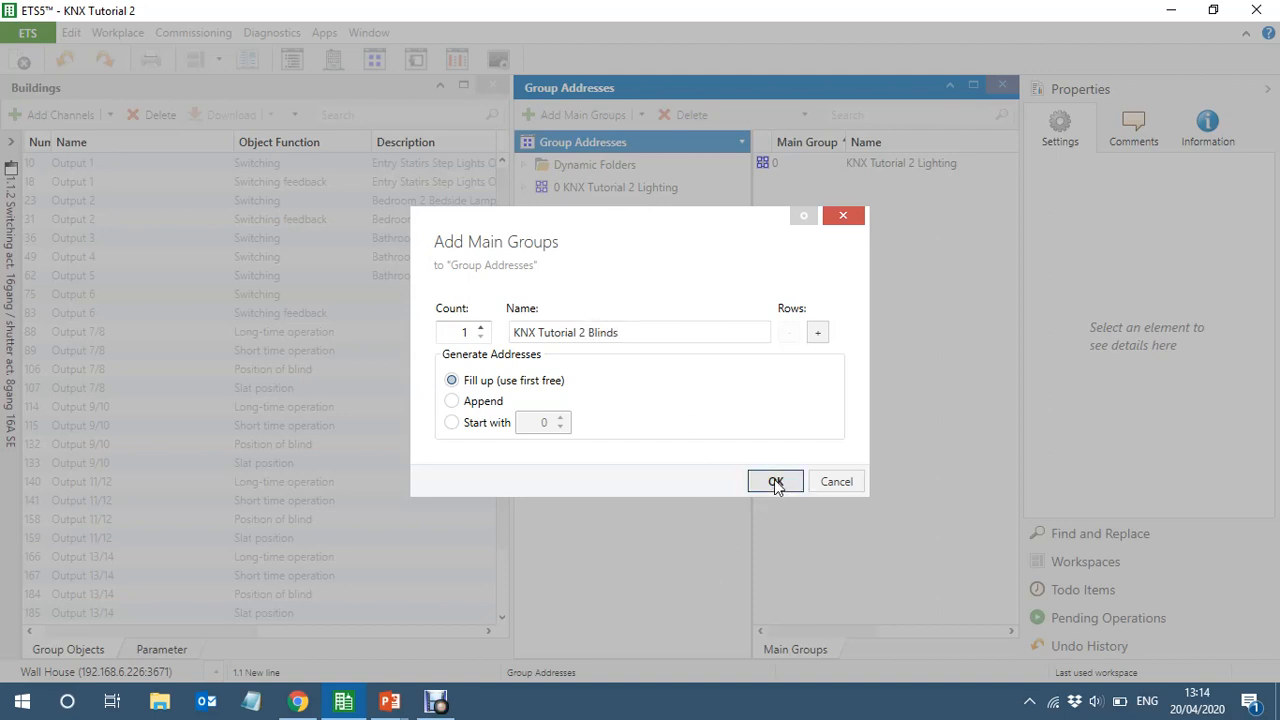
Add two middle groups named "Entry Blinds" and "Bedroom Blinds" to the KNX Tutorial 2 Blinds main group
click(590, 212)
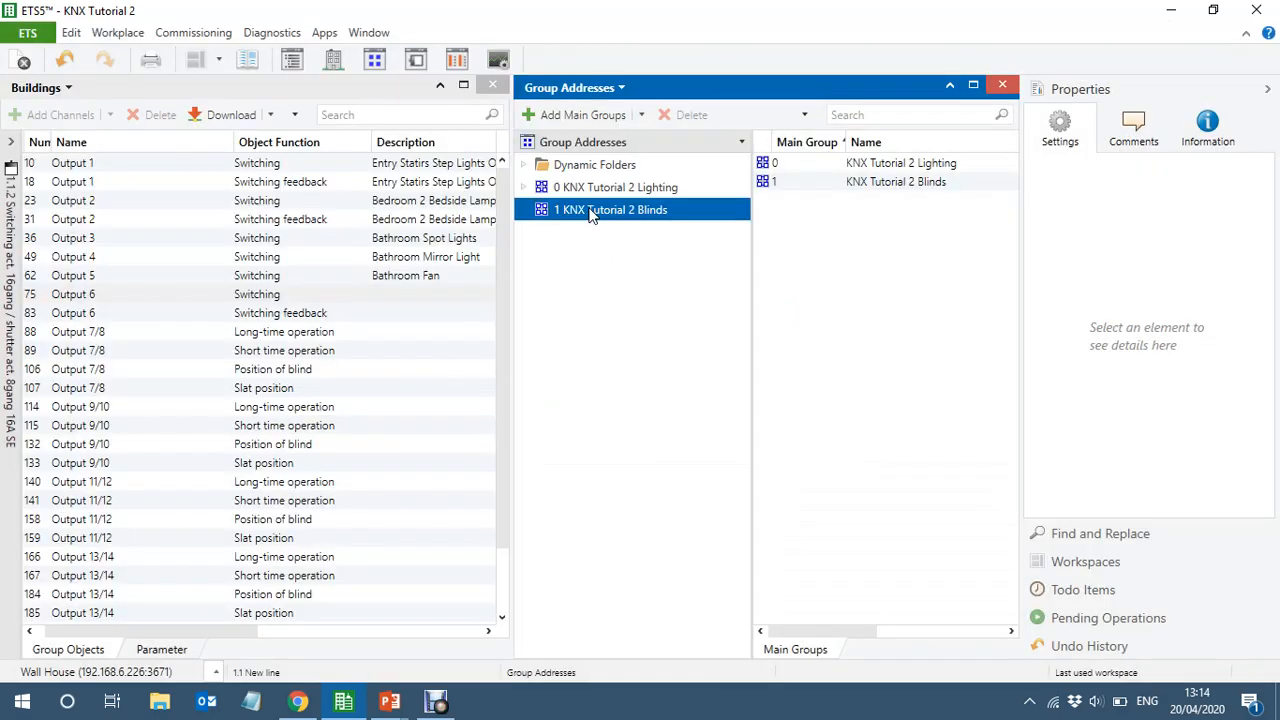
right_click(590, 214)
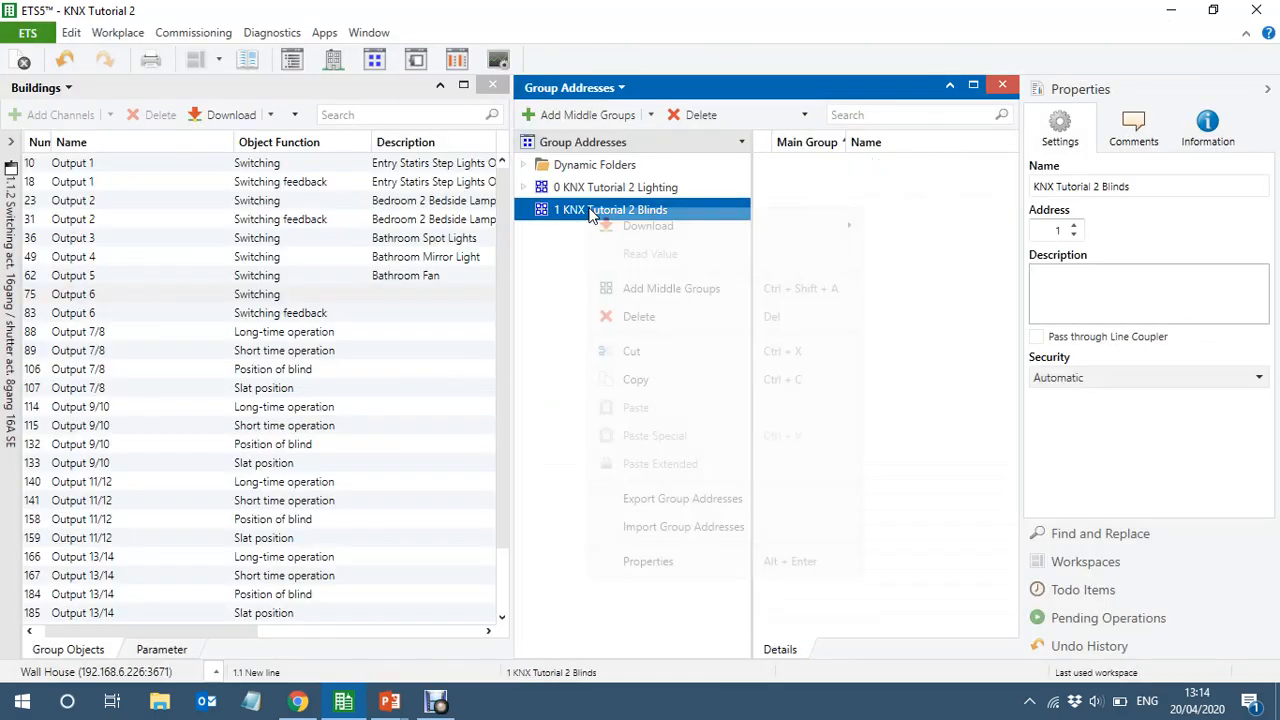
click(680, 288)
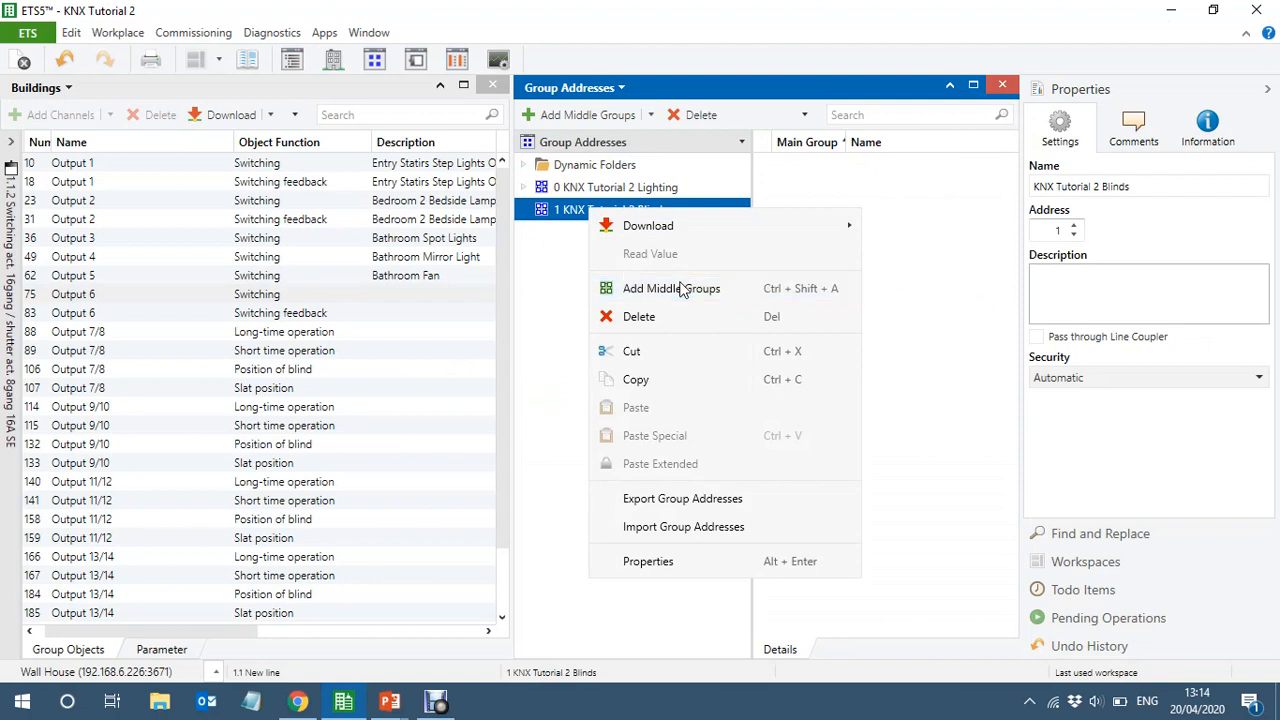
text(Ent)
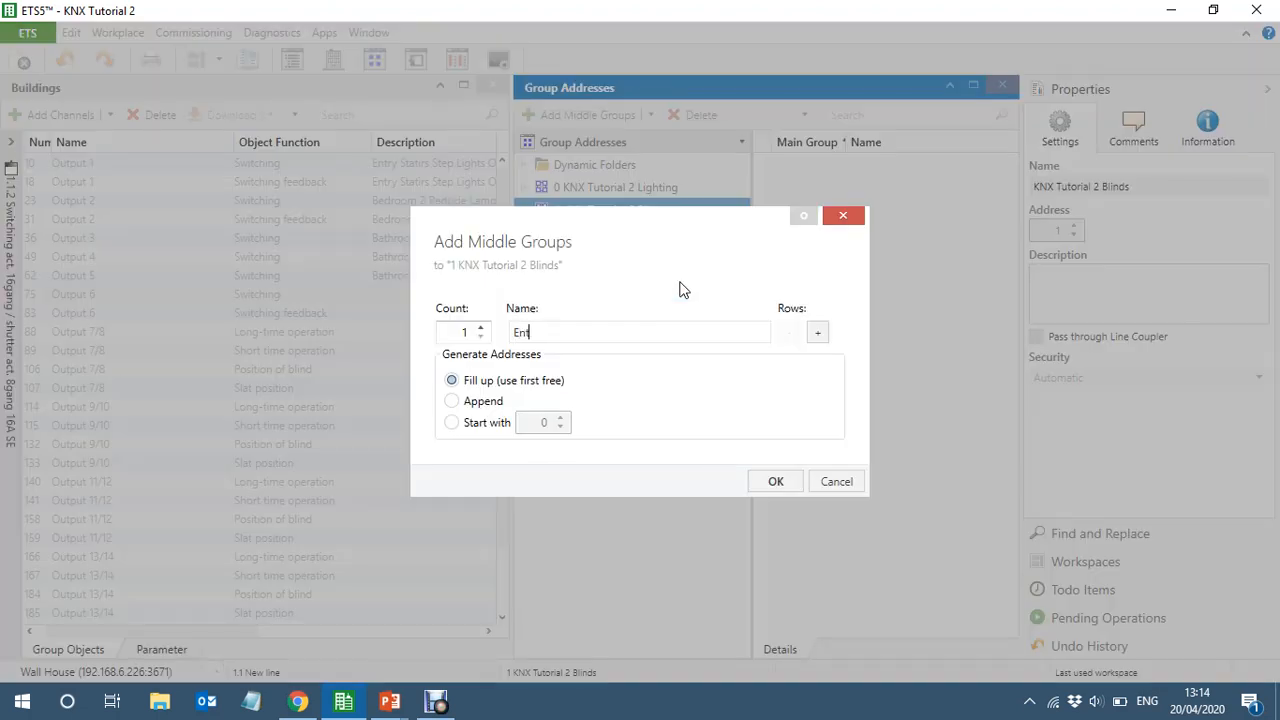
text(ry Blinds)
click(821, 333)
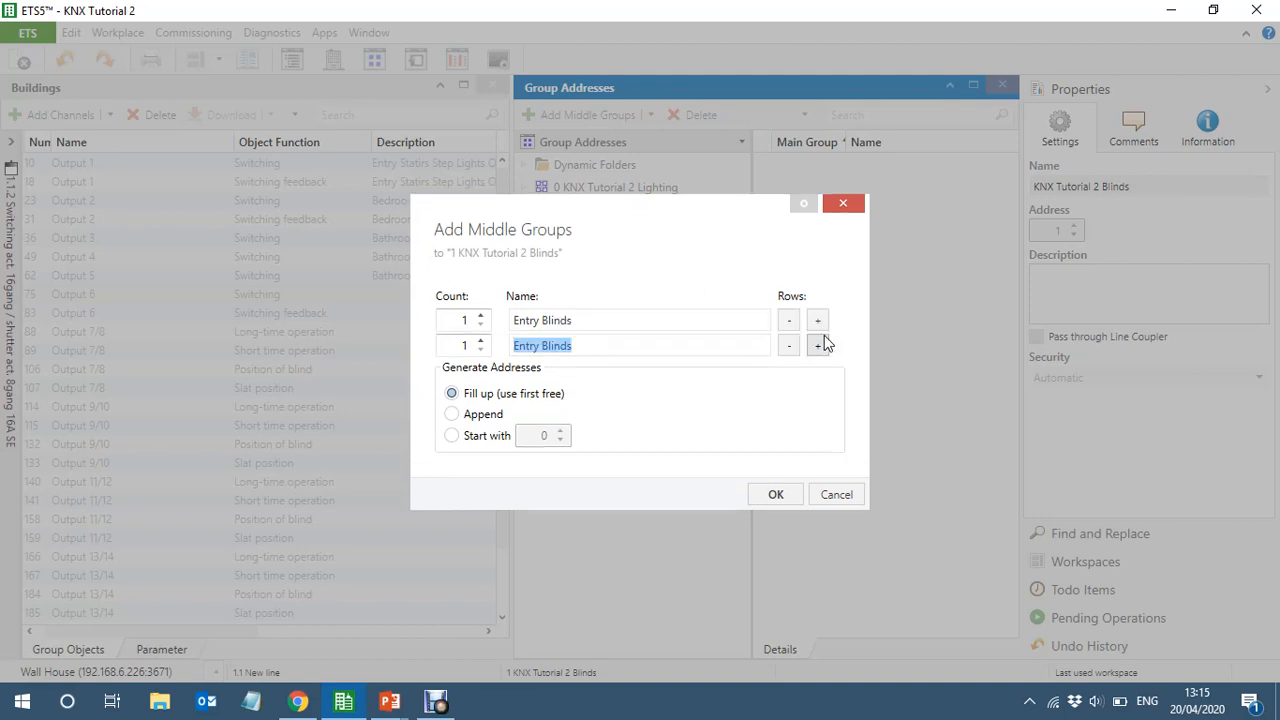
text(Bedro)
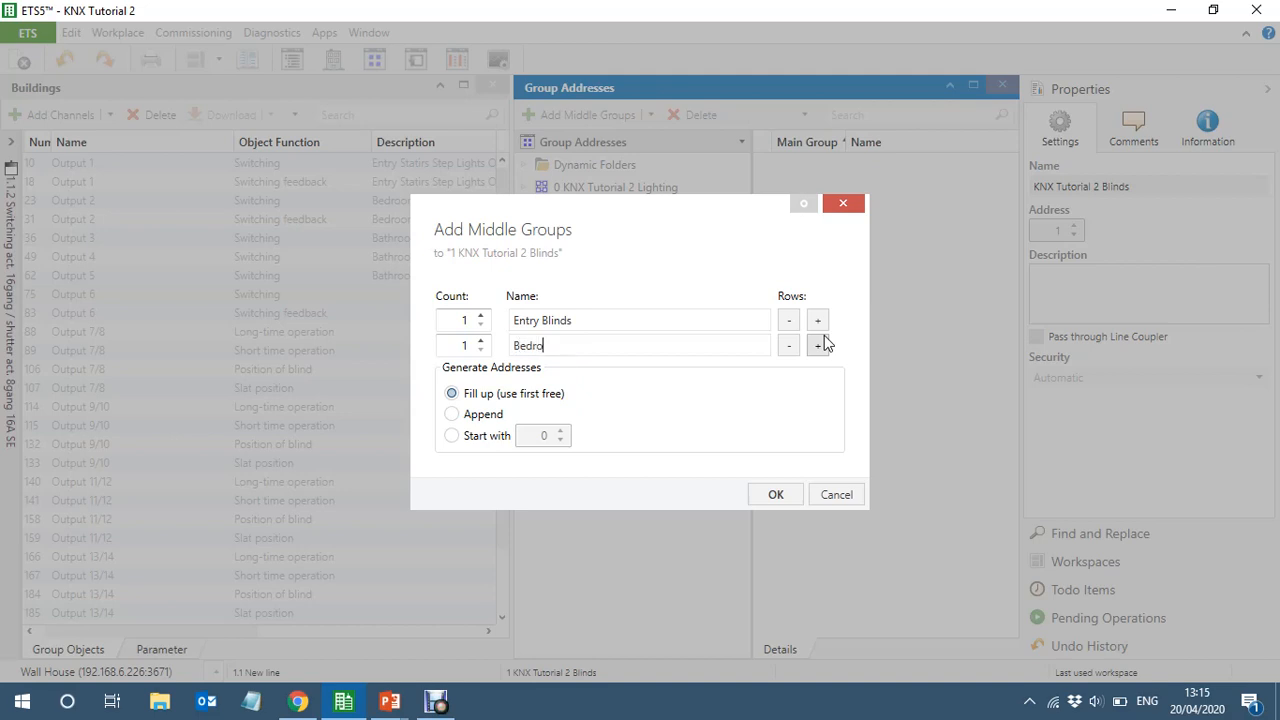
text(om Blinds)
click(777, 496)
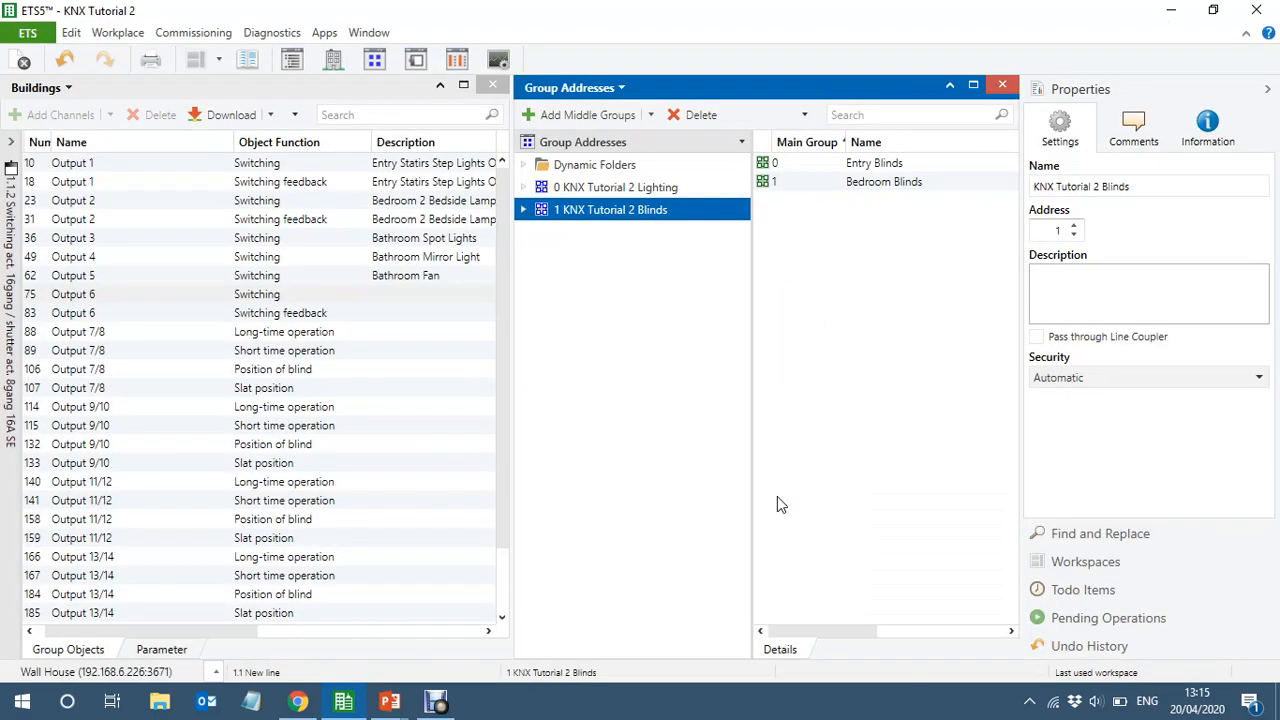
Expand the KNX Tutorial 2 Blinds main group and select its Entry Blinds middle group
click(524, 212)
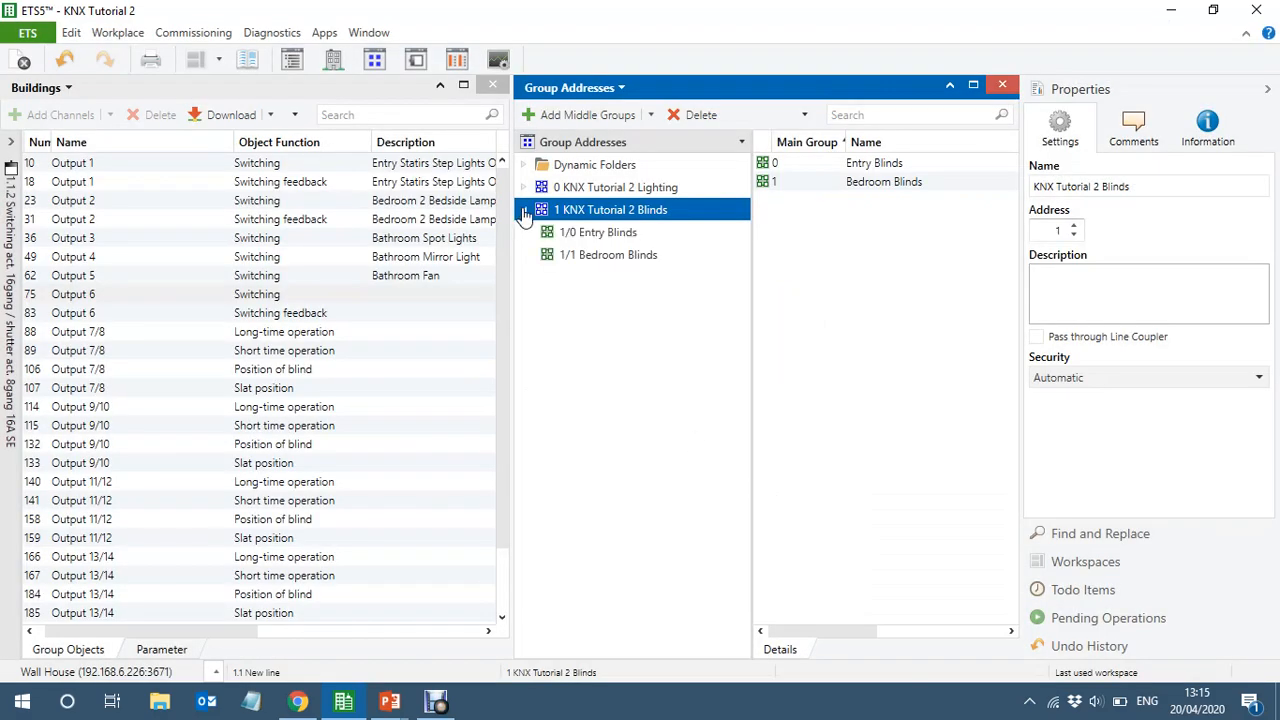
click(585, 238)
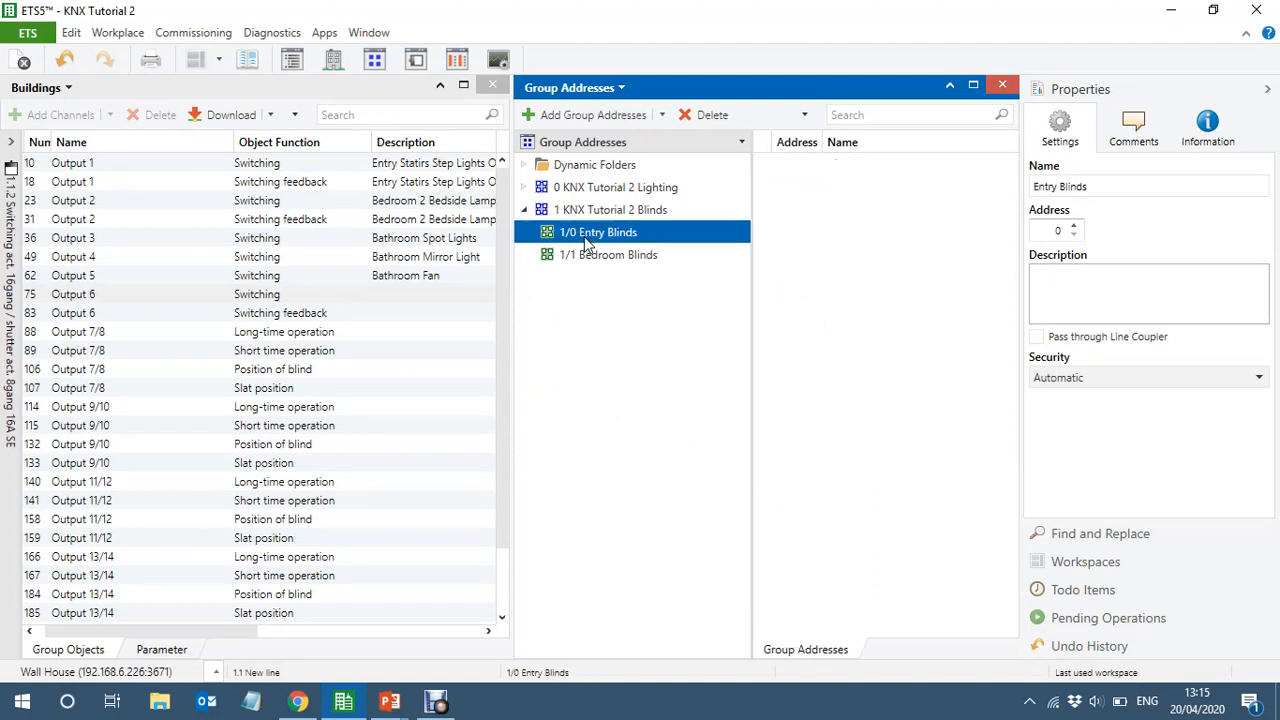
right_click(584, 236)
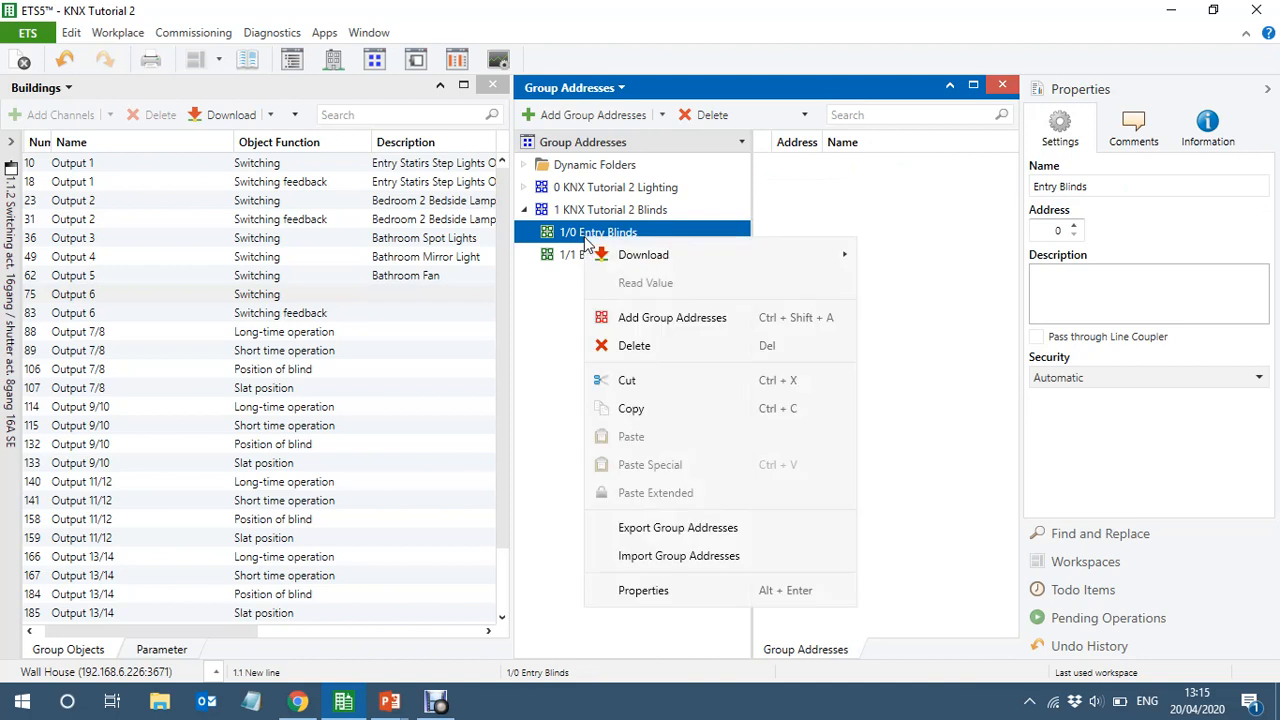
click(559, 358)
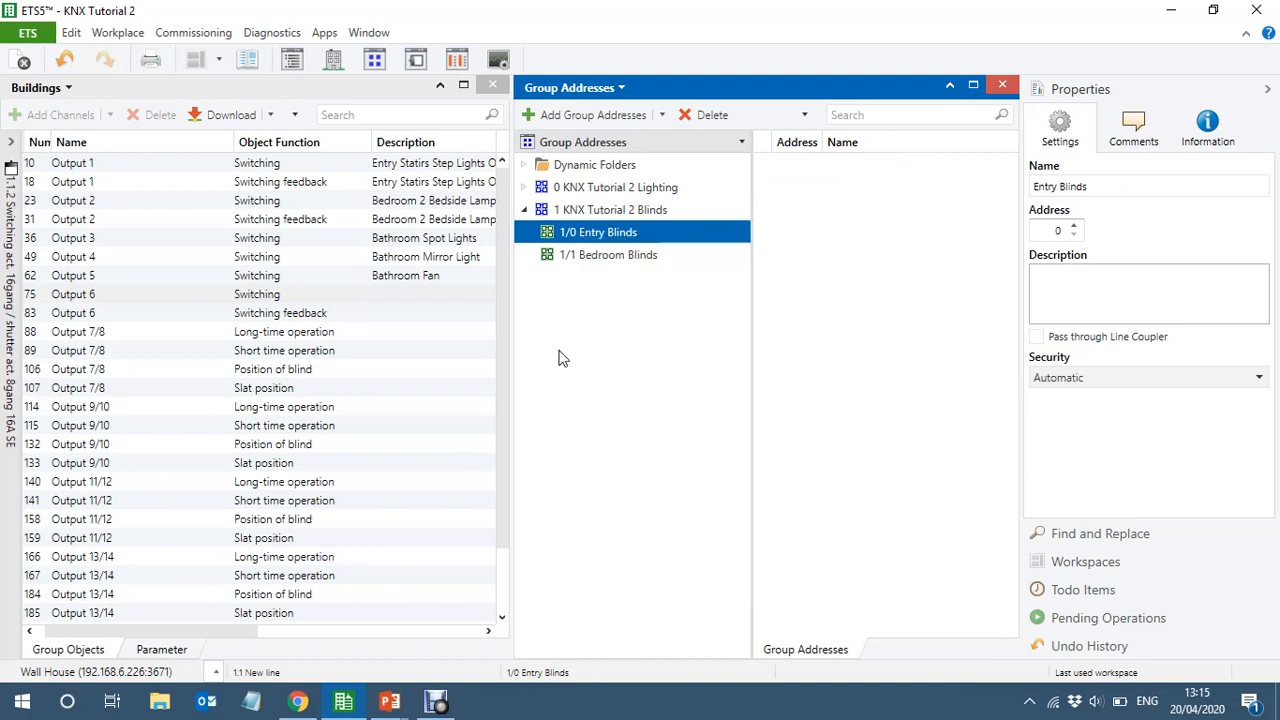
Examine the Long-time operation and Short time operation objects of Output 7/8
click(143, 336)
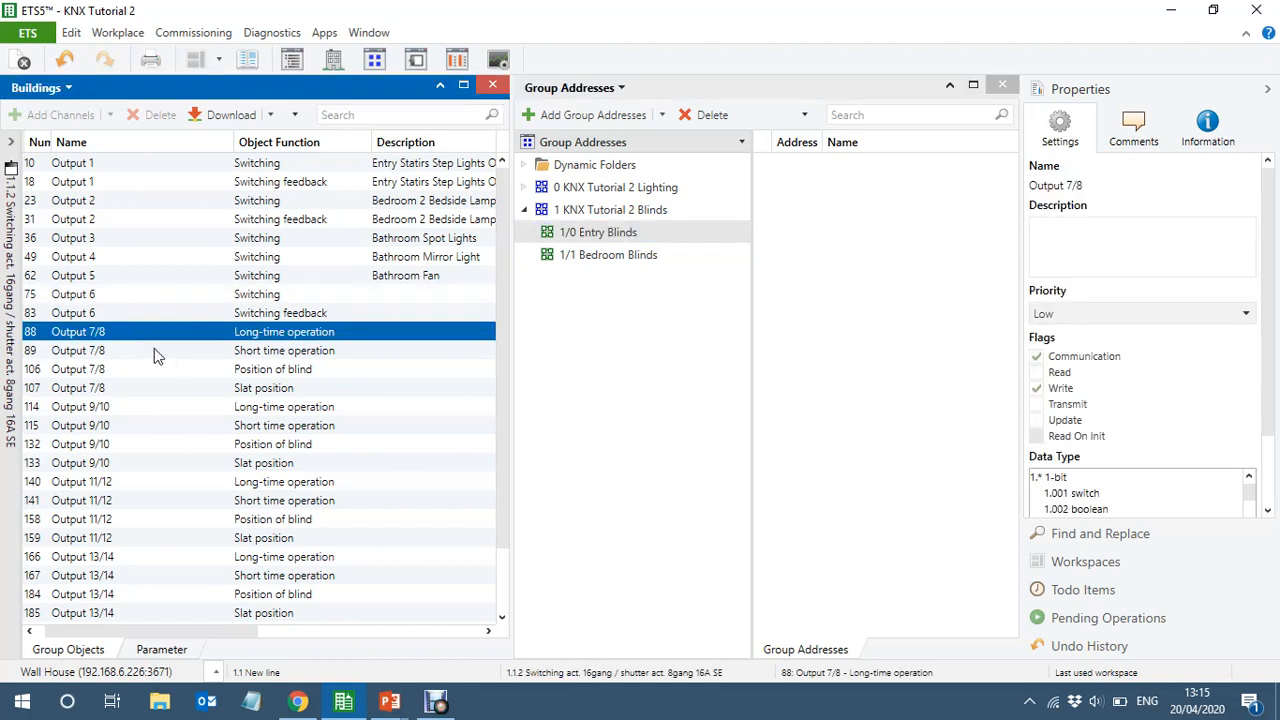
click(154, 350)
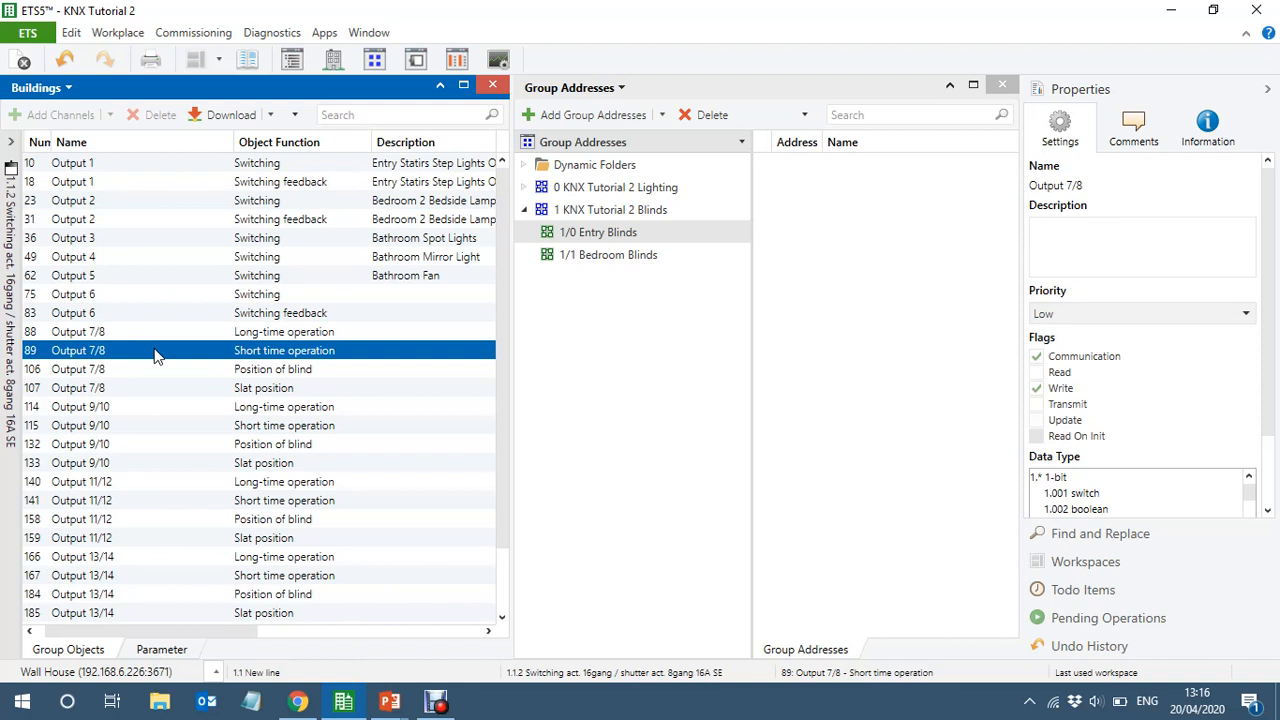
click(165, 331)
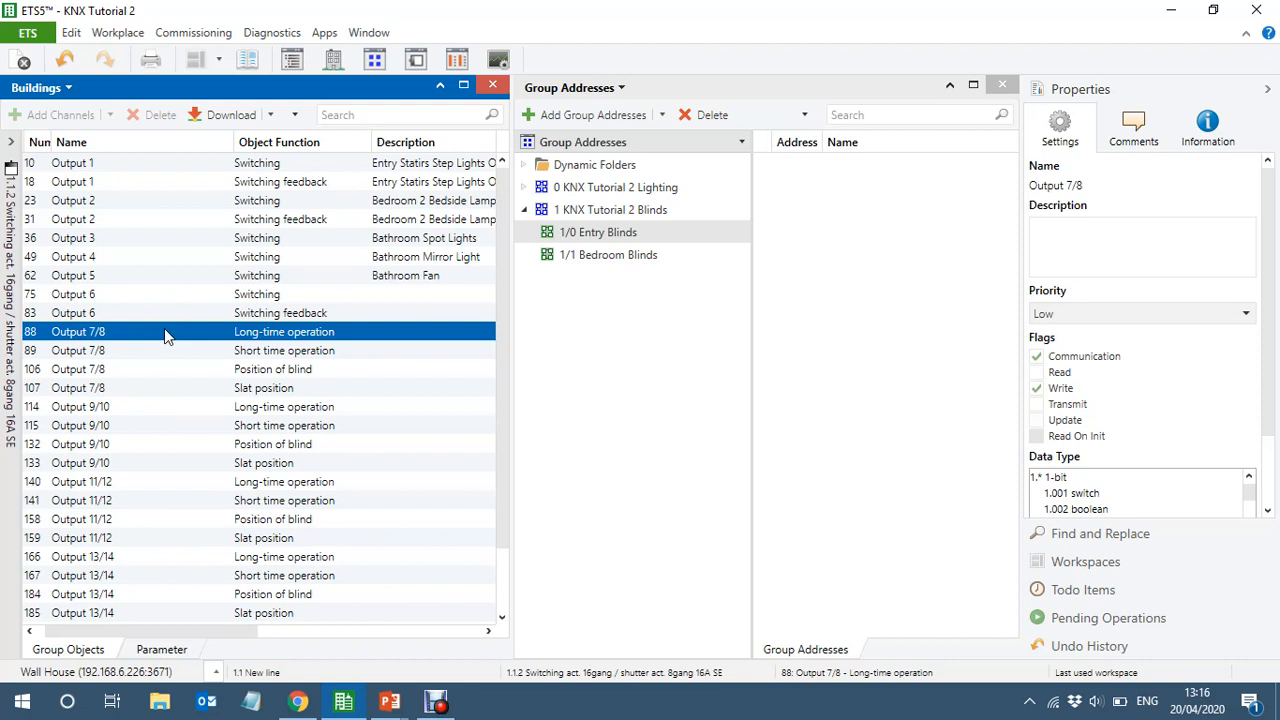
Start adding group addresses to 1/0 Entry Blinds, naming the first one "Entry Blind Long Operation"
right_click(593, 234)
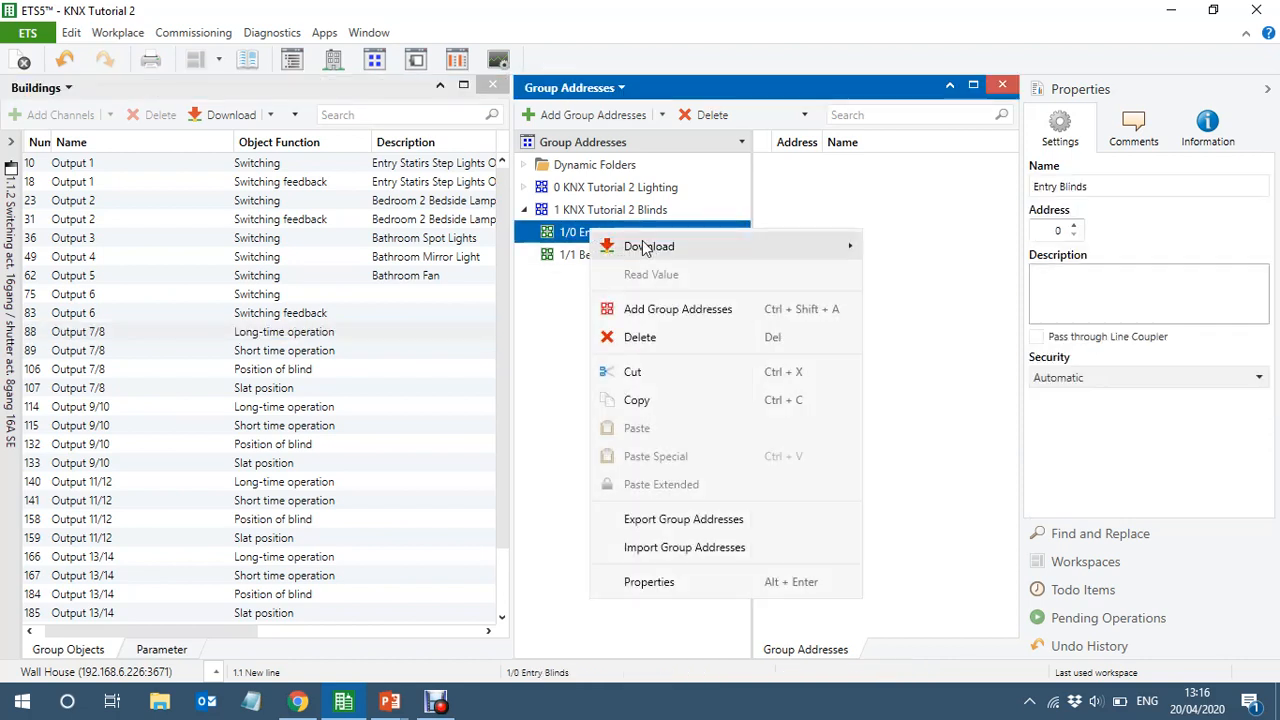
click(700, 309)
text(E)
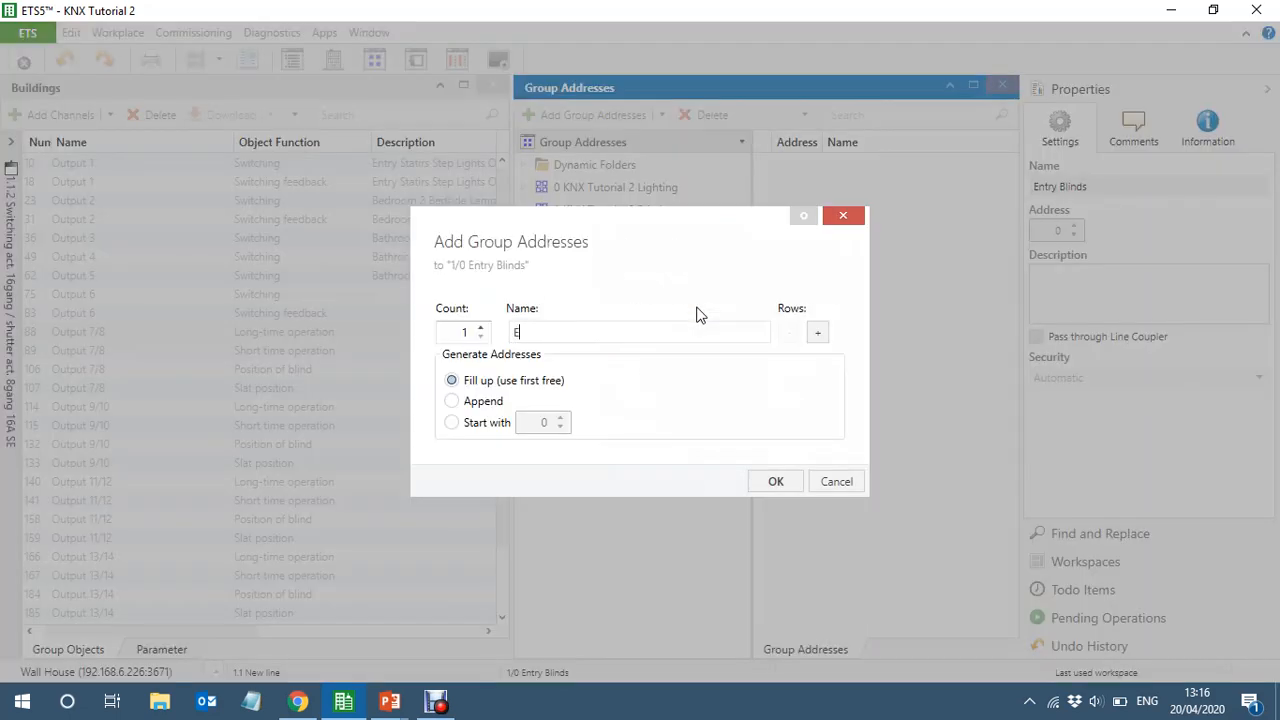
text(ntry Blind Long Operation)
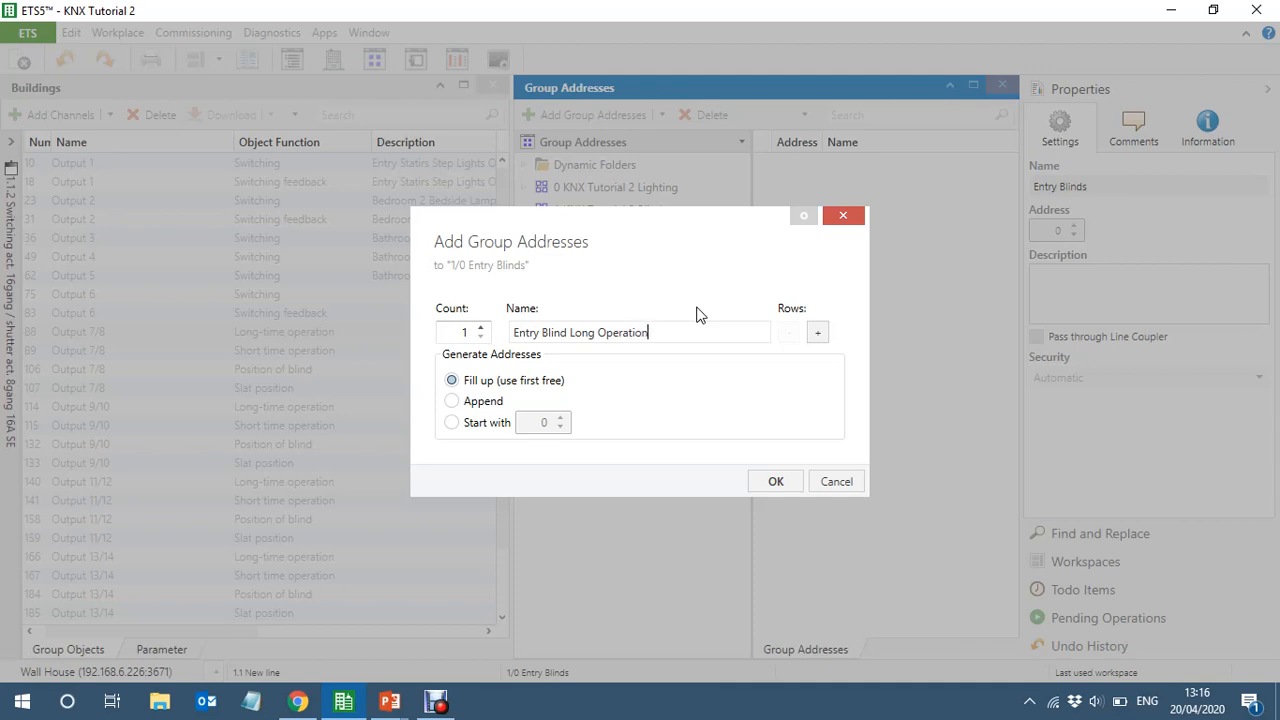
Add a second group address row named "Entry Blind Short Operation" and create both Entry Blinds addresses
click(818, 332)
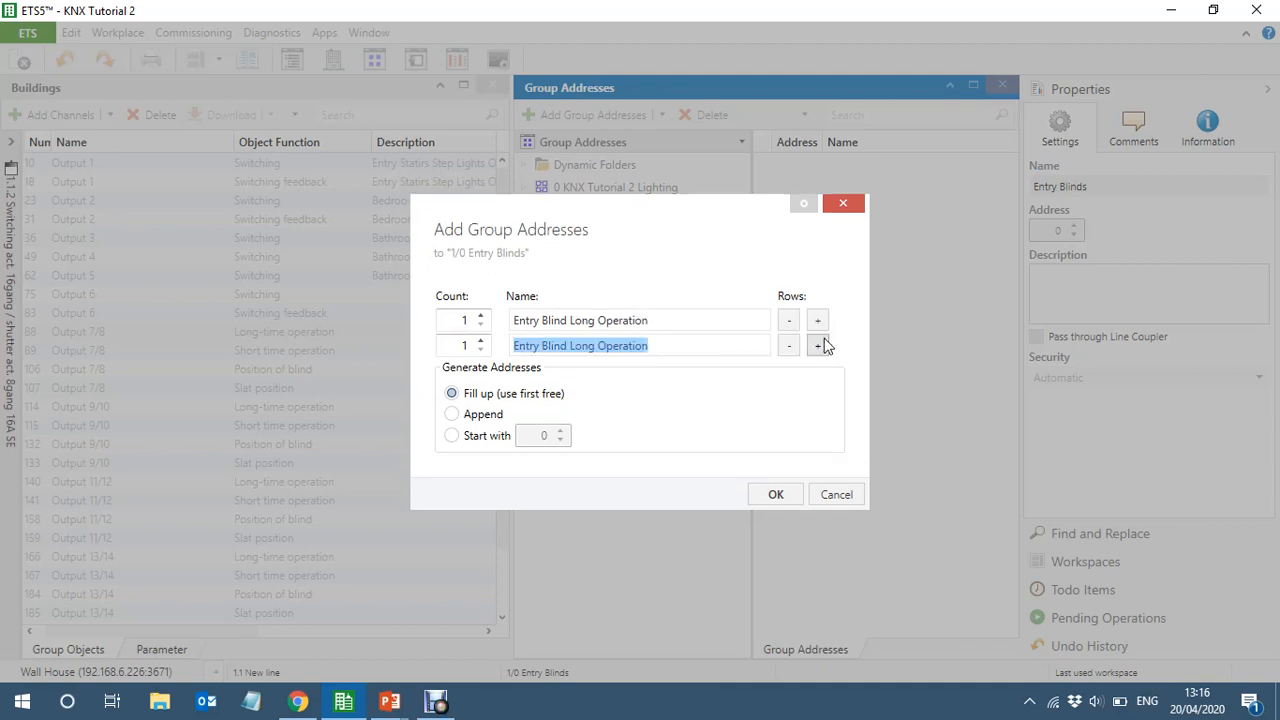
click(594, 345)
key(BackSpace)
key(BackSpace)
key(BackSpace)
key(BackSpace)
key(BackSpace)
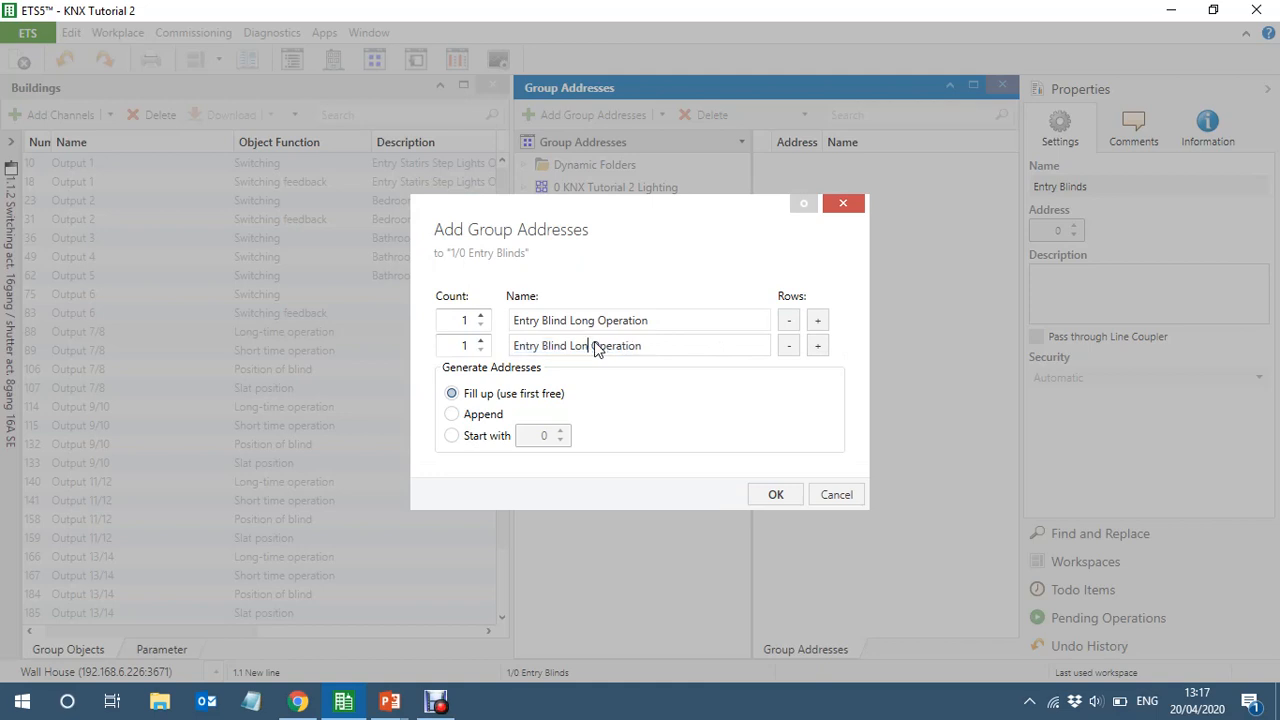
text(Short)
click(773, 497)
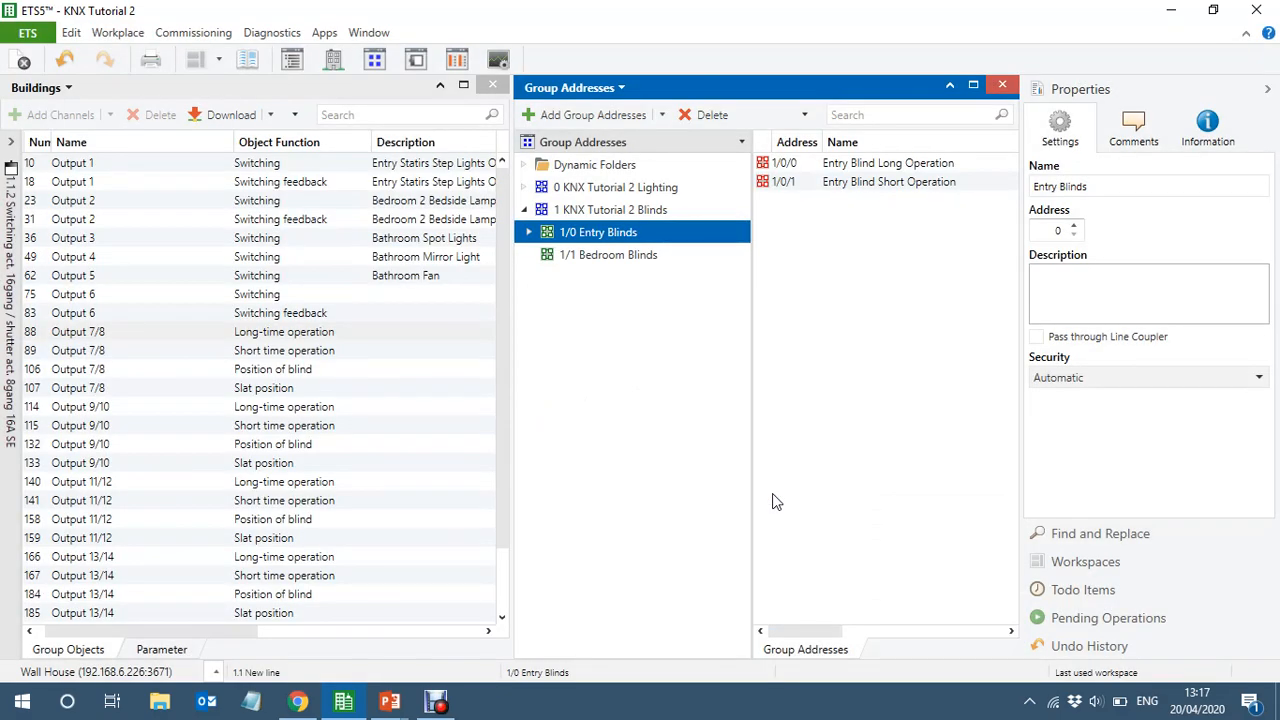
Start adding group addresses to 1/1 Bedroom Blinds, naming the first one "Bedroom Blind 1 Long Operation"
click(603, 258)
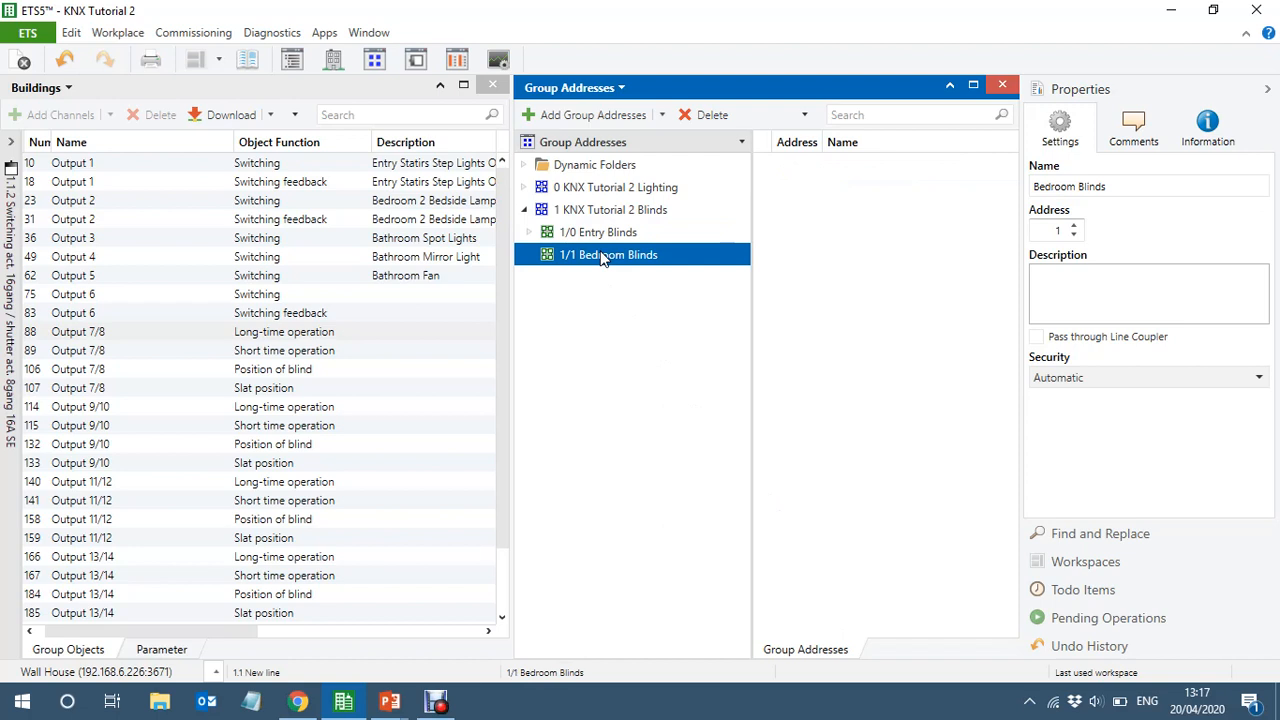
right_click(603, 258)
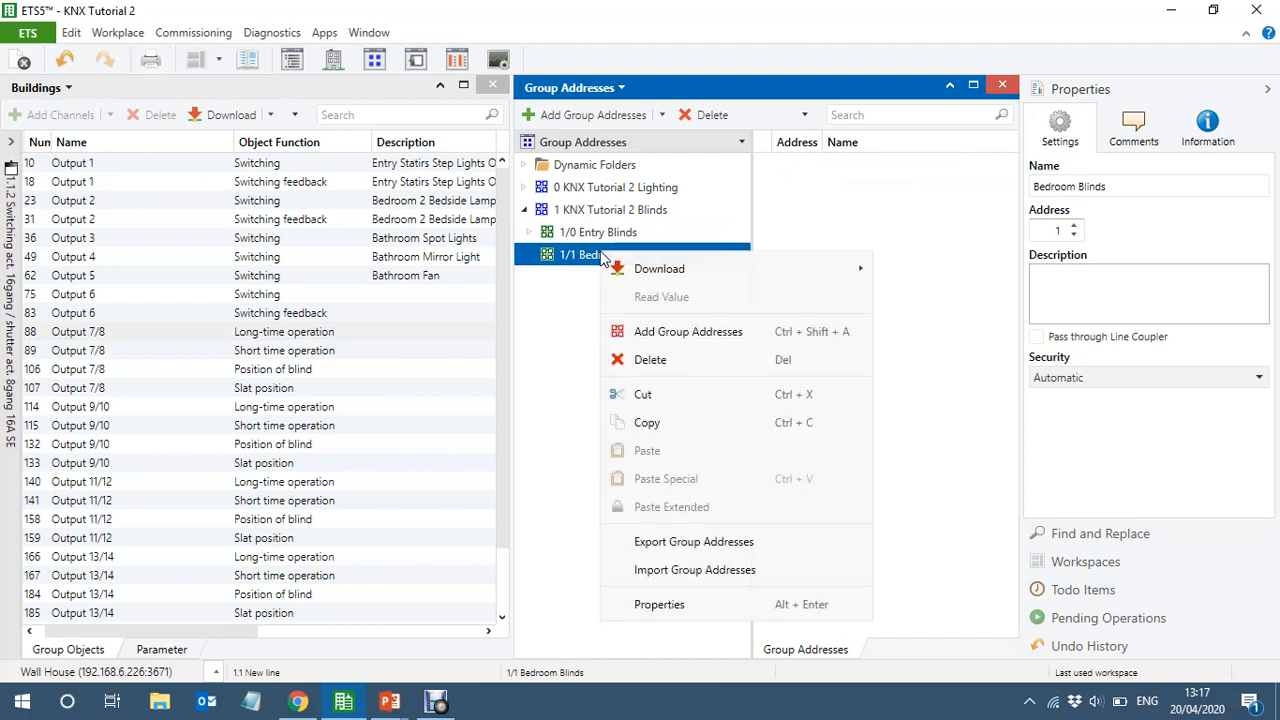
click(713, 332)
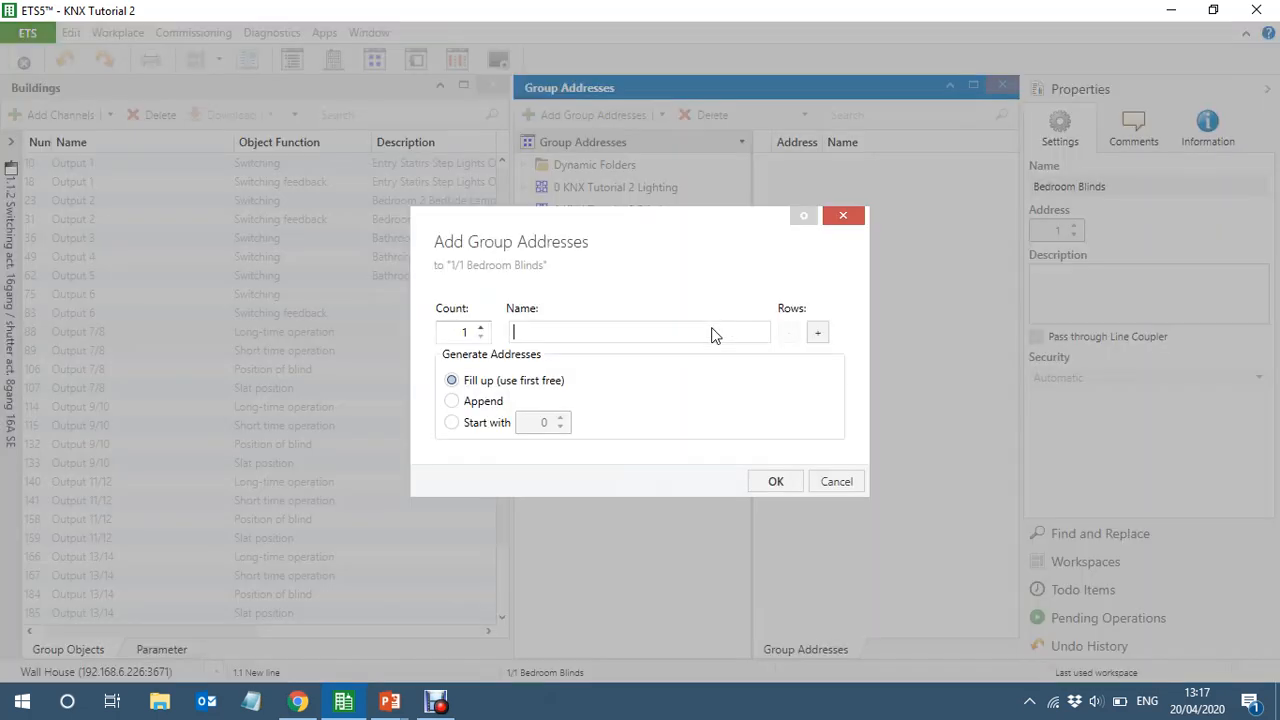
text(Bedroom Blind 1 Long Op)
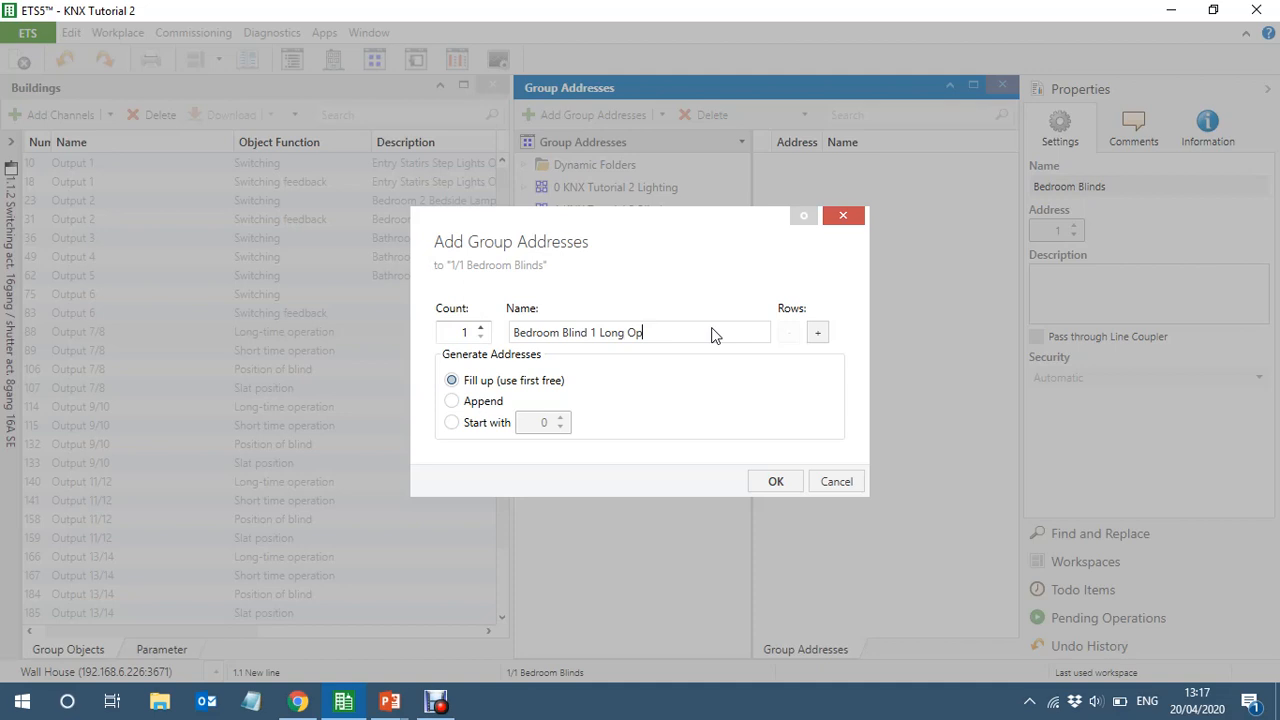
text(eration)
Add a second row for the Bedroom Blinds and name it "Bedroom Blind 1 Short Operation"
click(818, 332)
key(Right)
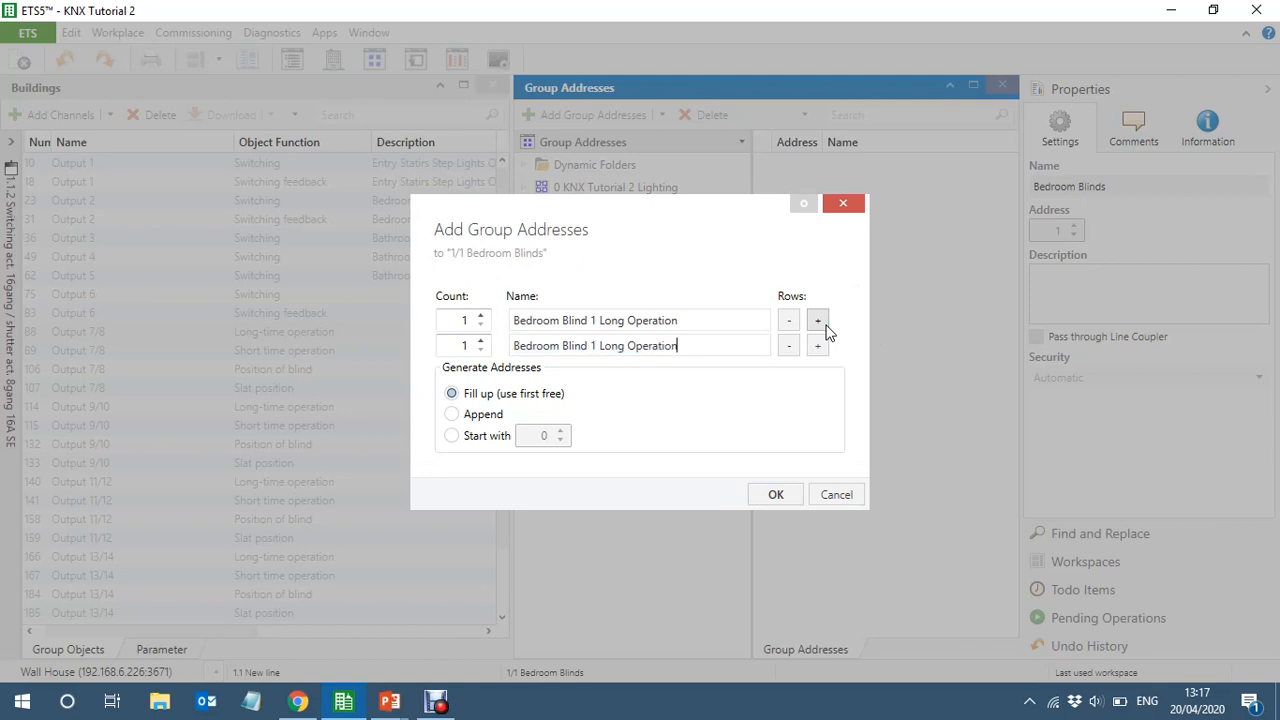
key(Left)
key(Left)
key(Left)
key(Left)
key(Left)
key(Left)
key(Left)
key(Left)
key(Left)
key(BackSpace)
key(BackSpace)
key(BackSpace)
key(BackSpace)
key(BackSpace)
text(Short)
Add three placeholder rows named "----" below the Bedroom Blind 1 Short Operation row
click(818, 345)
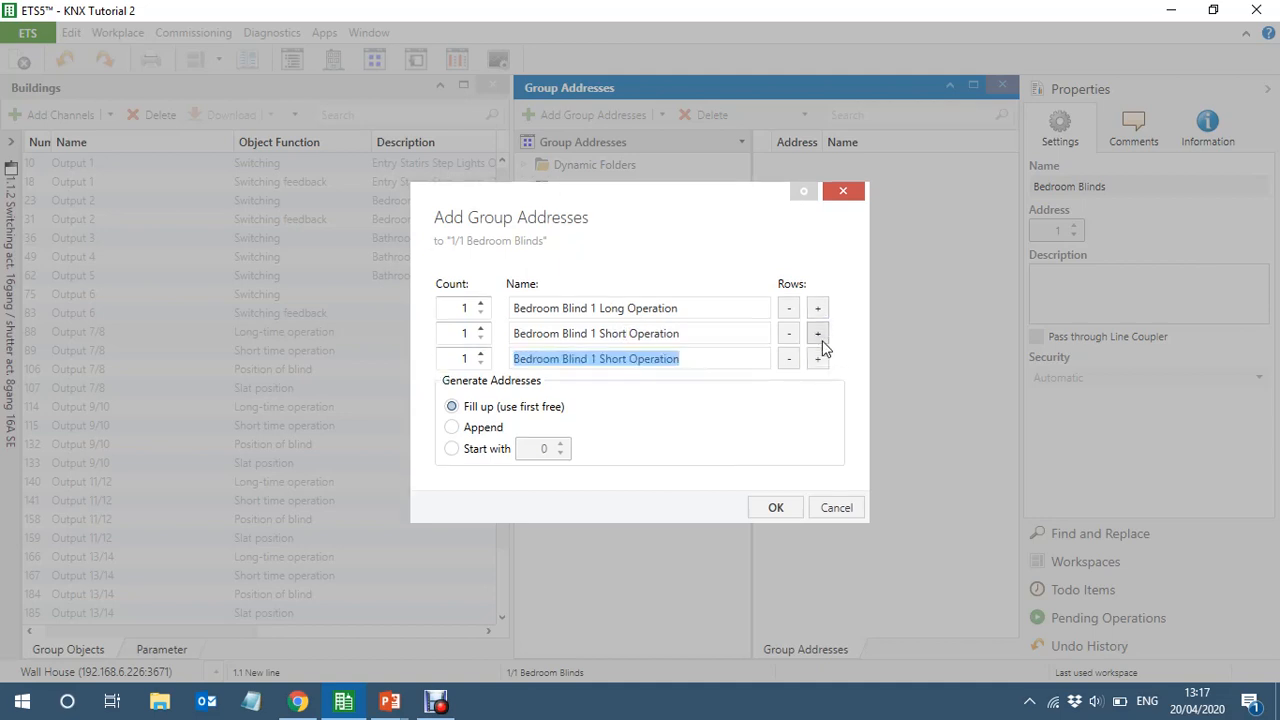
text(----)
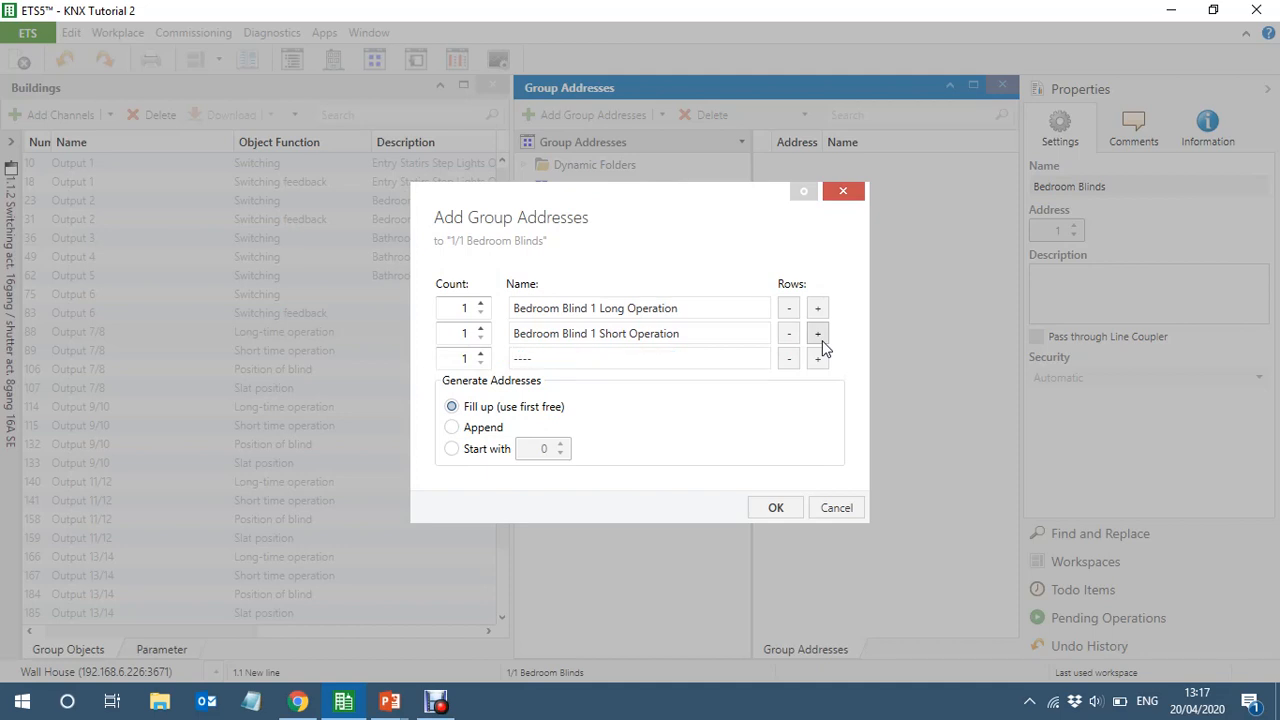
click(818, 359)
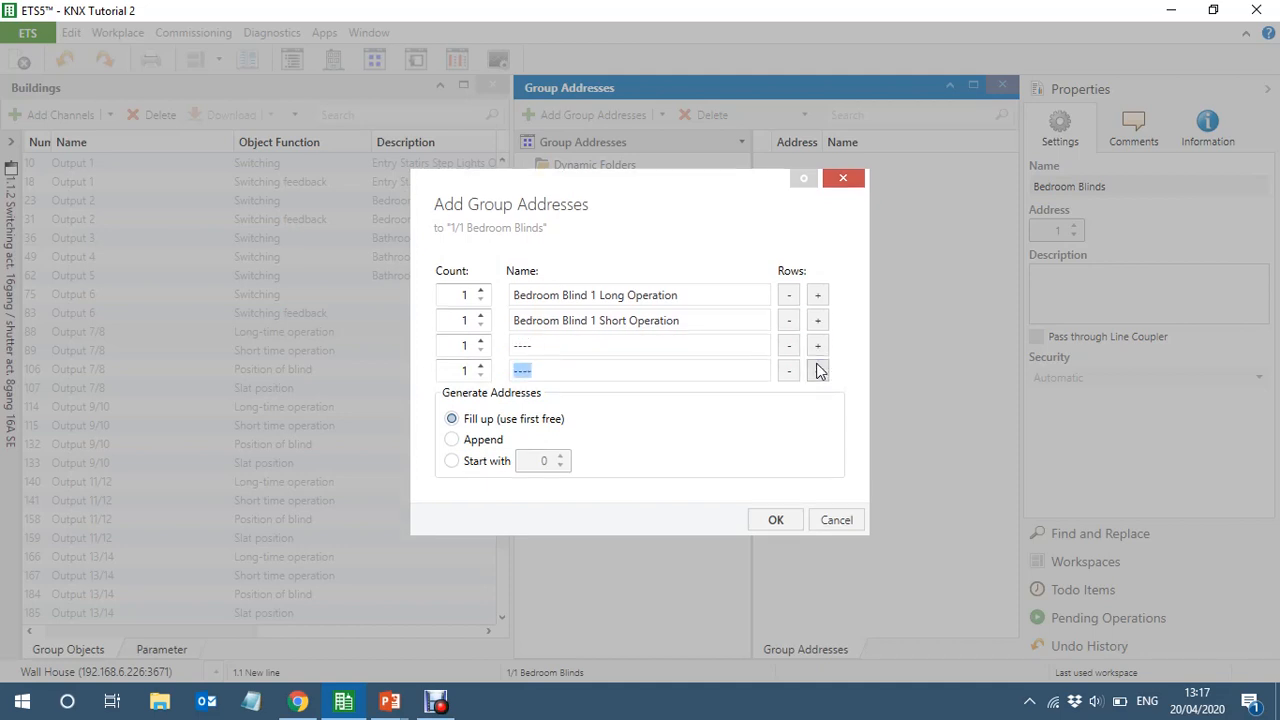
click(818, 370)
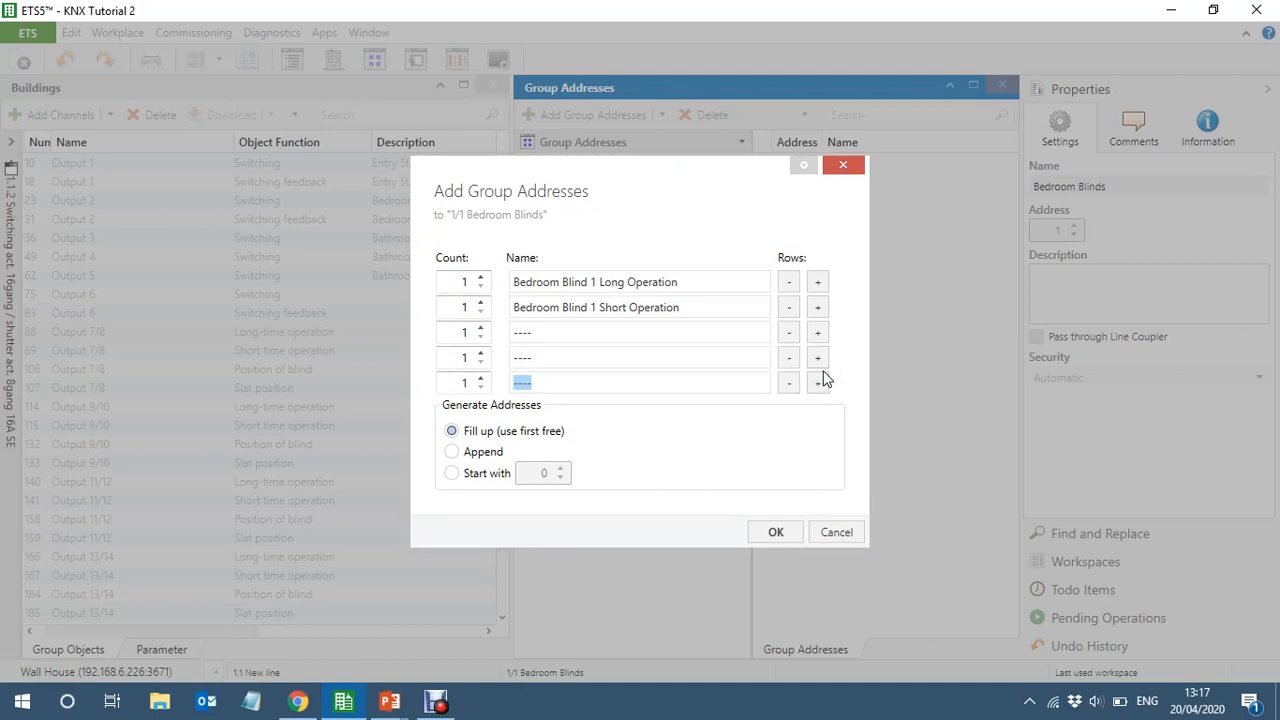
Add a row to the Bedroom Blinds group addresses named "Bedroom Blind 2 Long Operation", reusing the Blind 1 long operation name
click(686, 282)
drag(686, 282, 507, 283)
key(ctrl+c)
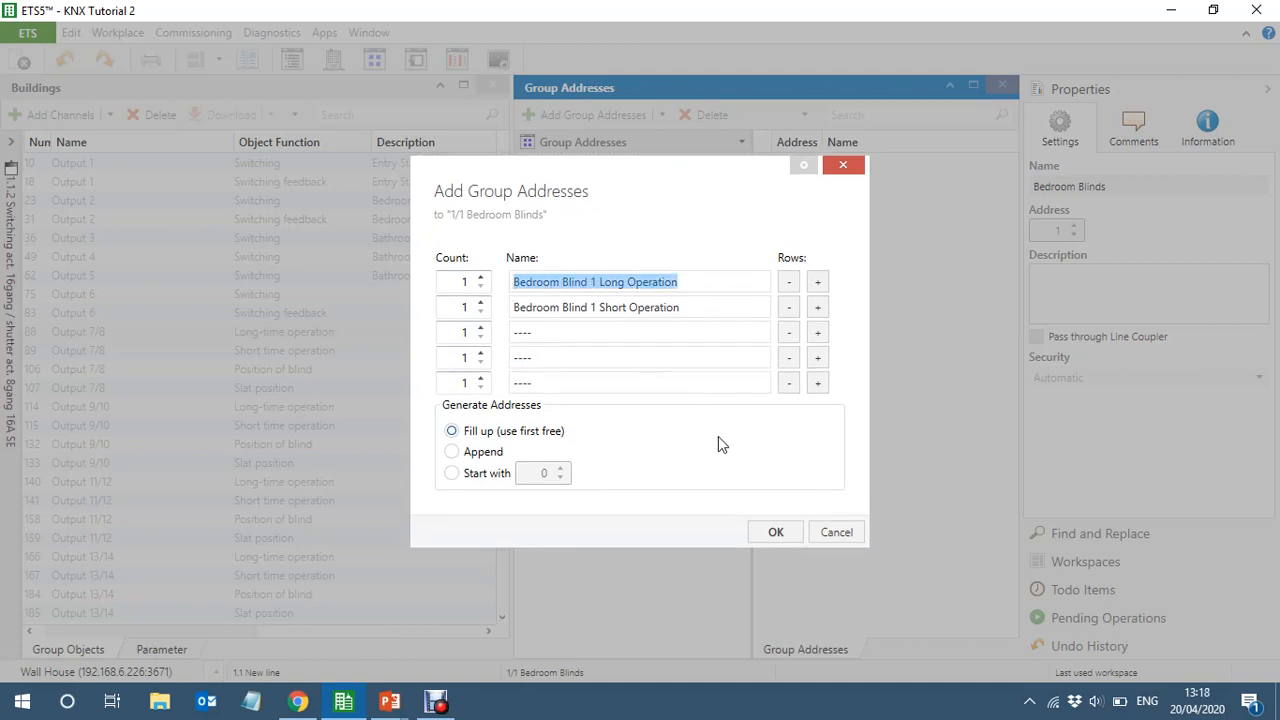
click(817, 384)
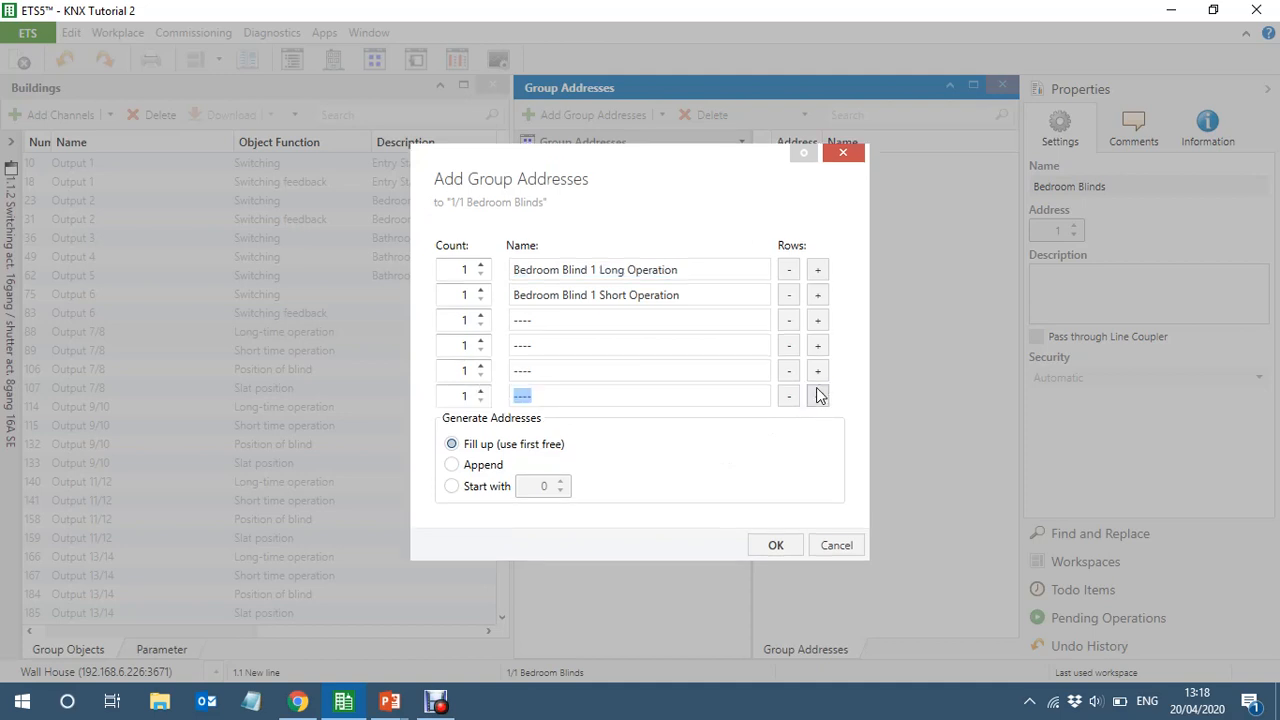
key(ctrl+v)
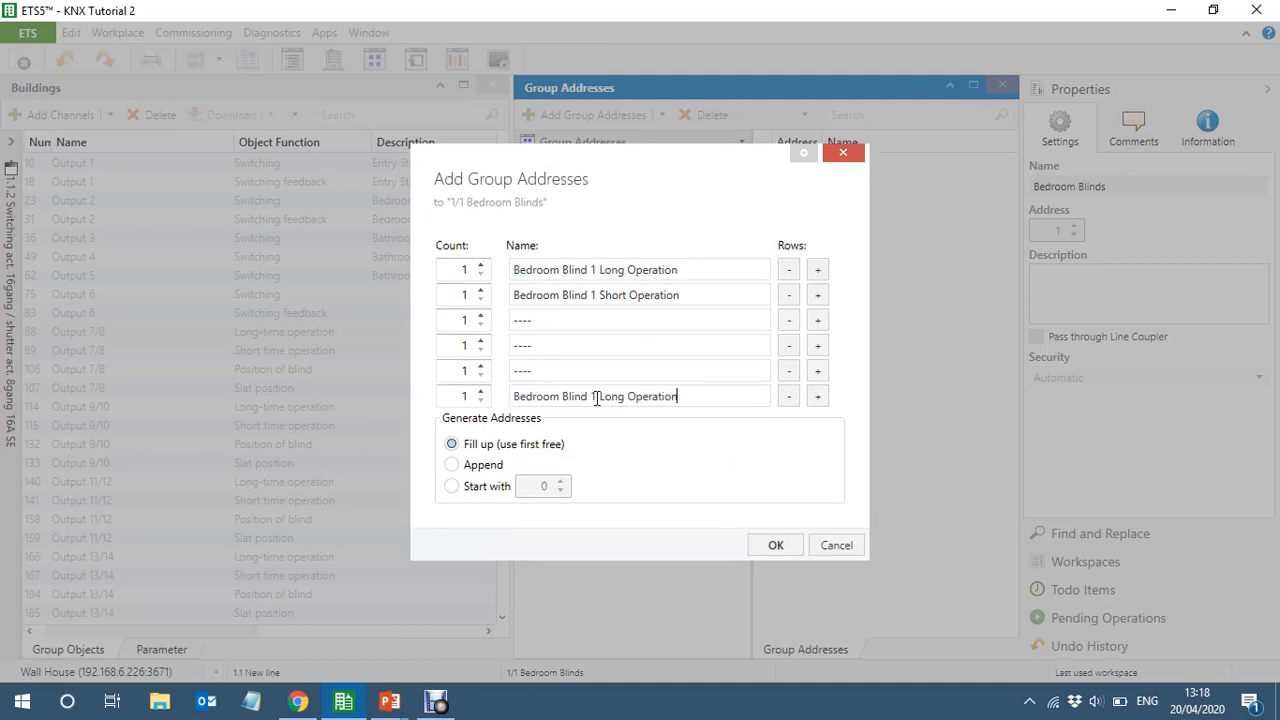
double_click(594, 397)
text(2)
Add another Bedroom Blinds row named "Bedroom Blind 2 Short Operation", reusing the Blind 1 short operation name
drag(691, 292, 470, 316)
key(ctrl+c)
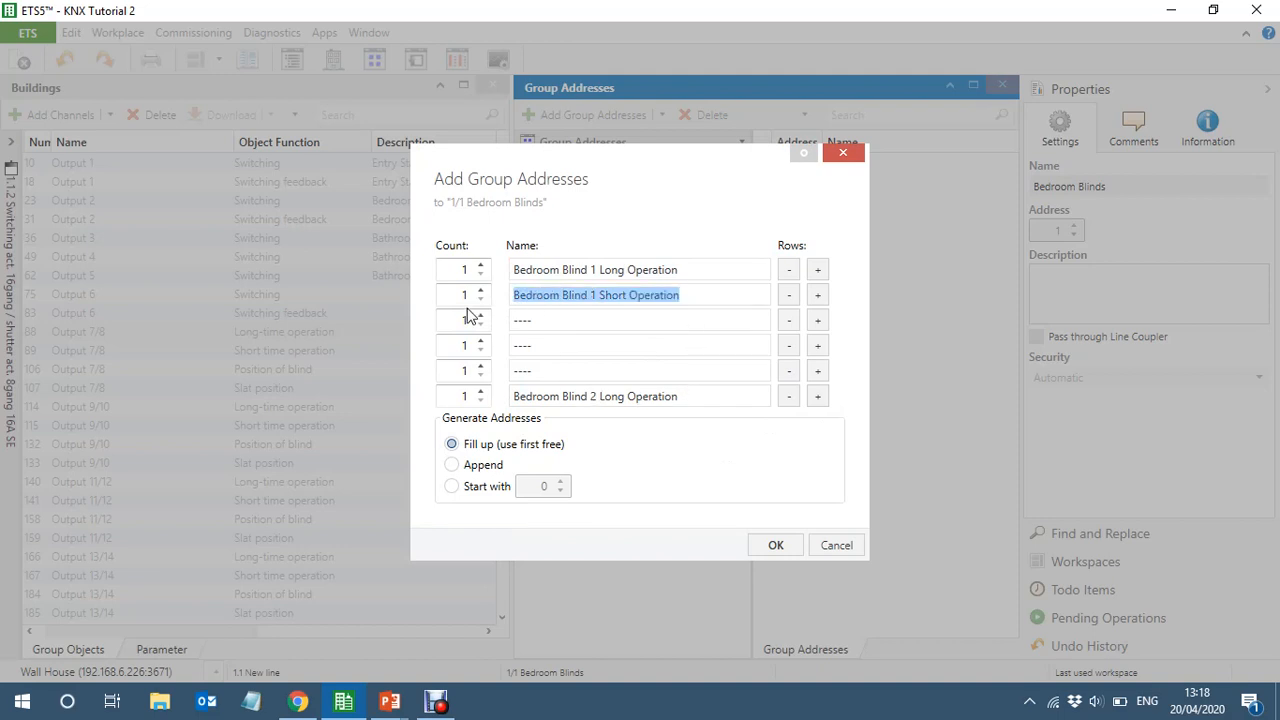
click(817, 397)
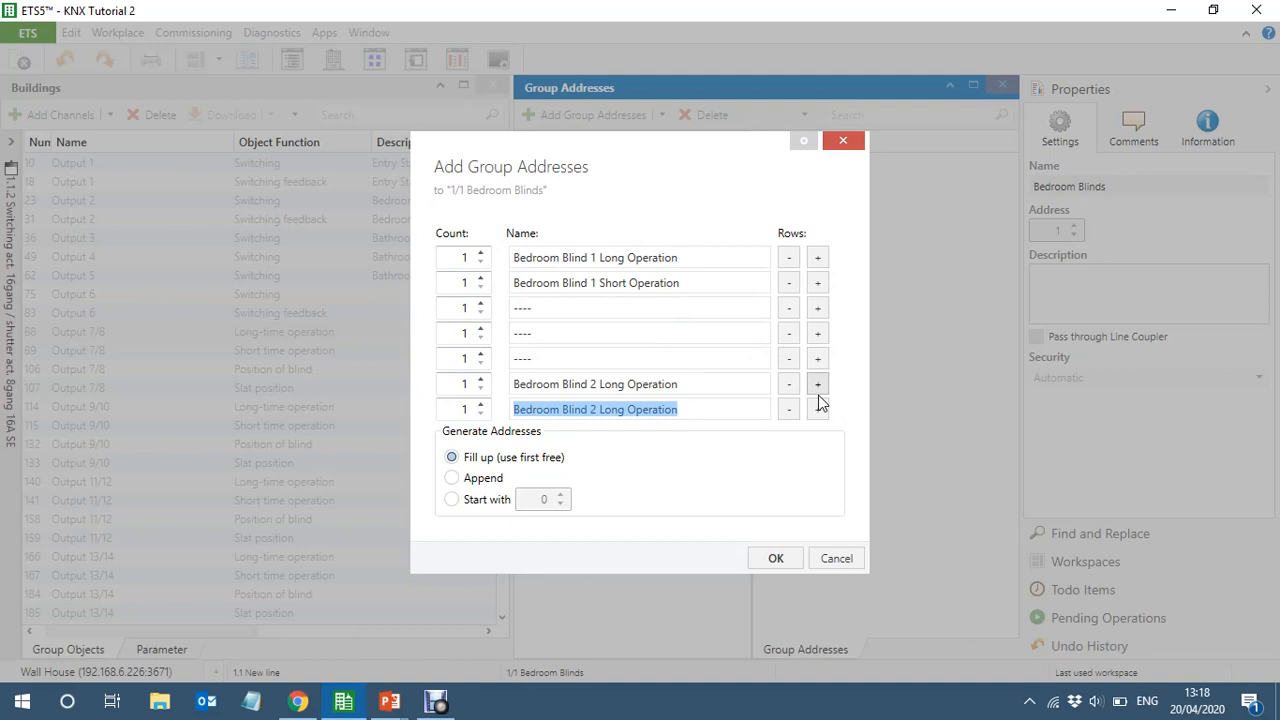
key(ctrl+v)
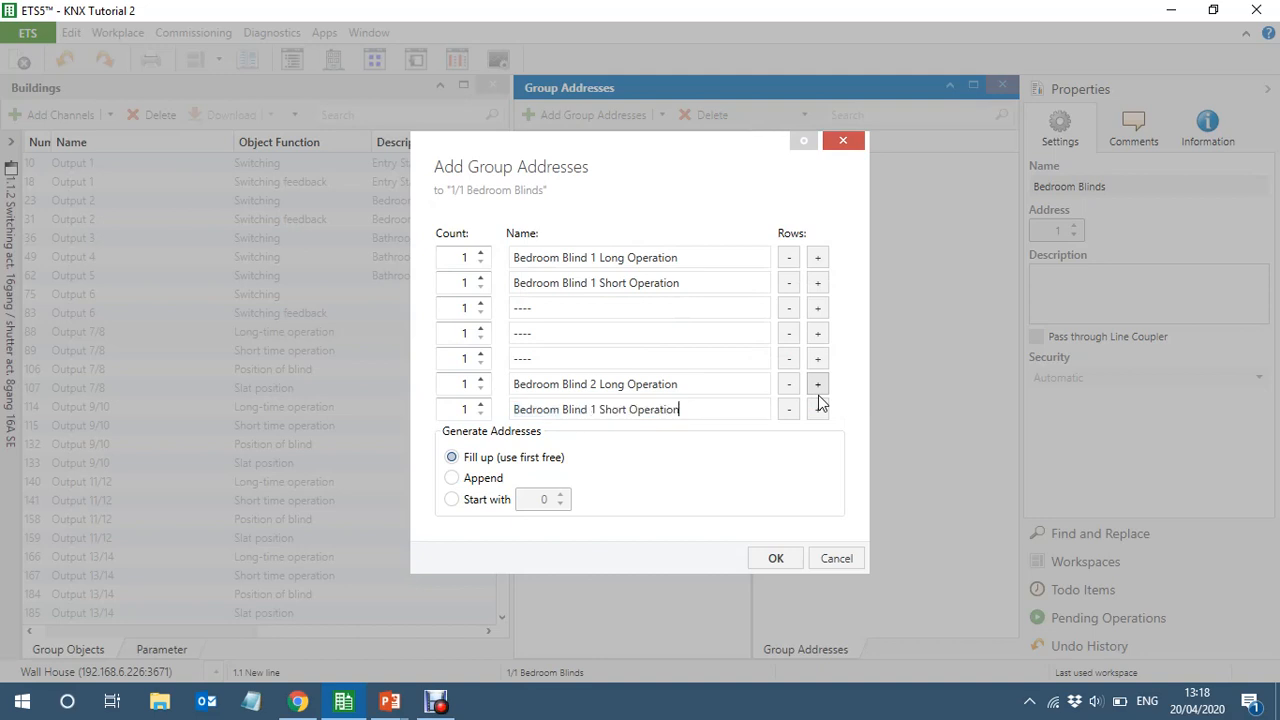
click(597, 410)
key(BackSpace)
text(2)
Add three placeholder rows named "----" below the Bedroom Blind 2 Short Operation row
drag(547, 308, 503, 314)
click(818, 409)
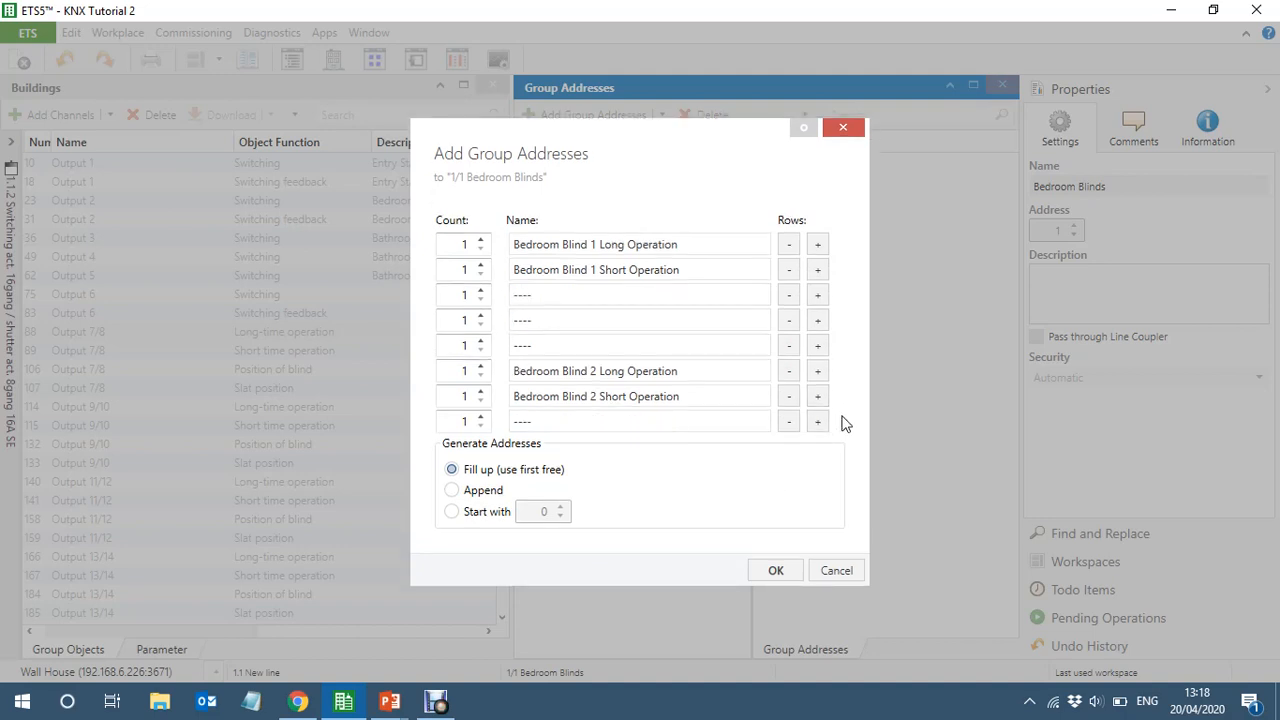
click(818, 421)
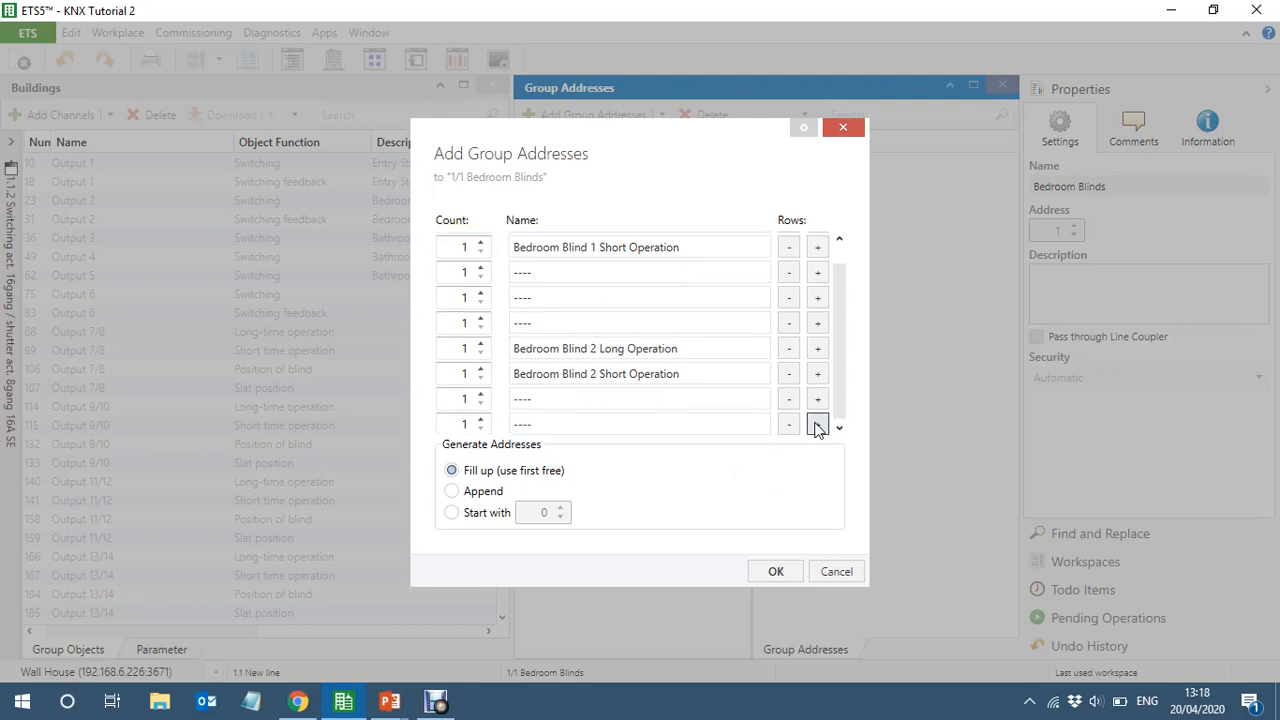
click(817, 427)
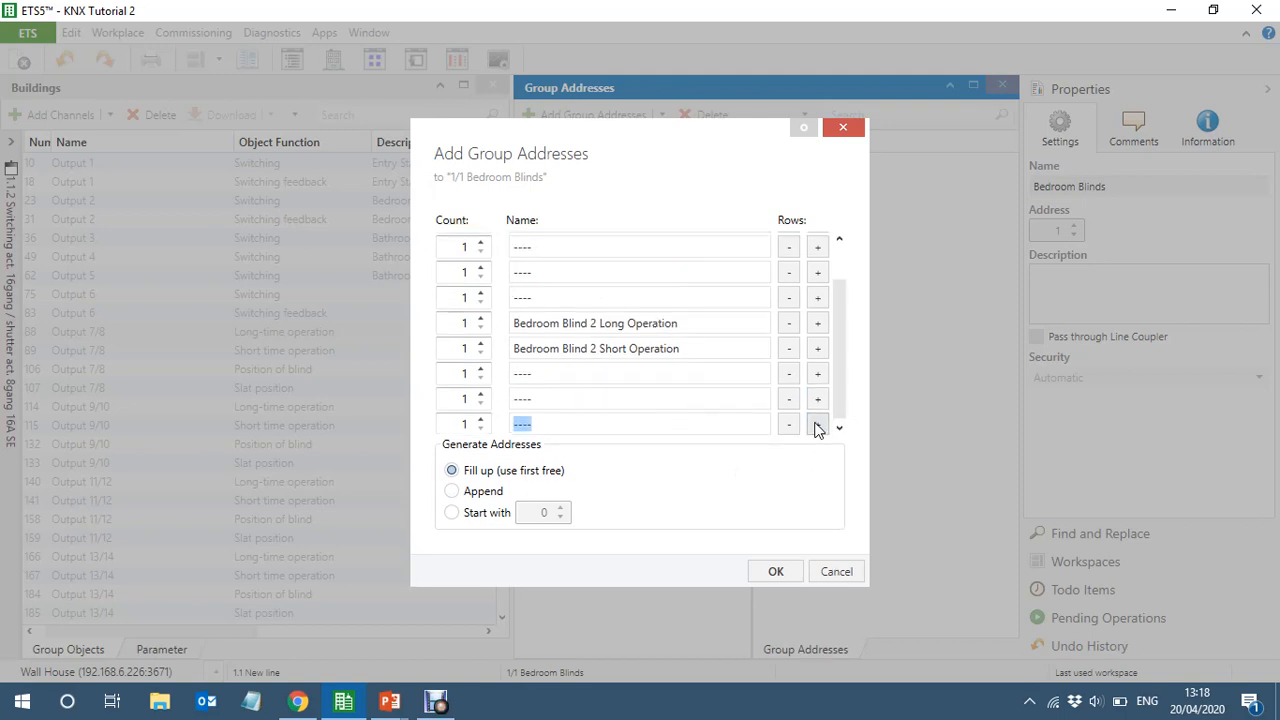
Add a row named "All Bedroom Blinds Long Operation", adapting the copied Bedroom Blind 2 Long Operation name
drag(686, 320, 503, 330)
key(ctrl+c)
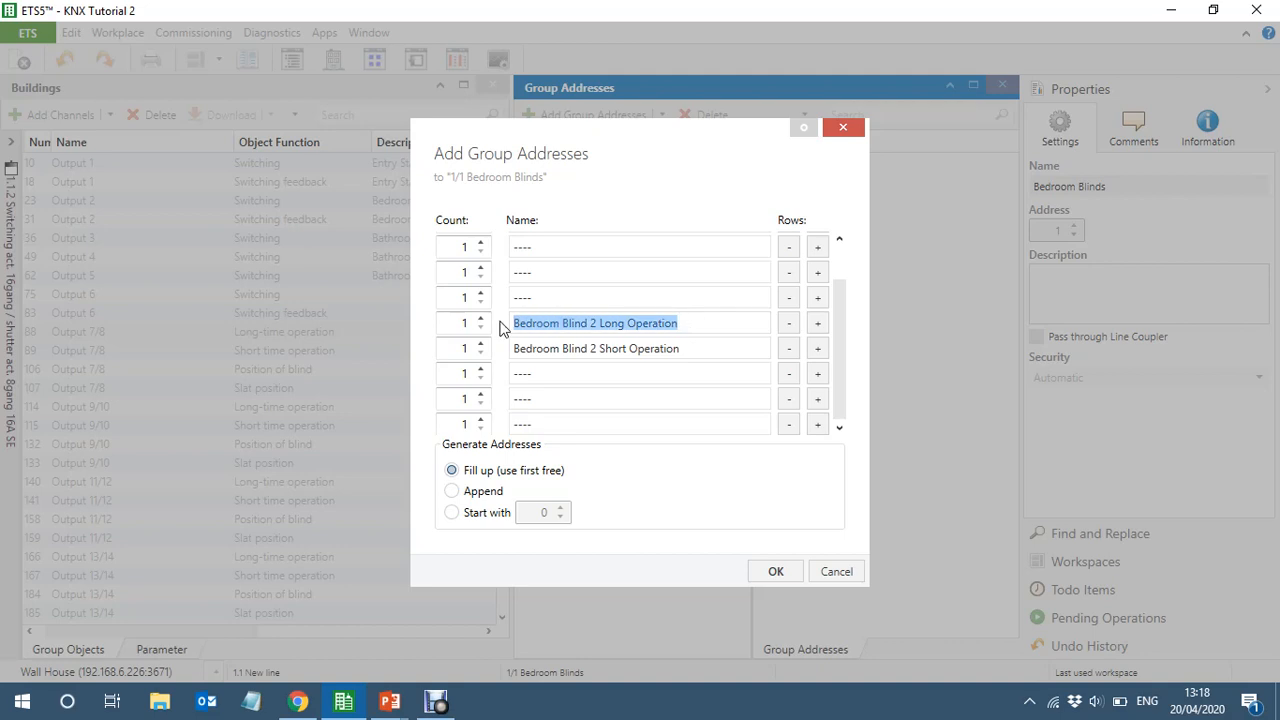
click(819, 424)
key(ctrl+v)
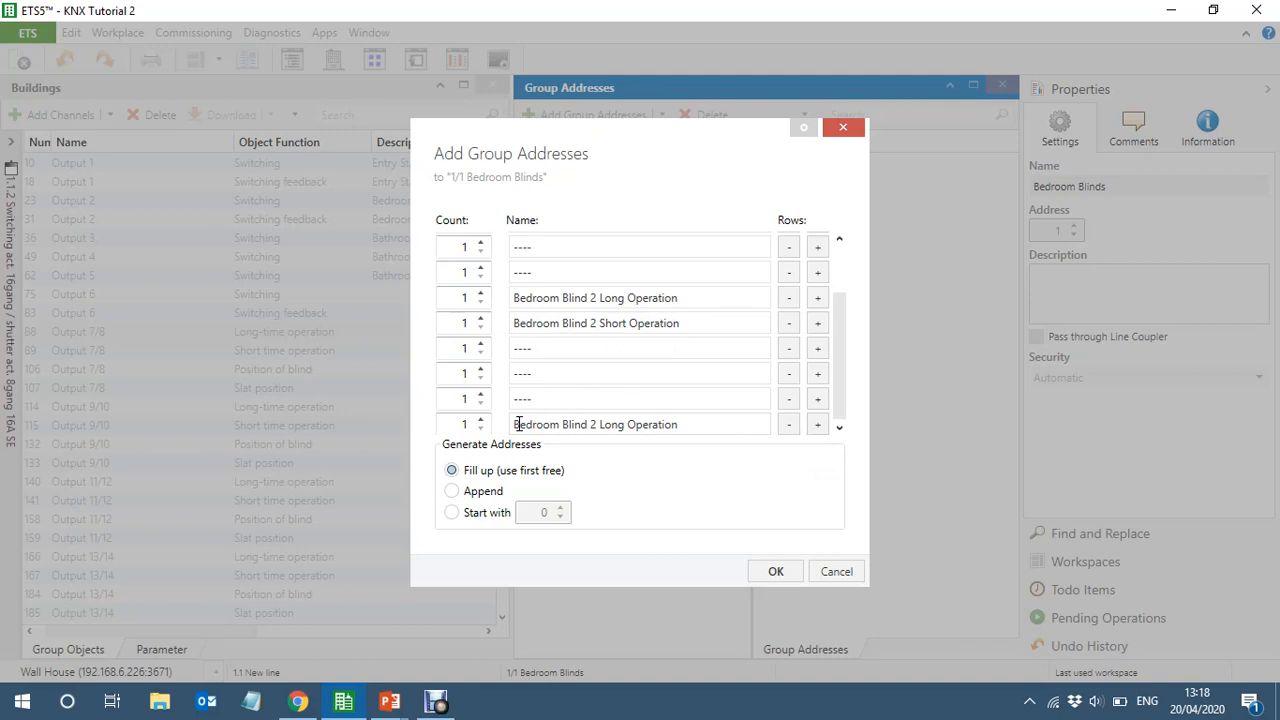
text(All)
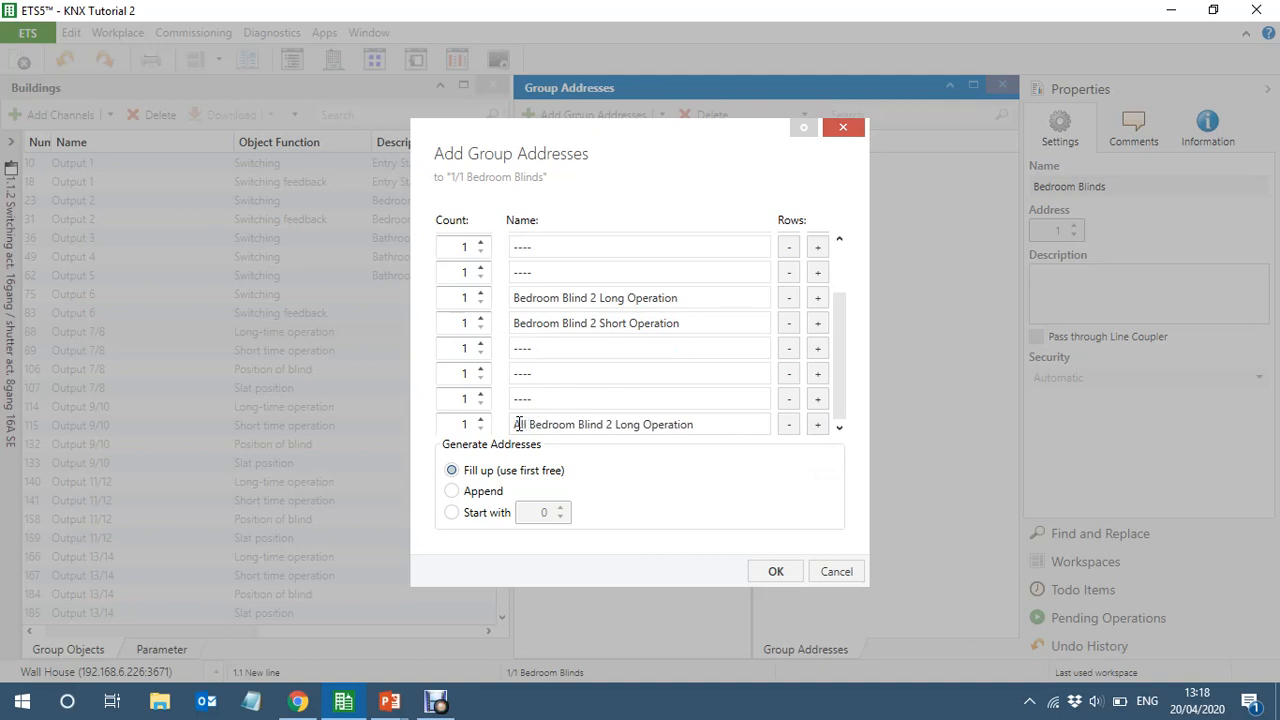
key(Right)
key(Right)
key(Right)
key(Right)
key(Delete)
key(BackSpace)
text(s)
Add a row named "All Bedroom Blinds Short Operation" below the All Bedroom Blinds Long Operation row
key(ctrl+a)
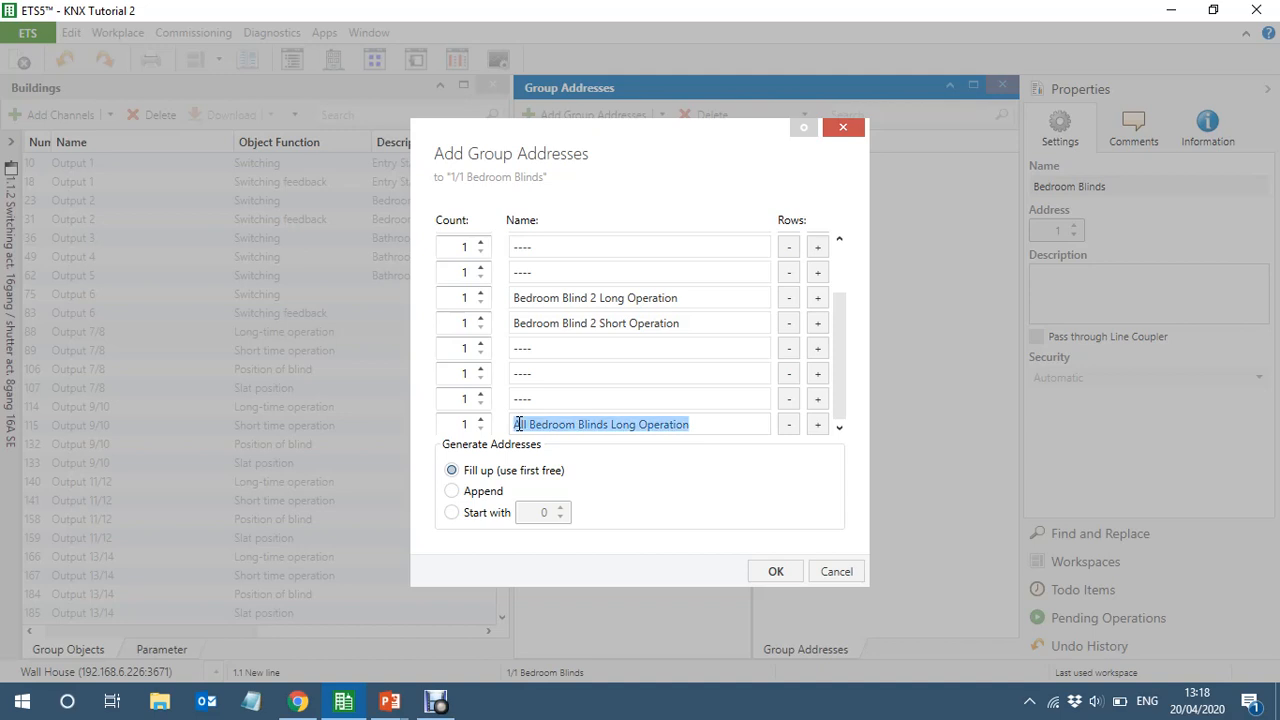
click(818, 426)
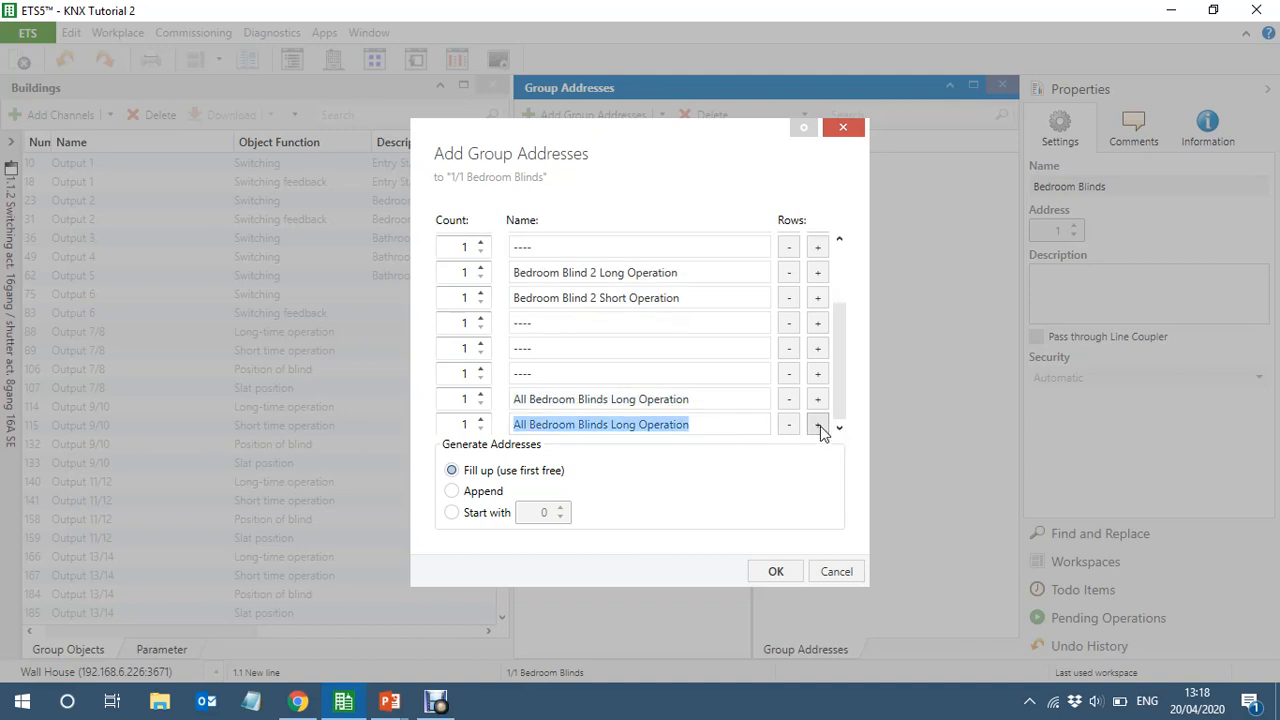
click(634, 426)
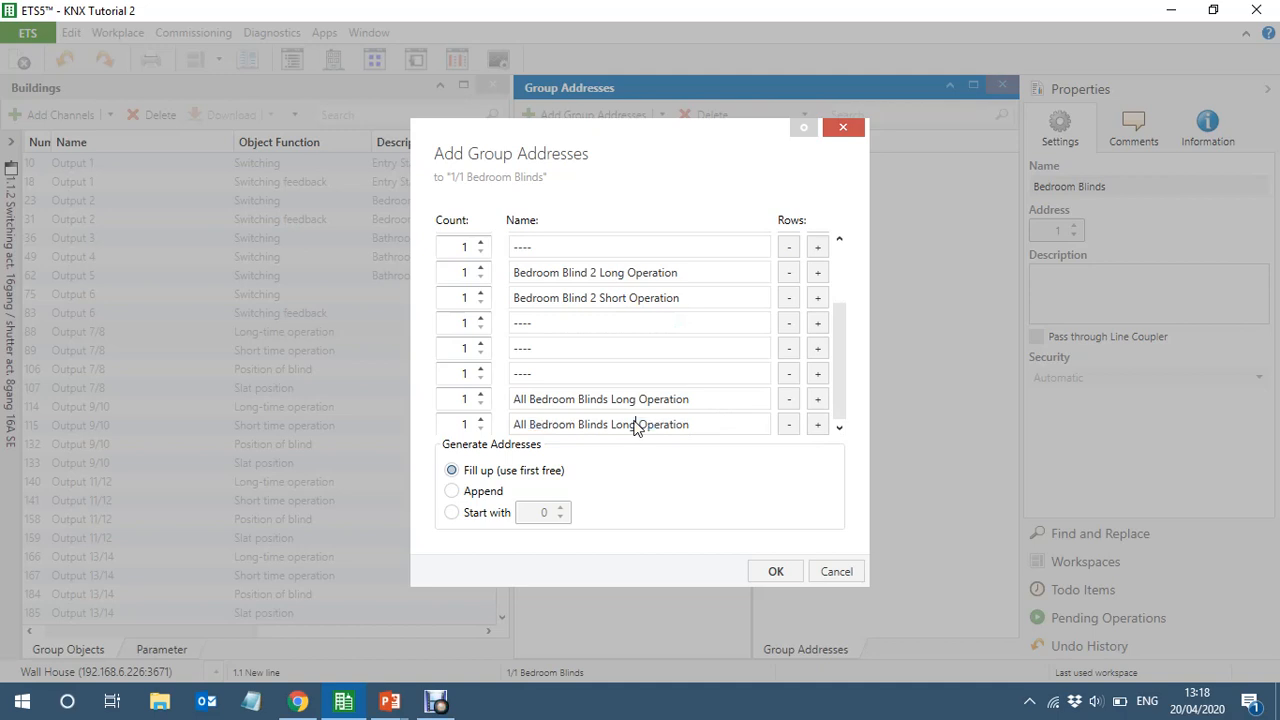
key(BackSpace)
key(BackSpace)
key(BackSpace)
key(BackSpace)
text(Short)
Add three "----" placeholder rows after All Bedroom Blinds Short Operation and create all the Bedroom Blinds group addresses
drag(531, 372, 488, 378)
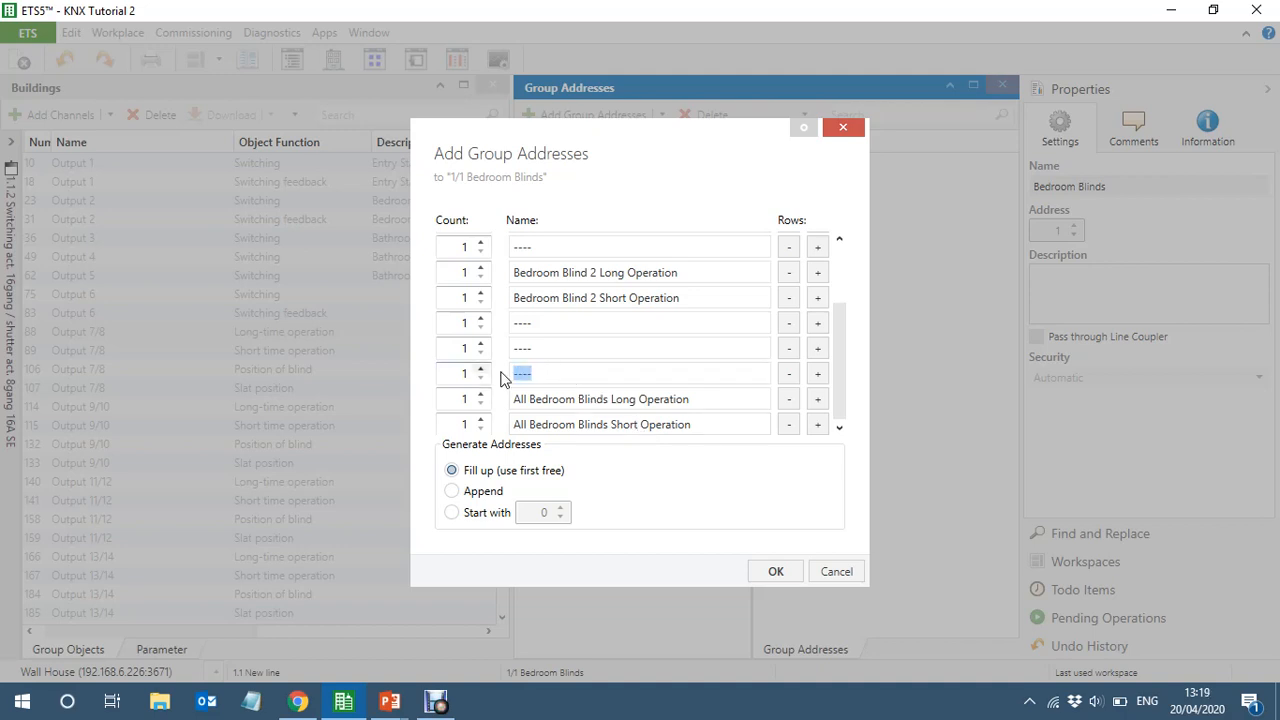
click(817, 425)
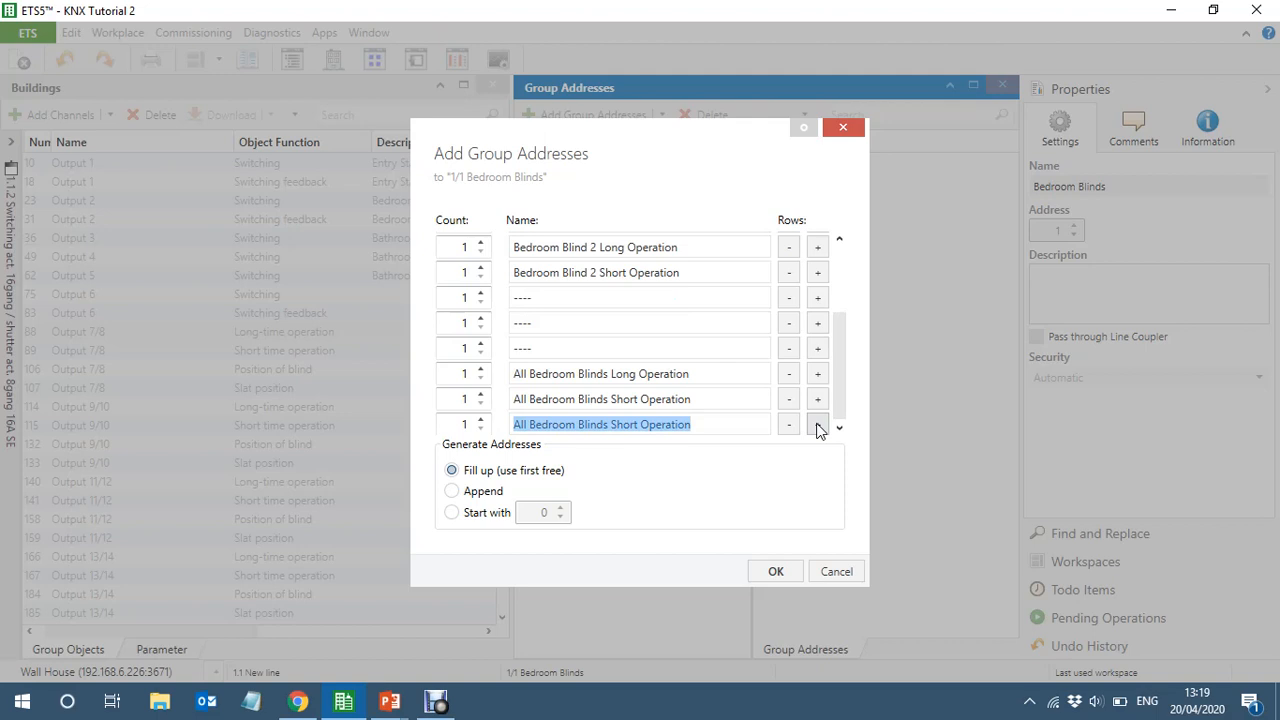
text(----)
click(822, 426)
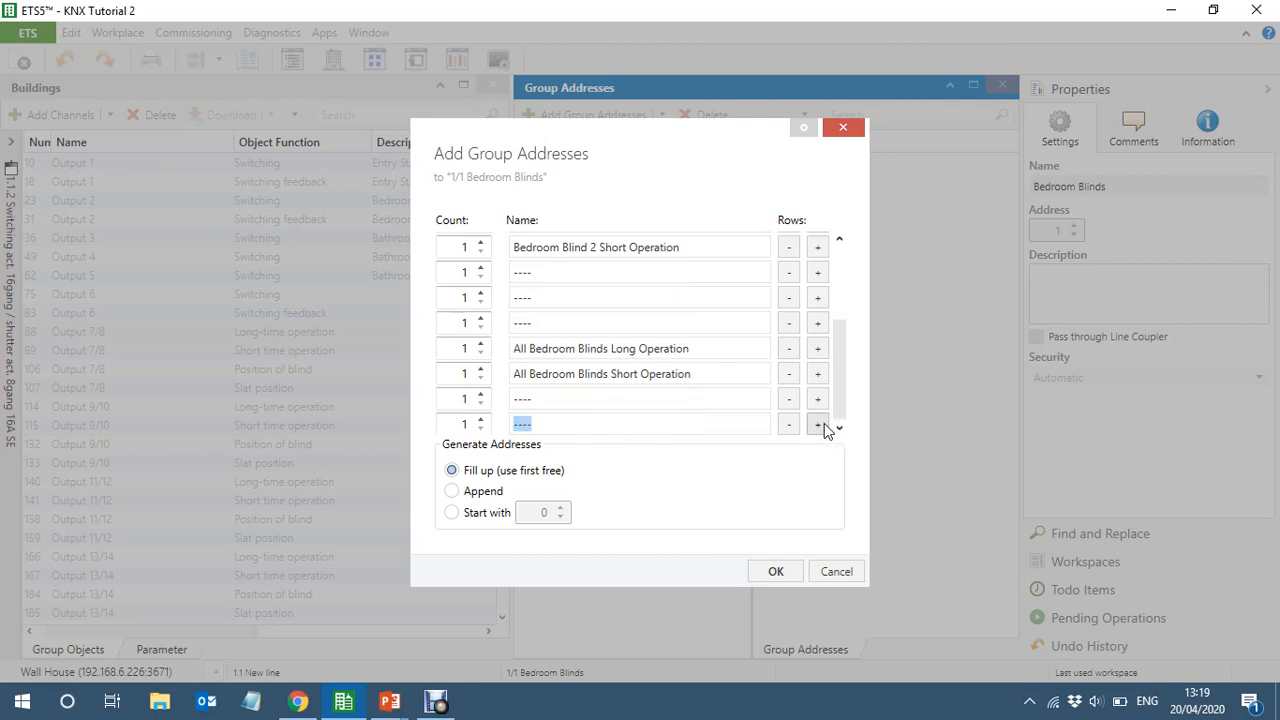
click(824, 423)
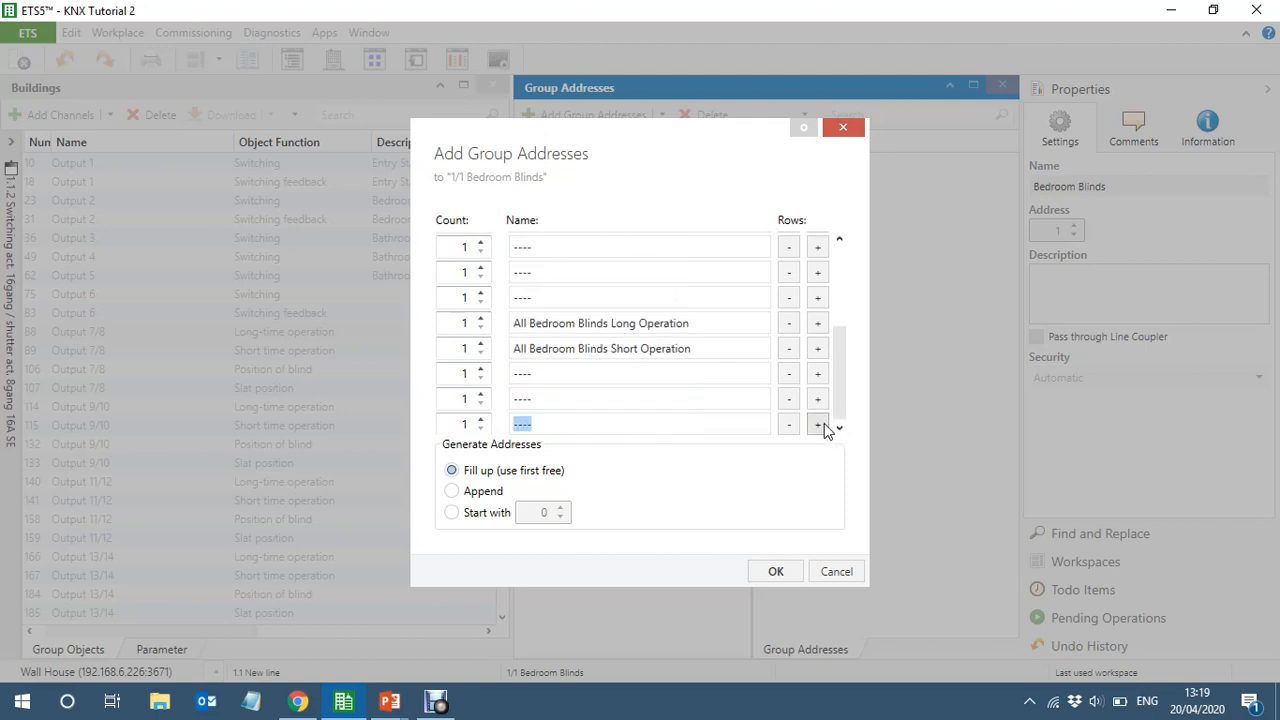
click(774, 571)
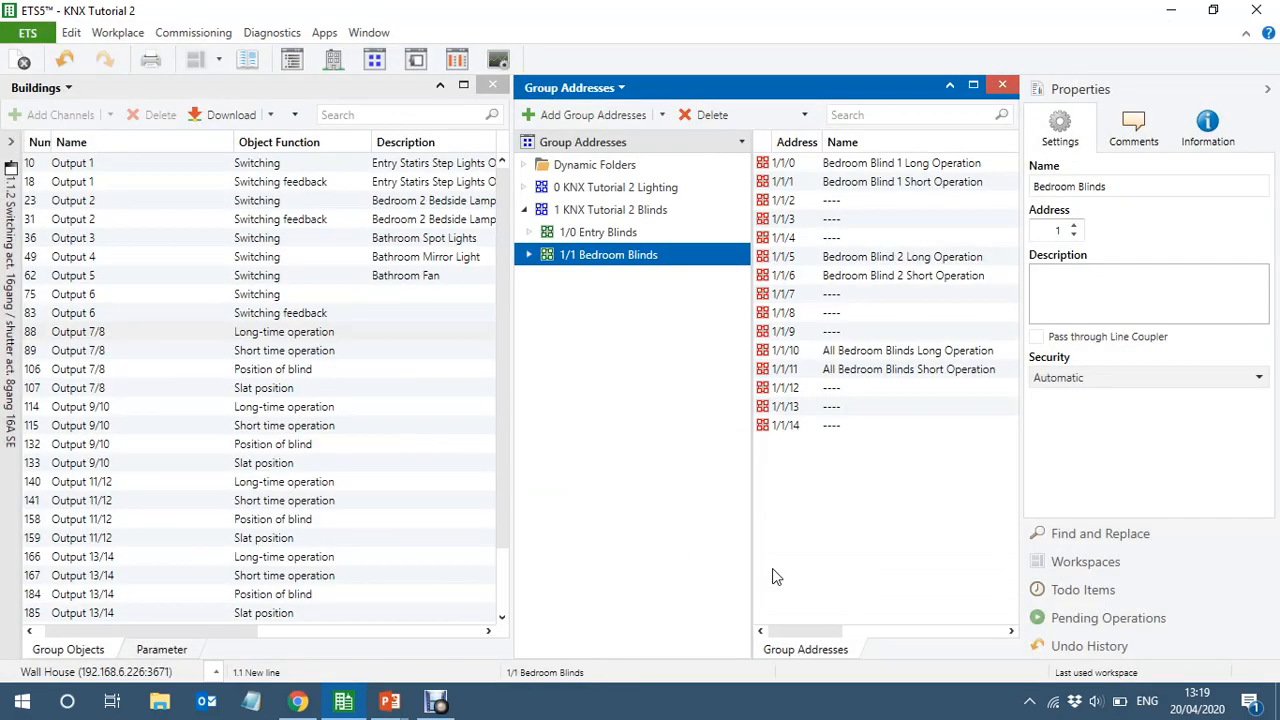
Copy the three "----" placeholders 1/1/2 to 1/1/4 into 1/0 Entry Blinds with Paste Special, filling up the first free addresses
click(593, 233)
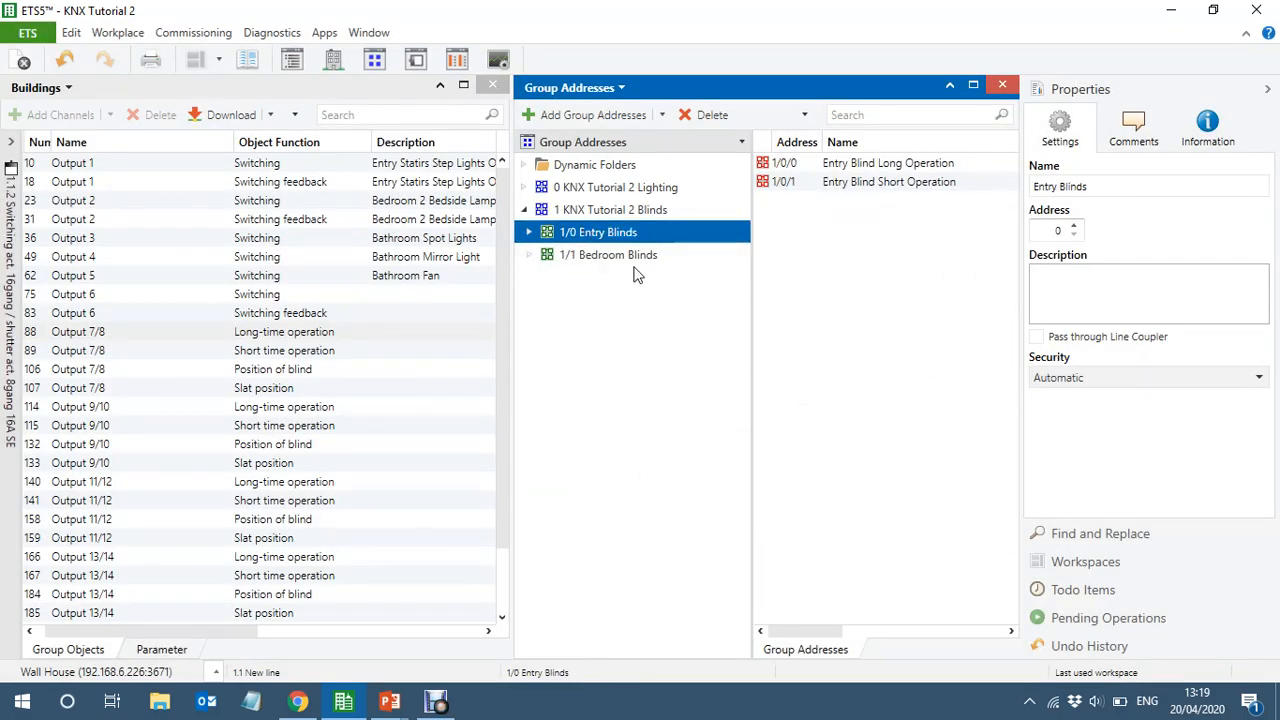
click(611, 255)
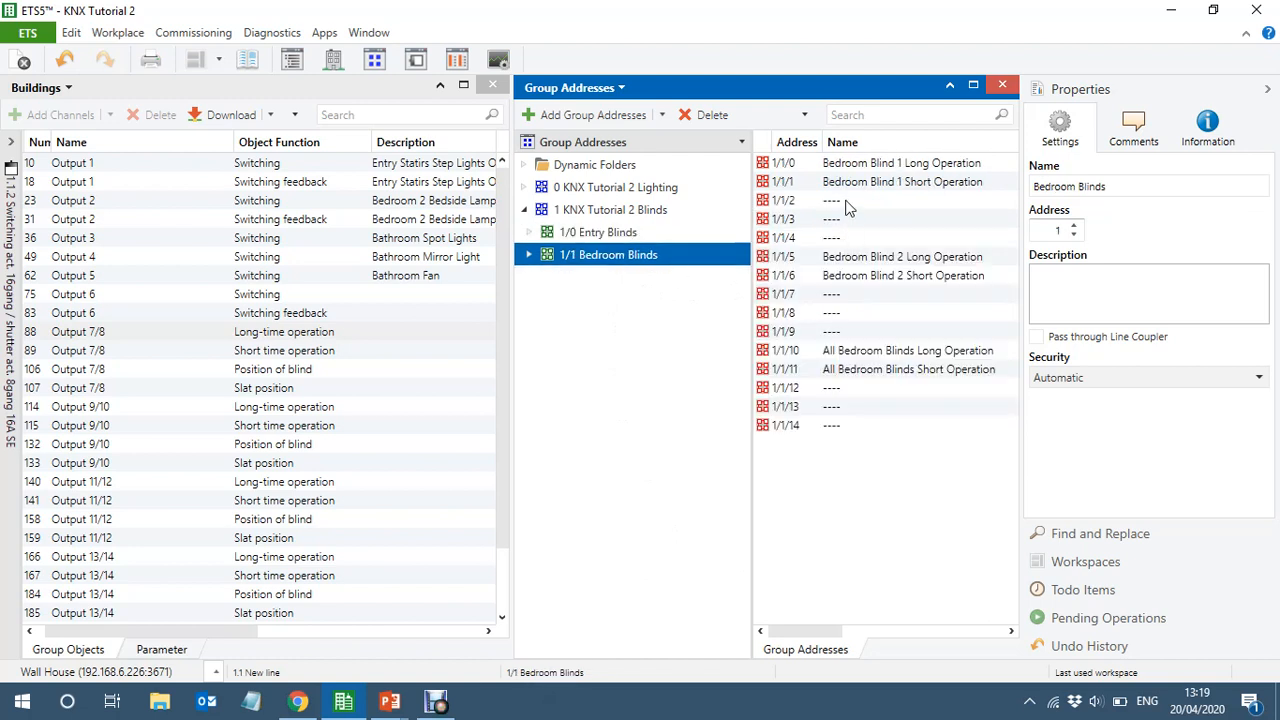
click(845, 204)
key(shift+Down)
key(shift+Down)
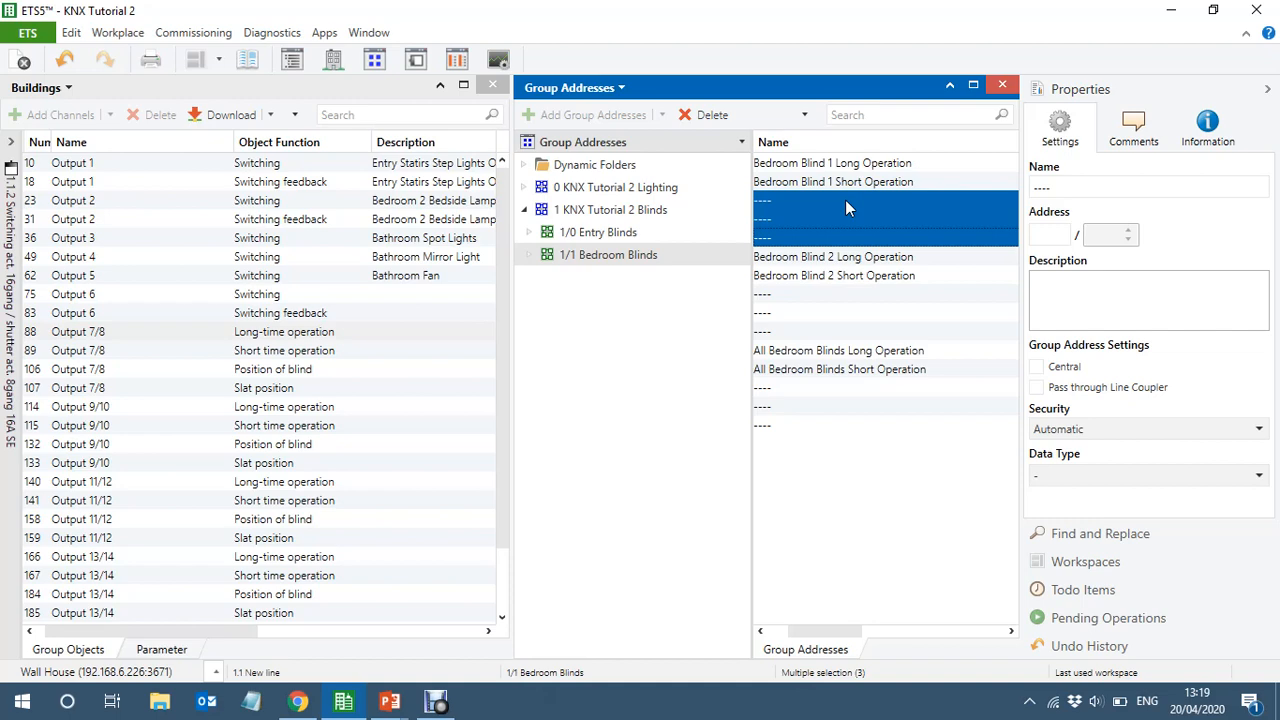
click(613, 232)
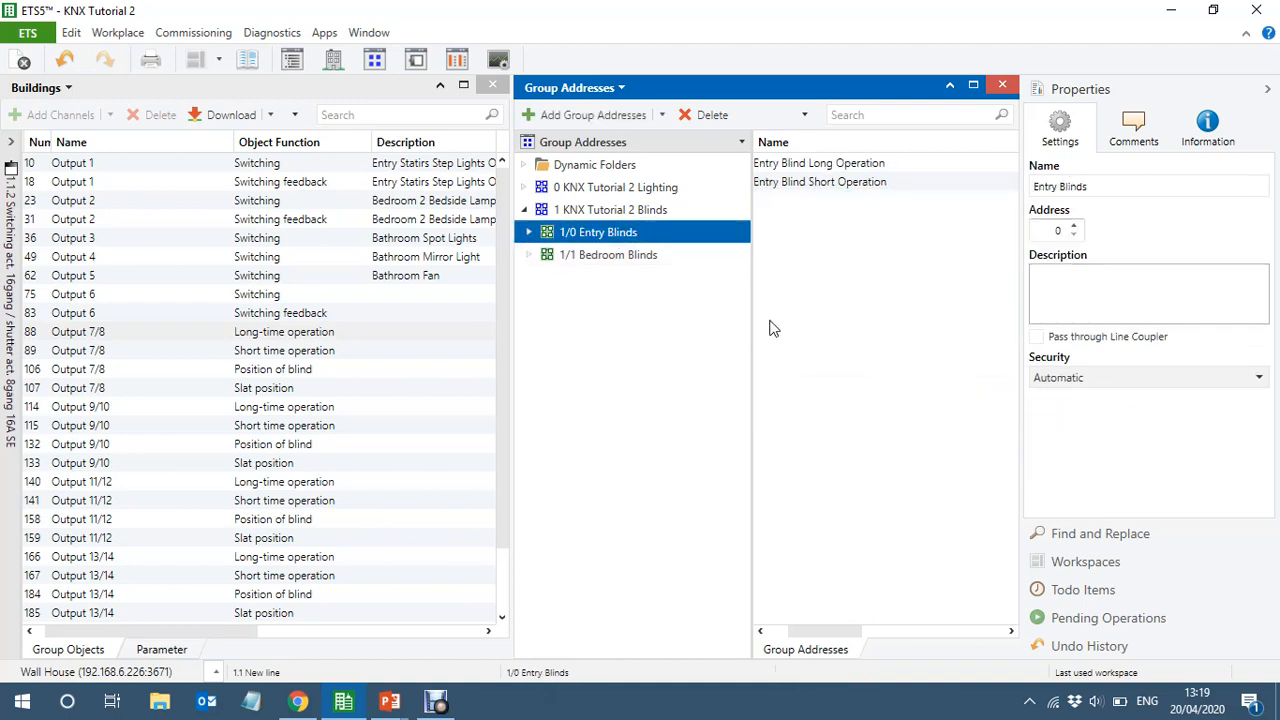
key(ctrl+shift+v)
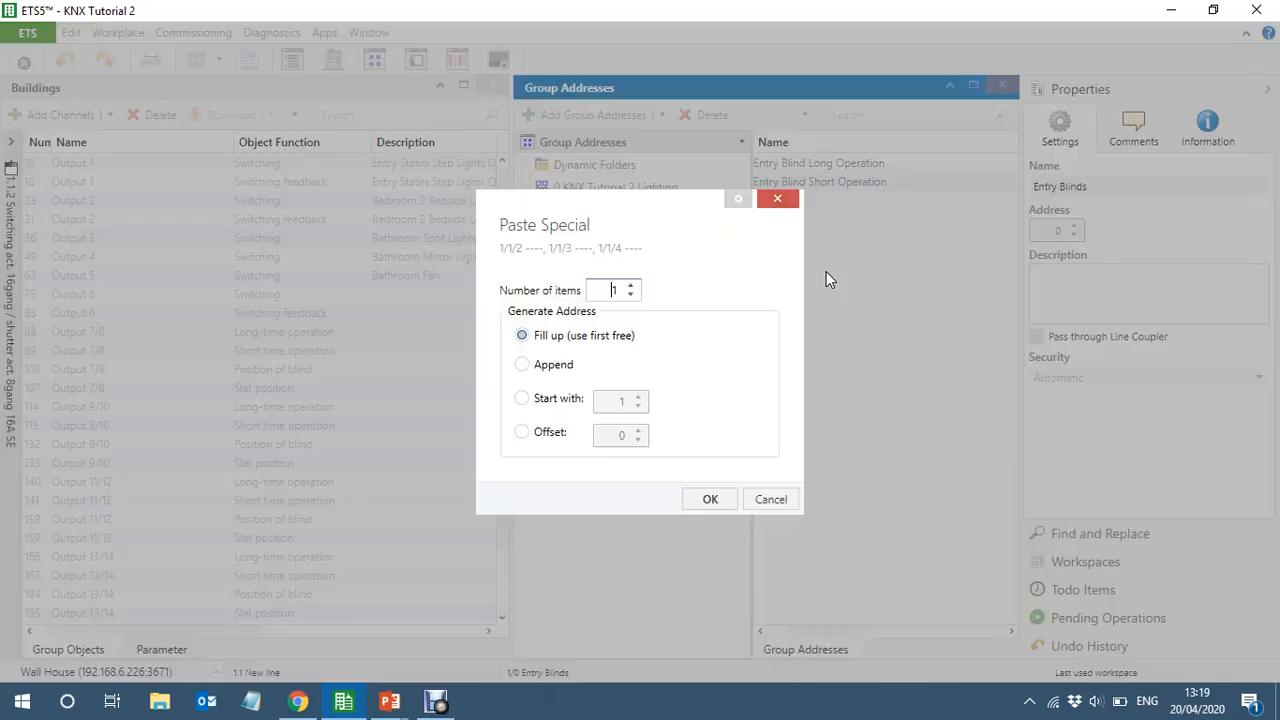
click(705, 502)
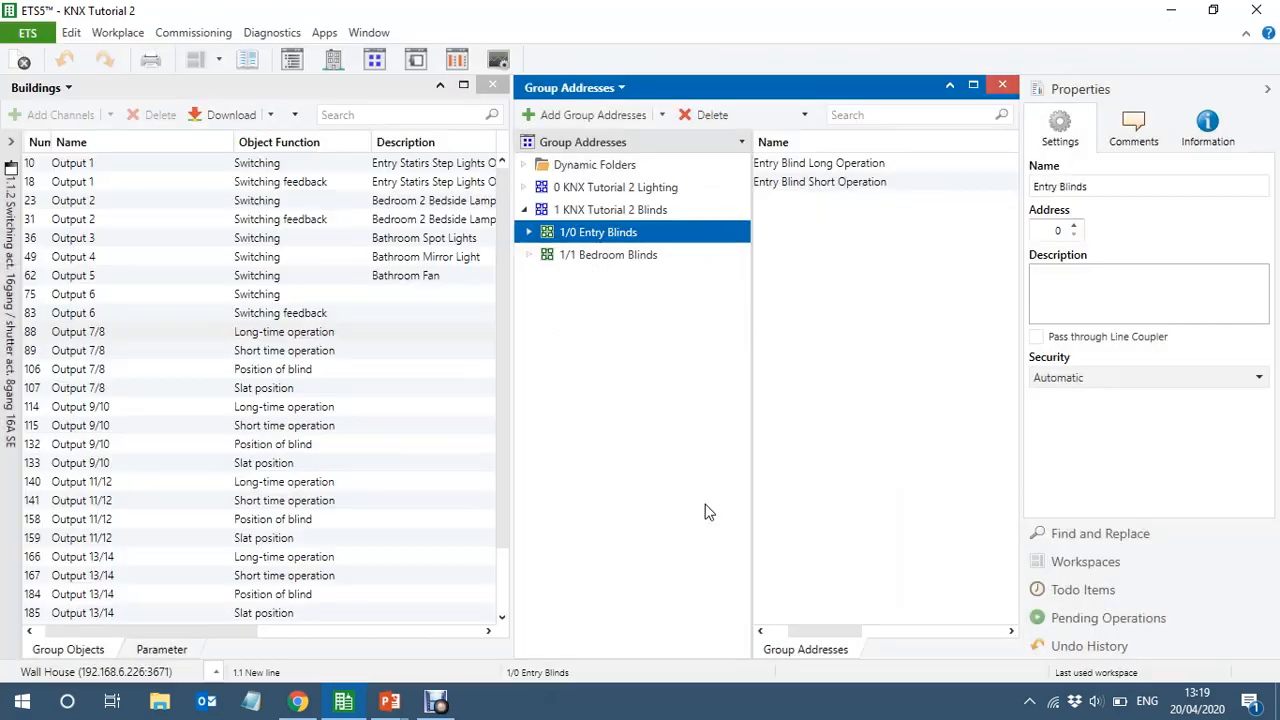
drag(750, 389, 686, 379)
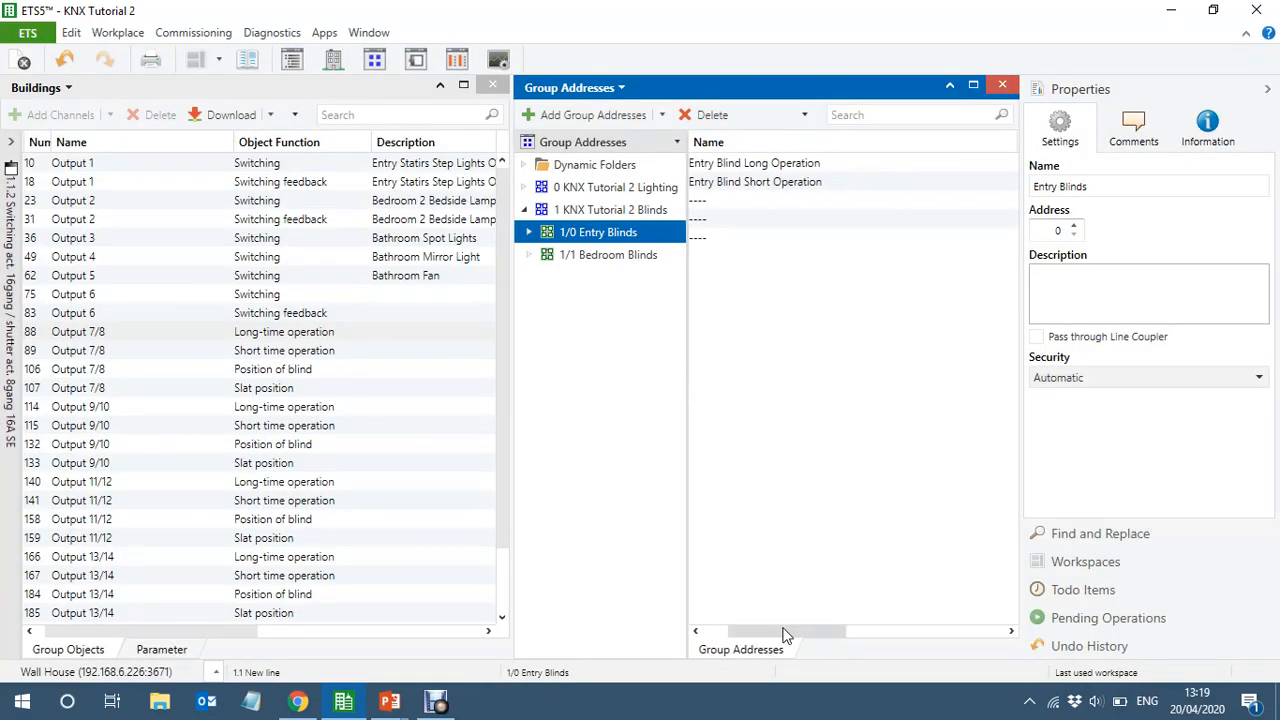
drag(789, 631, 727, 635)
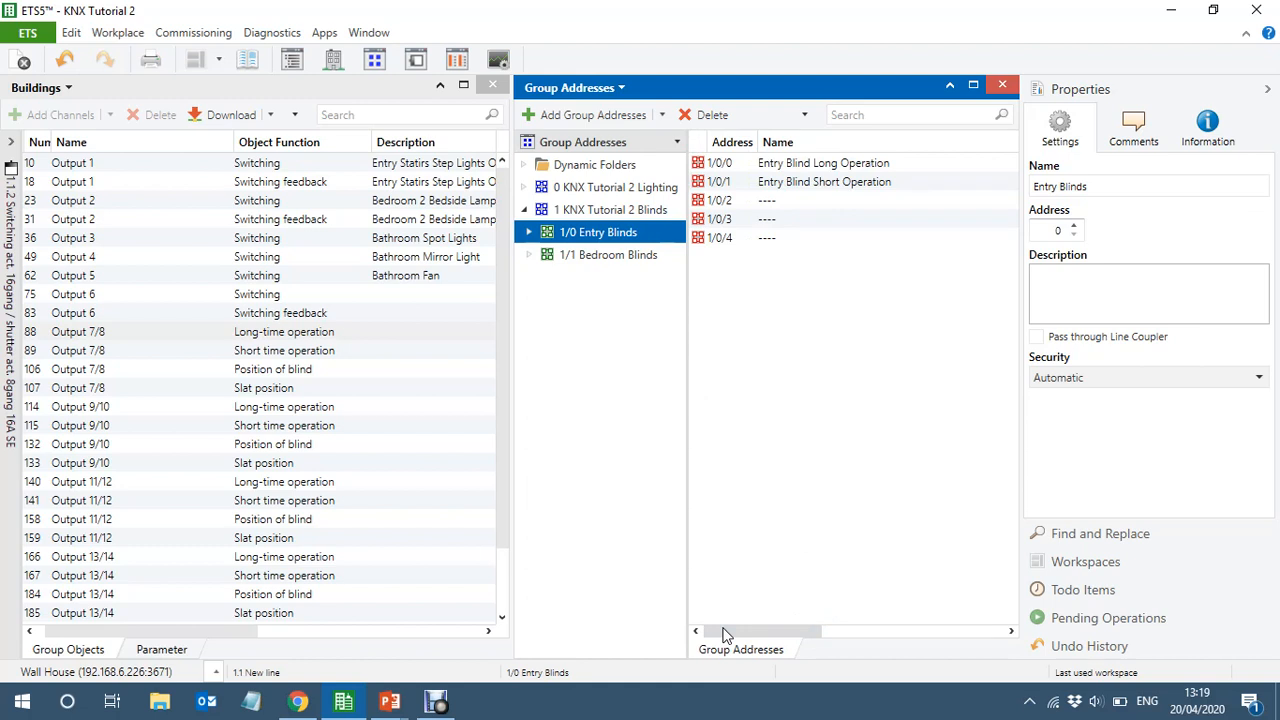
Link the Output 7/8 long-time and short time operation objects to Entry Blind Long Operation and Entry Blind Short Operation respectively
click(183, 332)
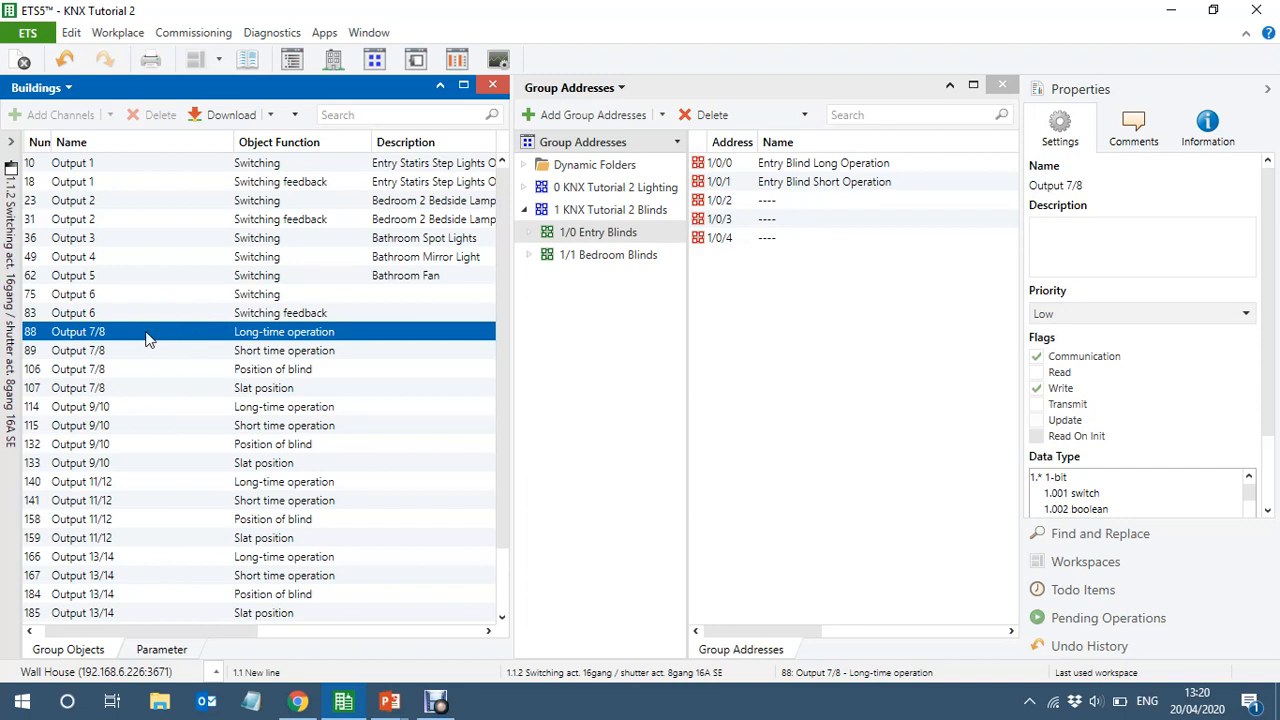
drag(145, 338, 862, 159)
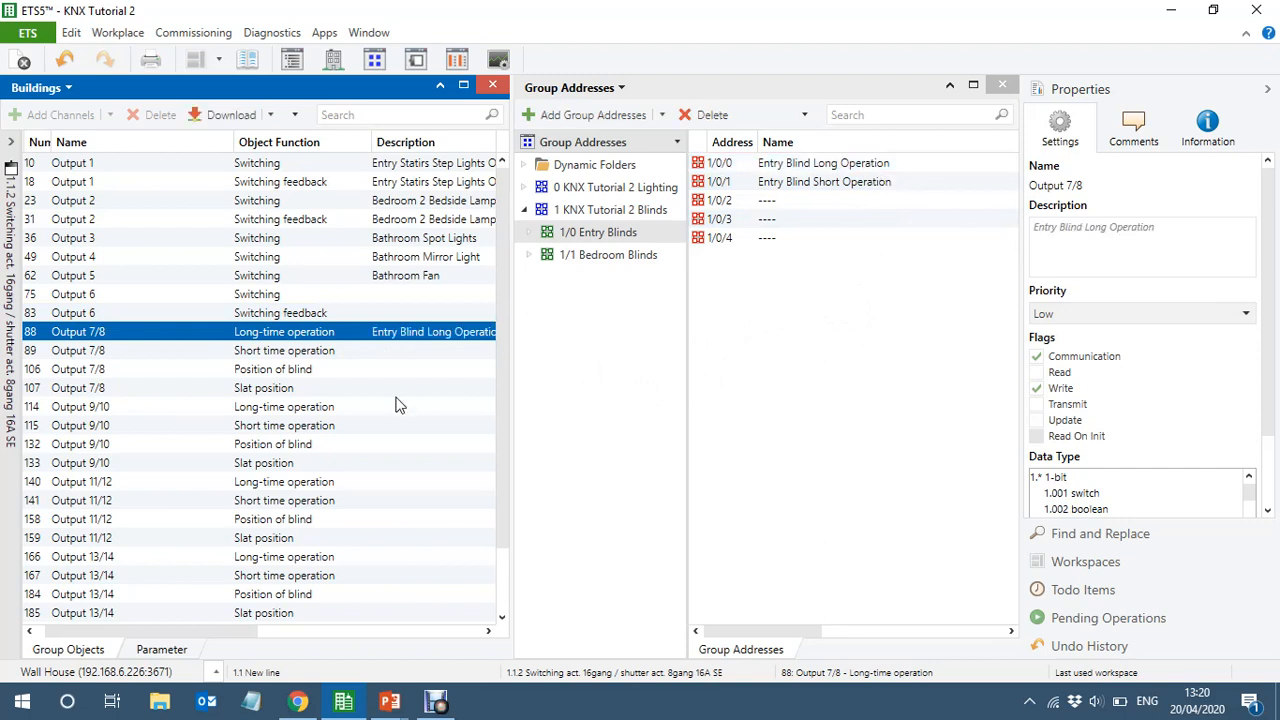
drag(168, 350, 885, 186)
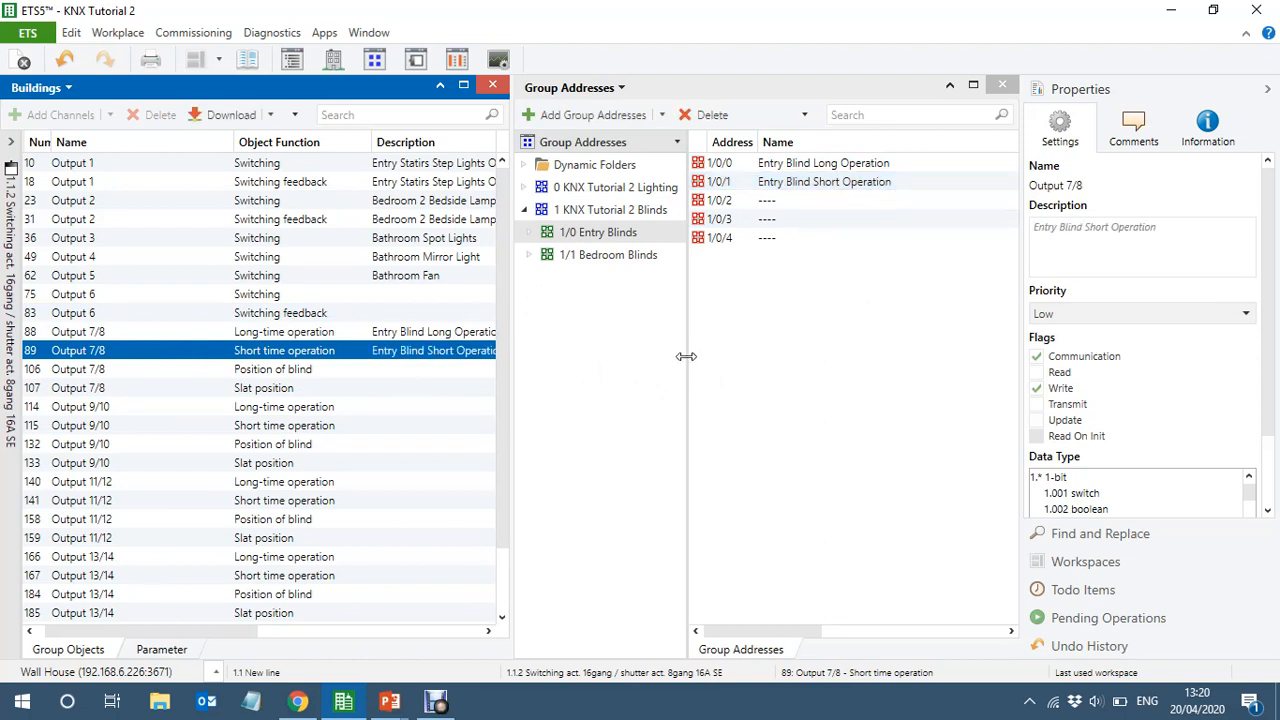
Show the 1/1 Bedroom Blinds addresses and link the Output 9/10 long-time operation object to Bedroom Blind 1 Long Operation
click(603, 258)
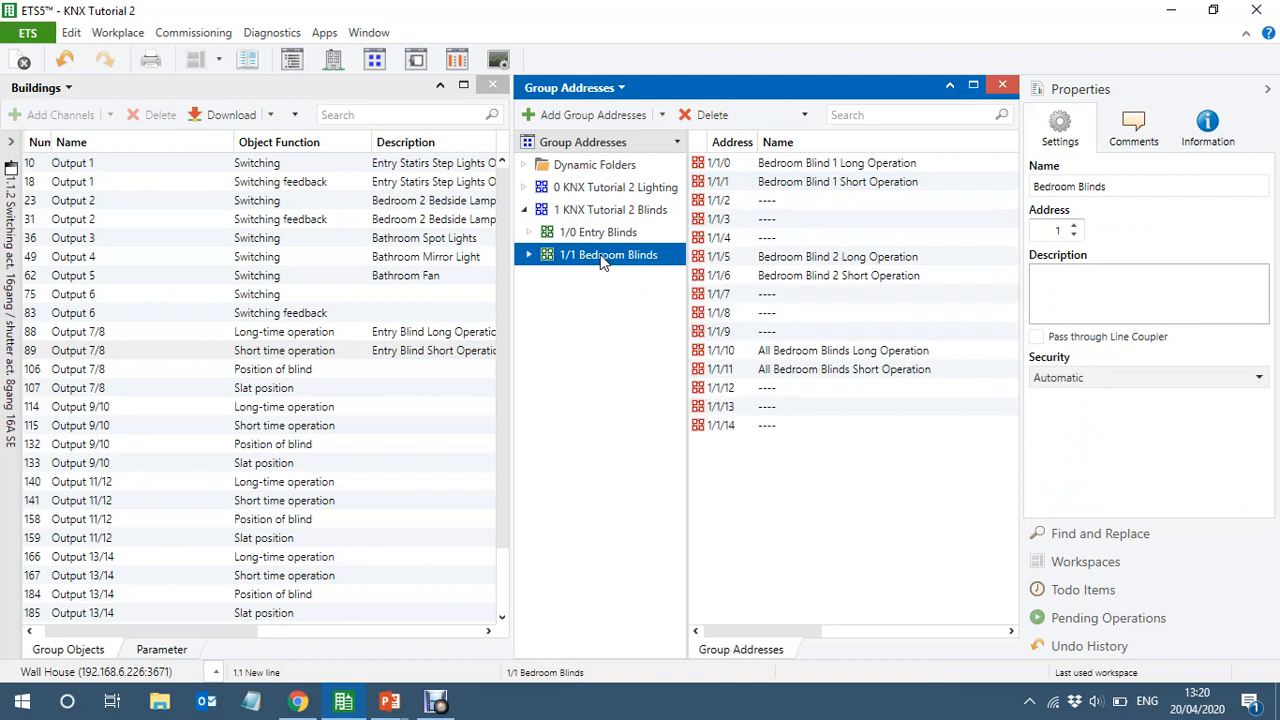
click(1268, 93)
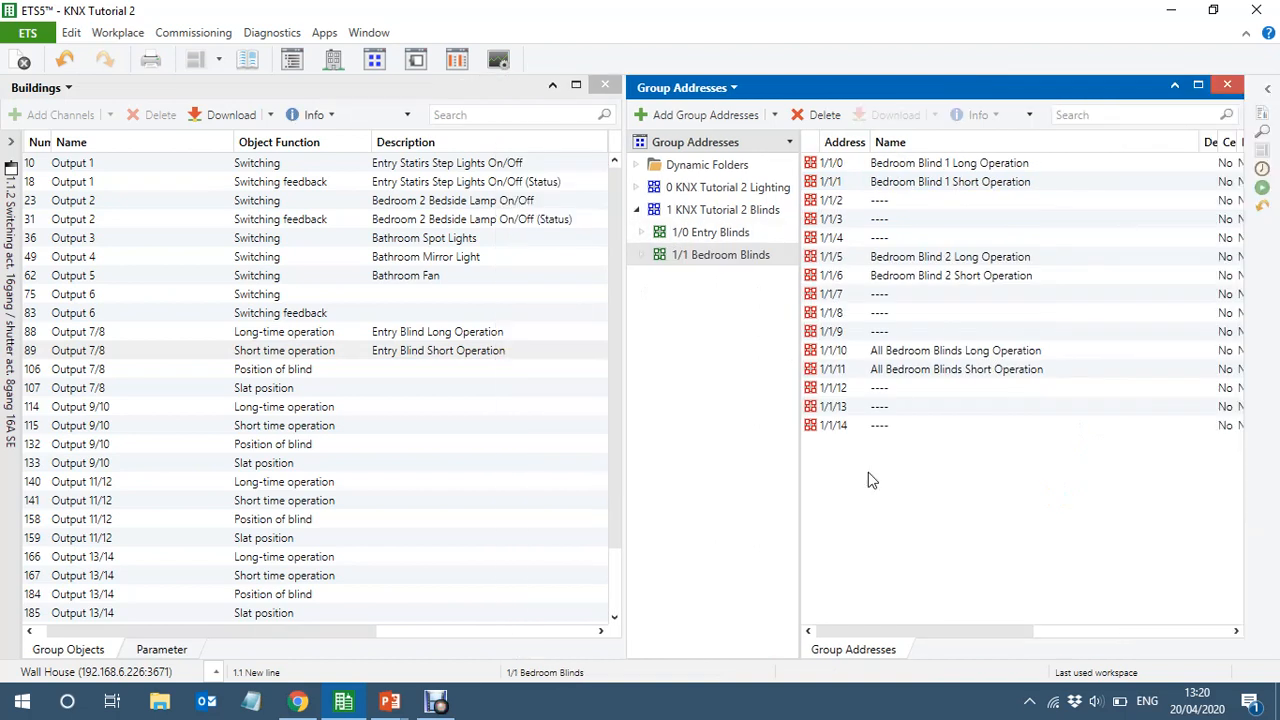
click(800, 490)
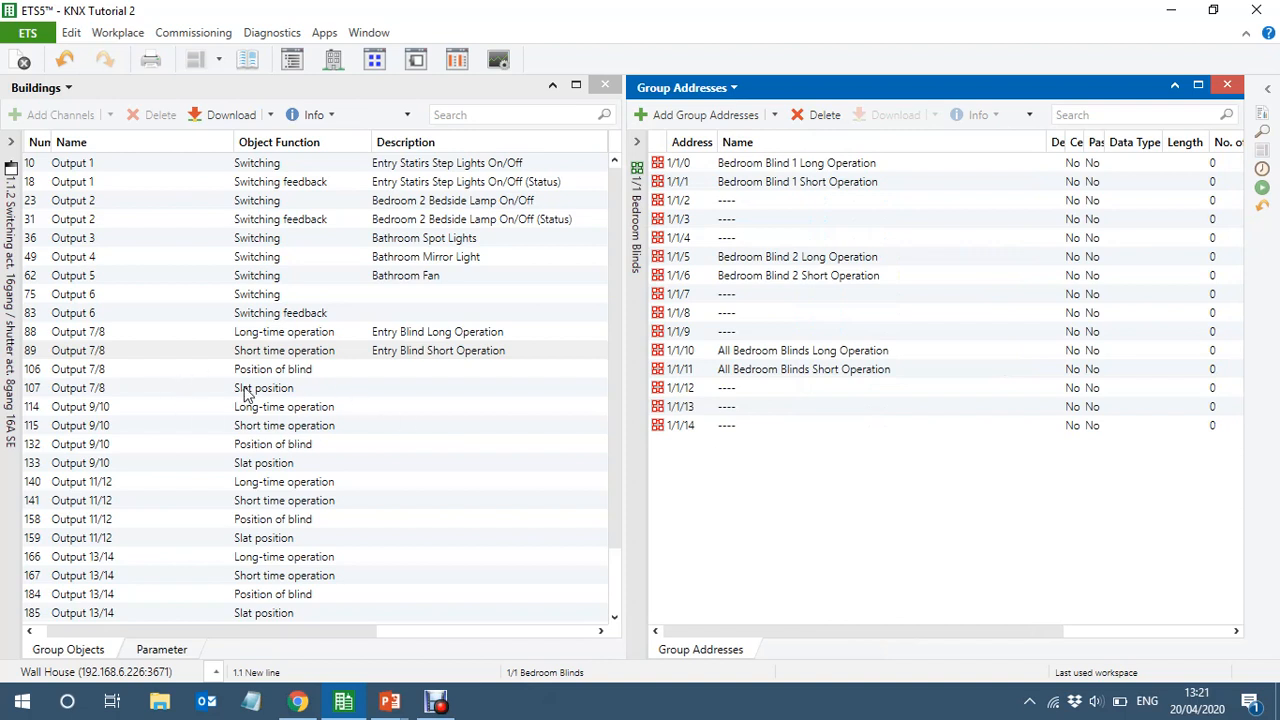
click(177, 410)
drag(177, 412, 902, 165)
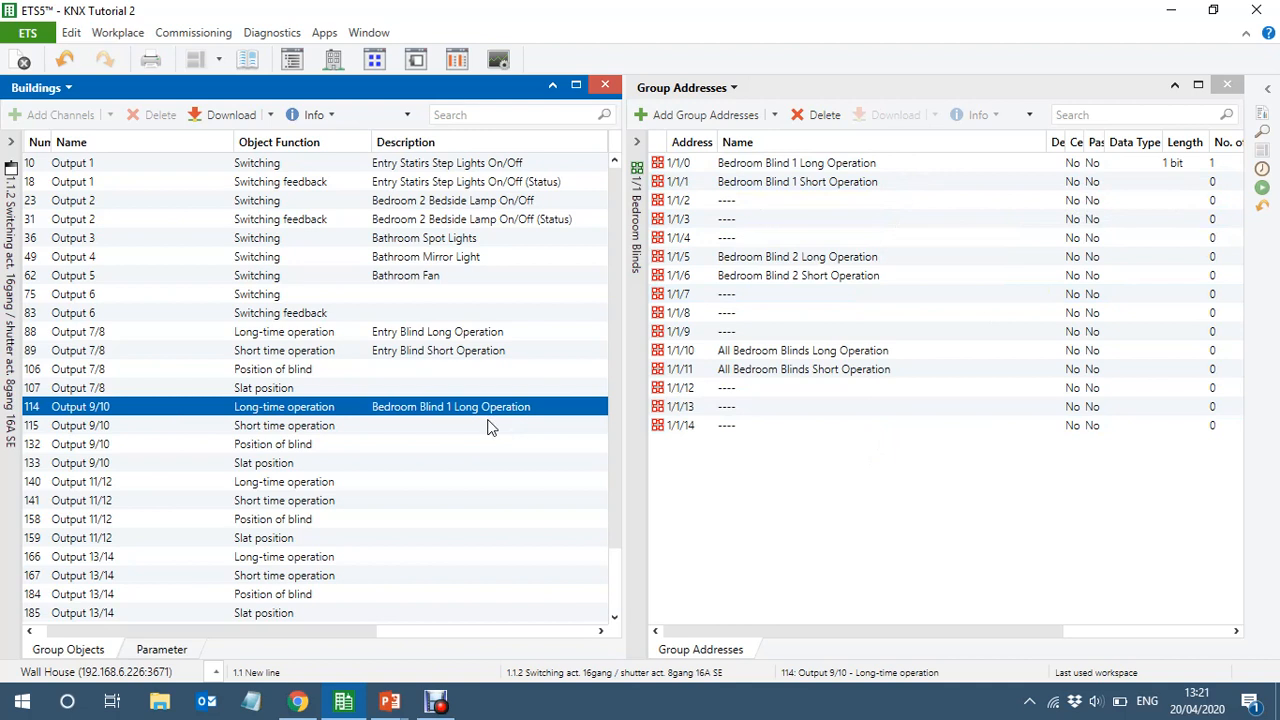
Link Output 9/10 short time operation to Bedroom Blind 1 Short Operation, and Output 11/12 long-time and short time operation to the matching Bedroom Blind 2 addresses
click(344, 428)
drag(344, 428, 884, 183)
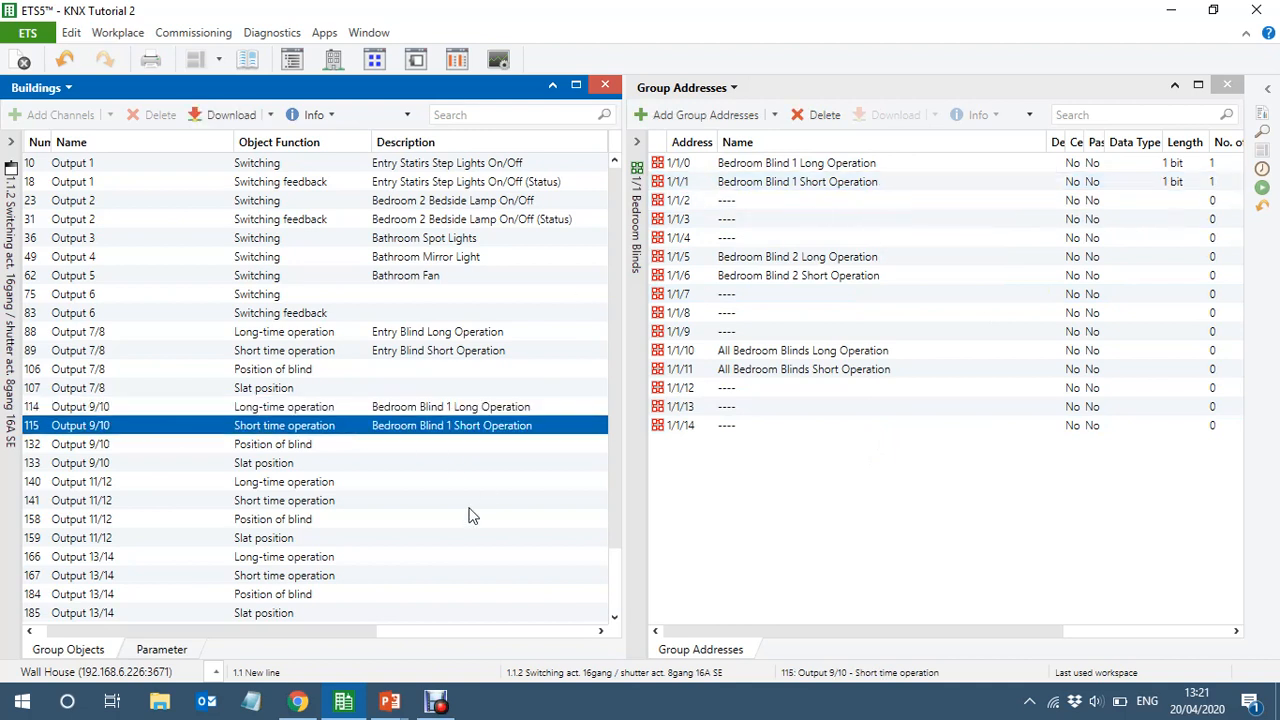
drag(338, 484, 908, 257)
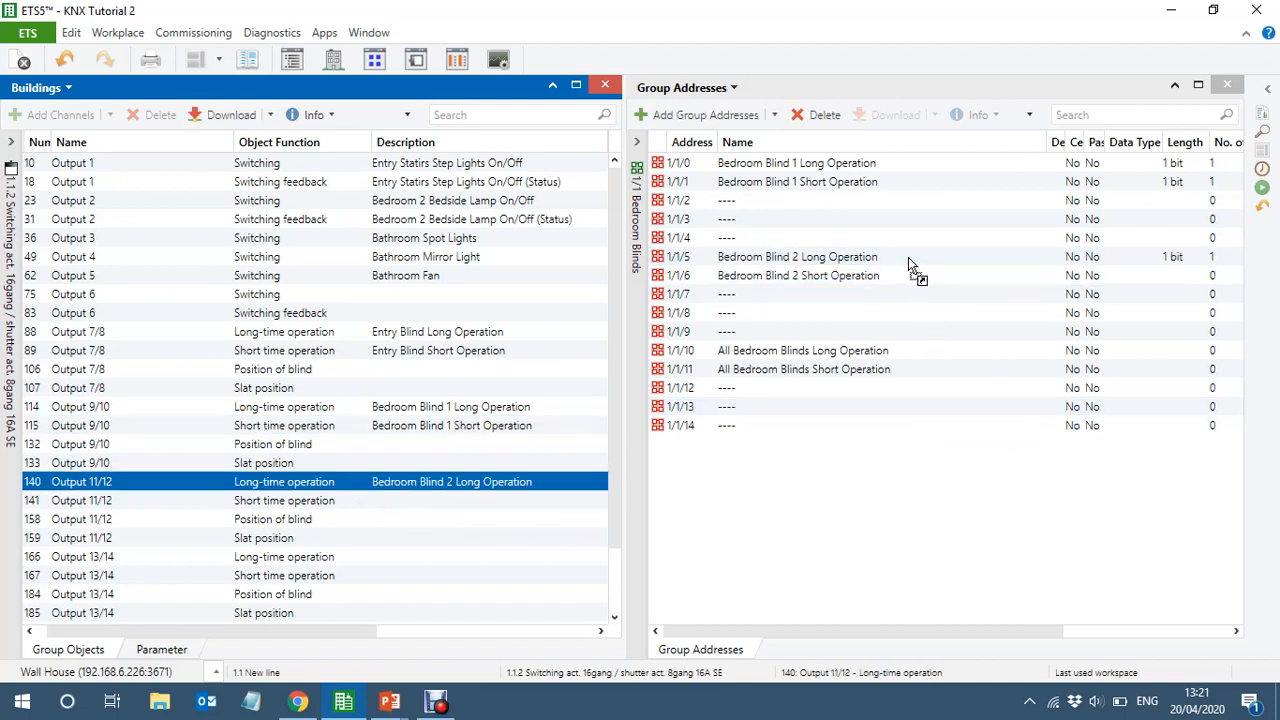
drag(366, 503, 899, 273)
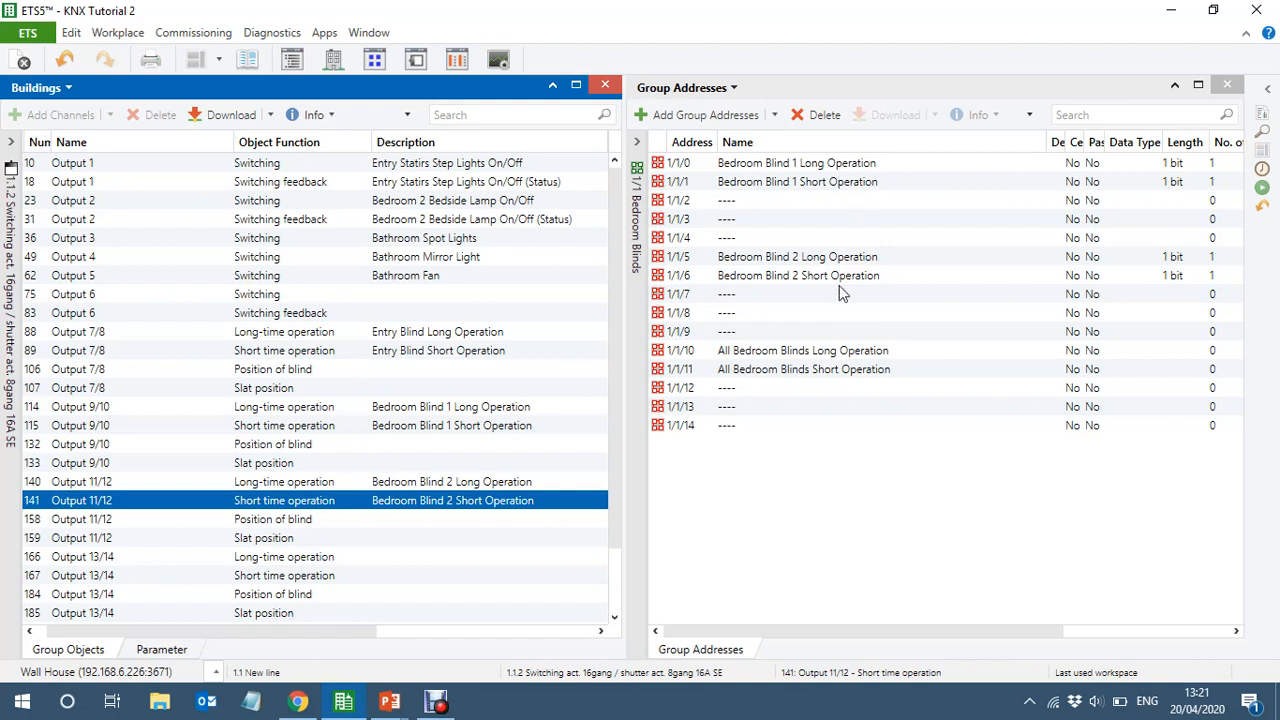
Link the Output 9/10 and 11/12 long-time objects to All Bedroom Blinds Long Operation and their short time objects to All Bedroom Blinds Short Operation
click(348, 407)
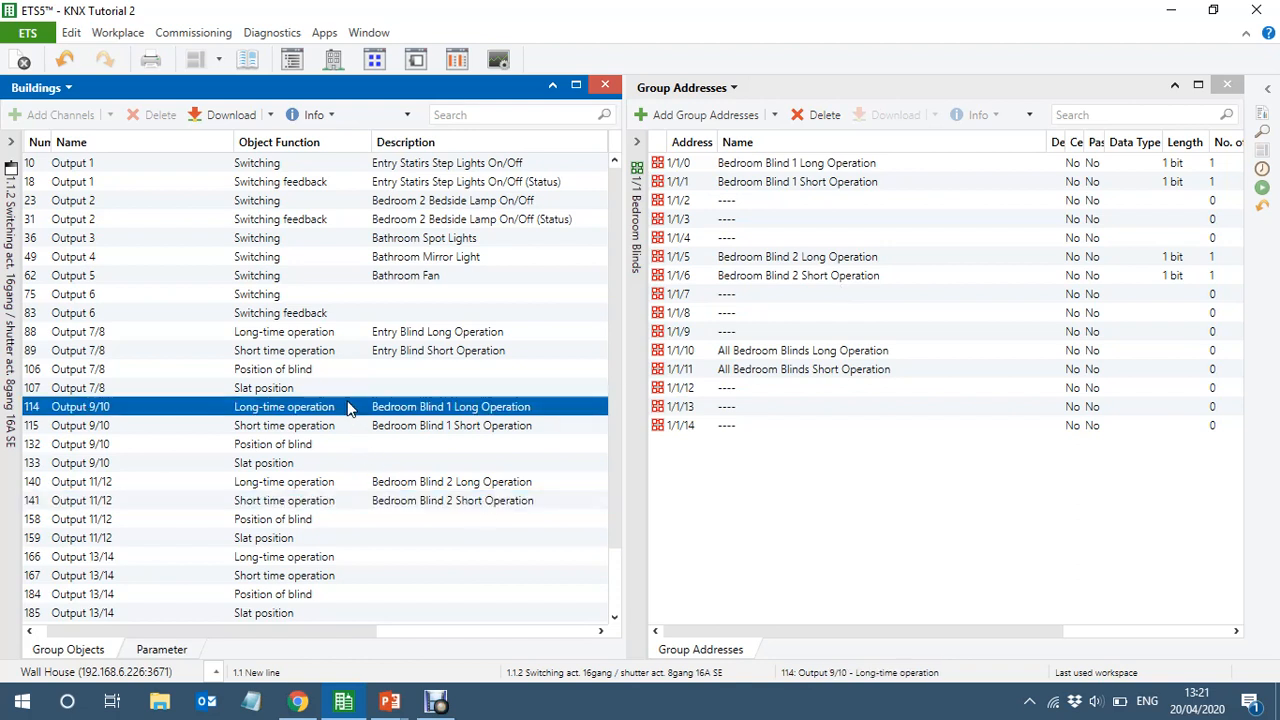
ctrl+click(341, 484)
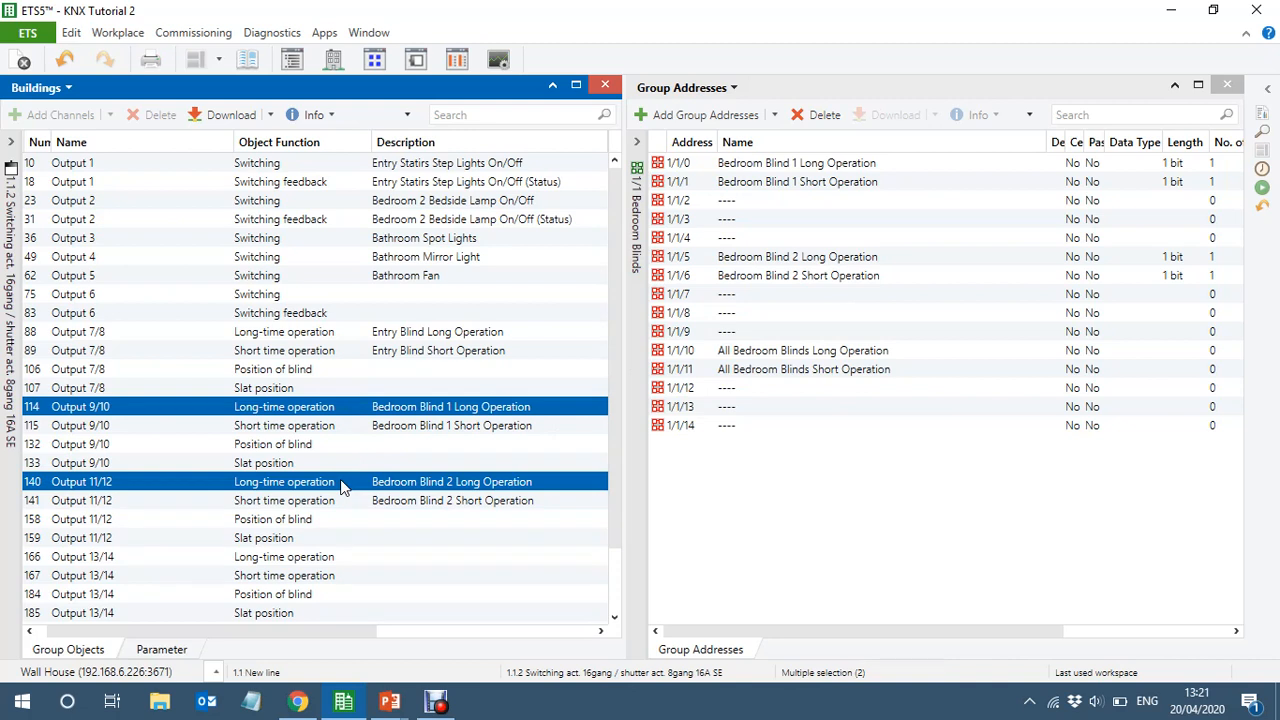
drag(341, 484, 802, 364)
click(342, 428)
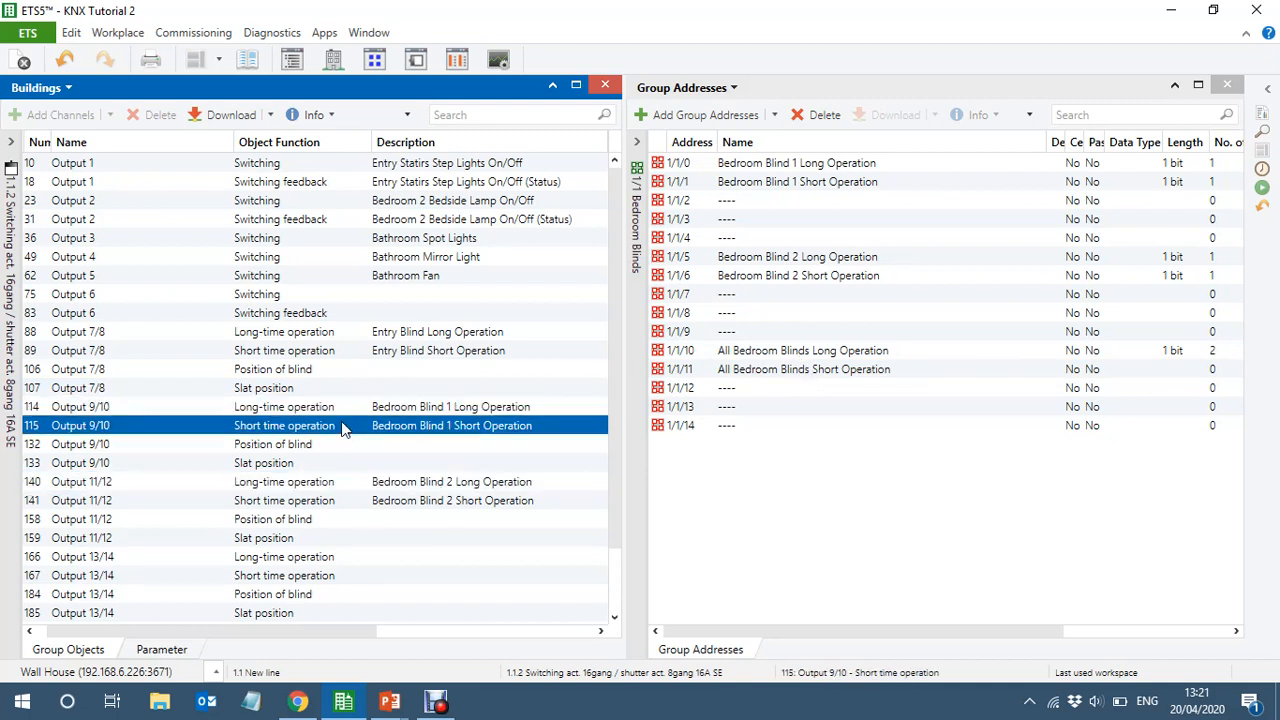
ctrl+click(350, 504)
drag(350, 504, 828, 377)
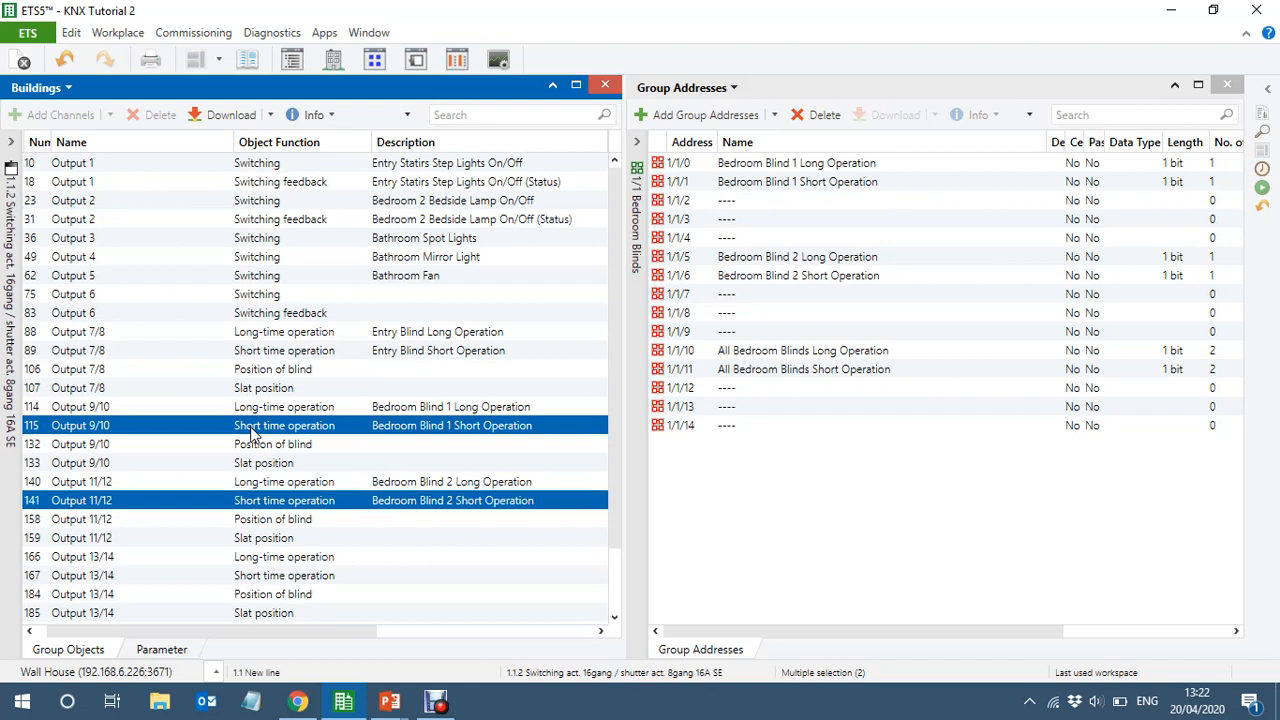
Show the Entry devices and delete the 1.1.3 KNX 1 Push button sensor 3 comfort 3-gang
click(14, 447)
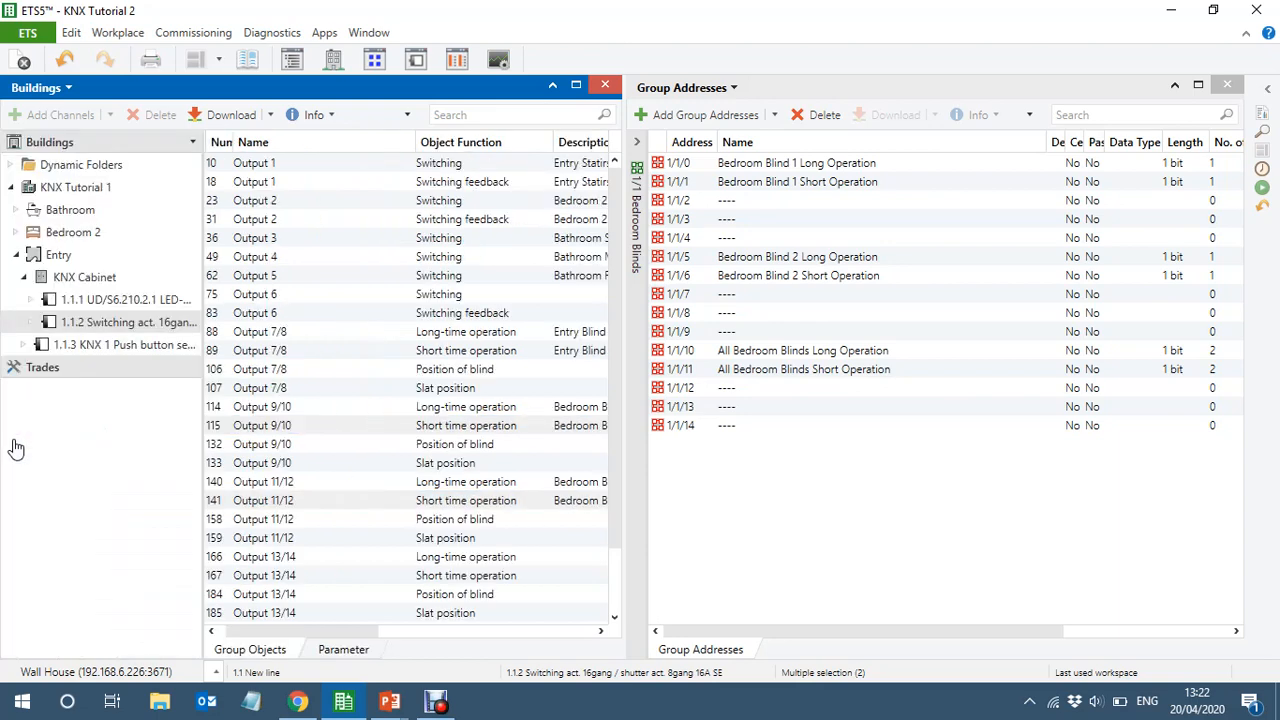
click(27, 281)
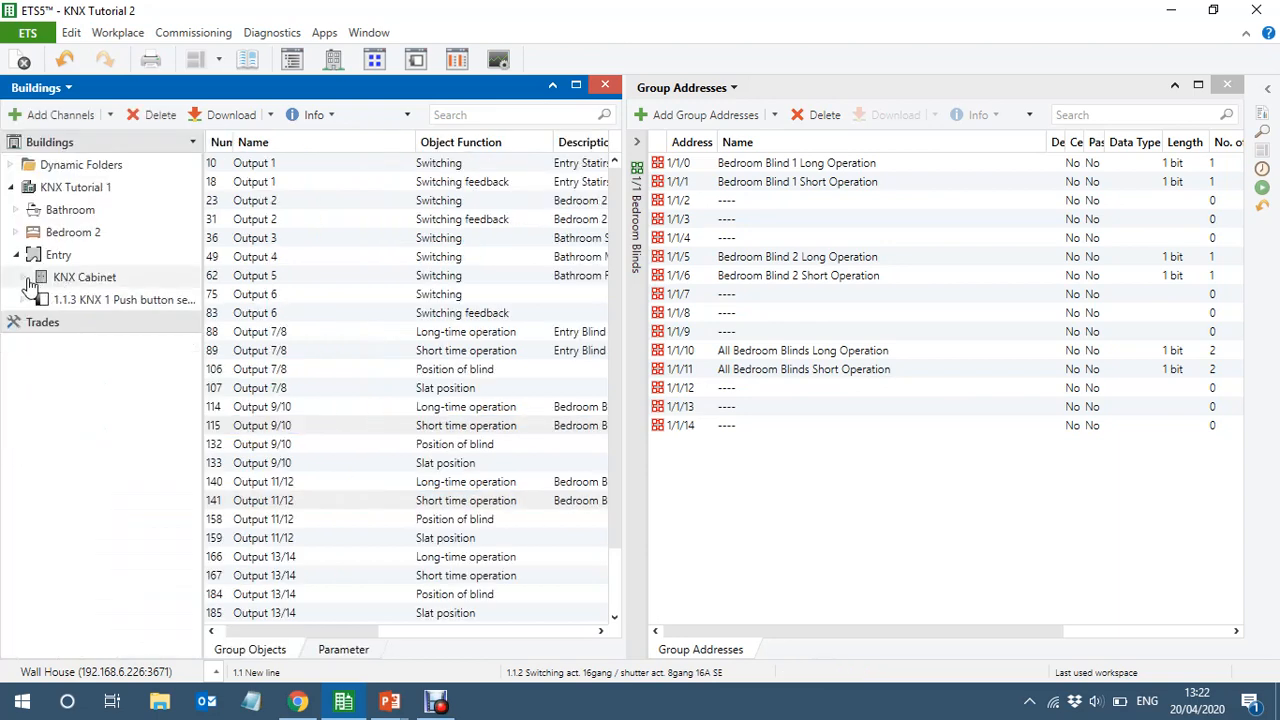
click(50, 258)
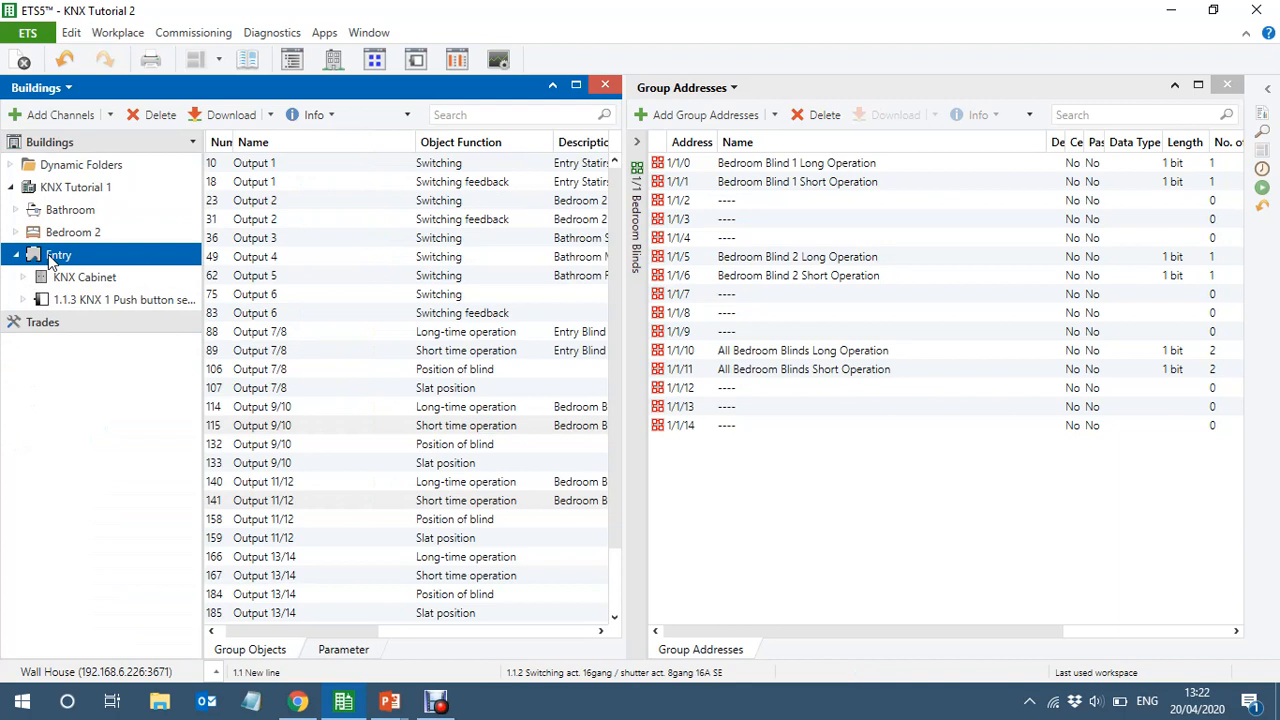
click(201, 351)
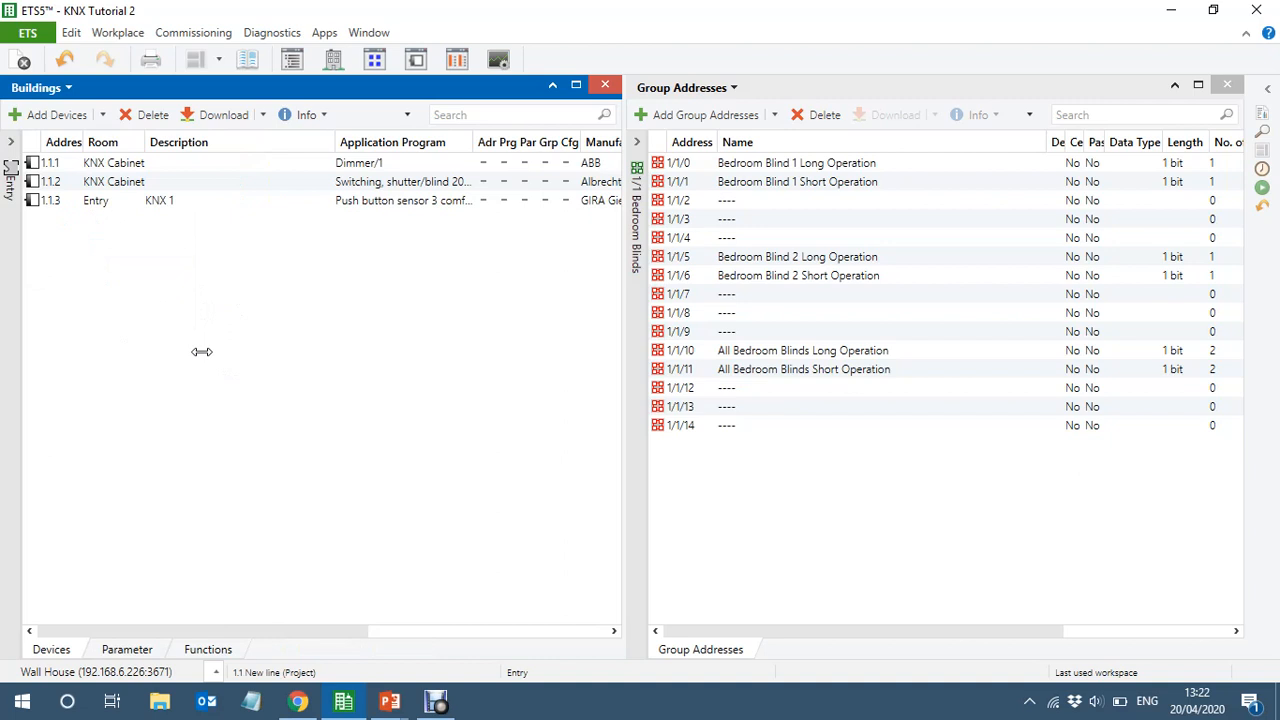
click(218, 205)
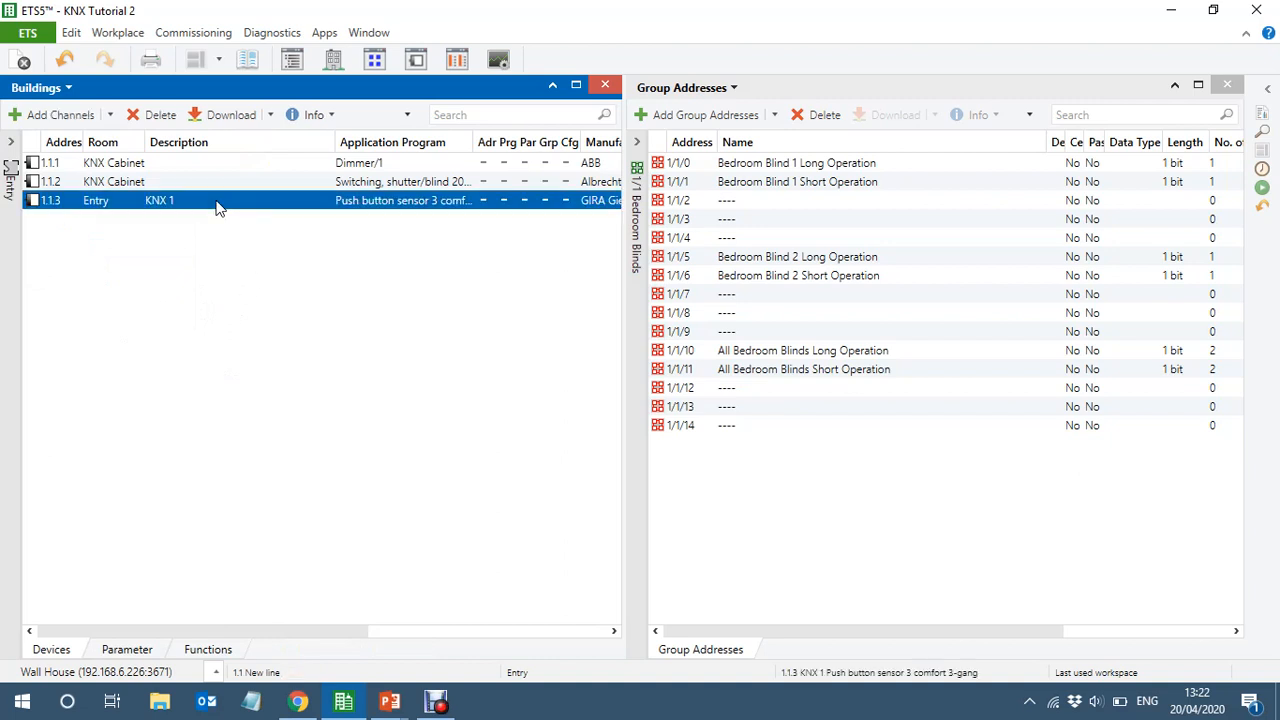
key(Delete)
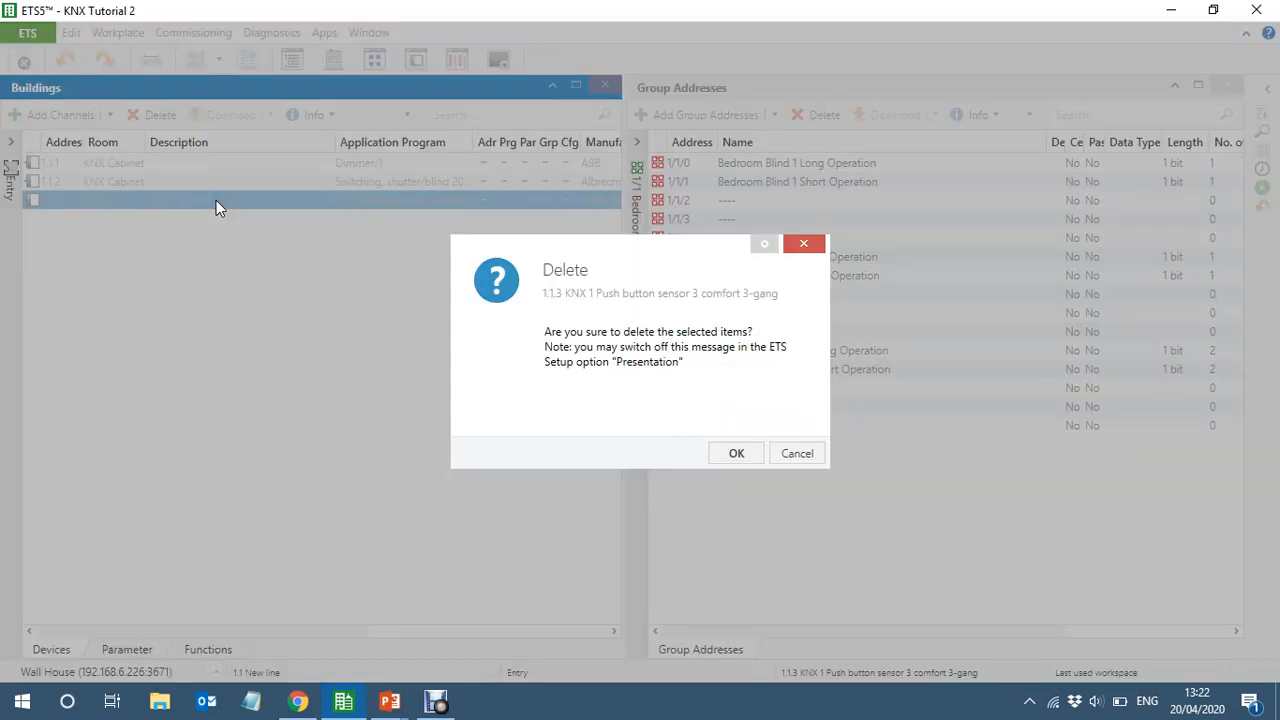
click(736, 453)
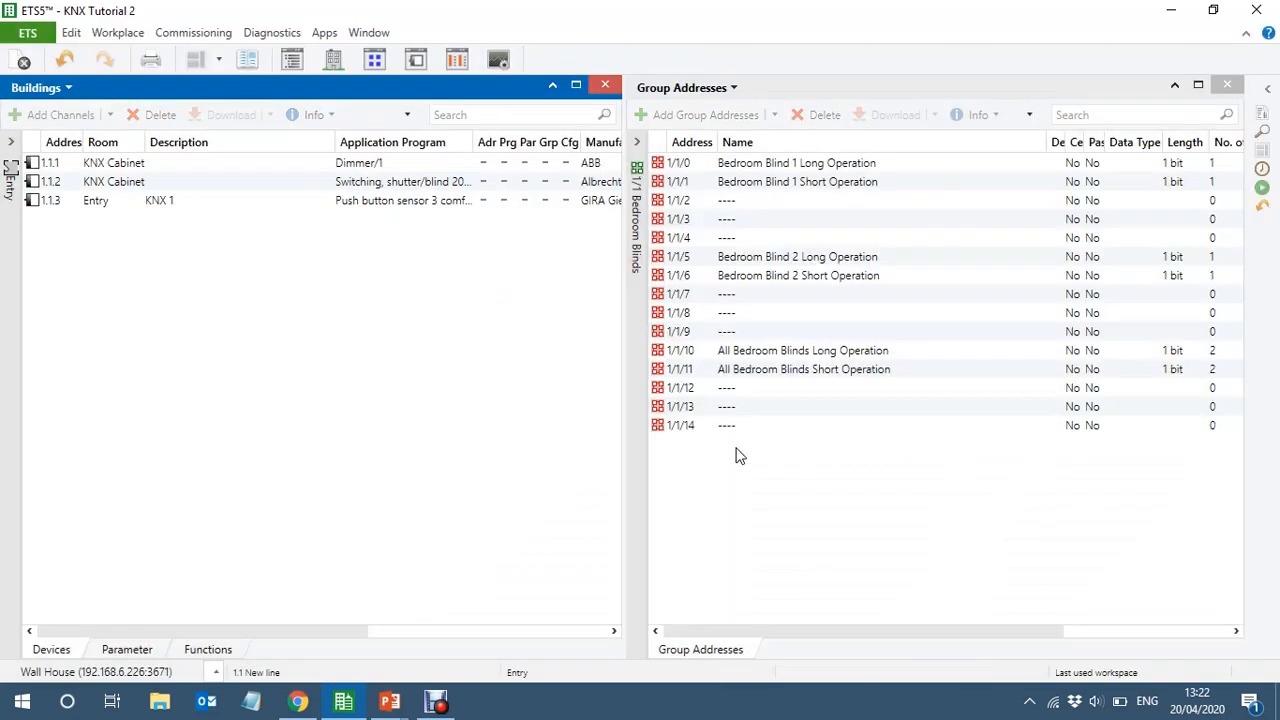
Delete the 1.1.4 KNX 1 Push button sensor 3 comfort 3-gang from Bedroom 2
click(14, 323)
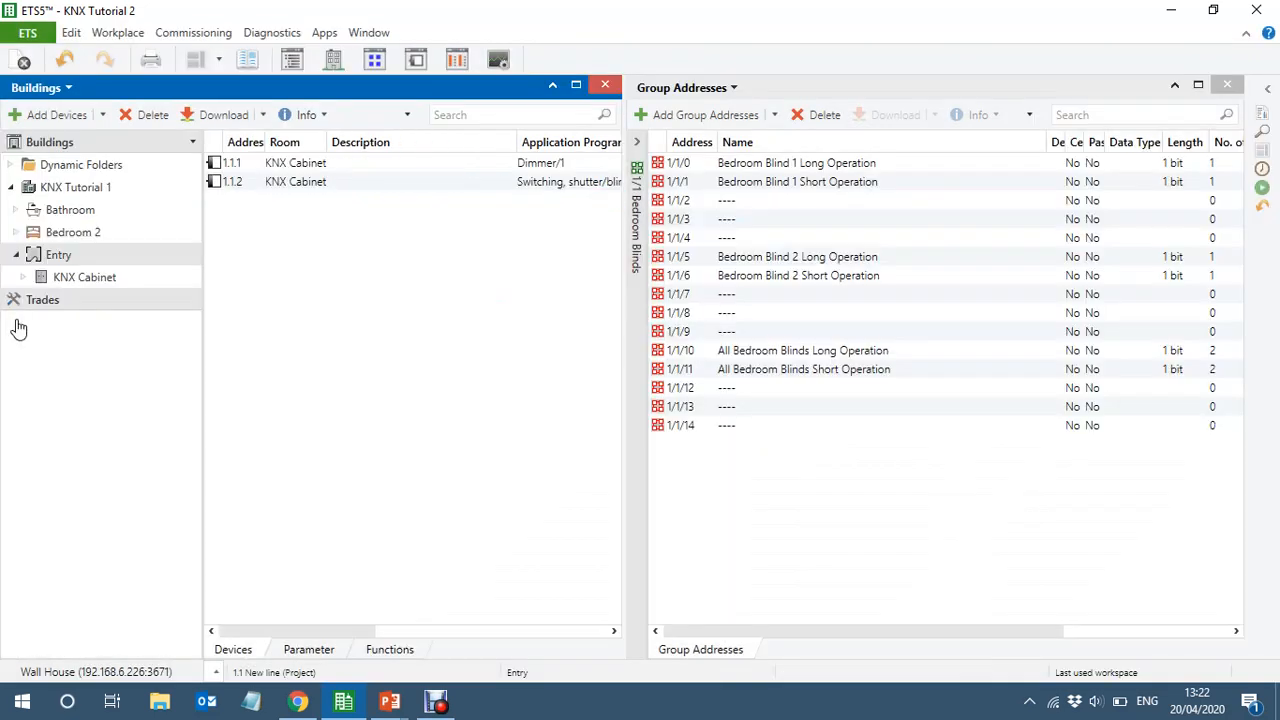
click(60, 232)
click(398, 163)
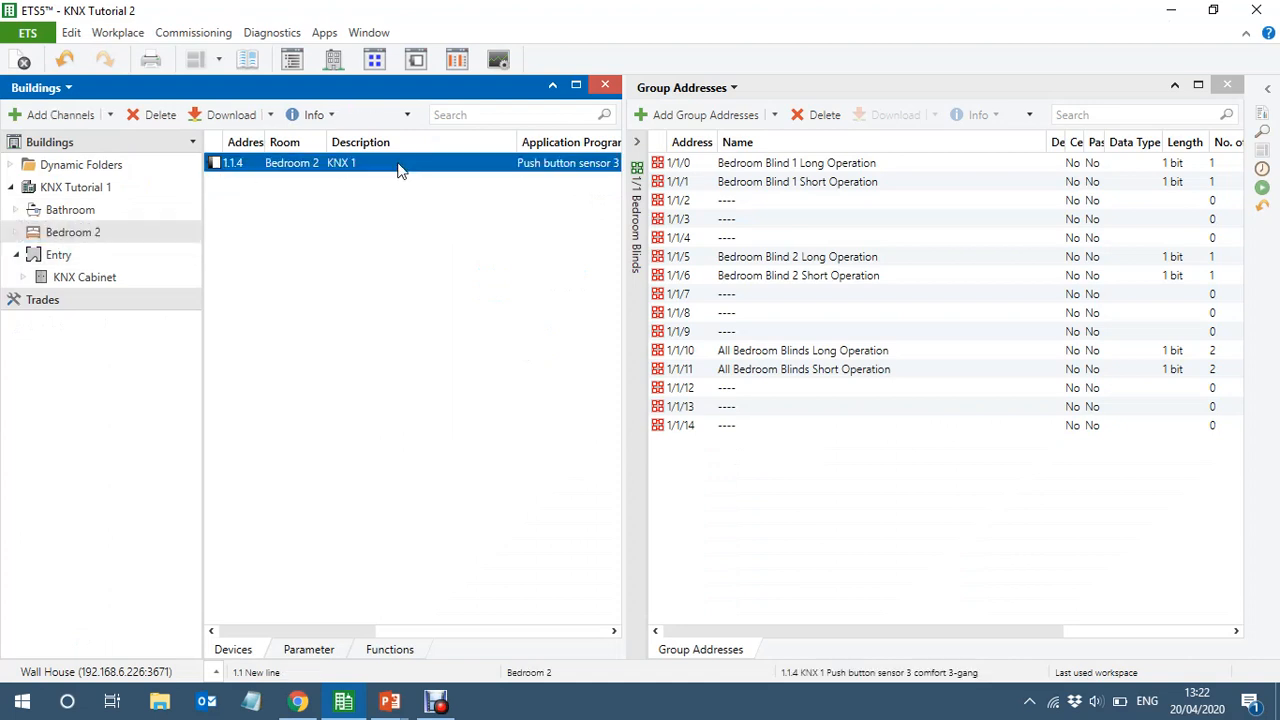
key(Delete)
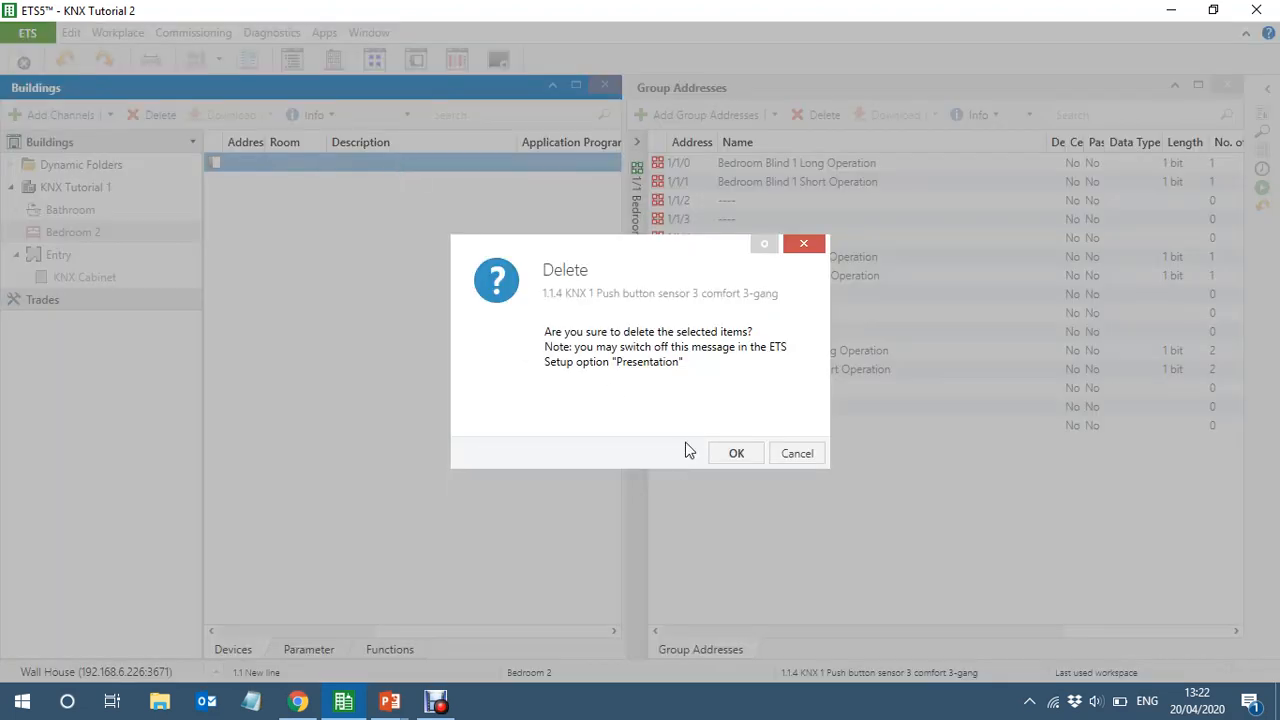
click(736, 453)
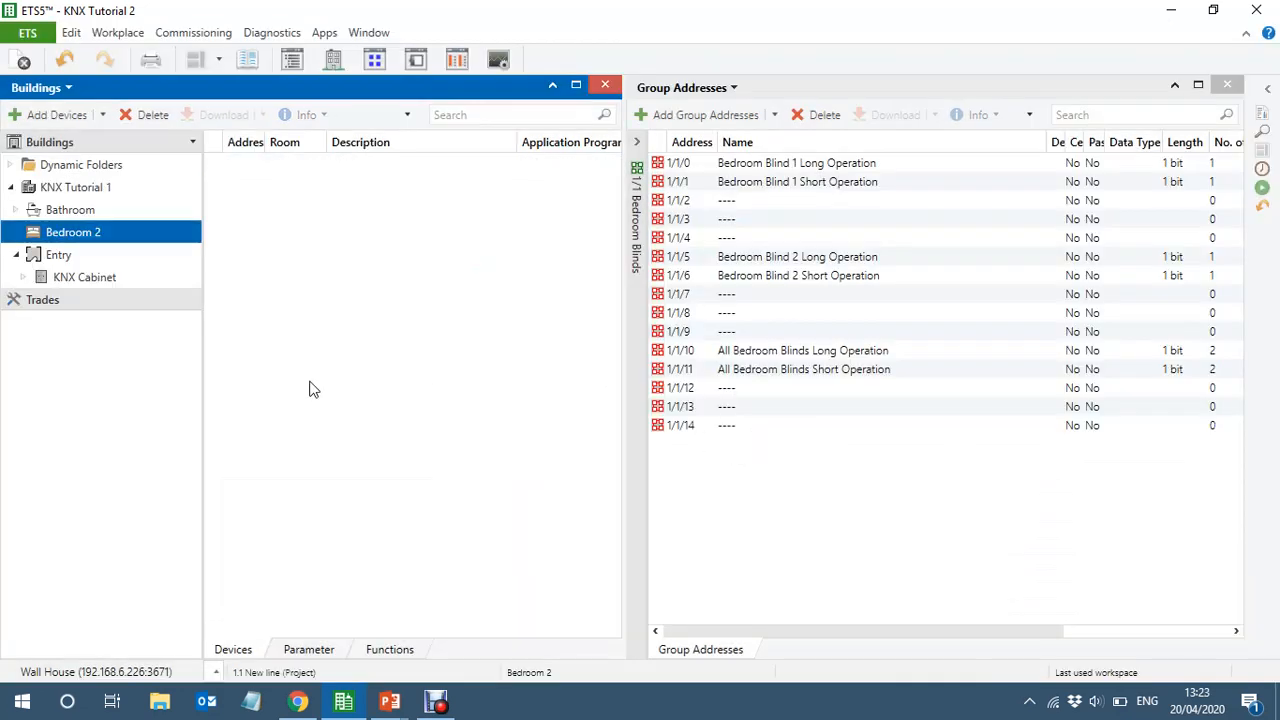
Switch to the KNX Equipment Details slide in PowerPoint and open the JUNG download page linked from A5094TSM
key(alt+Tab)
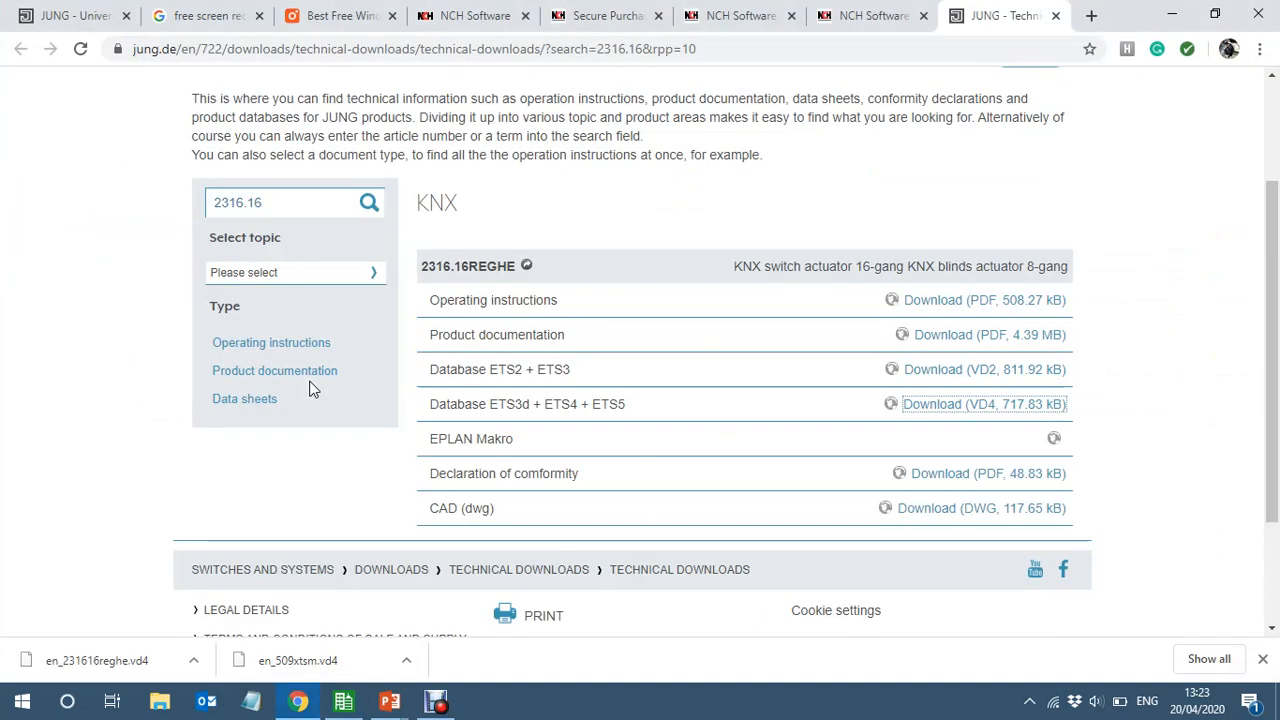
key(alt+Tab)
key(alt+Tab)
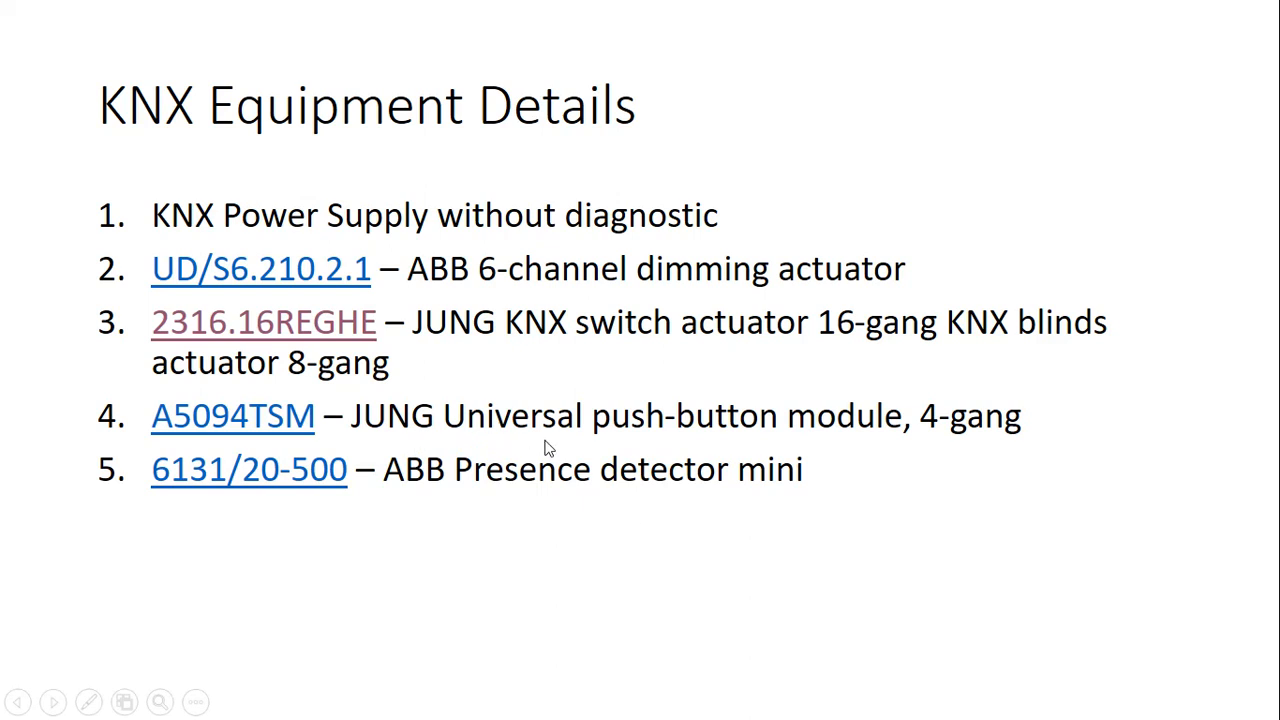
click(237, 420)
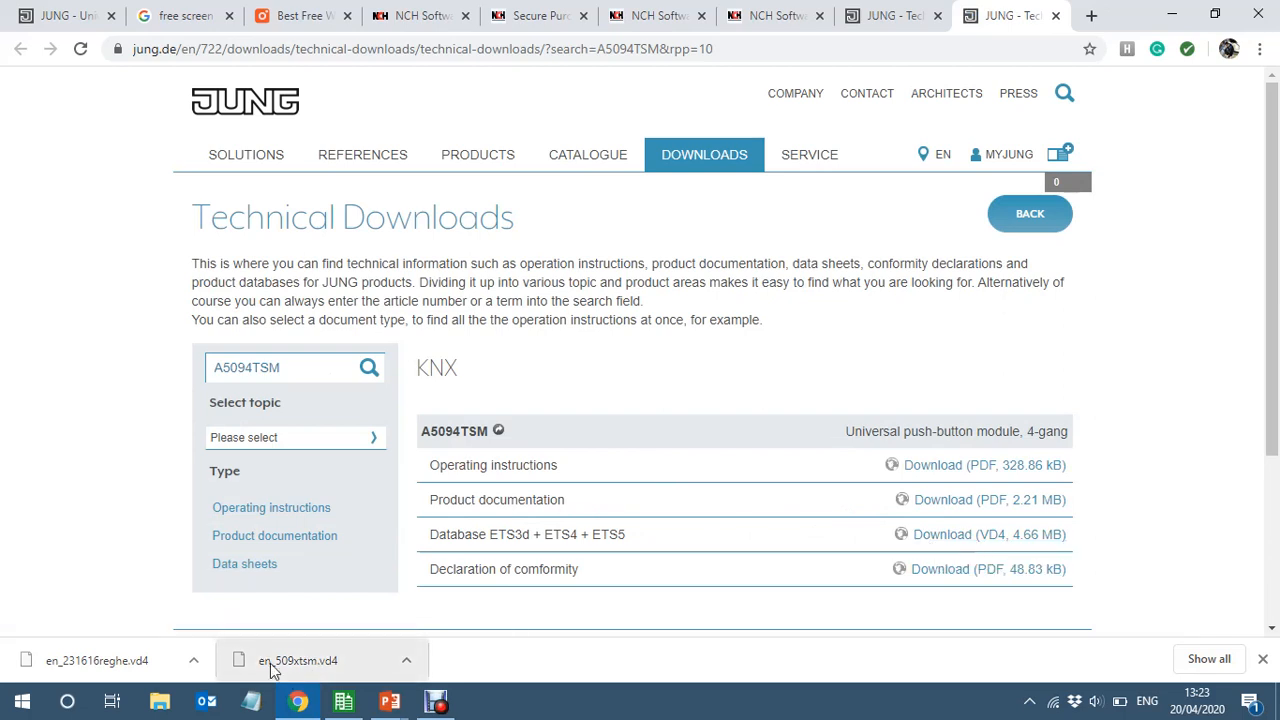
Return to ETS5, open the product catalog maximized, hide the online catalog and select Albrecht Jung's Universal push-button module, 4-gang (5094TSM)
click(354, 706)
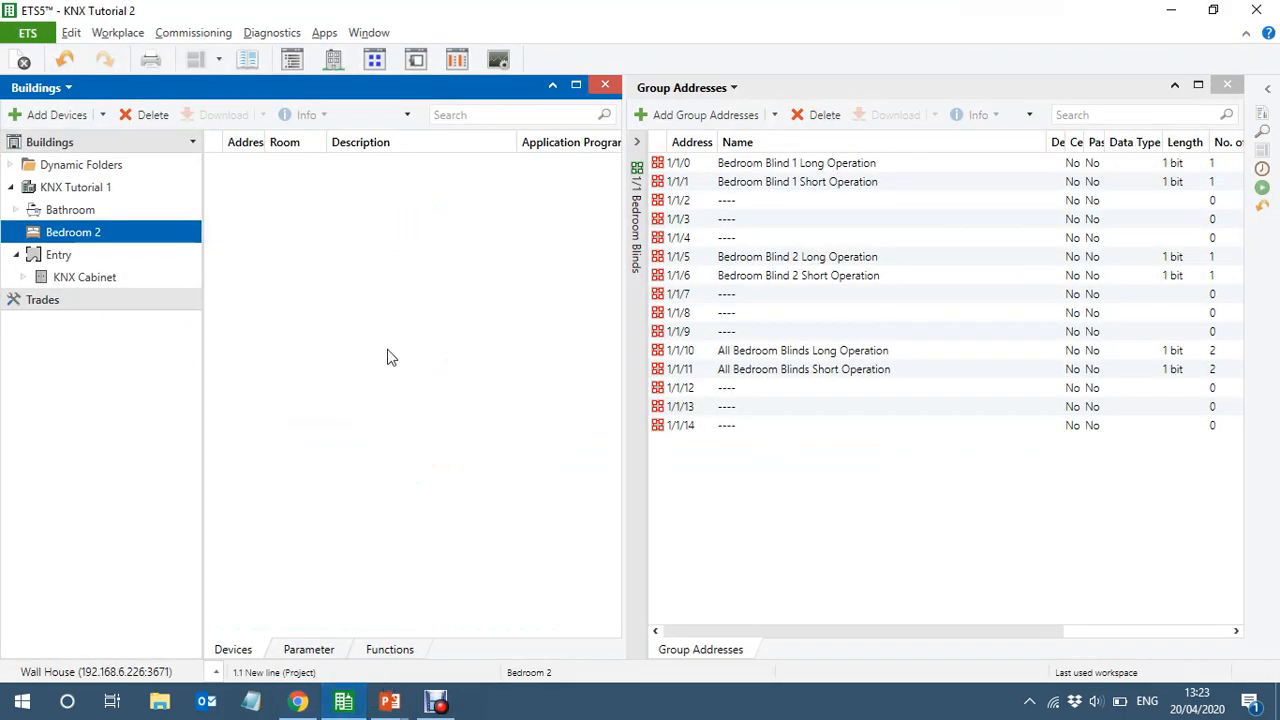
click(248, 62)
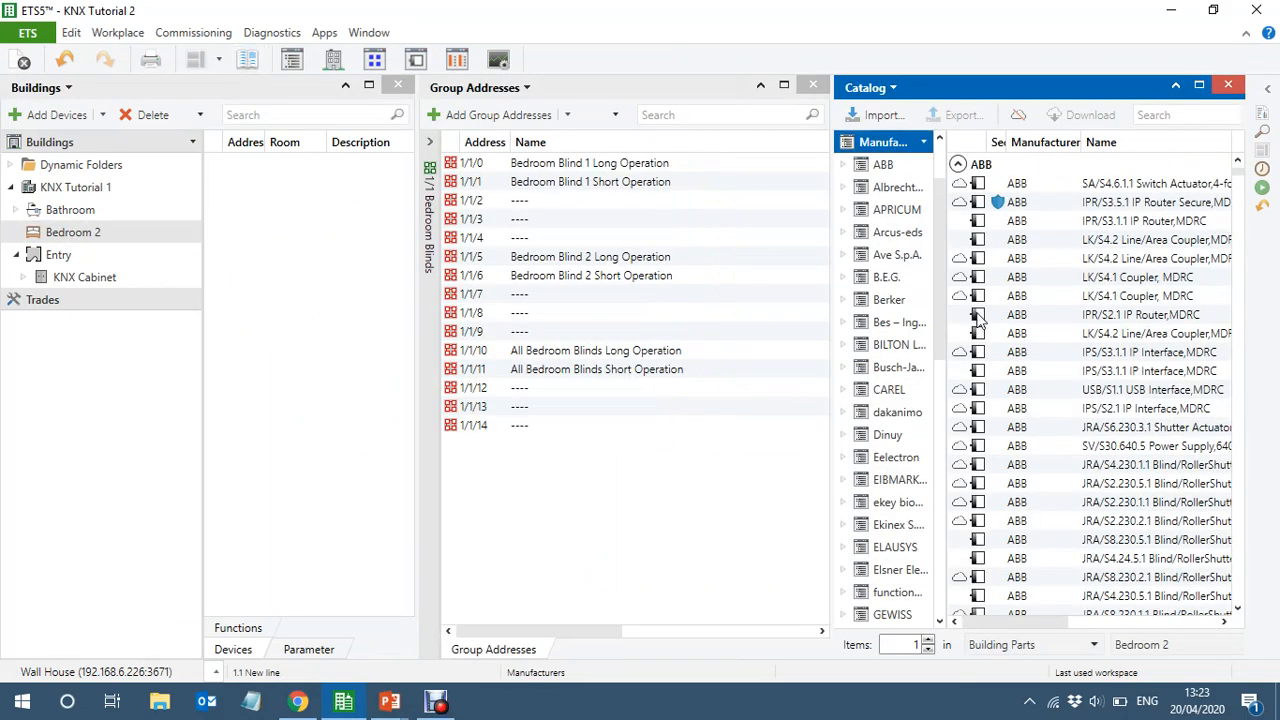
click(1199, 86)
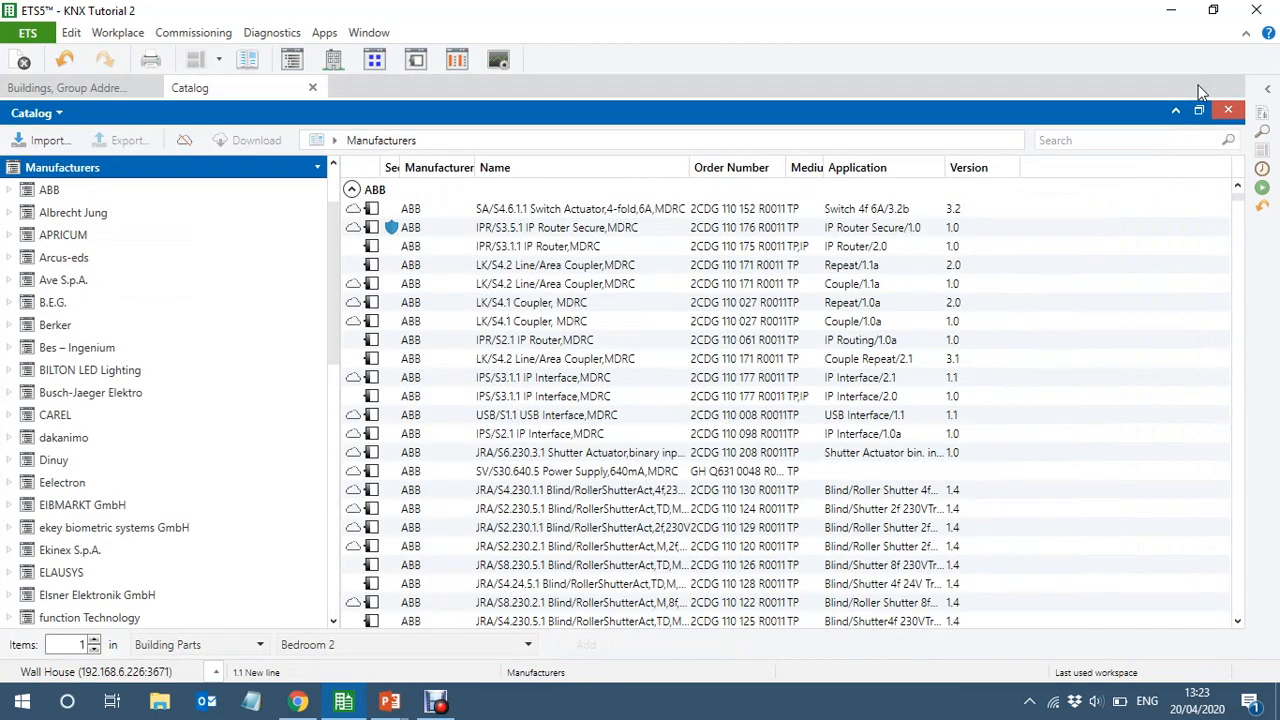
click(191, 137)
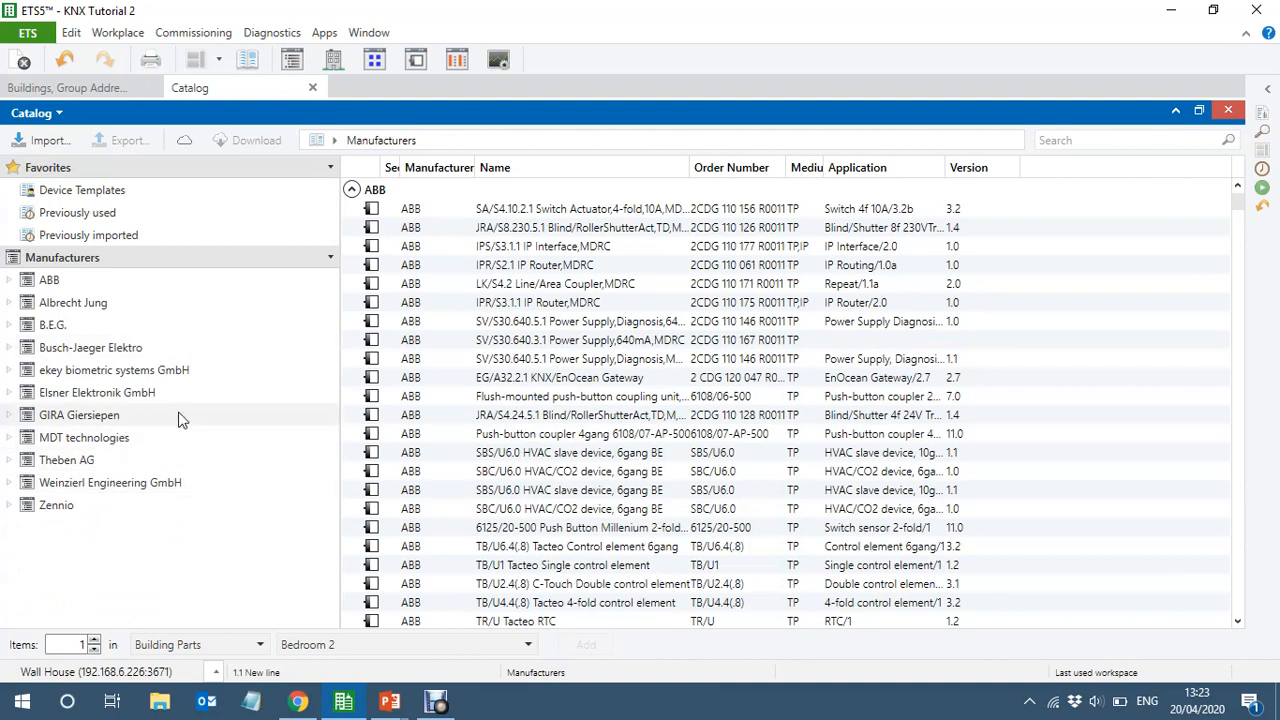
click(80, 310)
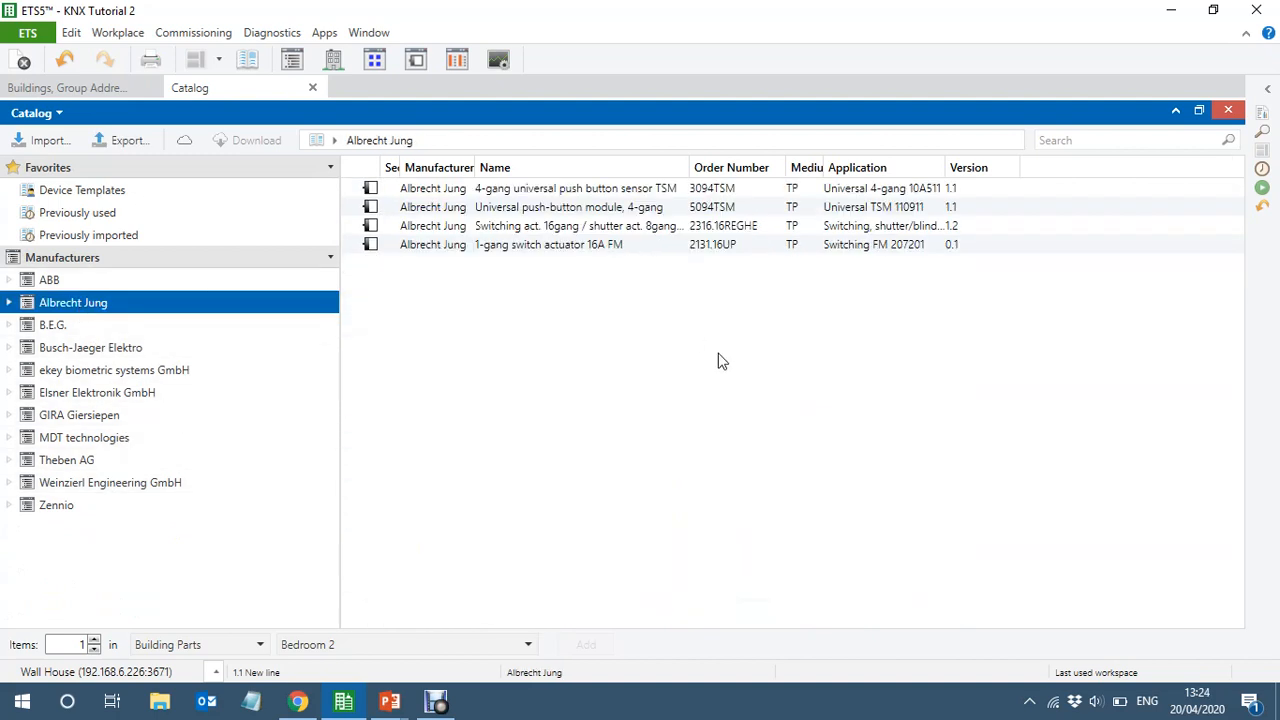
click(672, 211)
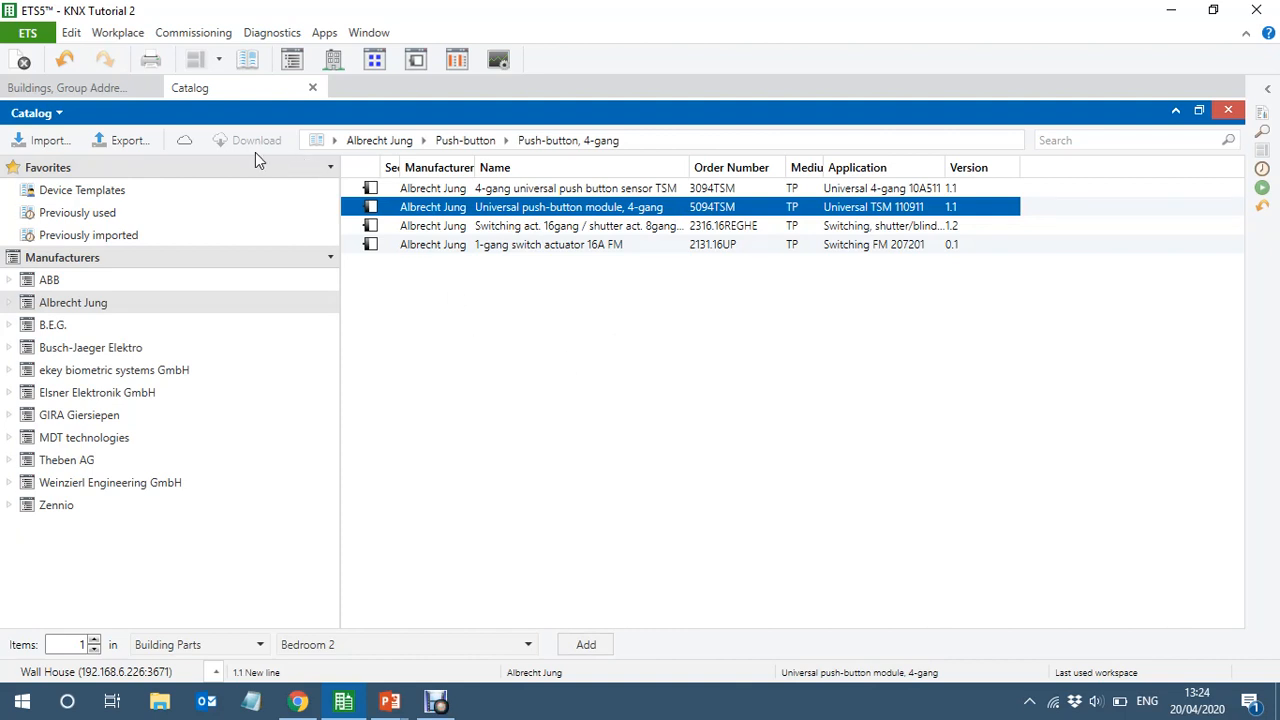
Import only the 4-gang Universal push-button module 5094TSM from en_509xtsm.vd4 in Downloads, with English (United States) as the product language
click(41, 144)
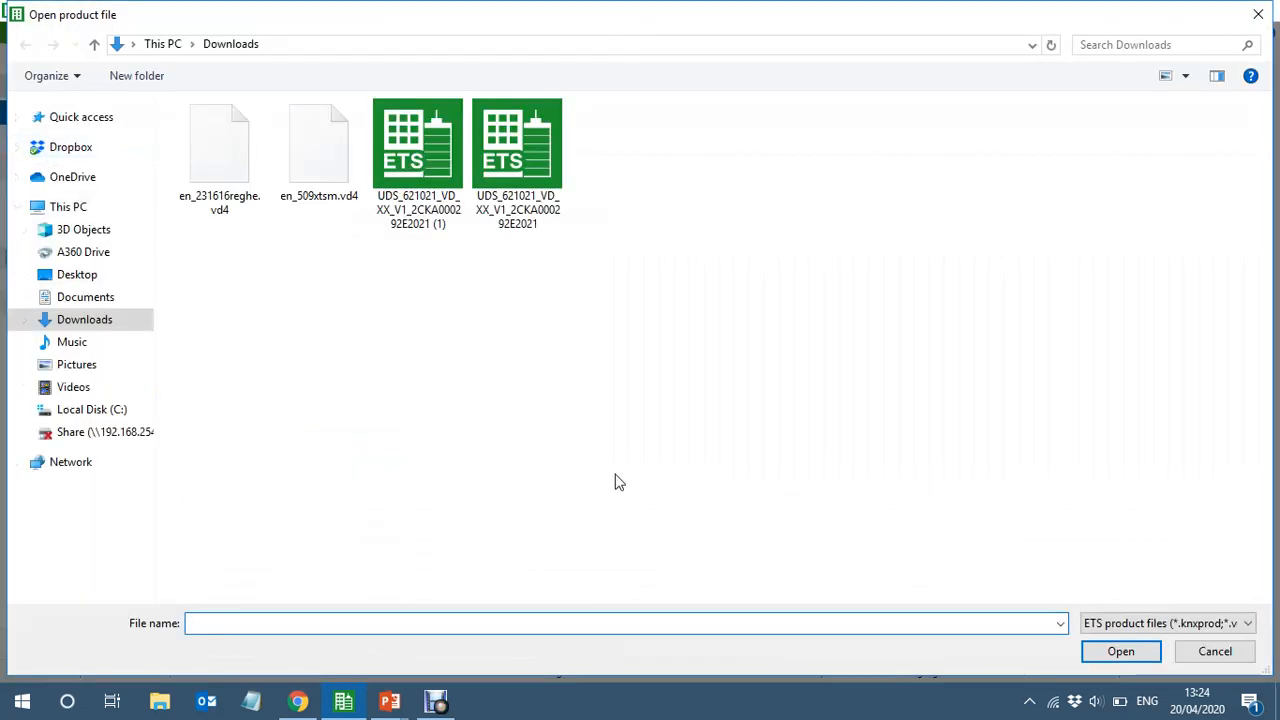
click(310, 168)
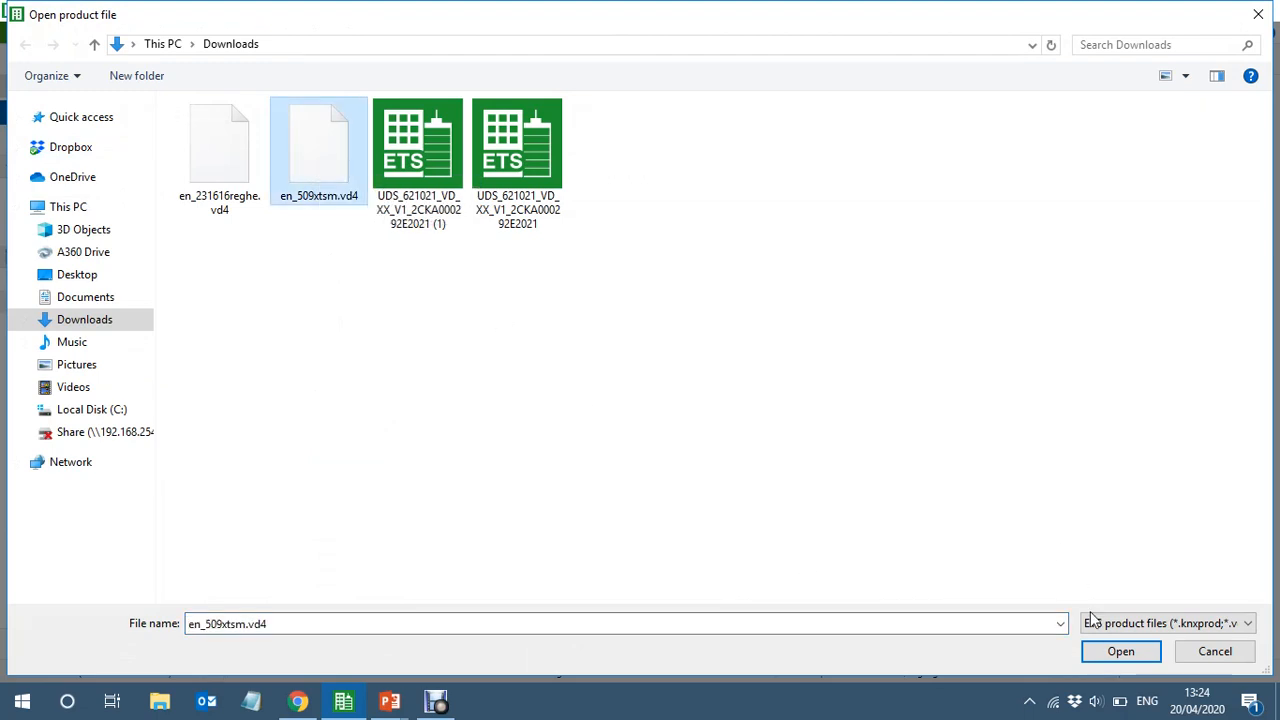
click(1102, 647)
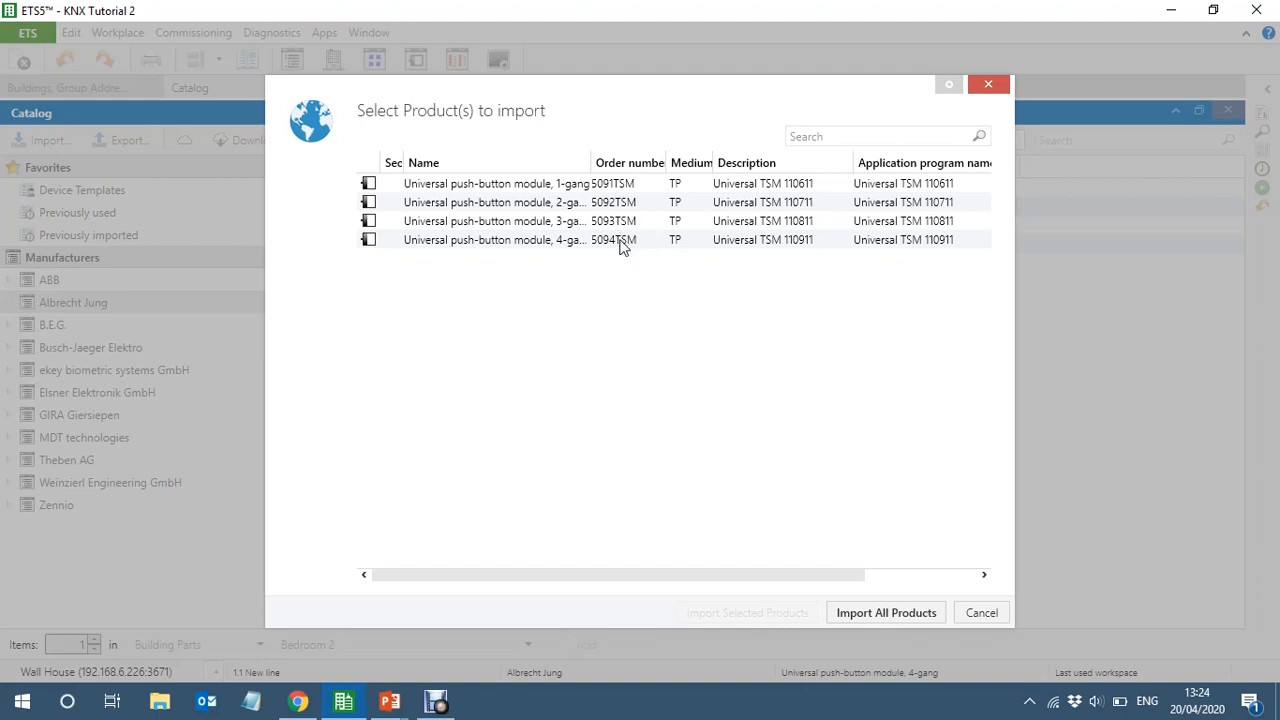
click(620, 245)
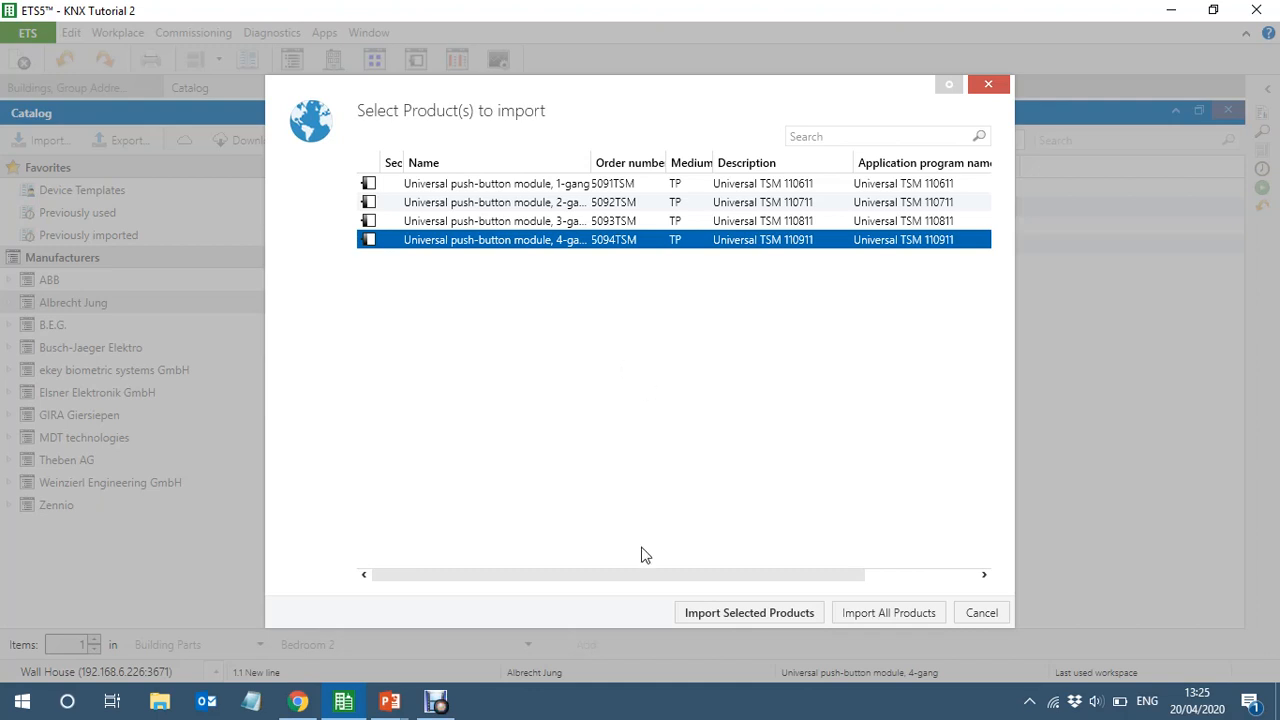
click(733, 612)
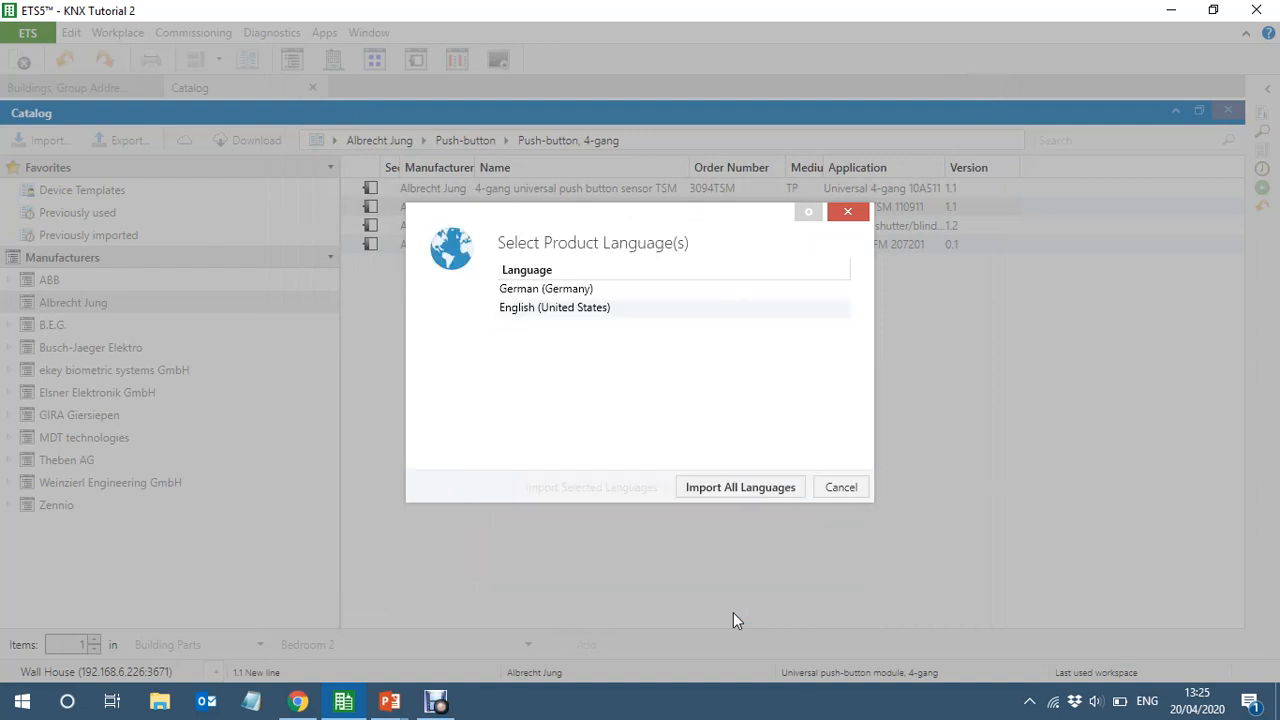
click(592, 309)
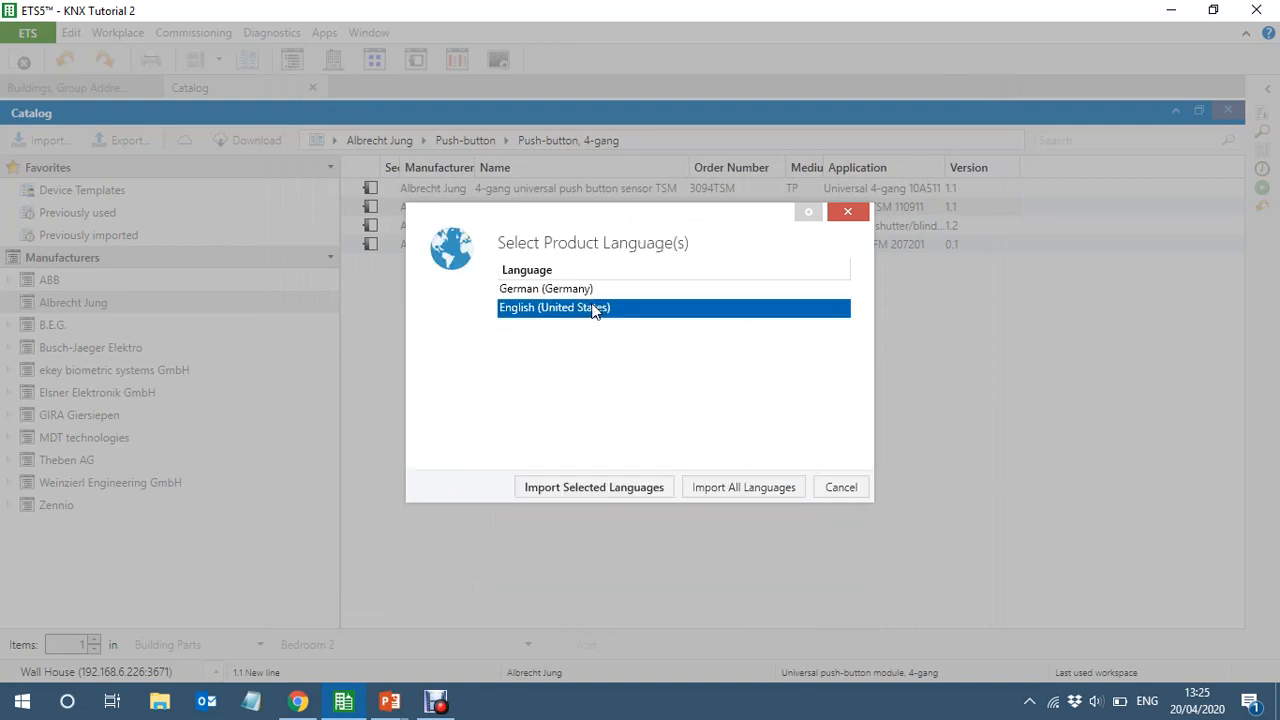
click(583, 485)
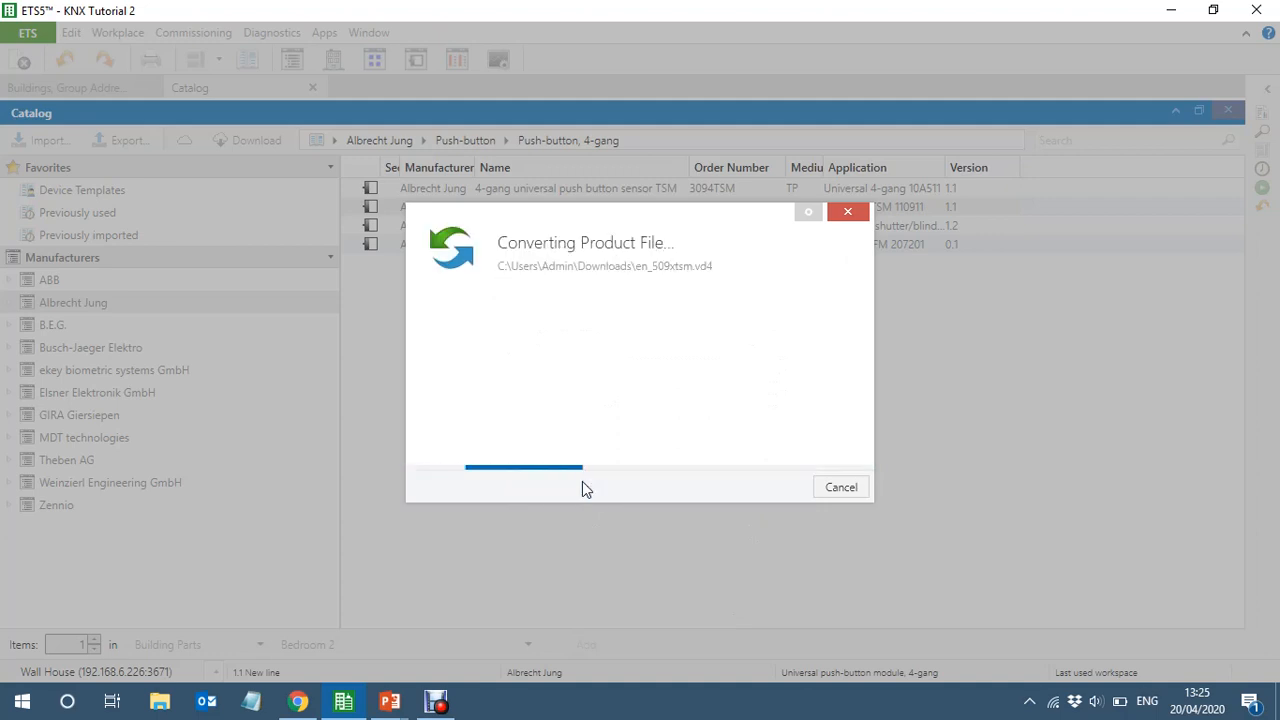
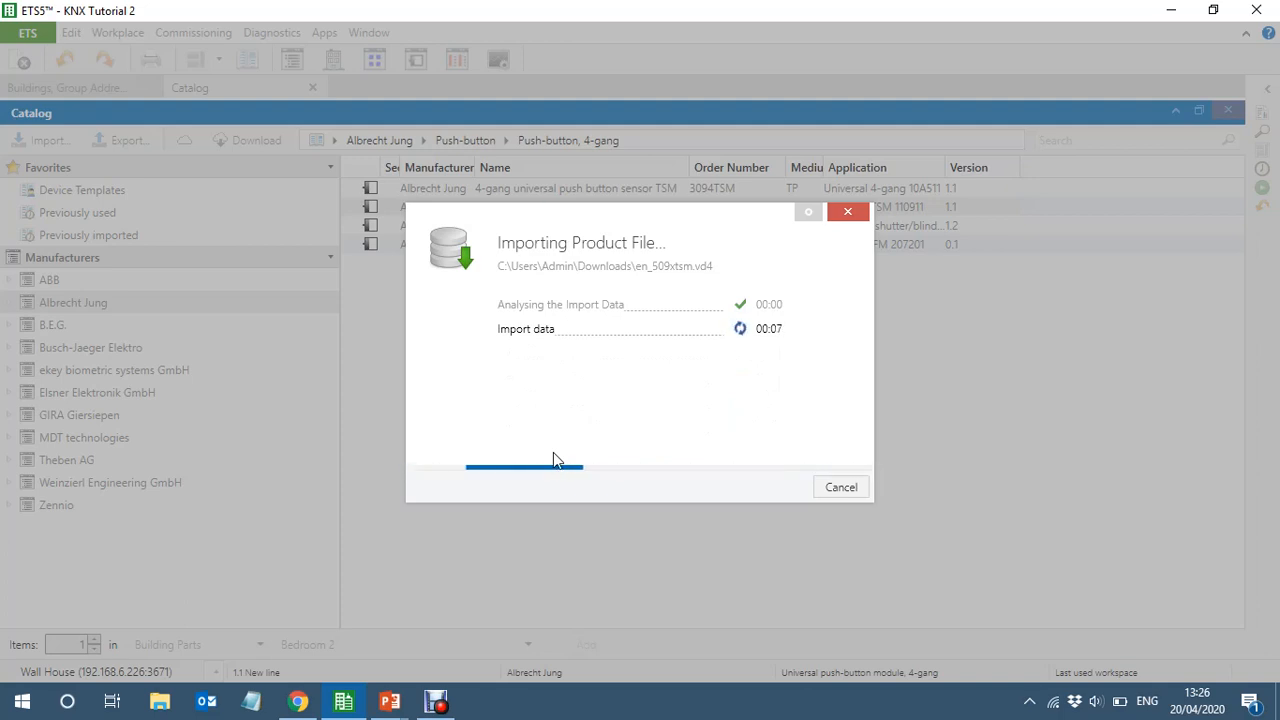
Finish the product import and add the Albrecht Jung 4-gang universal push button sensor TSM (3094TSM) to the Entry room
click(826, 489)
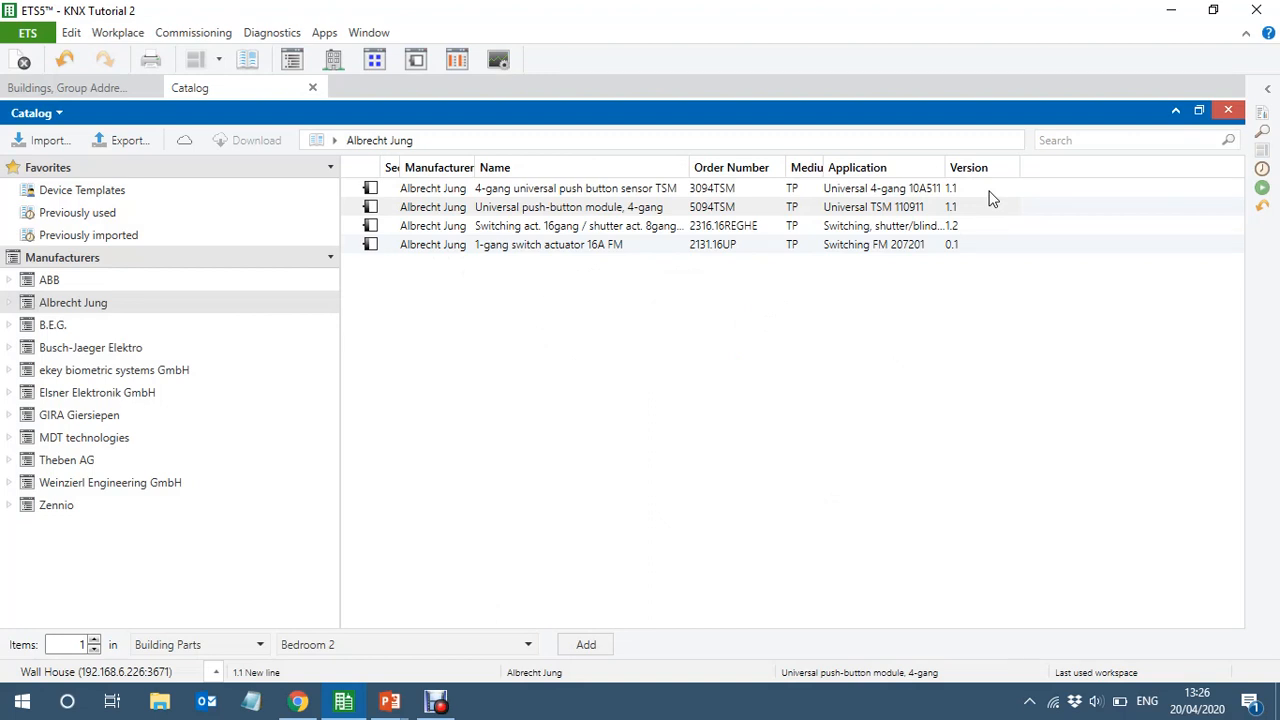
click(752, 192)
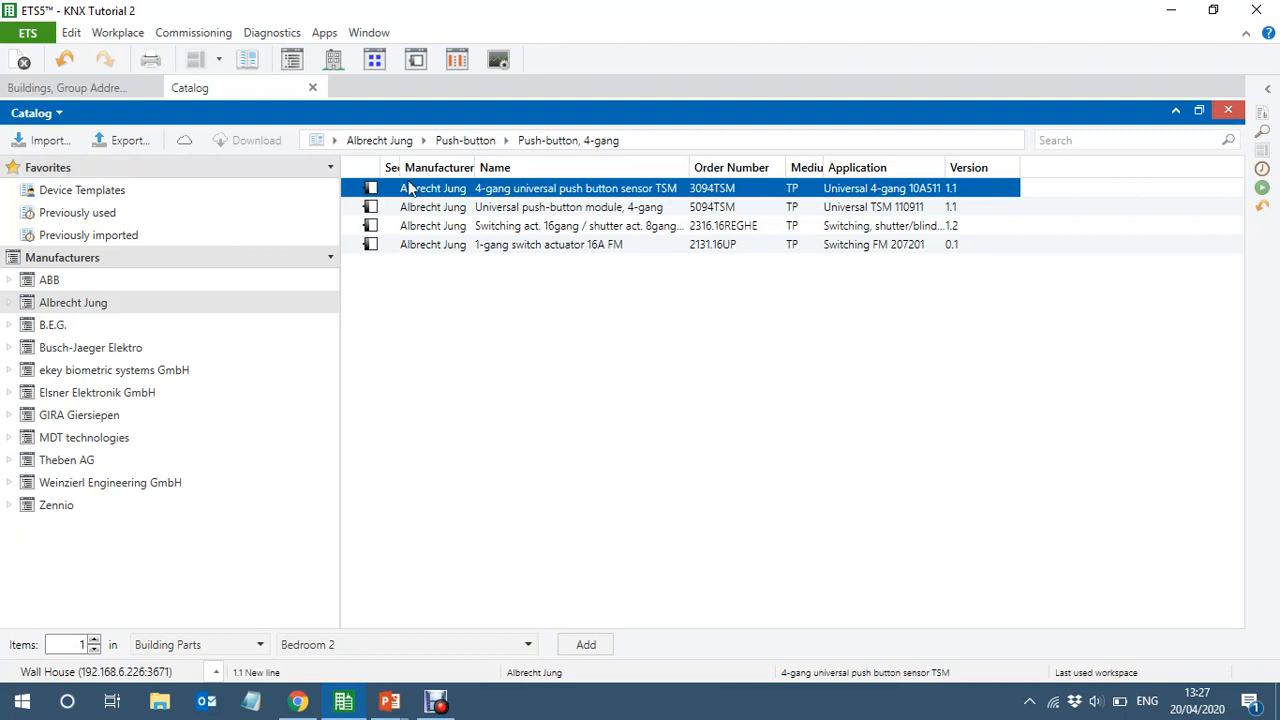
drag(390, 192, 63, 283)
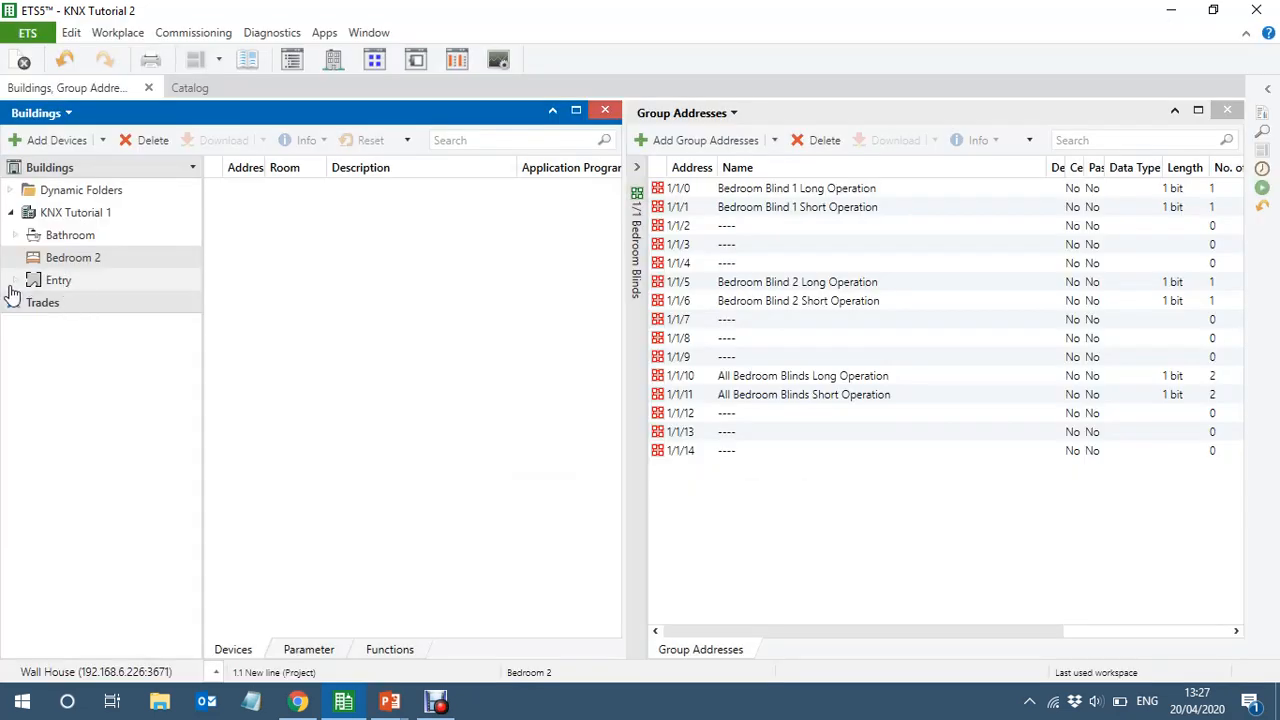
click(14, 282)
click(96, 330)
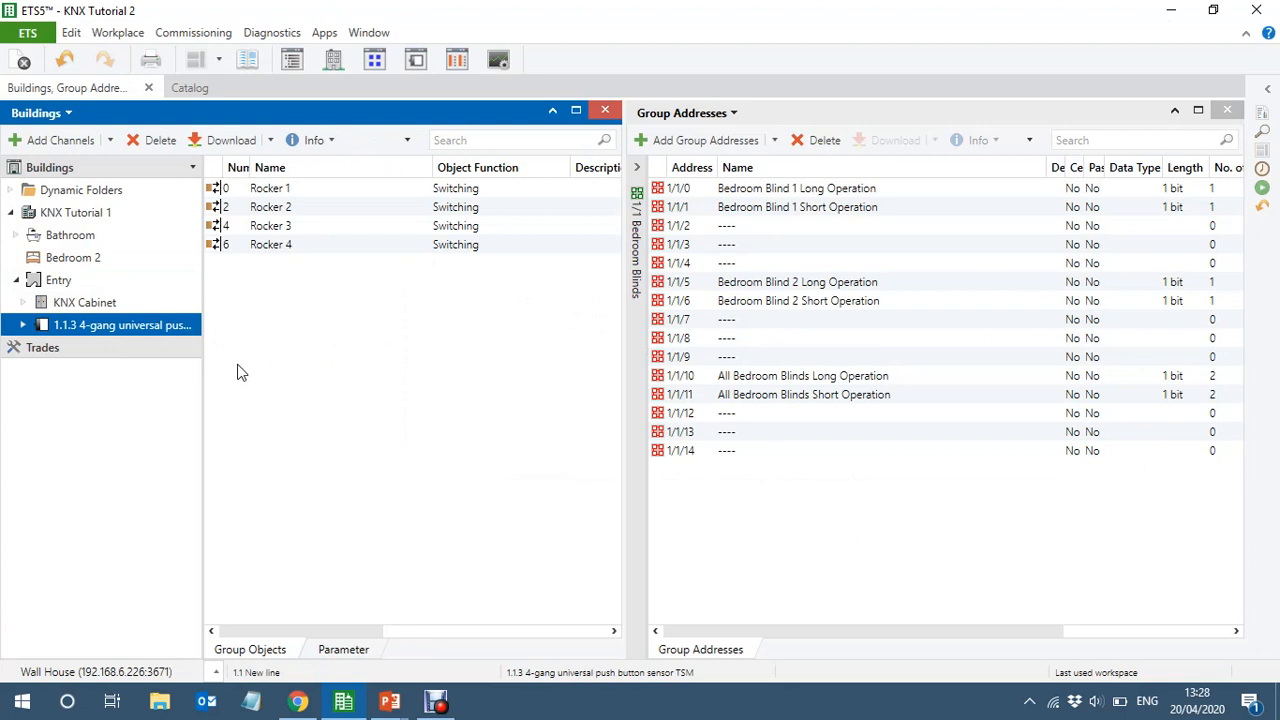
Set the description of the new 4-gang push button sensor 1.1.3 in the Entry to KNX 1
click(58, 282)
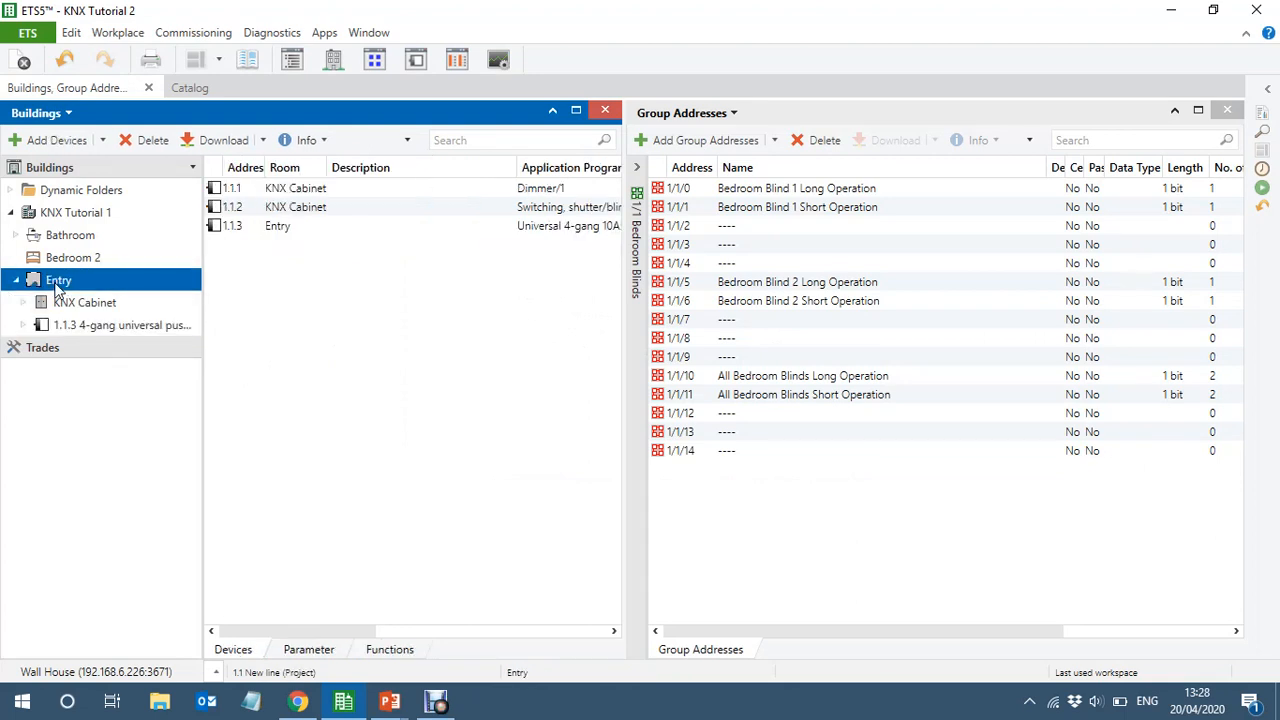
click(404, 234)
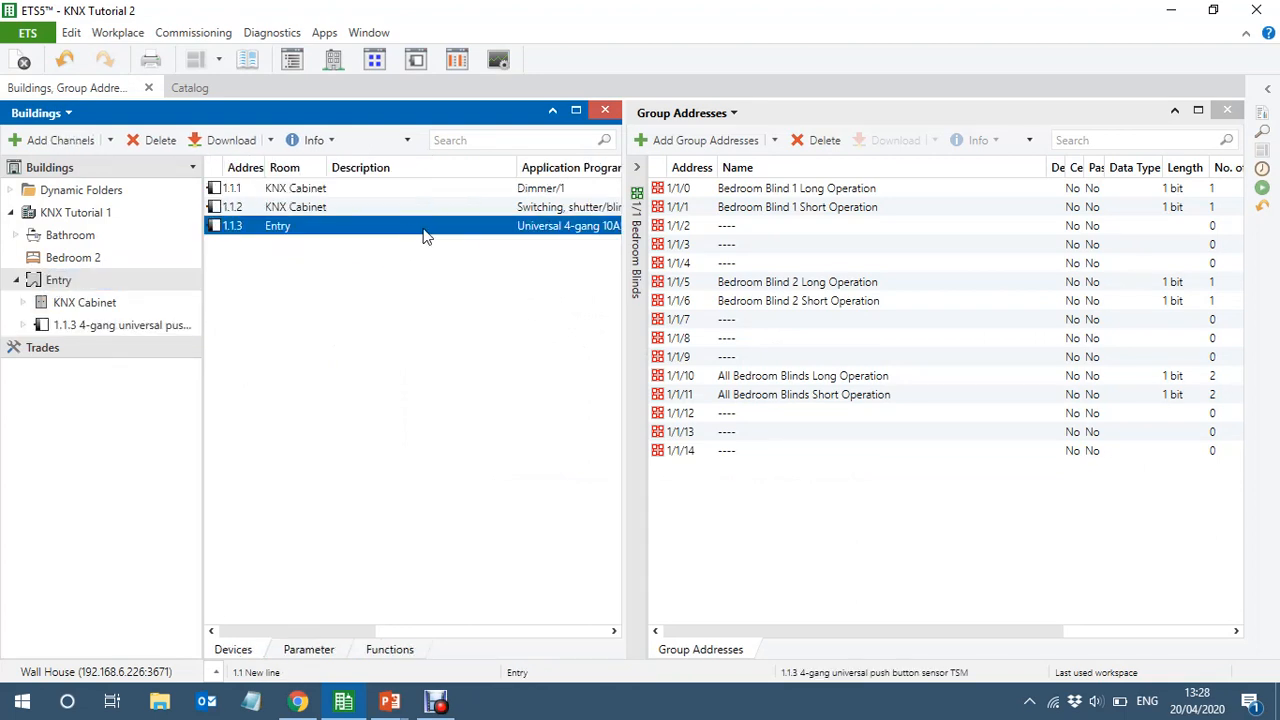
click(422, 235)
text(K)
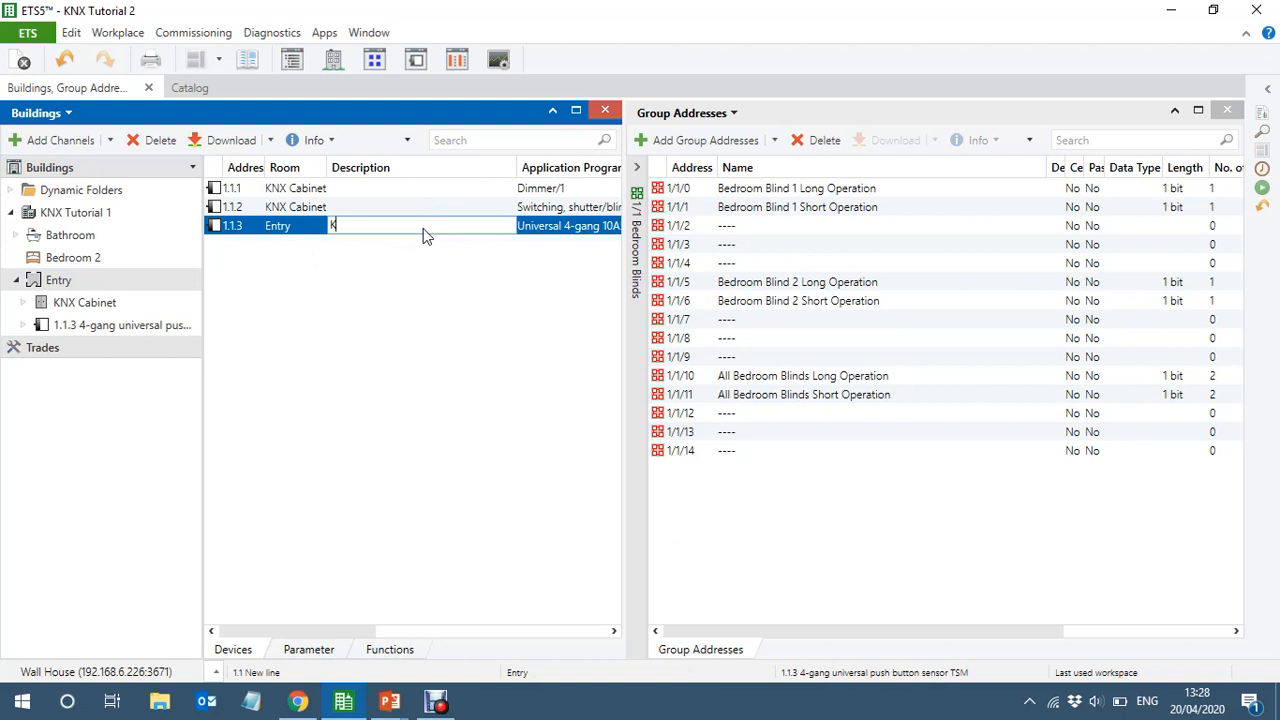
text(NX 1)
key(Return)
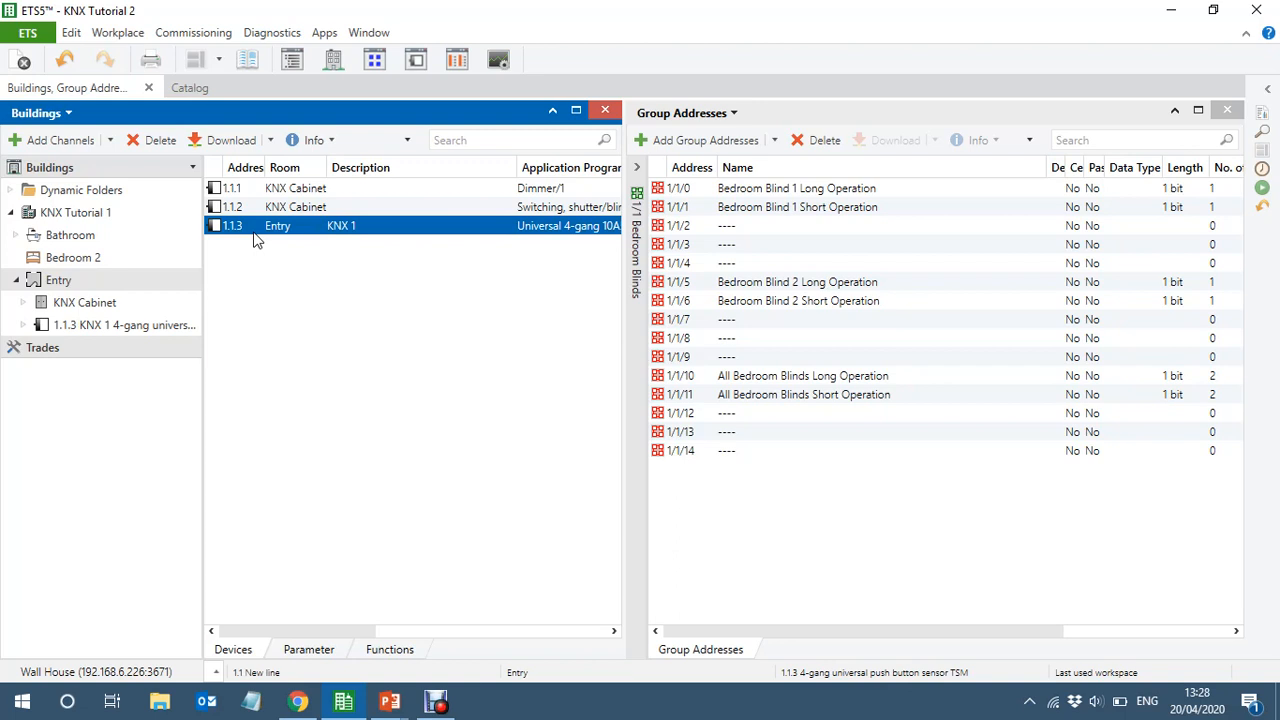
Paste a copy of the KNX 1 sensor into Bedroom 2 without copying group addresses, and set its description to KNX 2
click(67, 260)
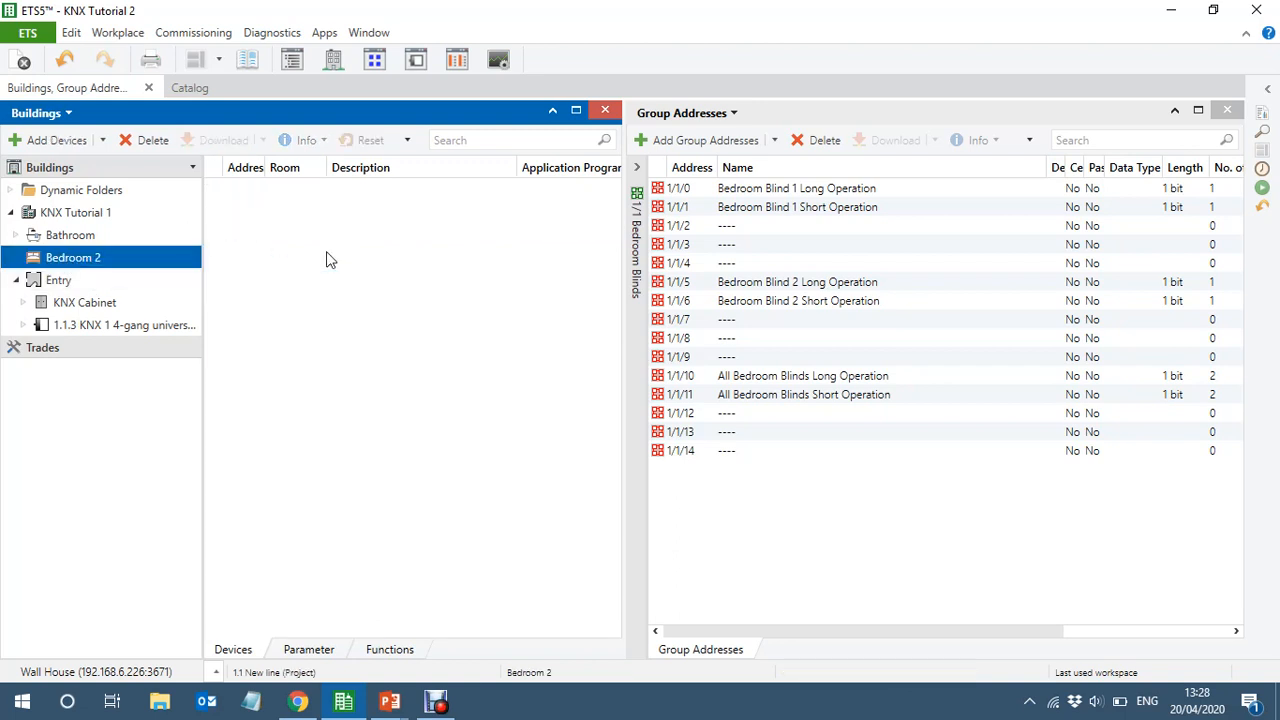
key(ctrl+shift+v)
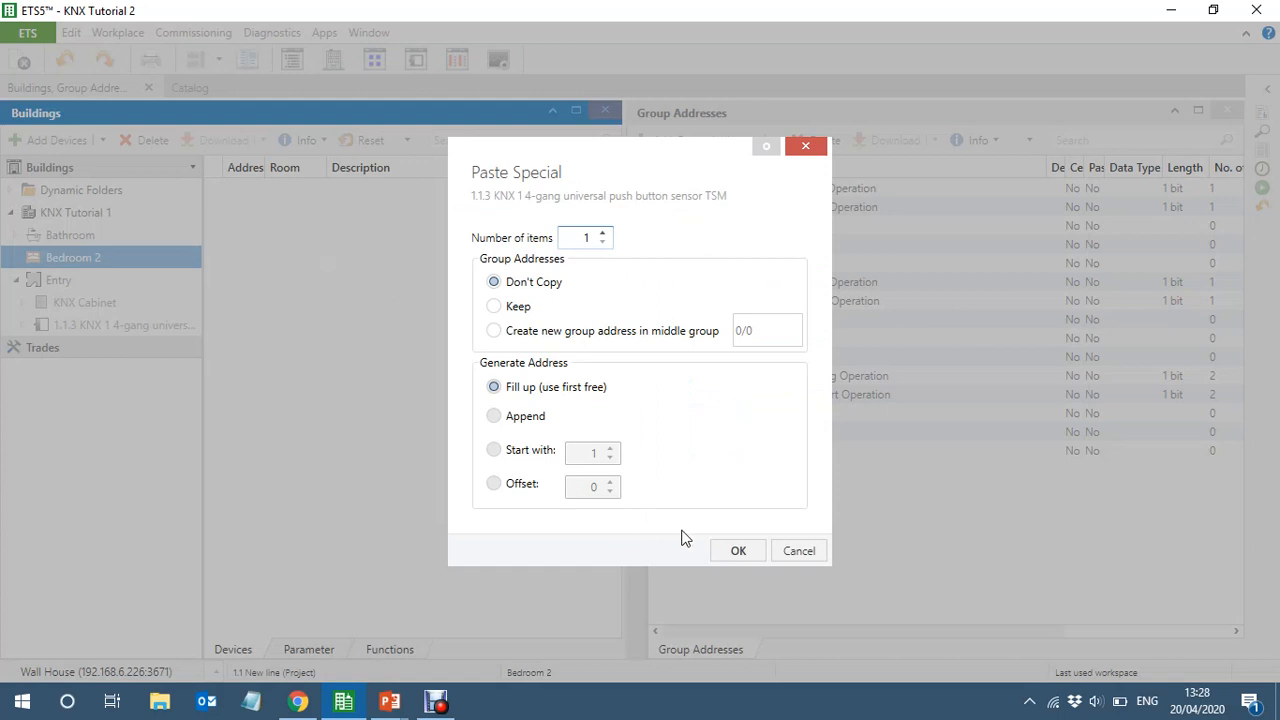
click(747, 550)
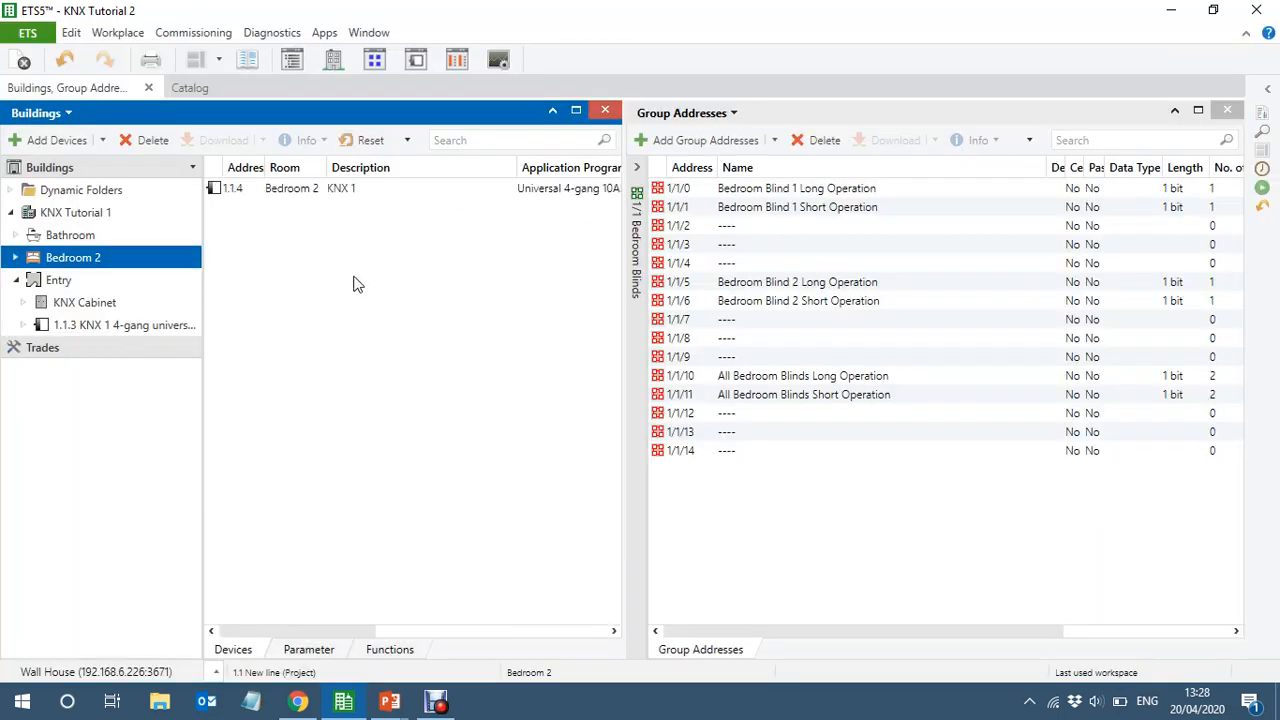
click(380, 195)
click(380, 195)
text(KNX 2)
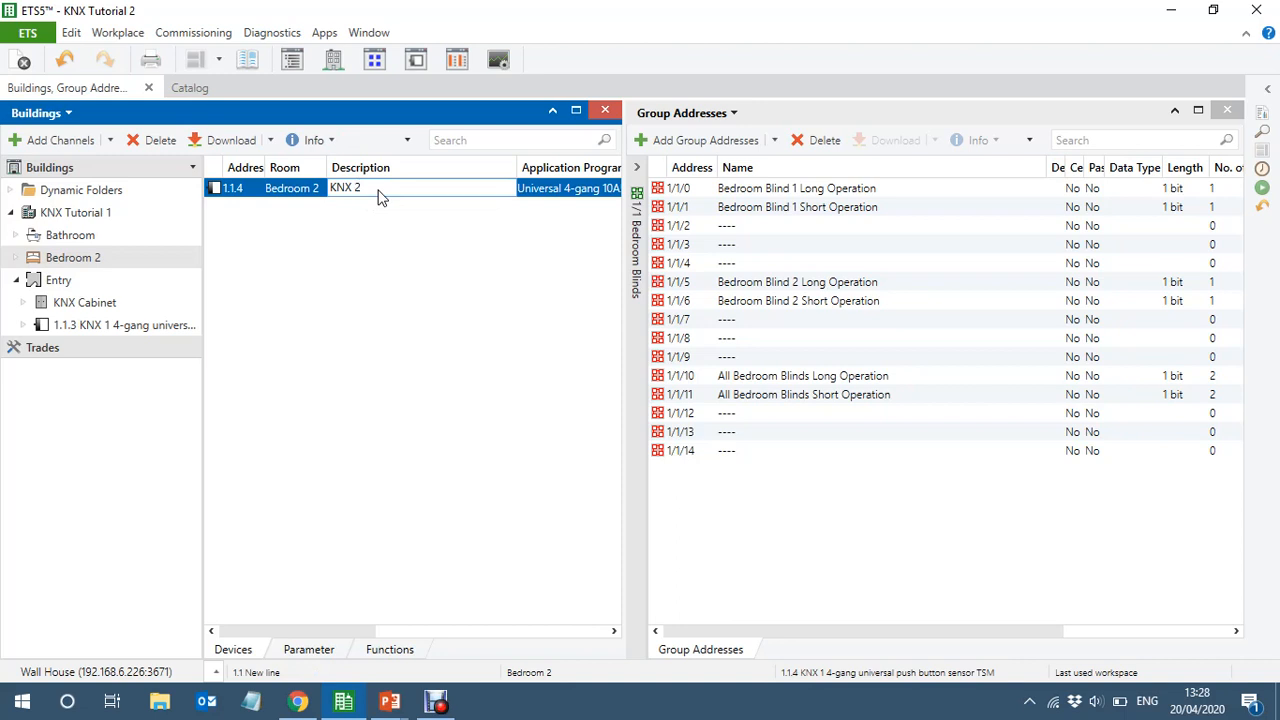
key(Return)
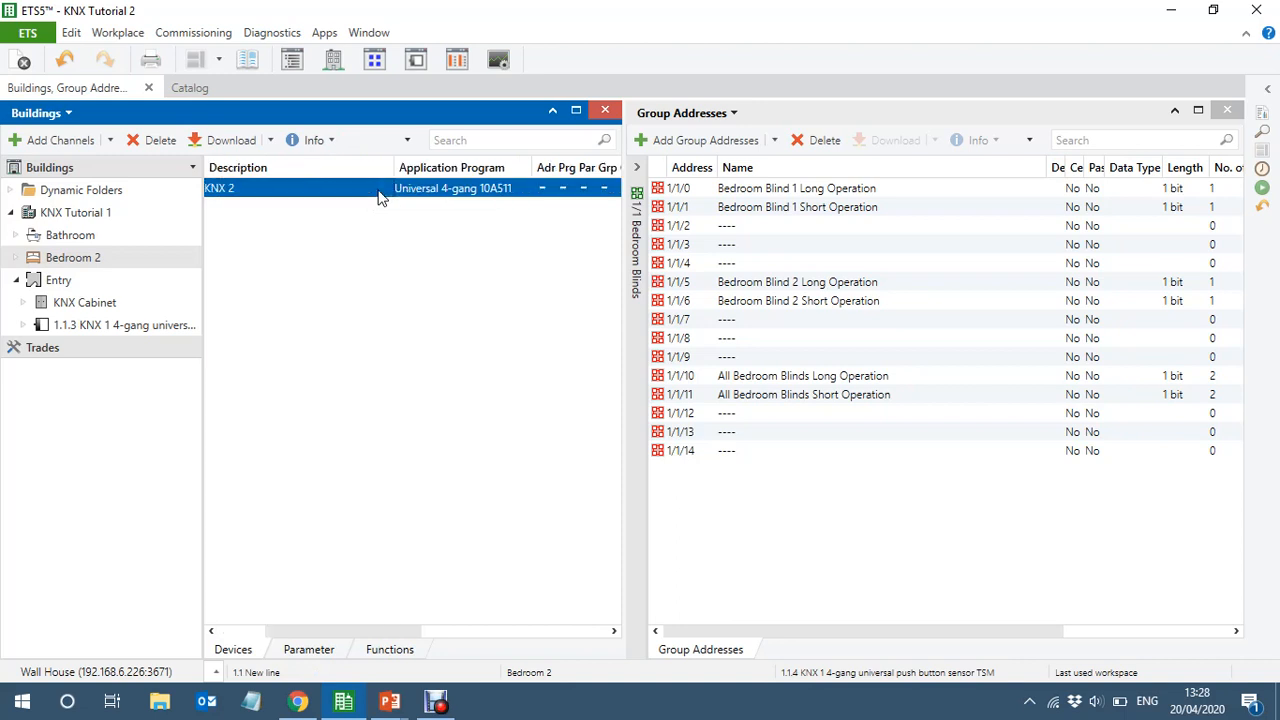
Display the group objects of 1.1.3 KNX 1 beside the 0/0 Entry Lighting group addresses, with both tree views collapsed
click(83, 330)
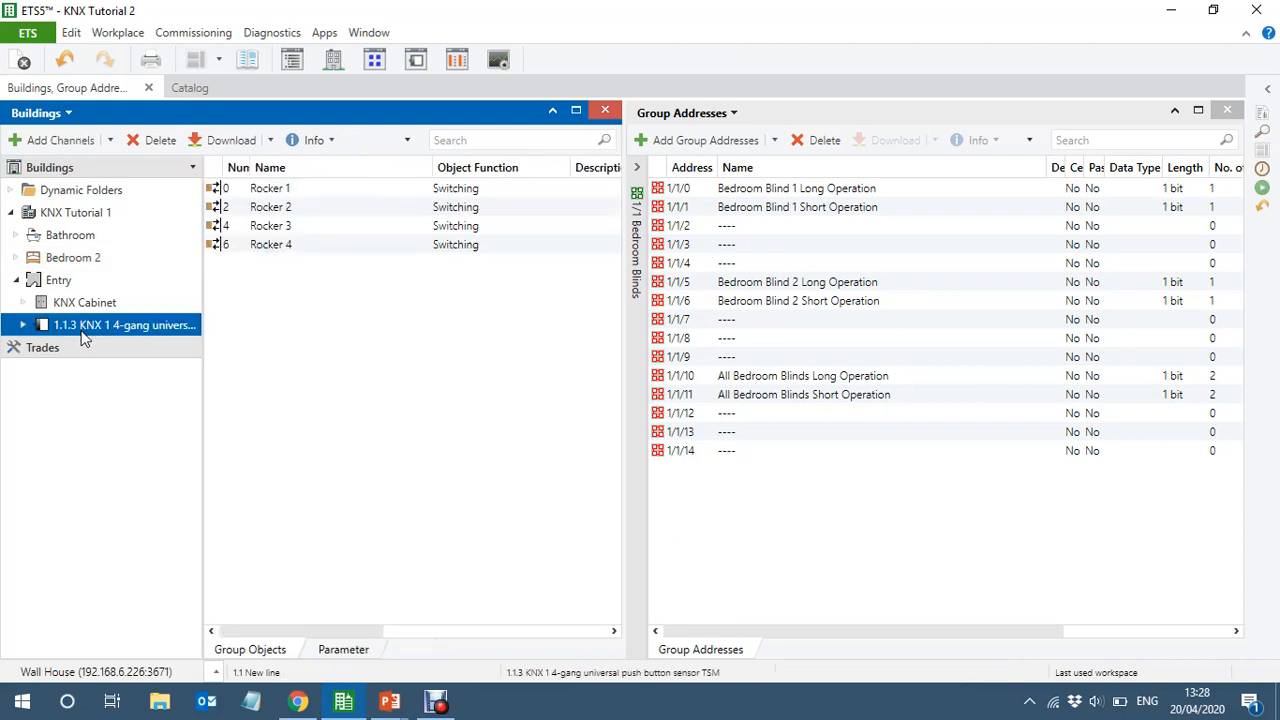
click(202, 443)
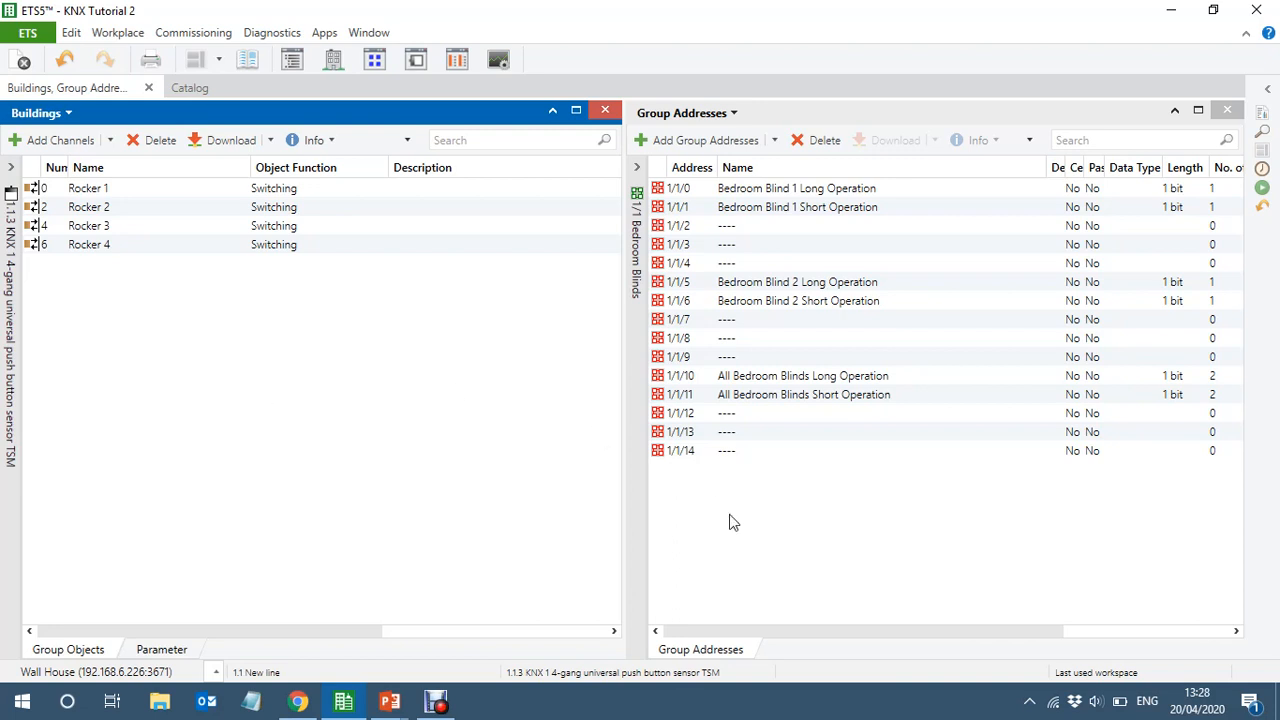
click(647, 462)
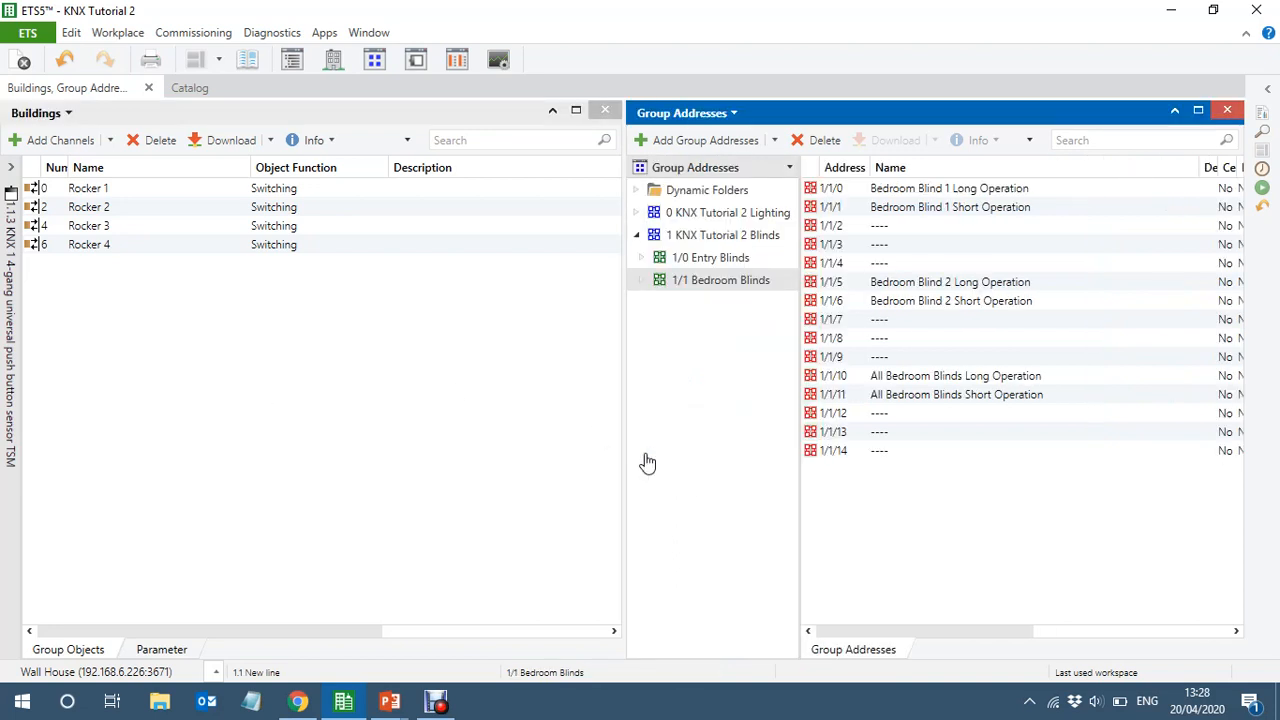
click(703, 258)
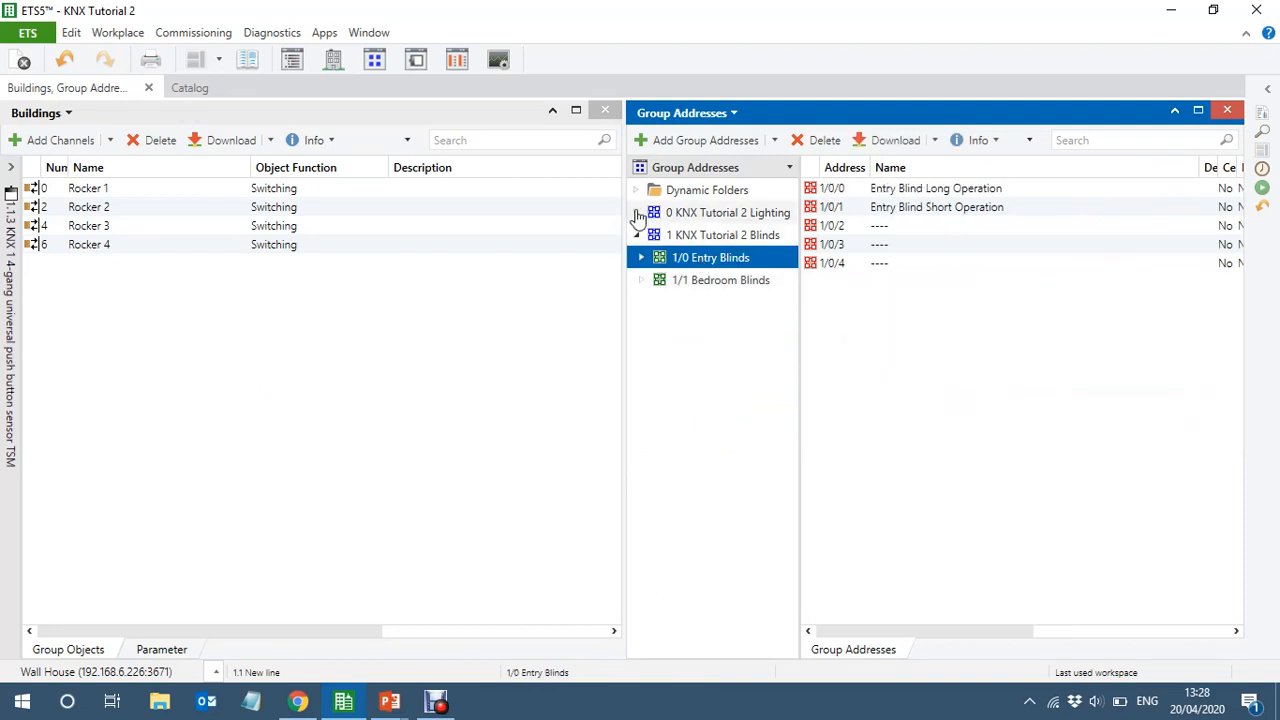
click(636, 213)
click(737, 238)
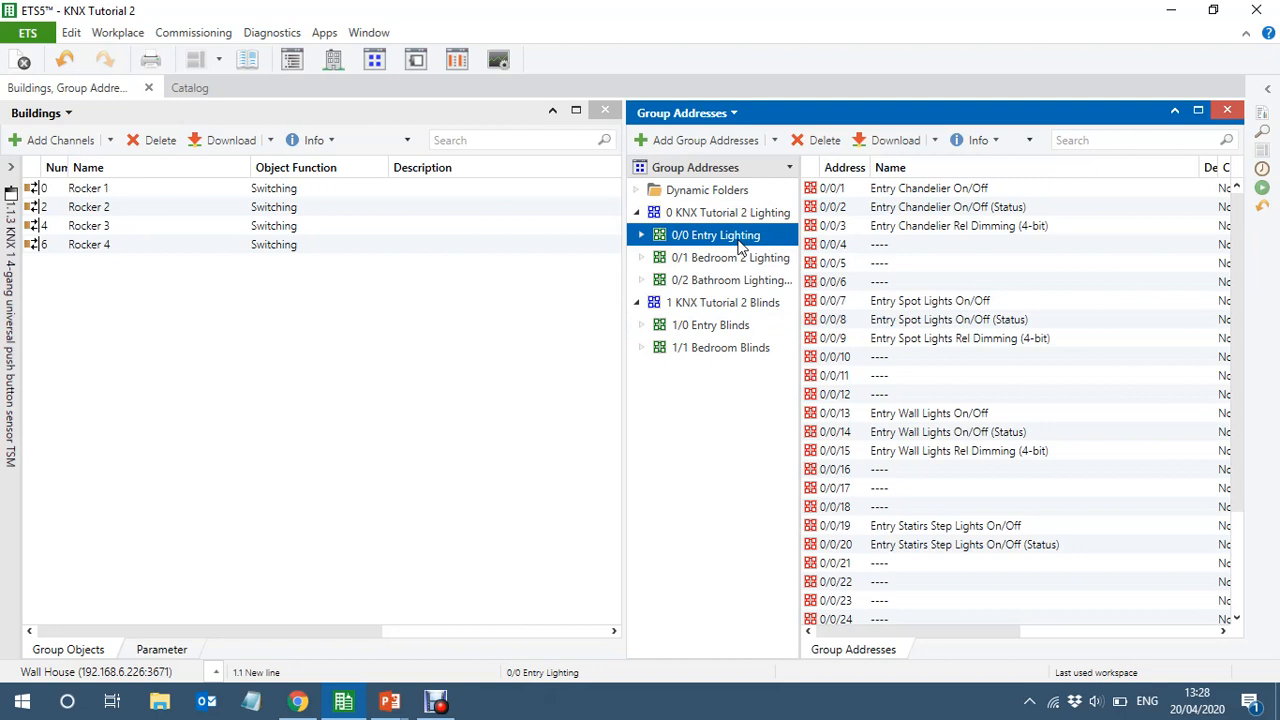
click(797, 312)
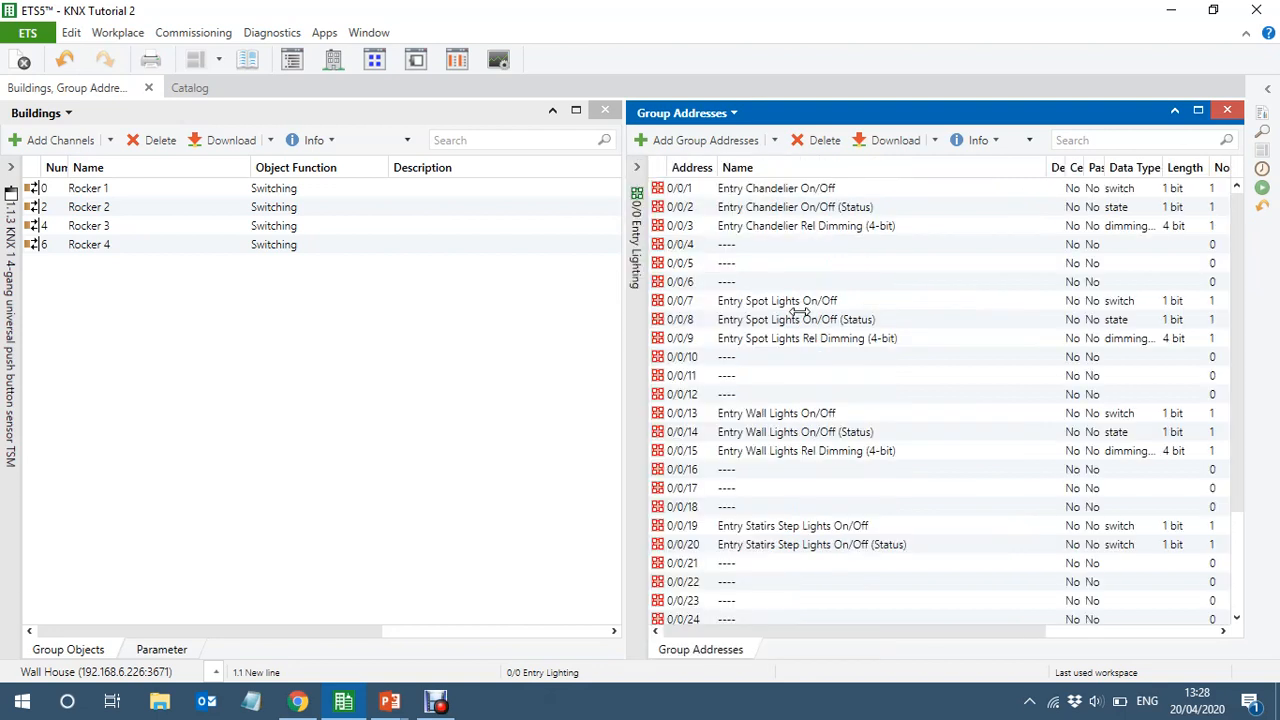
Close the group addresses view and configure keys 3 and 4 and keys 5 and 6 of KNX 1 as separate keys
click(145, 190)
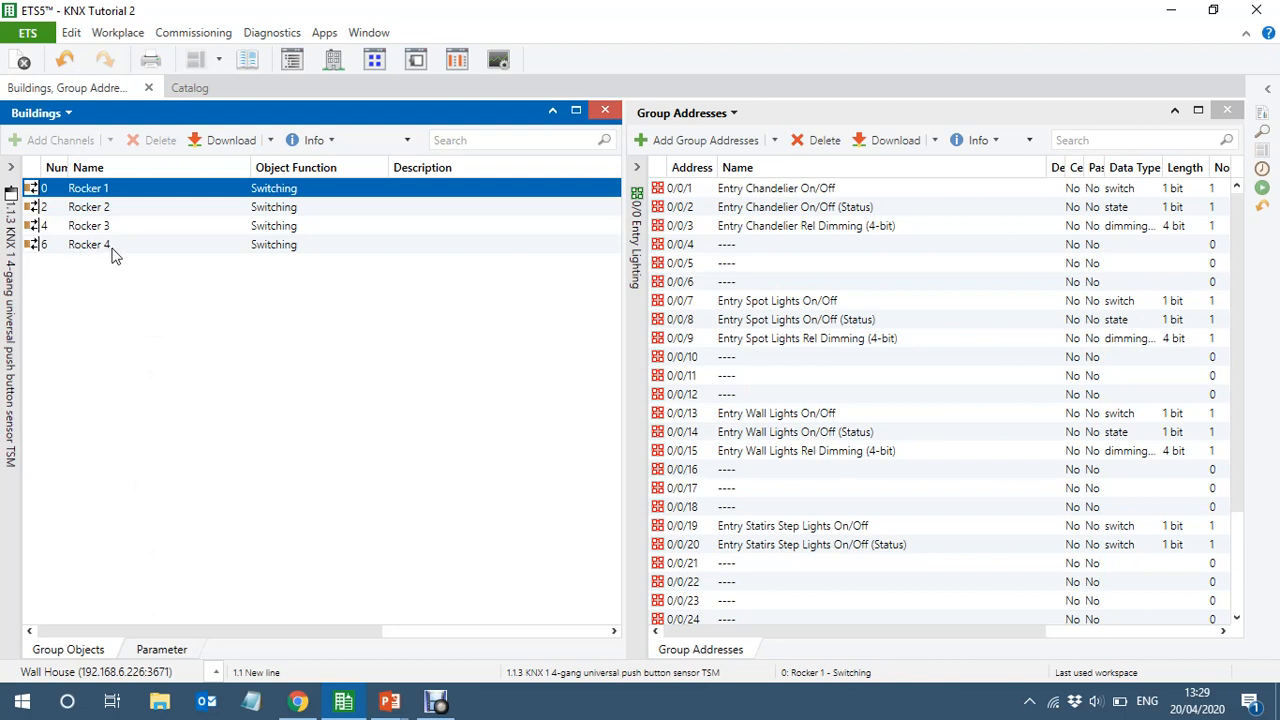
click(163, 650)
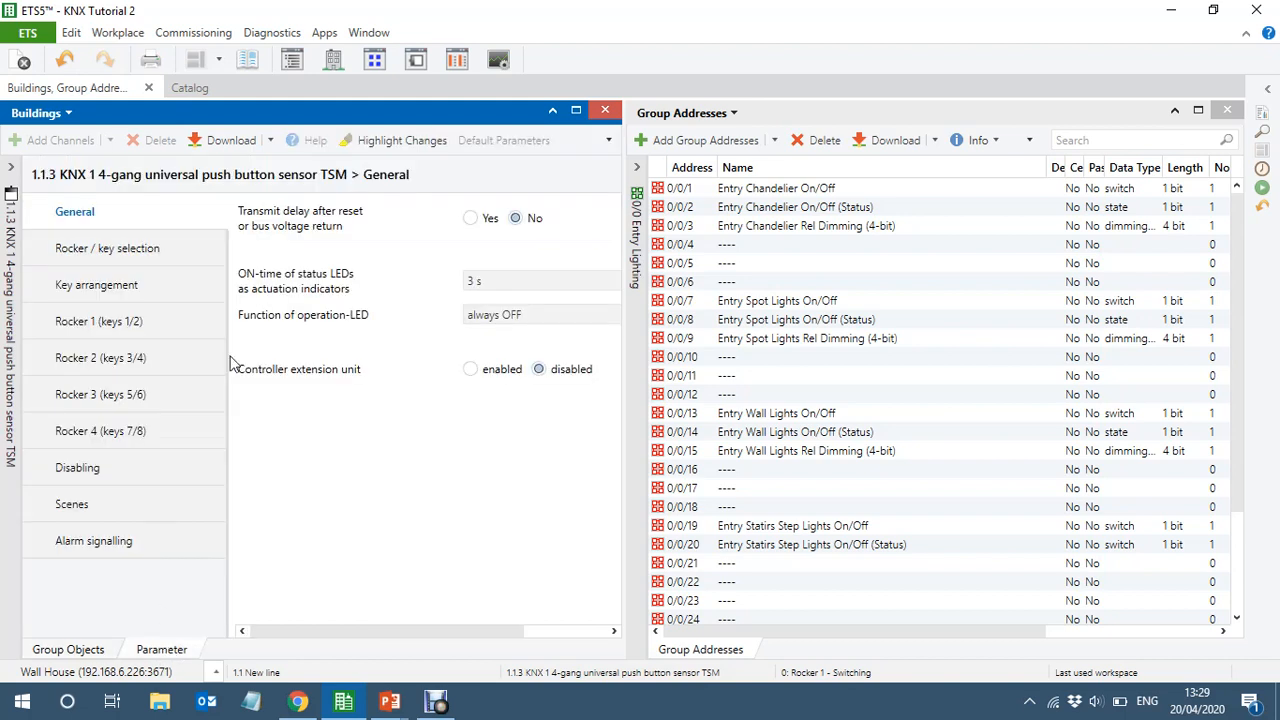
click(127, 256)
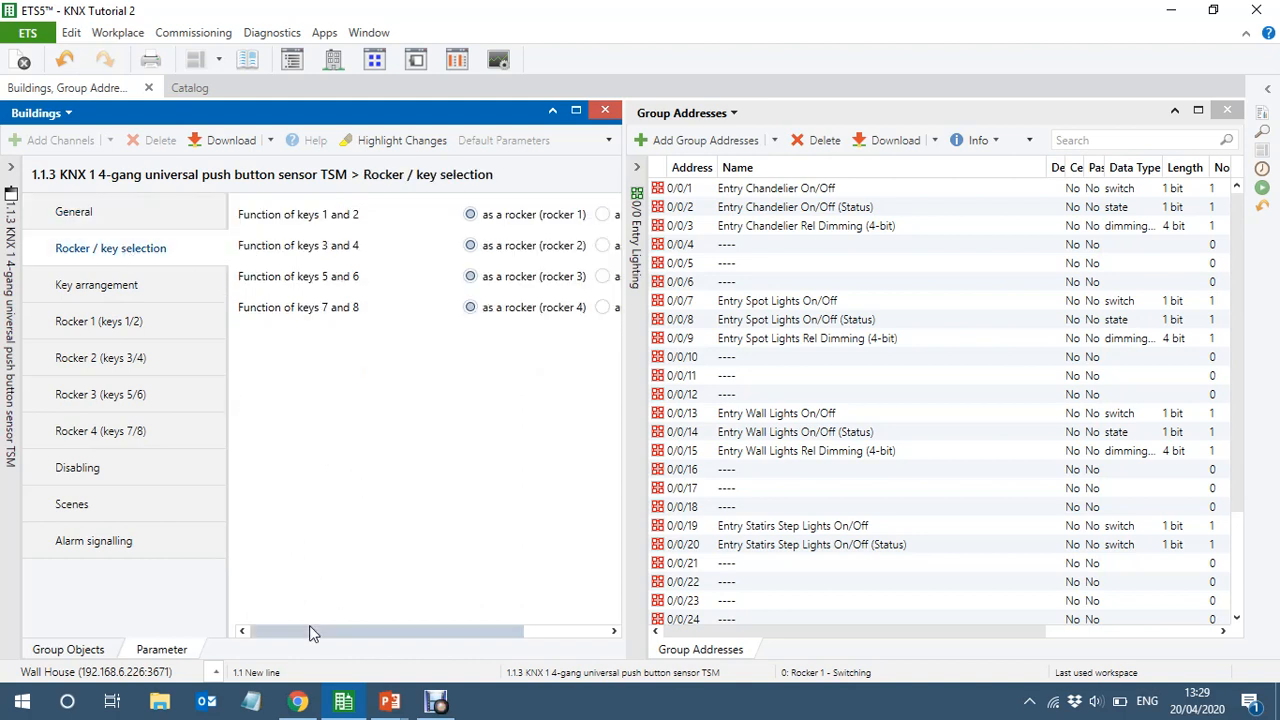
drag(309, 628, 392, 631)
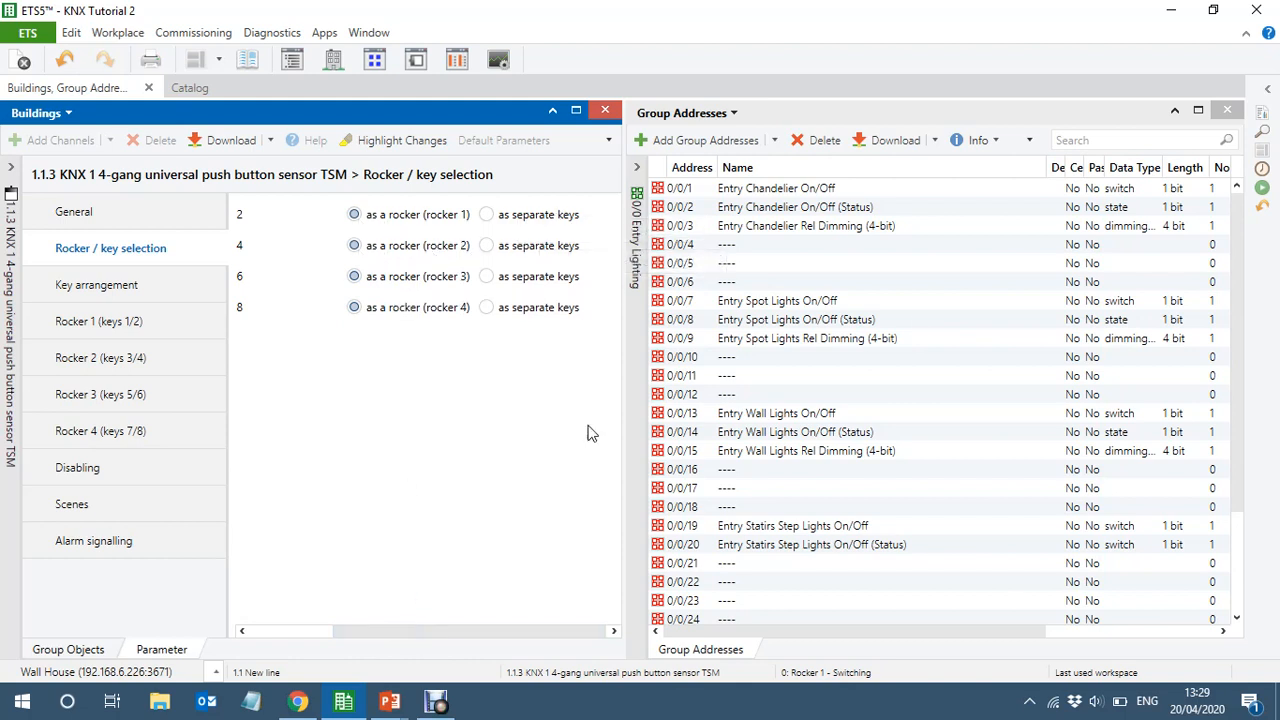
click(1229, 114)
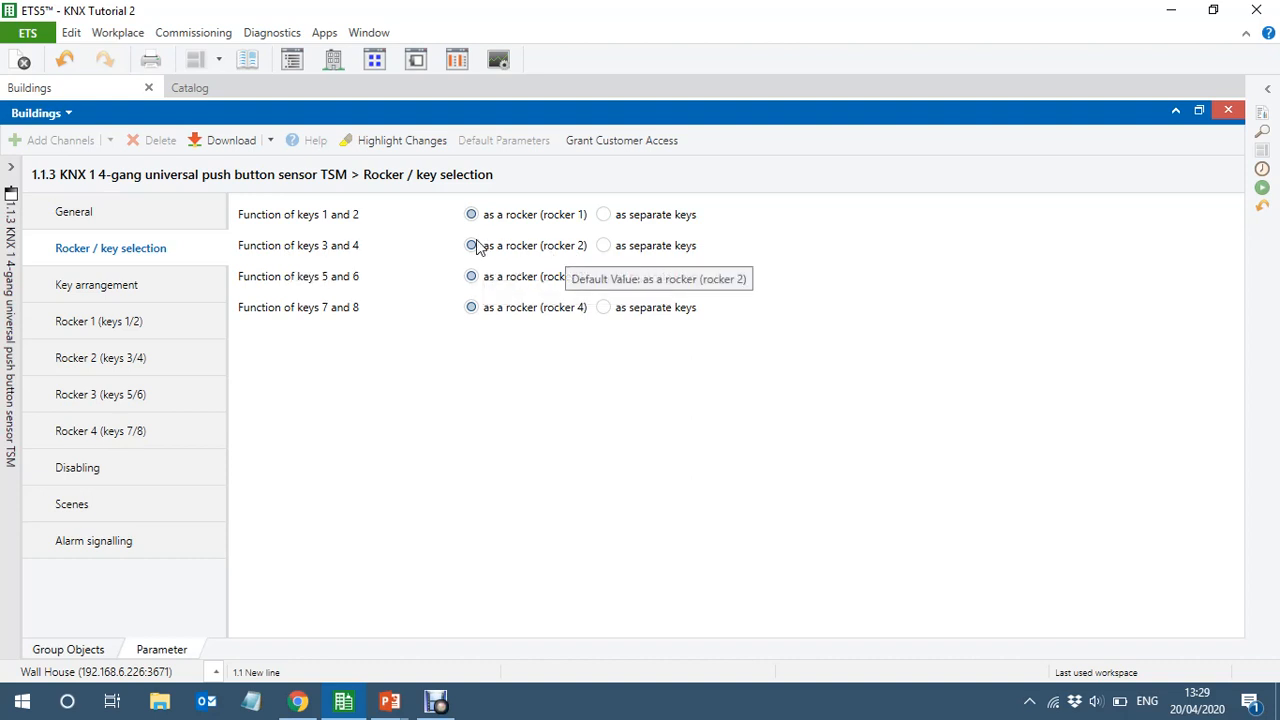
click(604, 247)
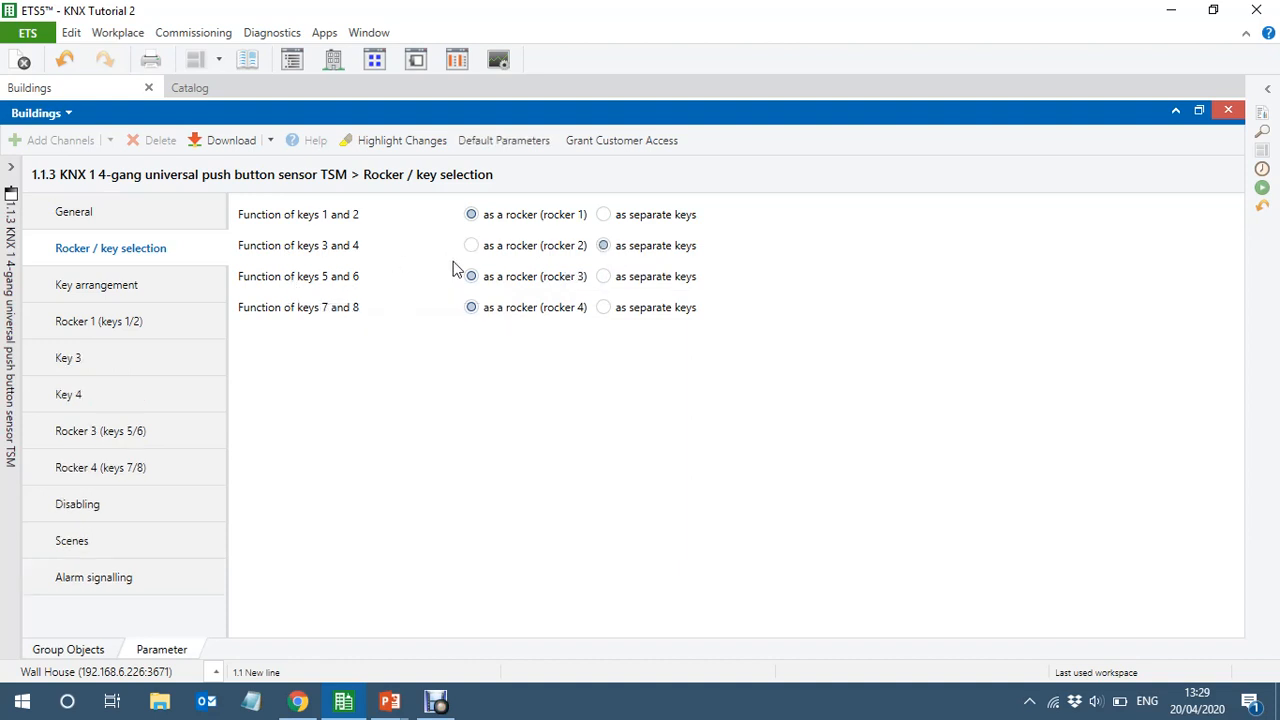
click(605, 278)
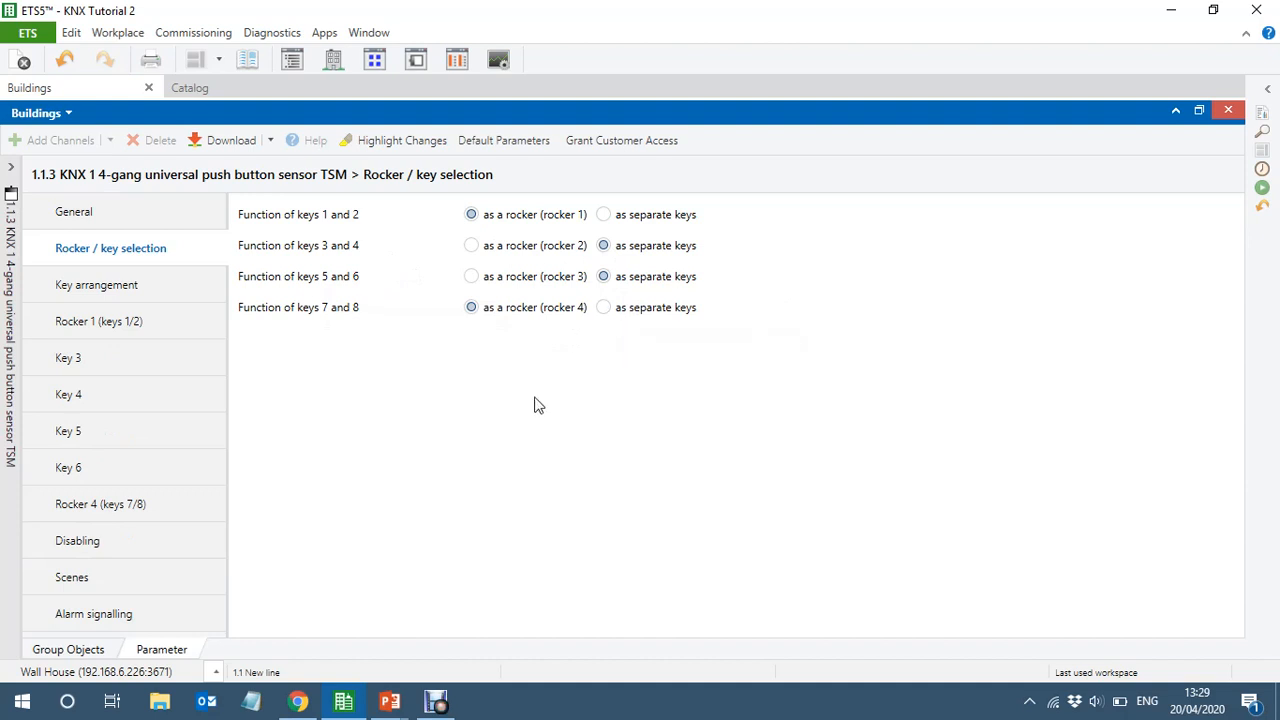
Set the function of rocker 1 (keys 1/2) and of key 3 on KNX 1 to dimming
click(105, 320)
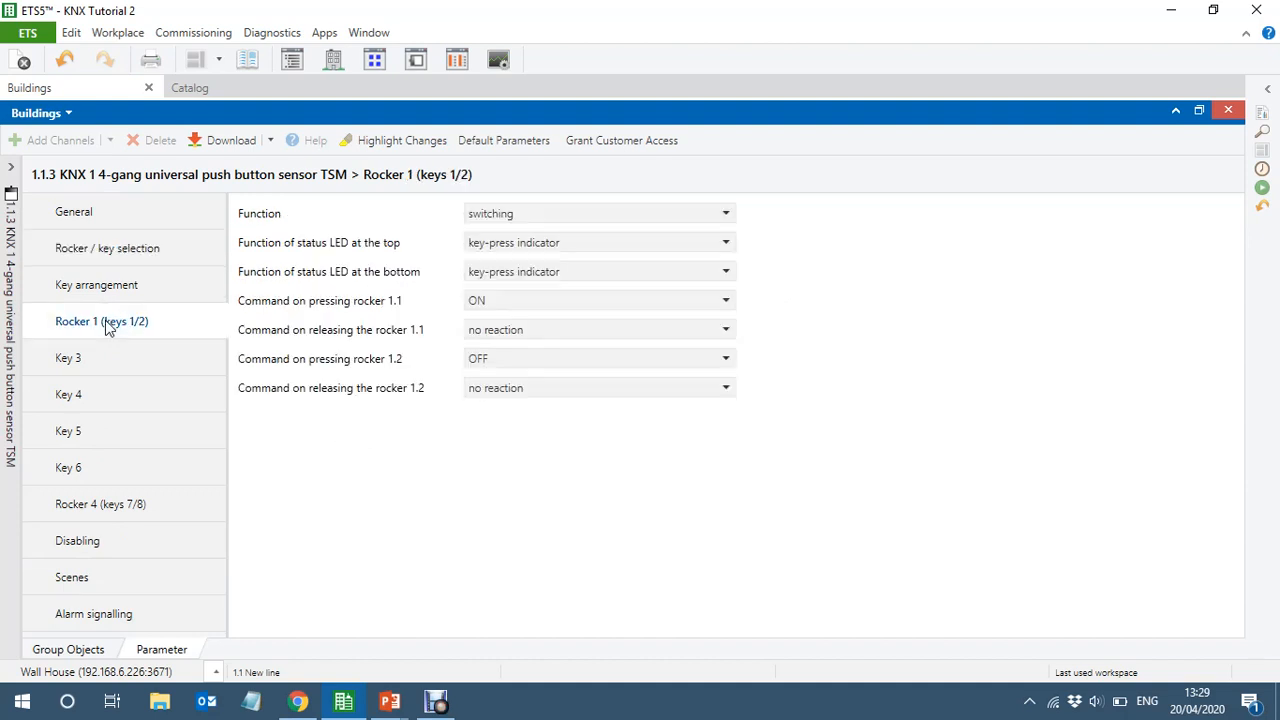
click(554, 217)
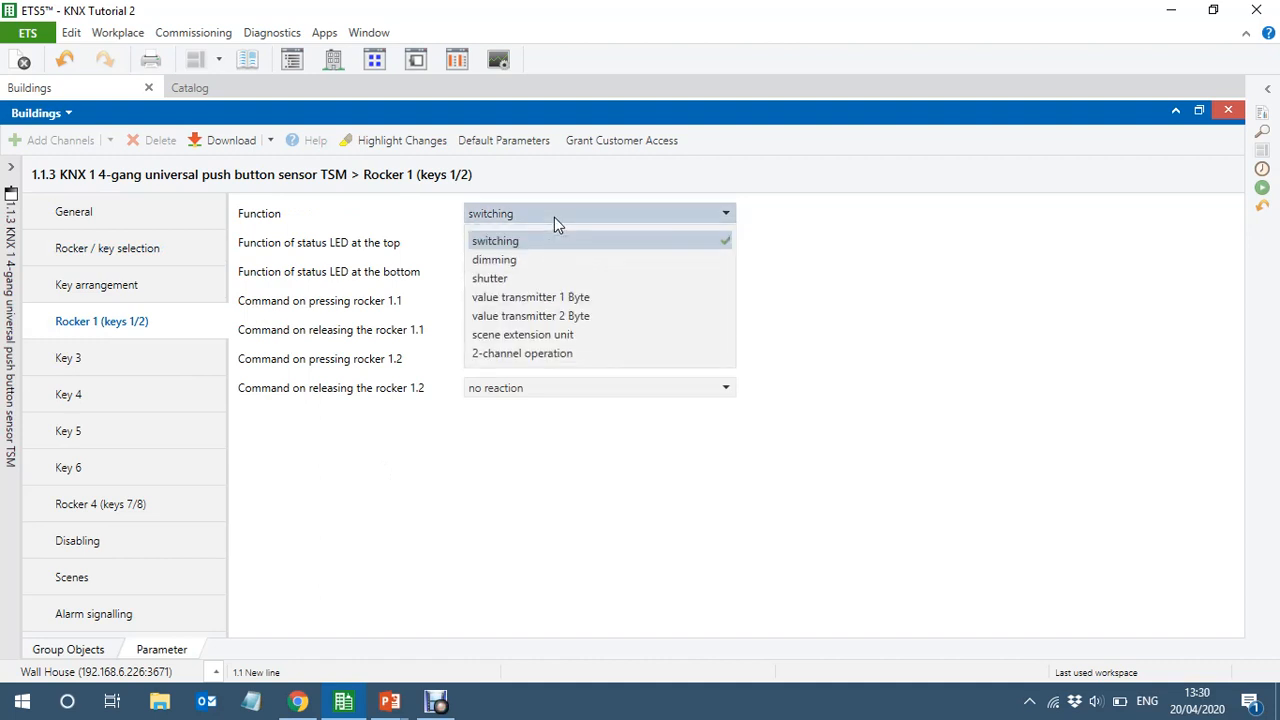
click(510, 262)
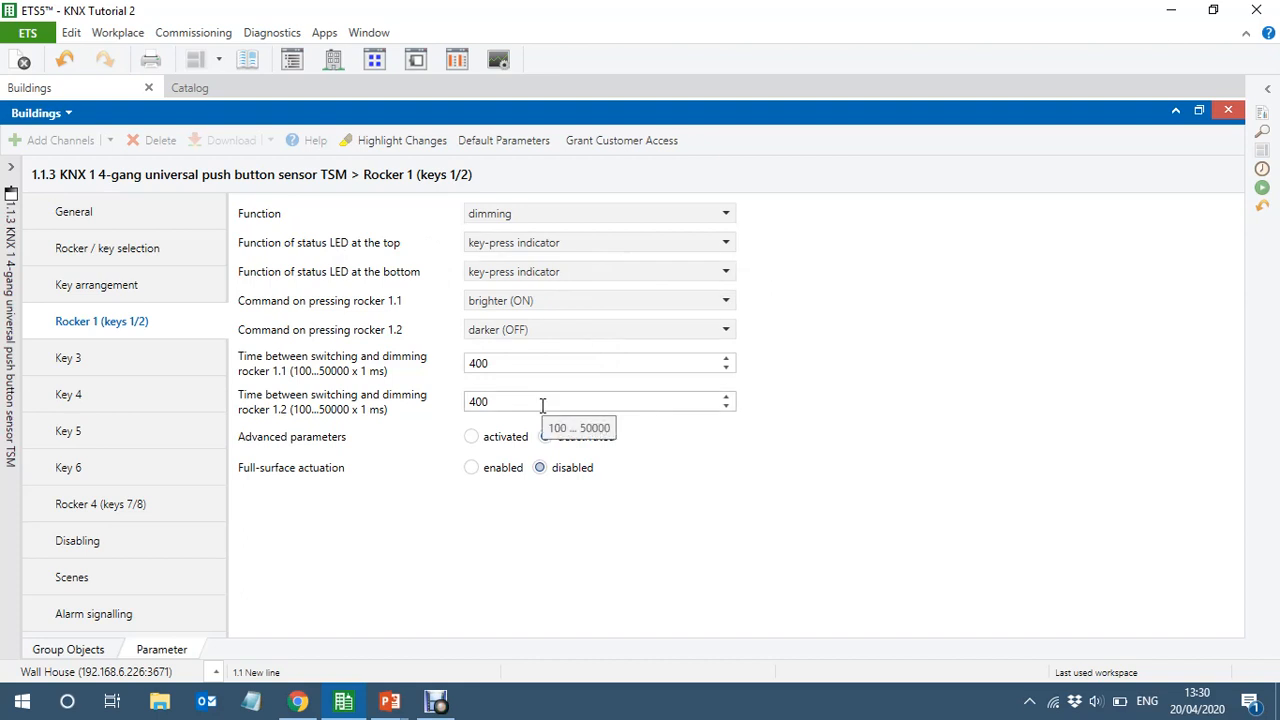
click(99, 369)
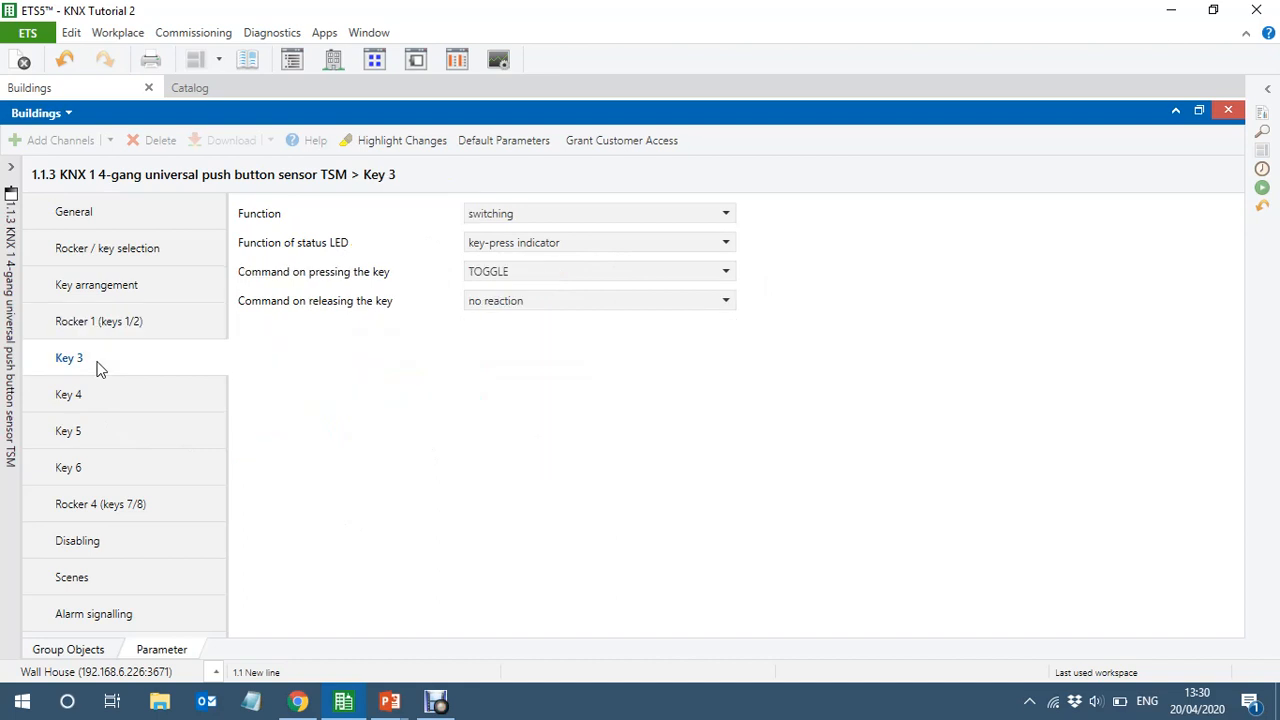
click(589, 214)
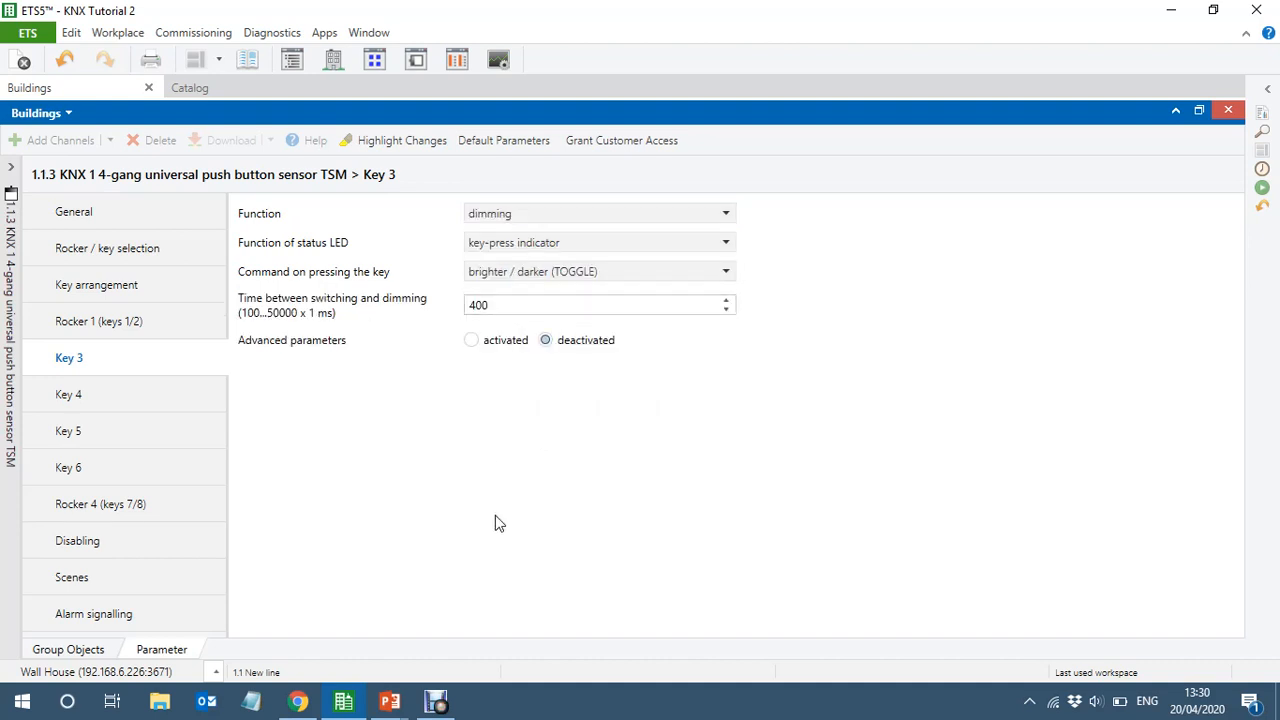
Set the function of key 4 and key 5 on KNX 1 to dimming
click(112, 394)
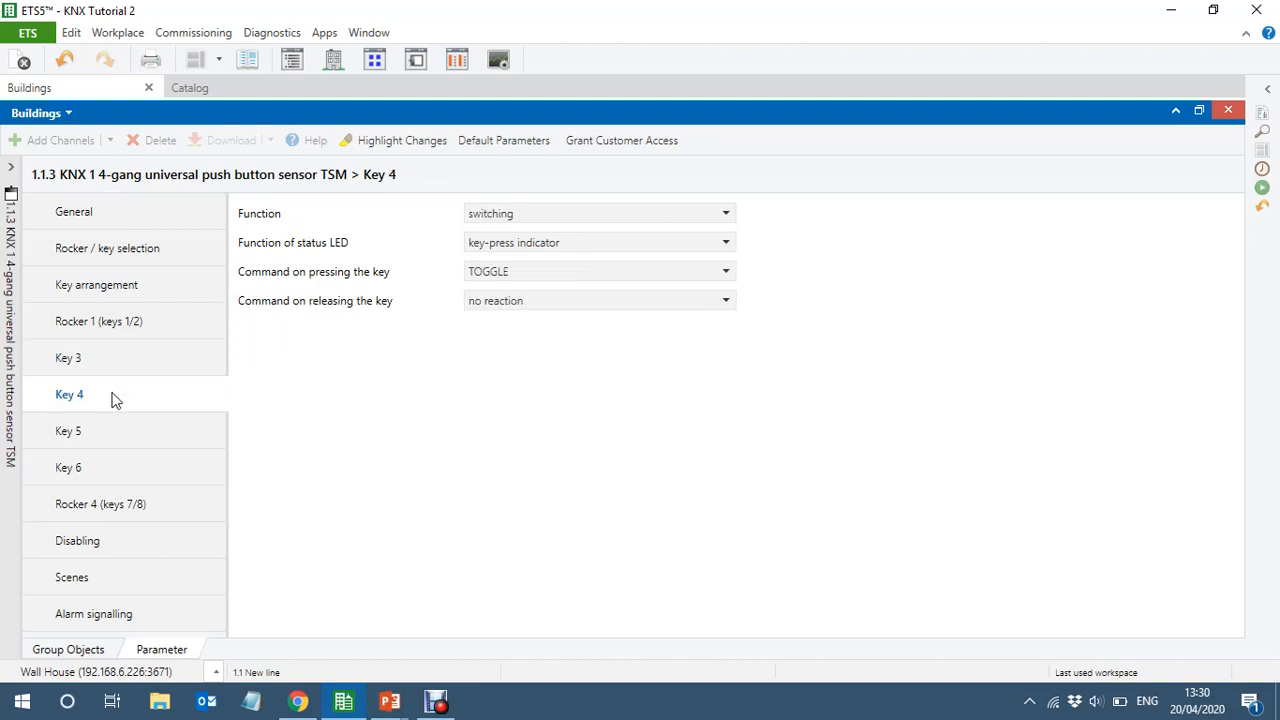
click(537, 215)
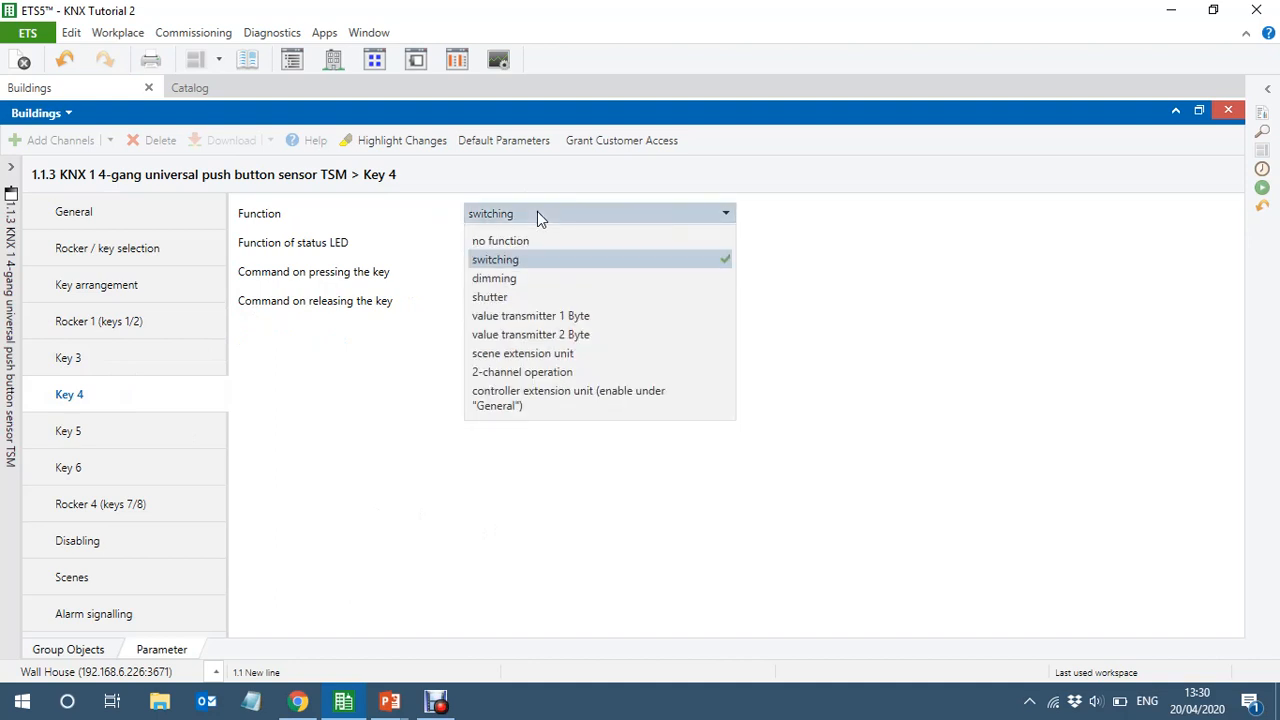
click(511, 280)
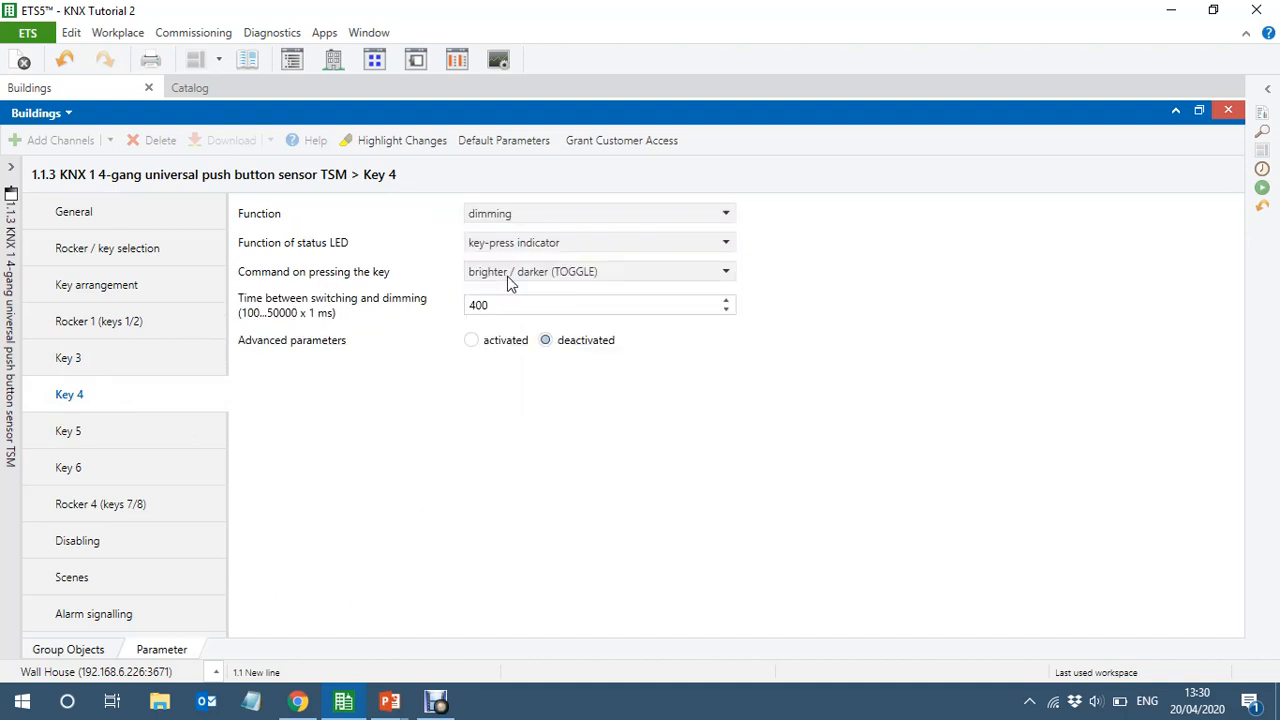
click(100, 437)
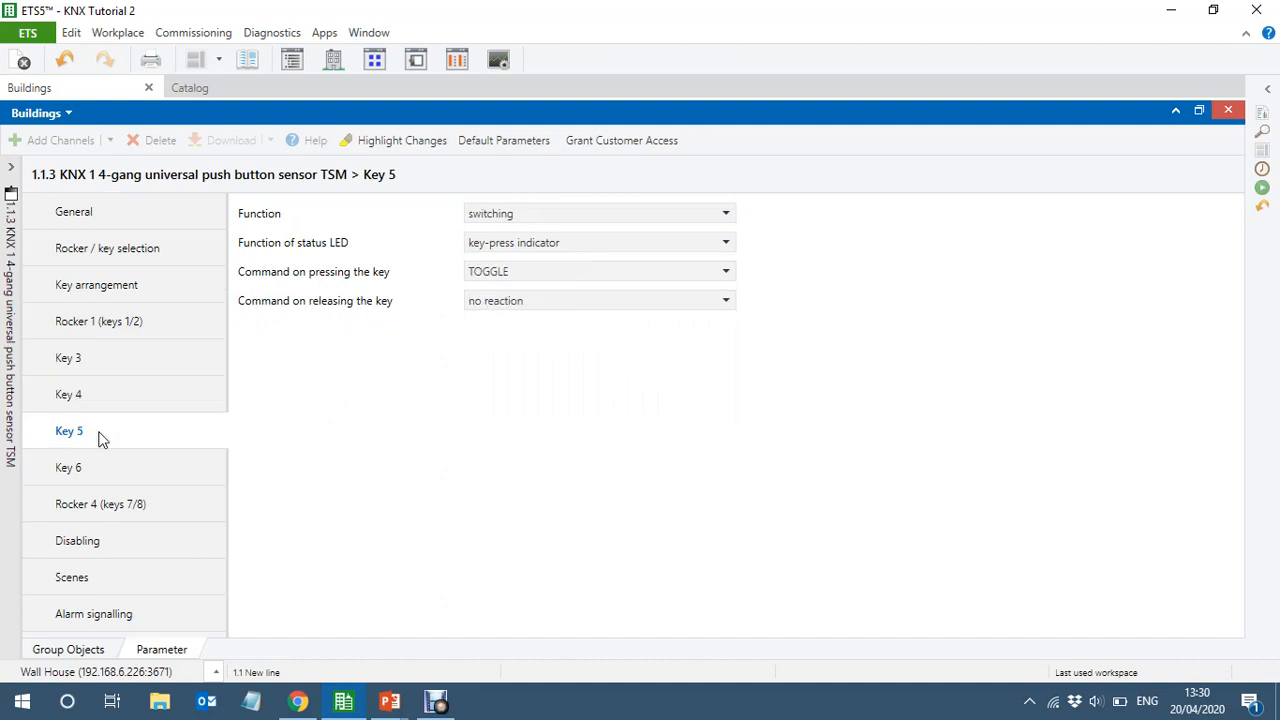
click(560, 216)
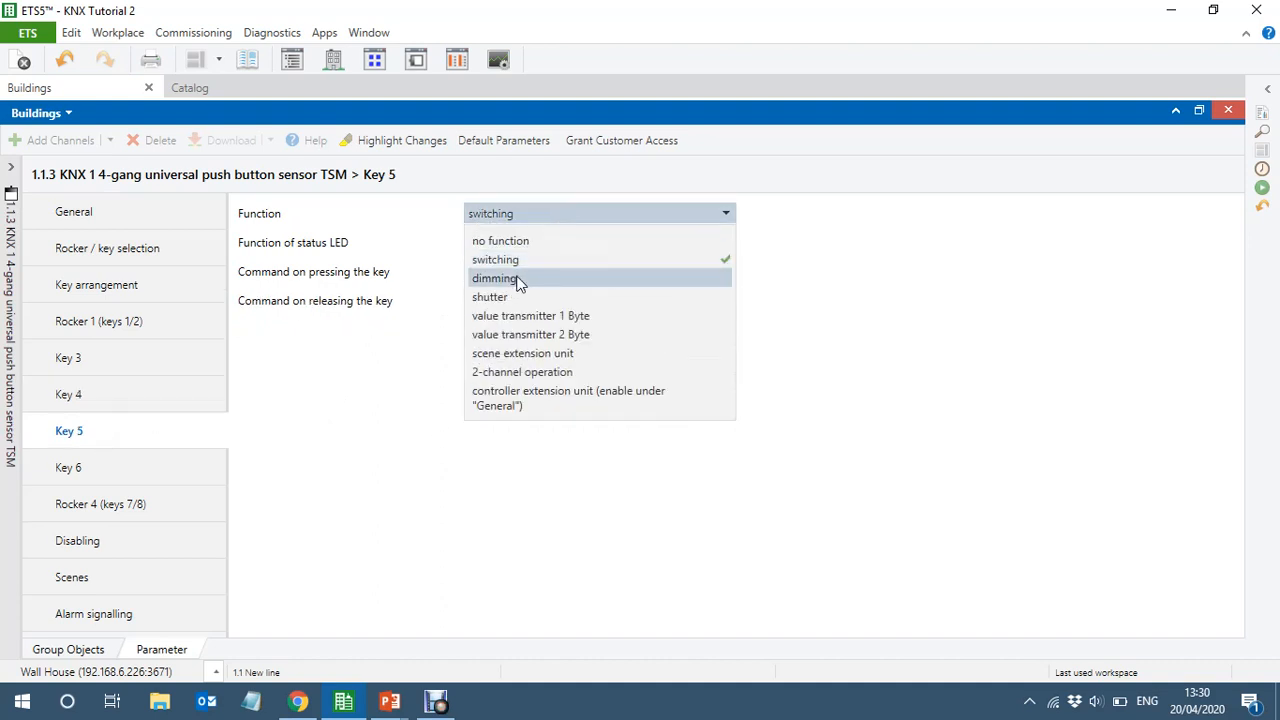
click(519, 280)
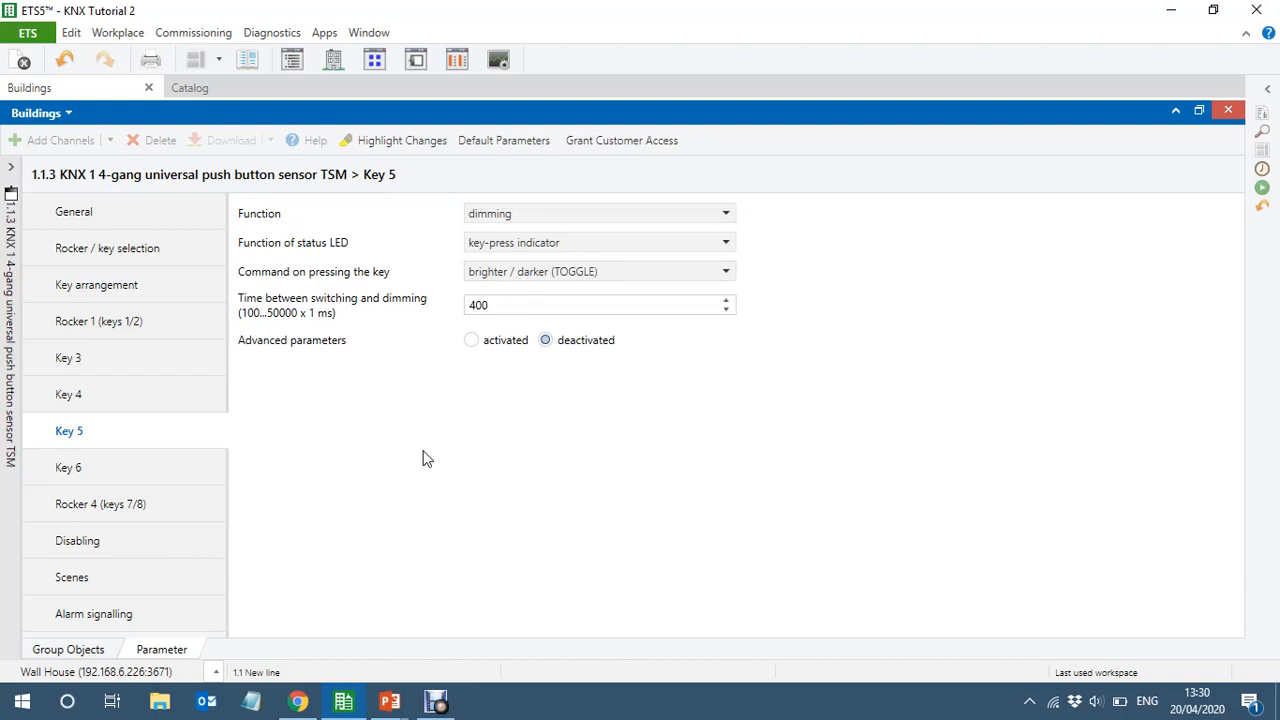
Leave key 6 on switching and set the function of rocker 4 (keys 7/8) to shutter
click(104, 468)
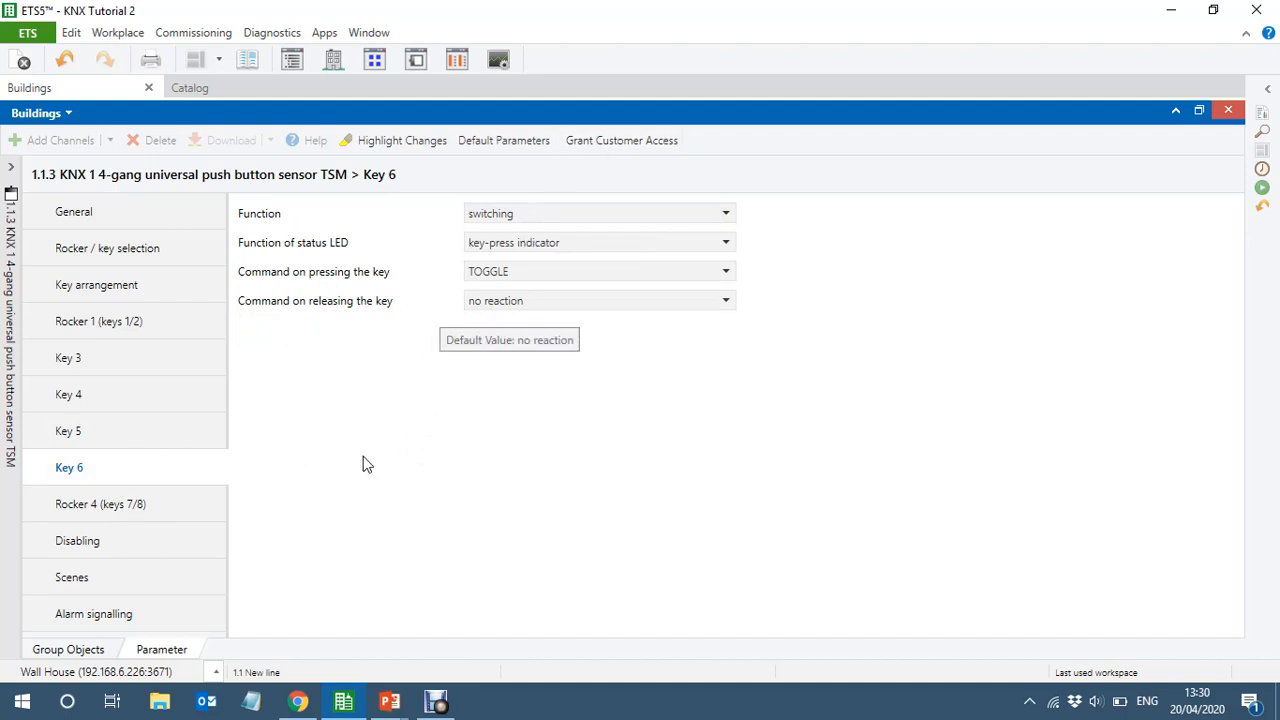
click(134, 508)
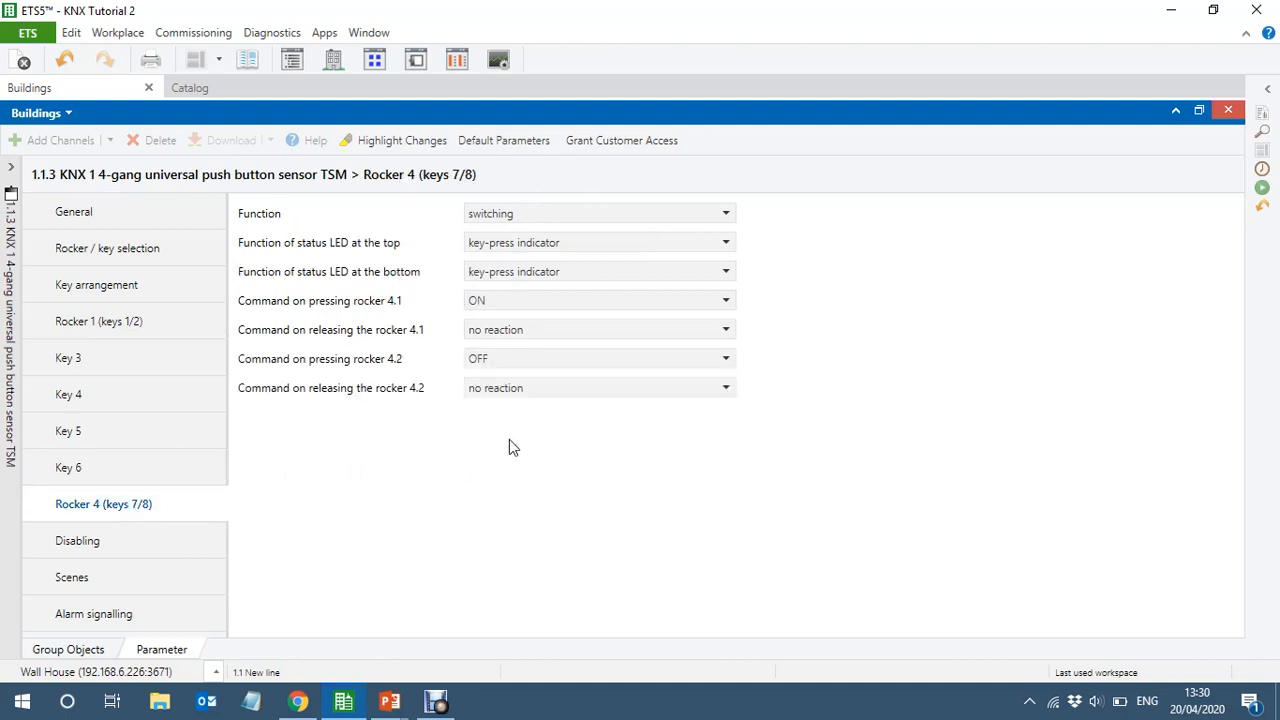
click(550, 216)
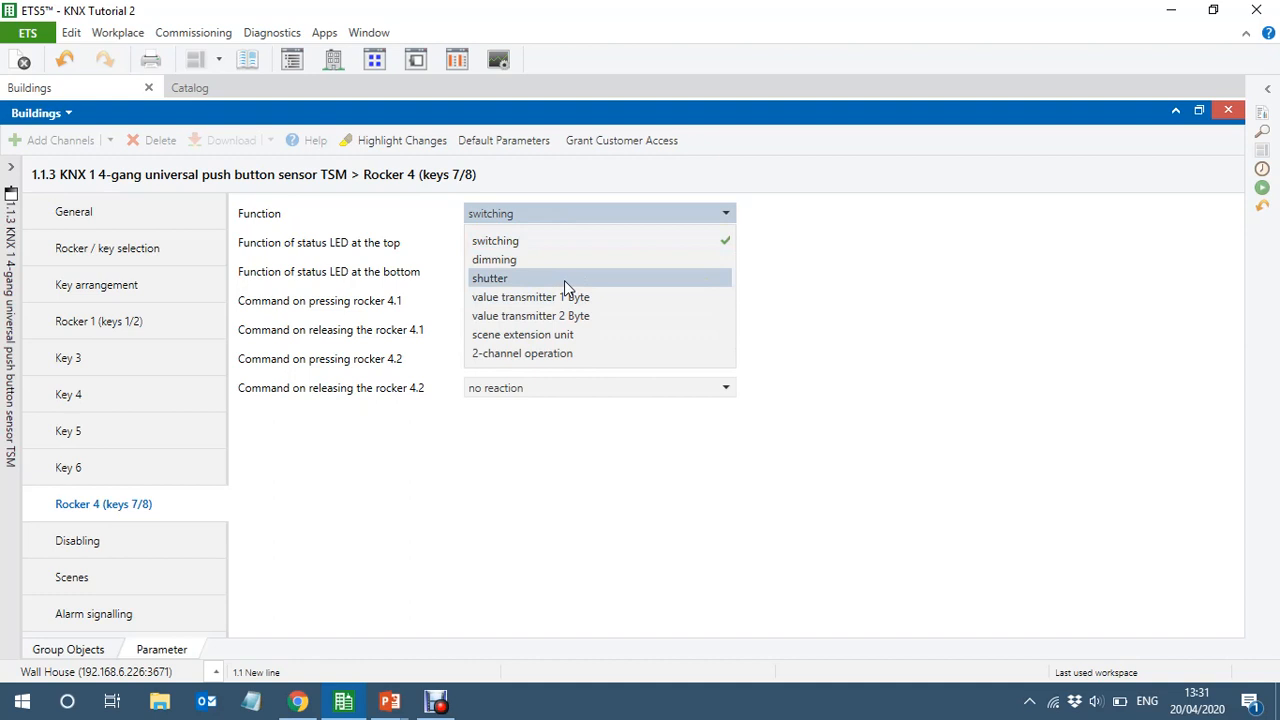
click(507, 280)
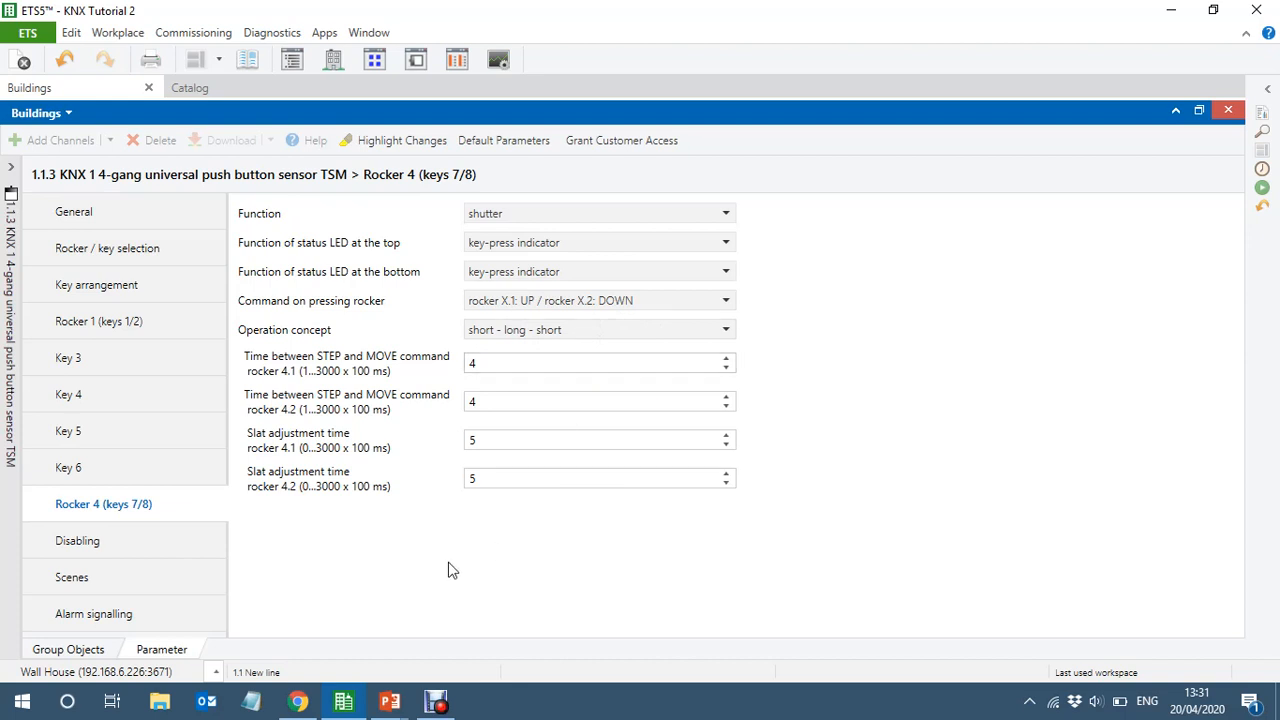
Show the group objects of KNX 1 beside the 0/0 Entry Lighting group addresses, with the address tree collapsed
click(60, 650)
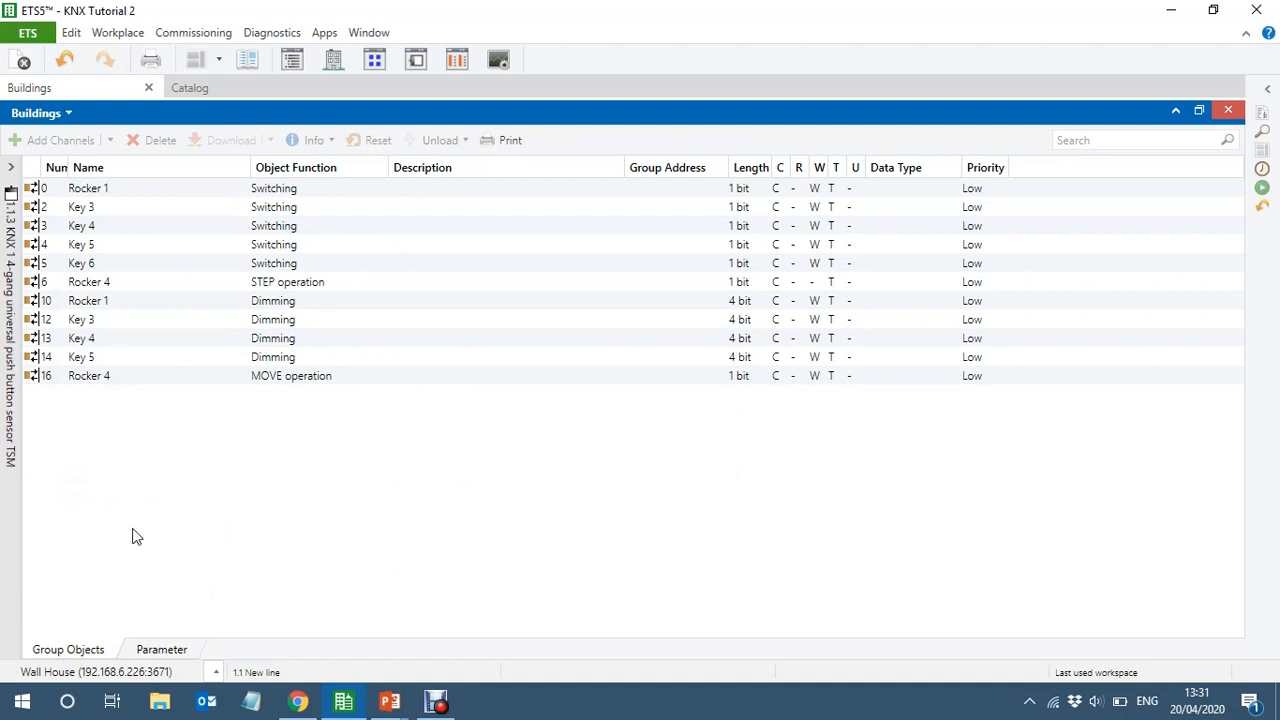
click(373, 60)
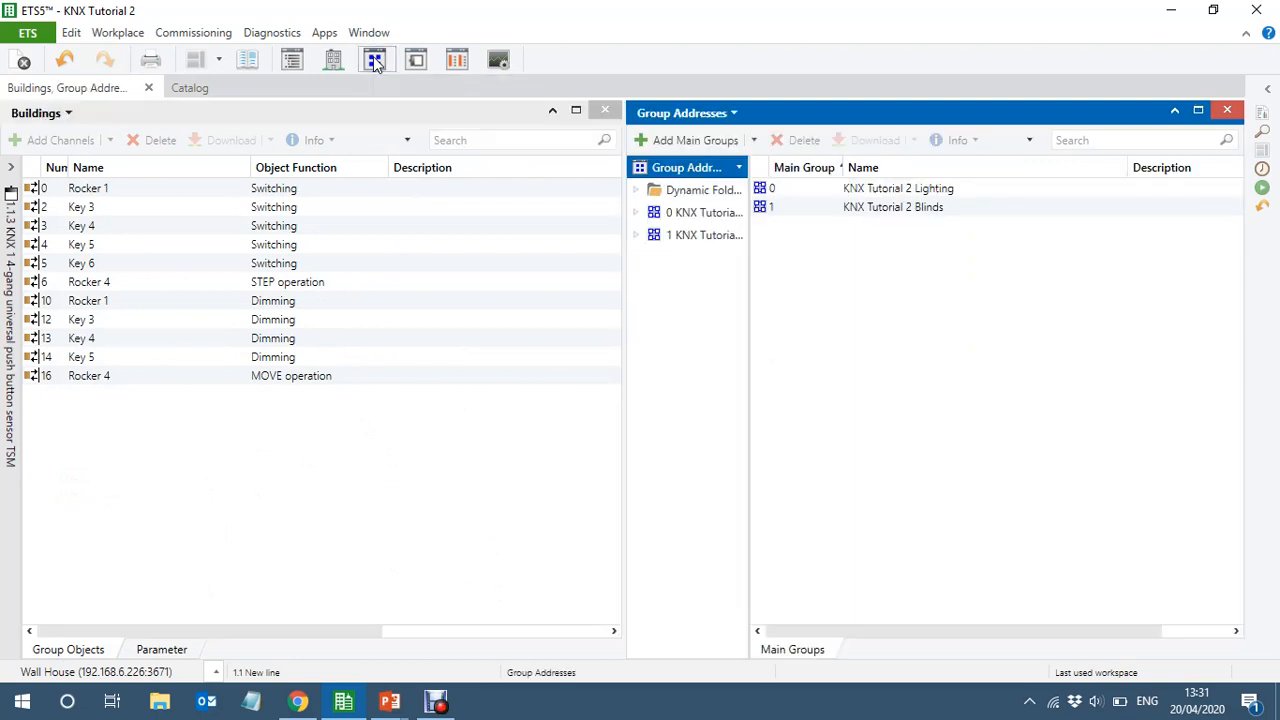
click(636, 212)
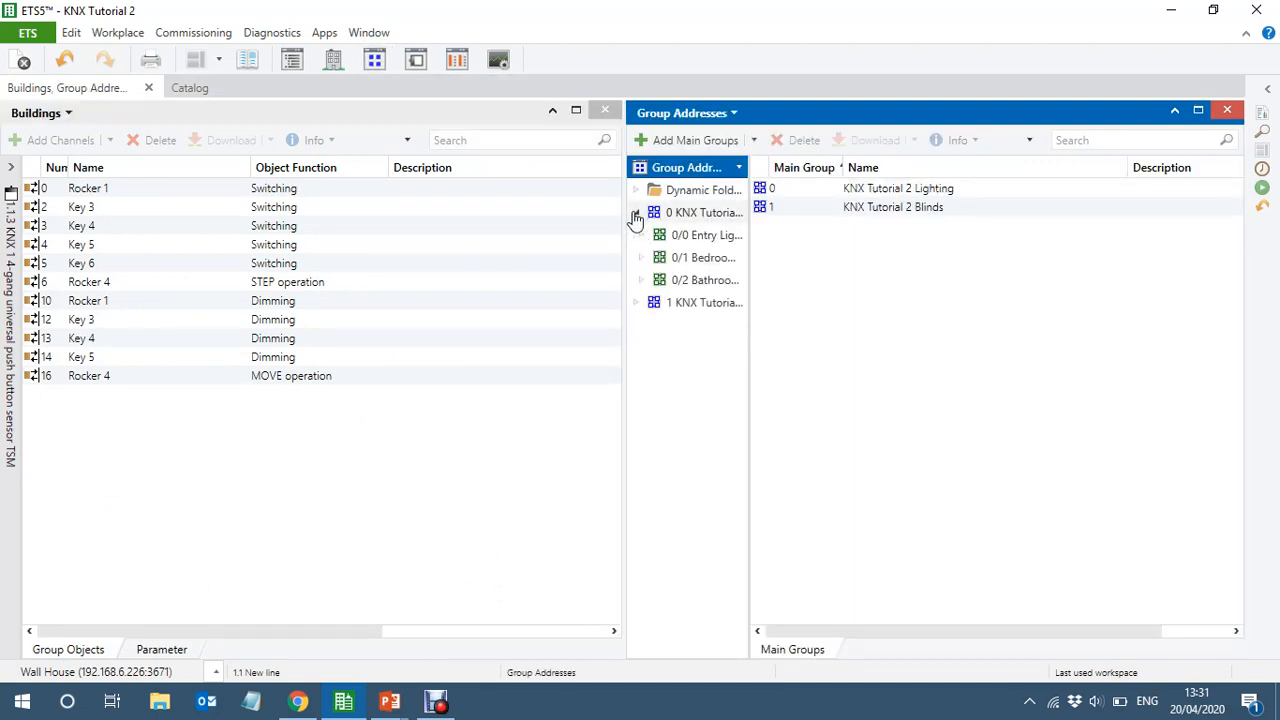
click(708, 238)
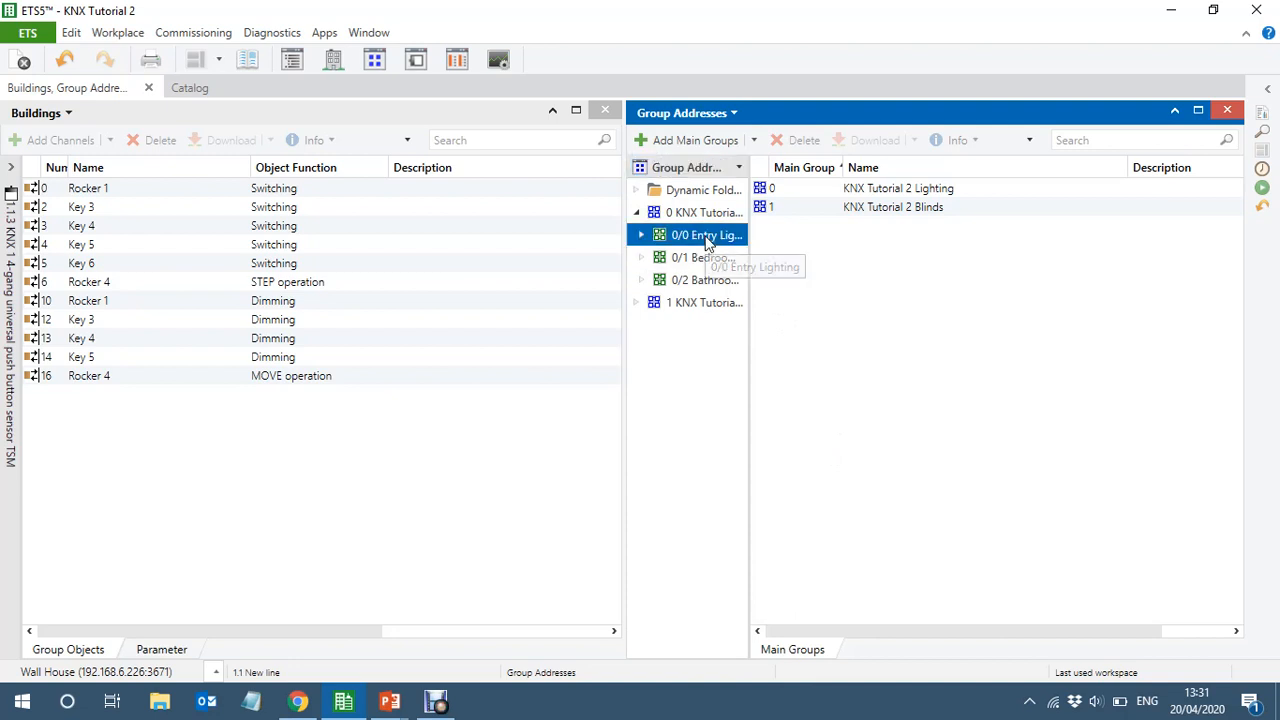
click(742, 338)
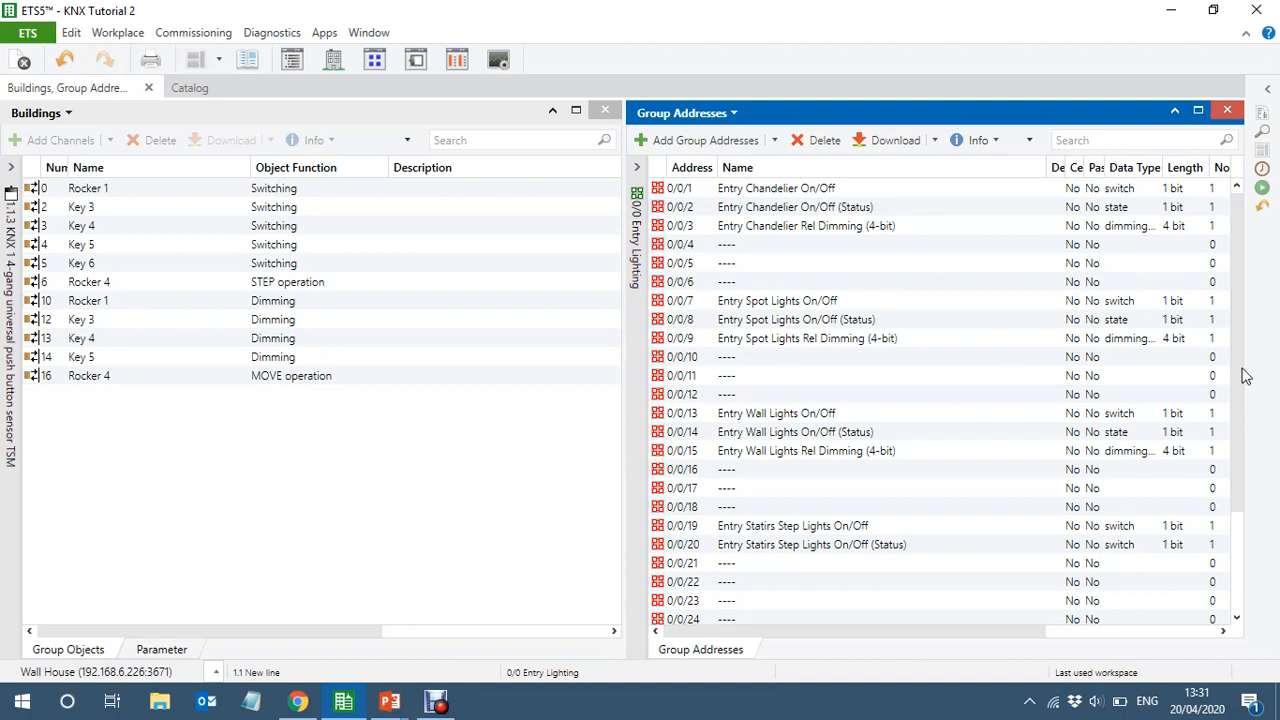
Link rocker 1's switching object to All Entry Lights On/Off and its dimming object to All Entry Lights Rel Dimming (4-bit)
drag(1241, 371, 1255, 470)
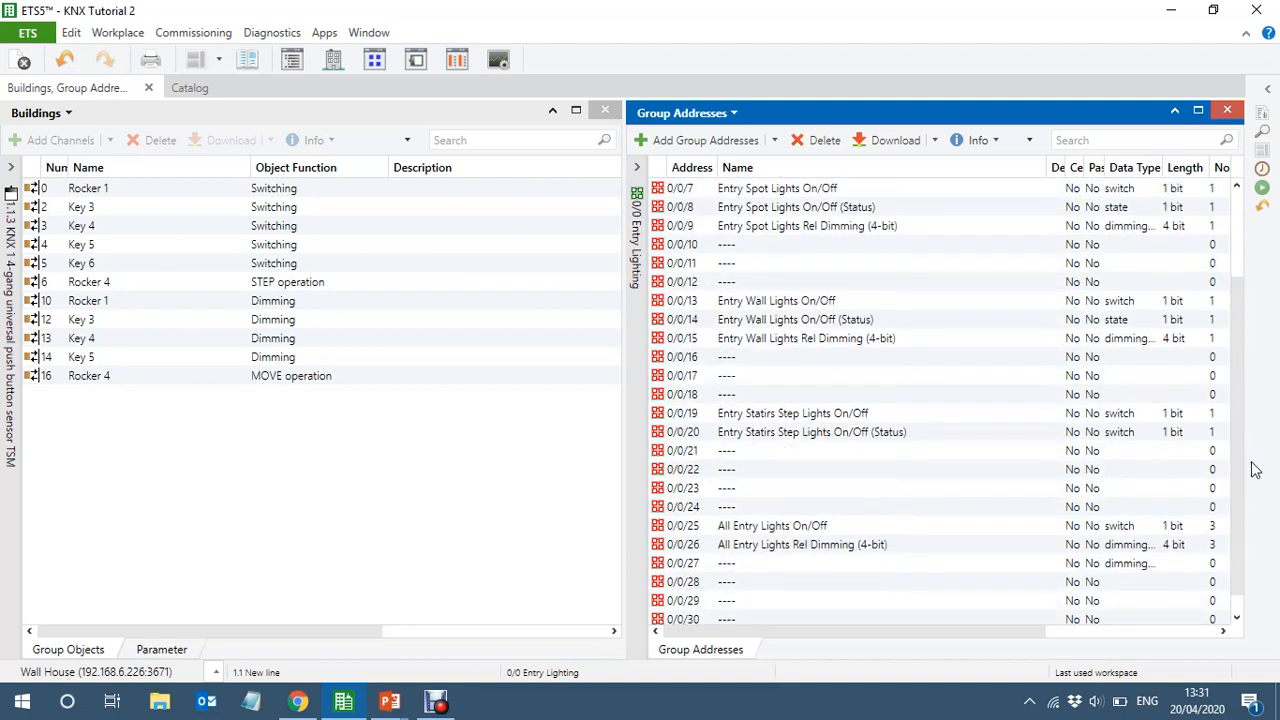
click(120, 190)
drag(120, 195, 838, 528)
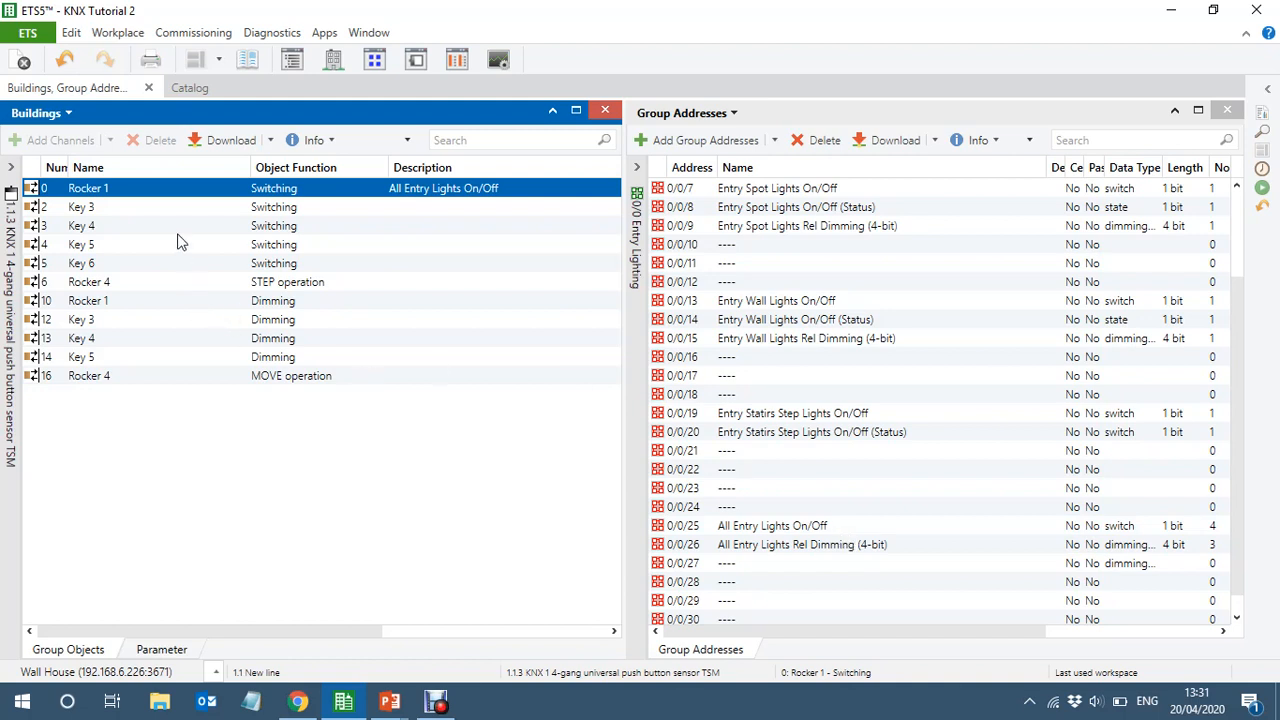
click(138, 300)
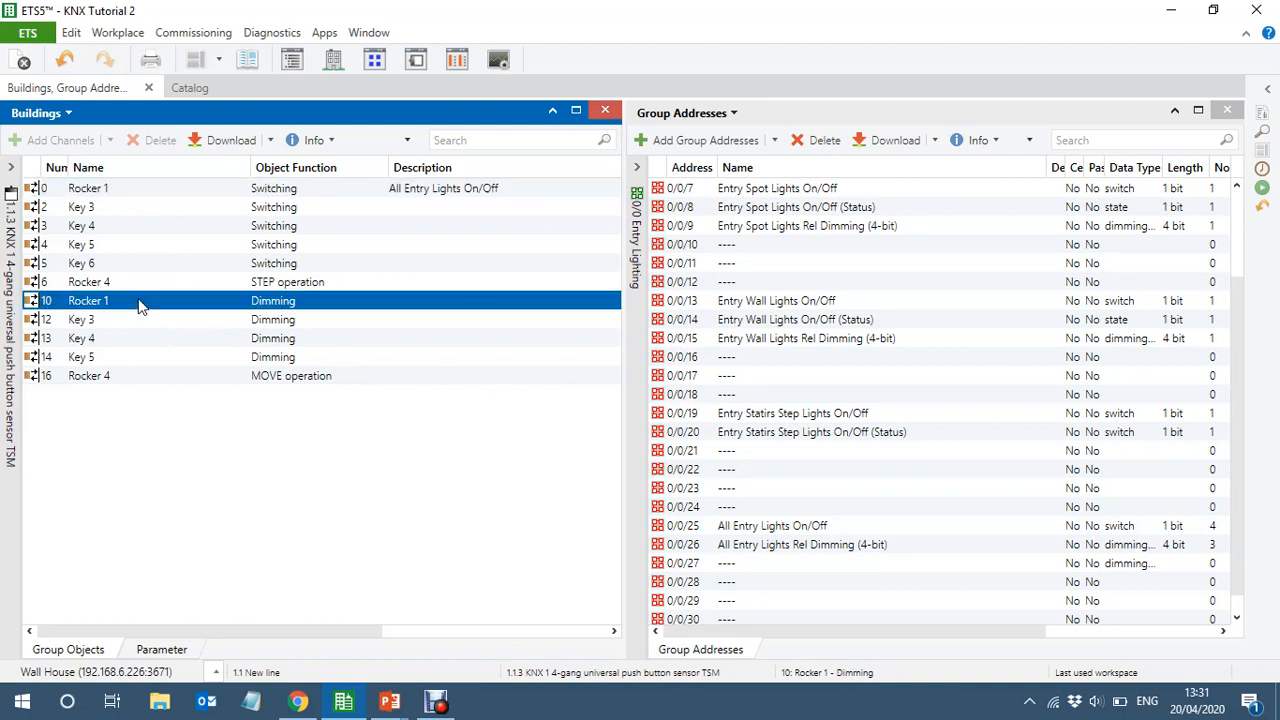
drag(140, 306, 840, 550)
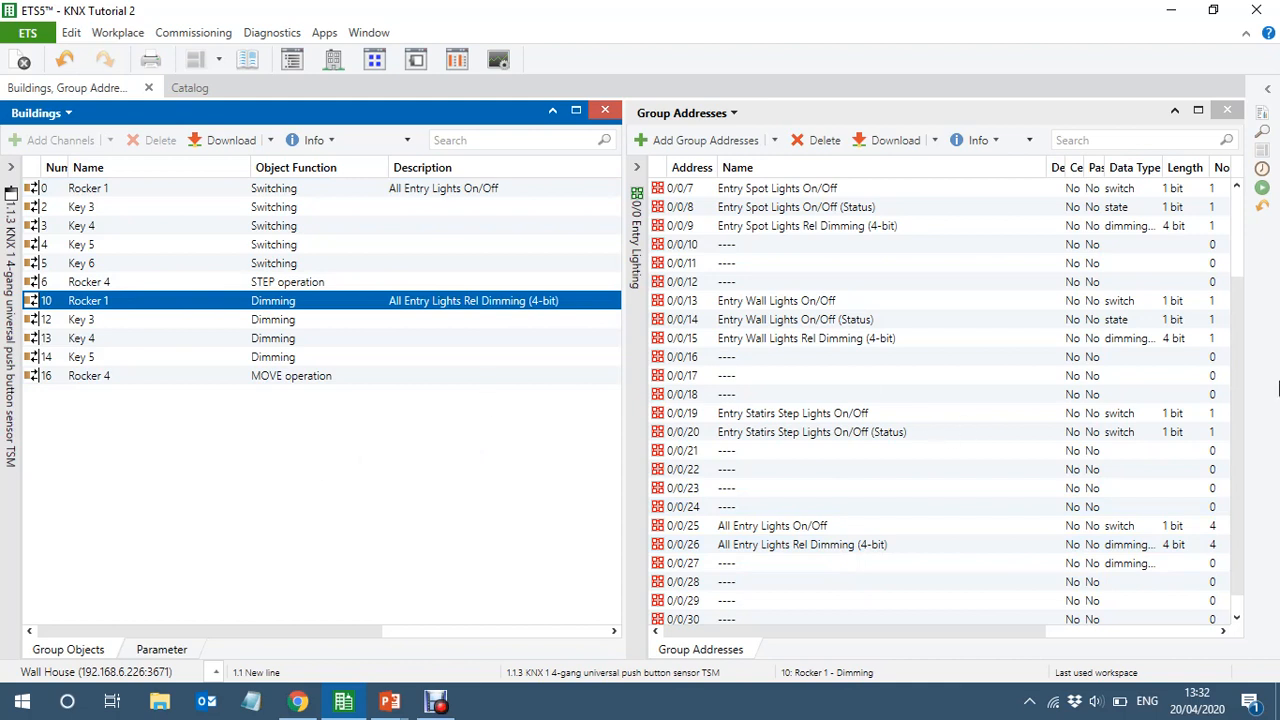
Link key 3's switching object to Entry Chandelier On/Off and its dimming object to Entry Chandelier Rel Dimming (4-bit)
drag(1243, 455, 1239, 325)
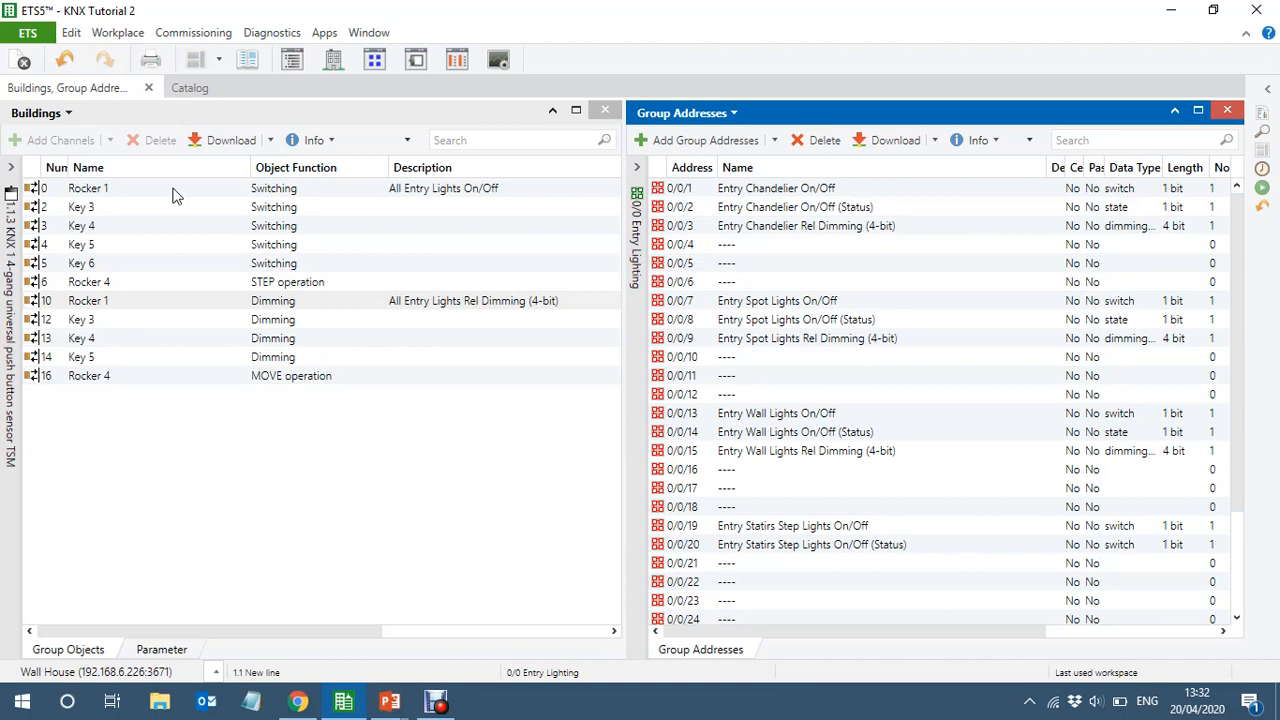
click(113, 210)
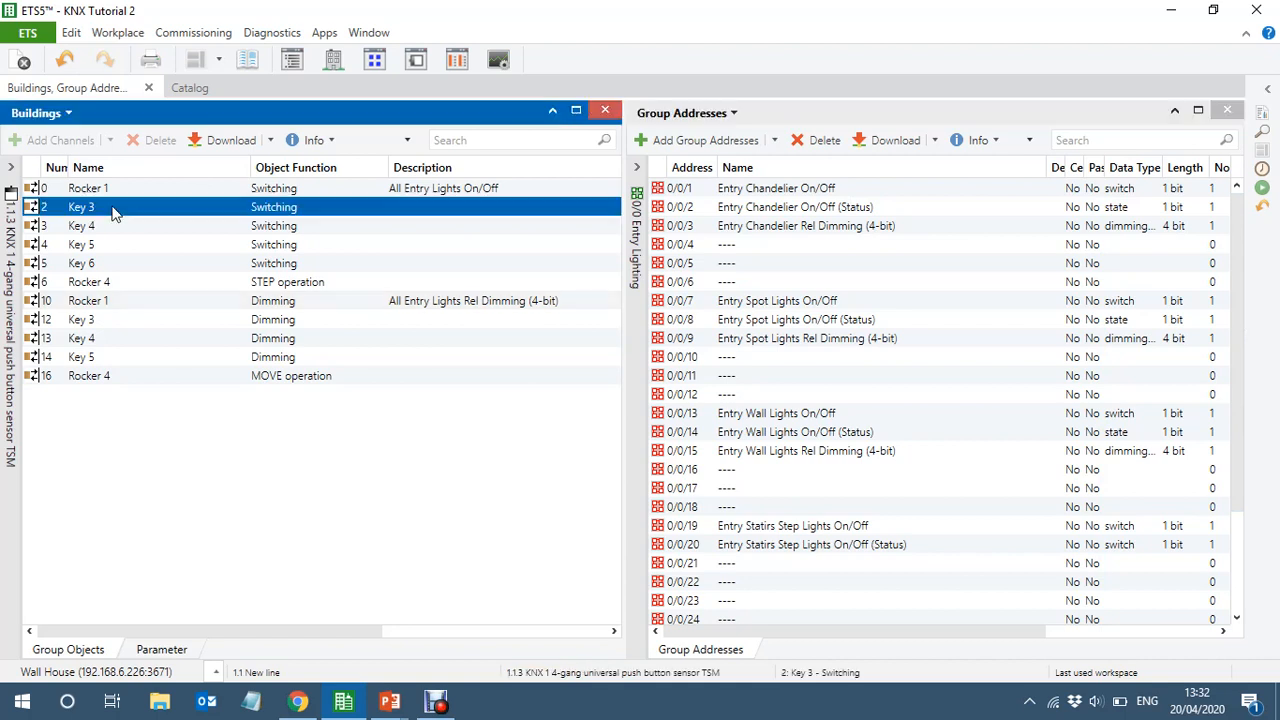
drag(113, 213, 801, 192)
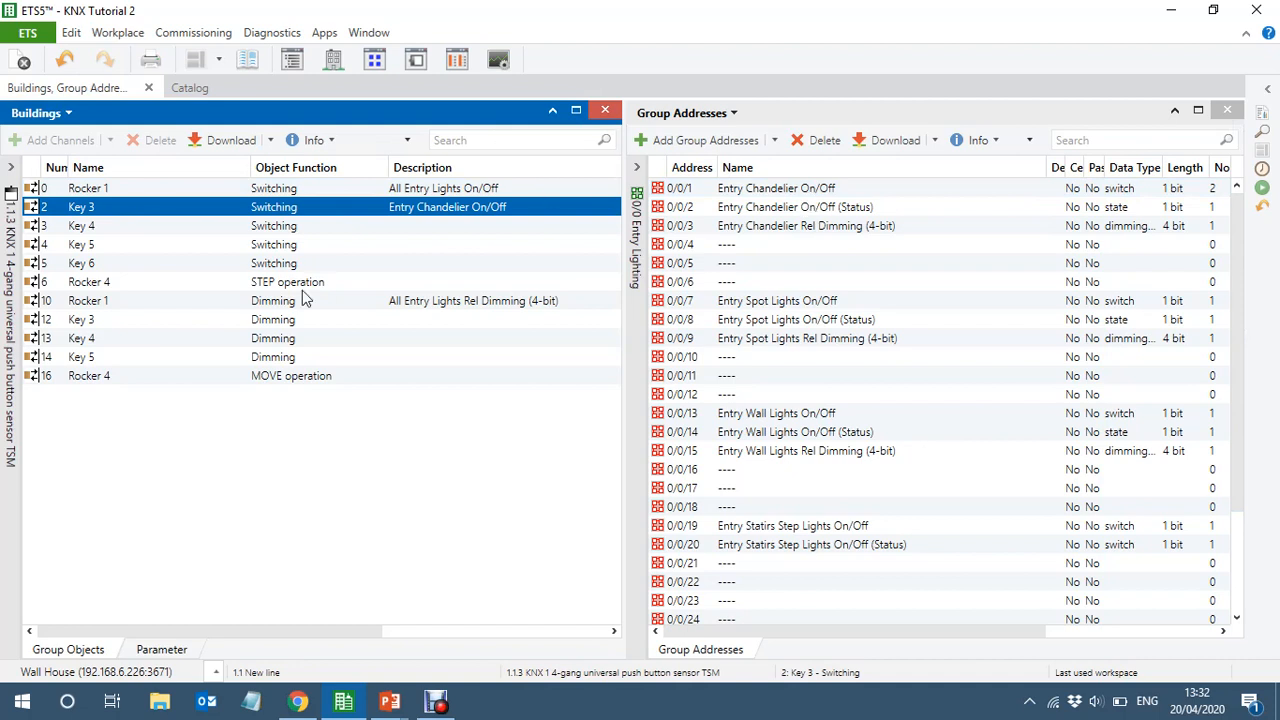
click(116, 322)
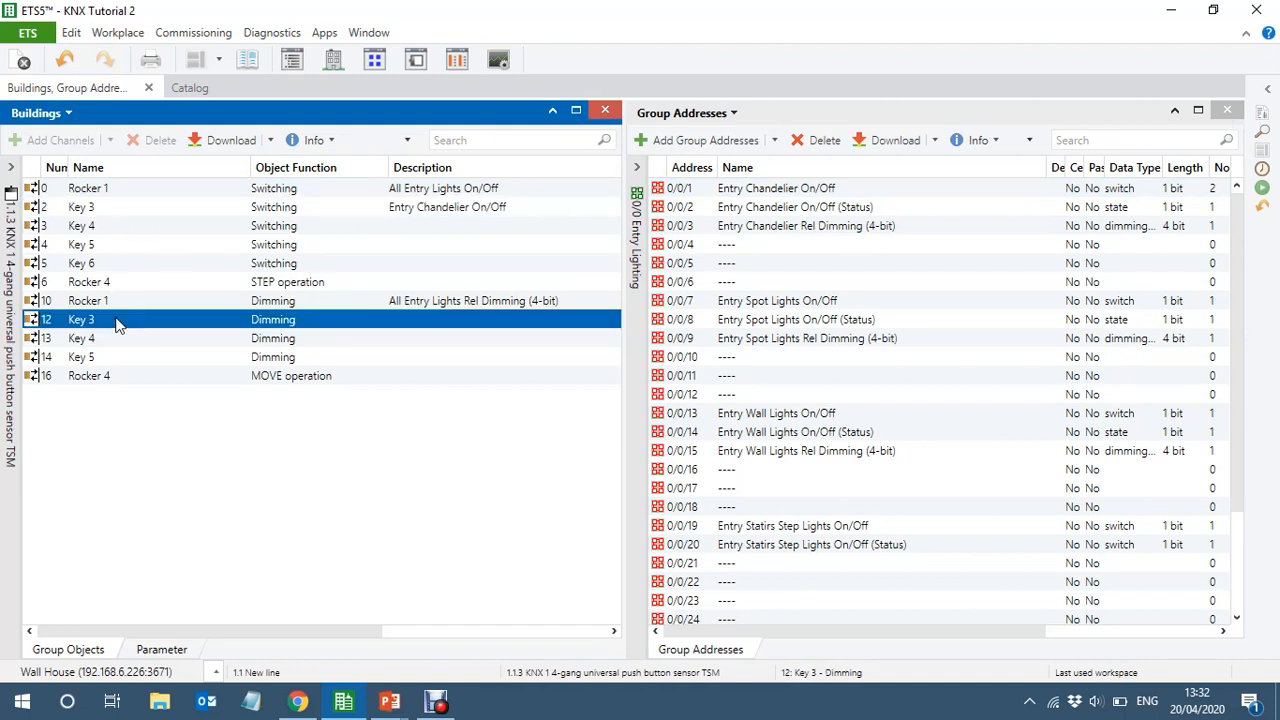
drag(116, 322, 862, 228)
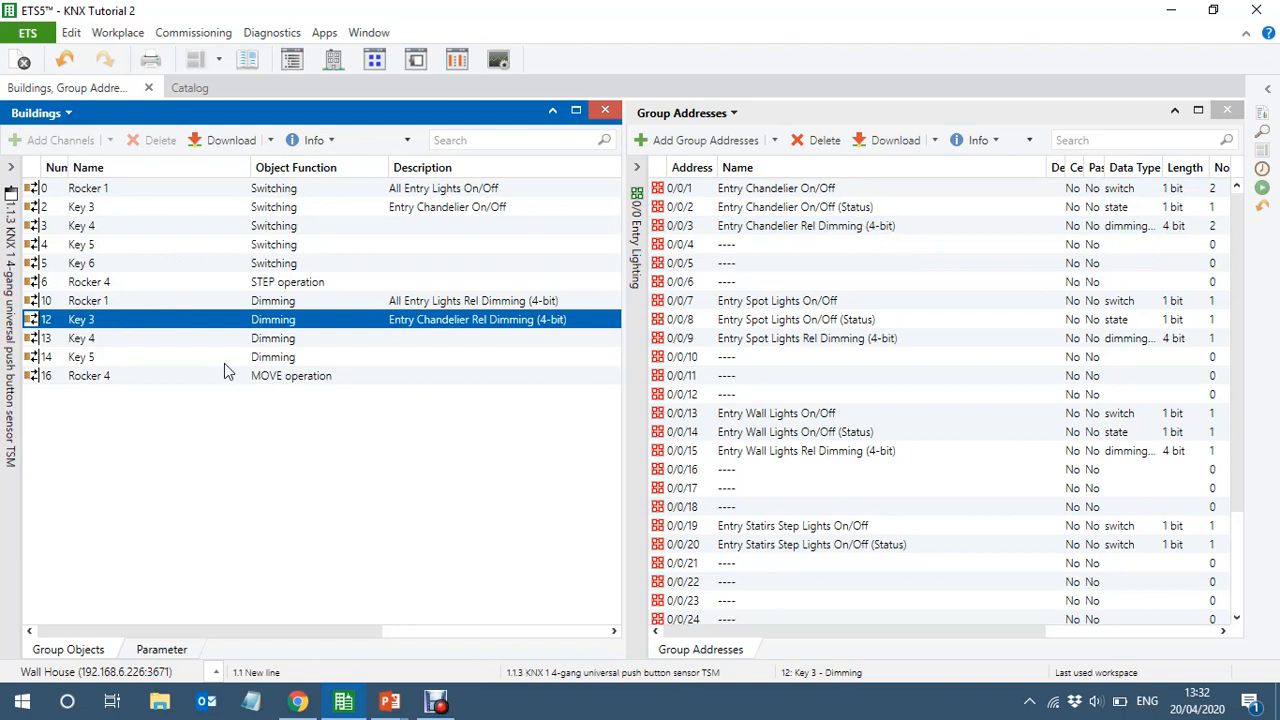
Link key 4's switching object to Entry Spot Lights On/Off and its dimming object to Entry Spot Lights Rel Dimming (4-bit)
drag(162, 229, 822, 296)
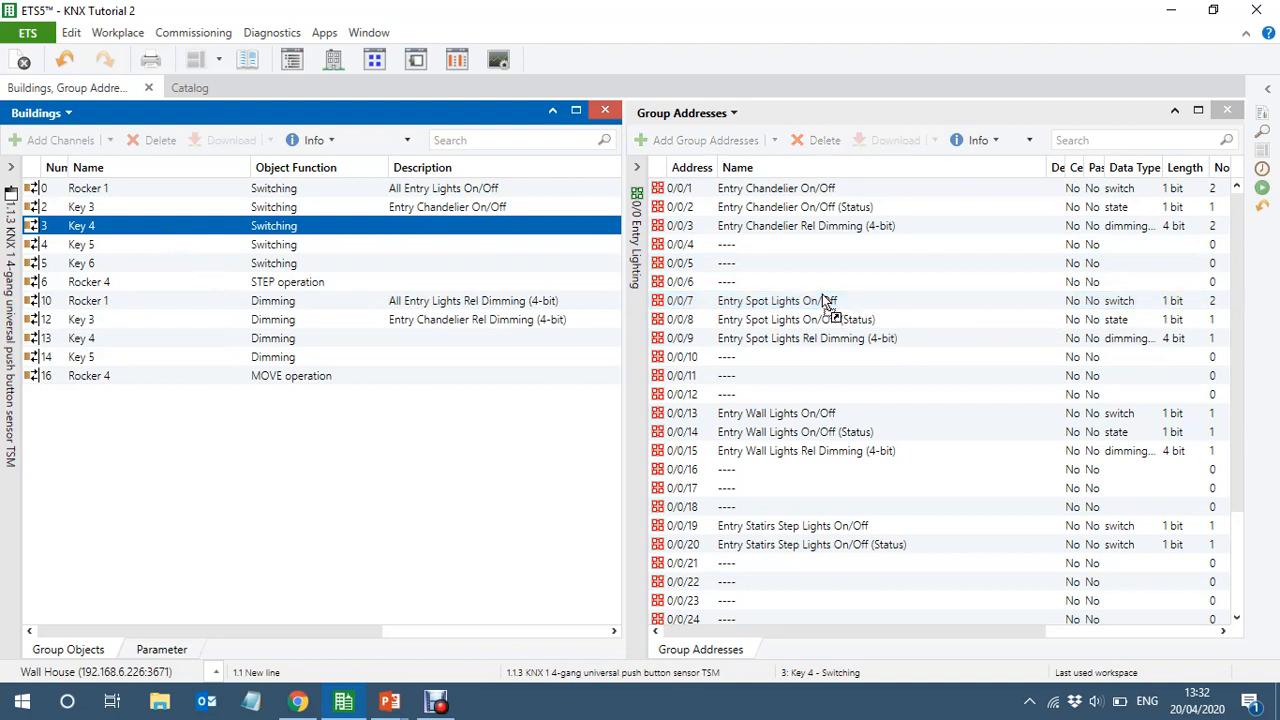
click(118, 342)
drag(118, 342, 826, 337)
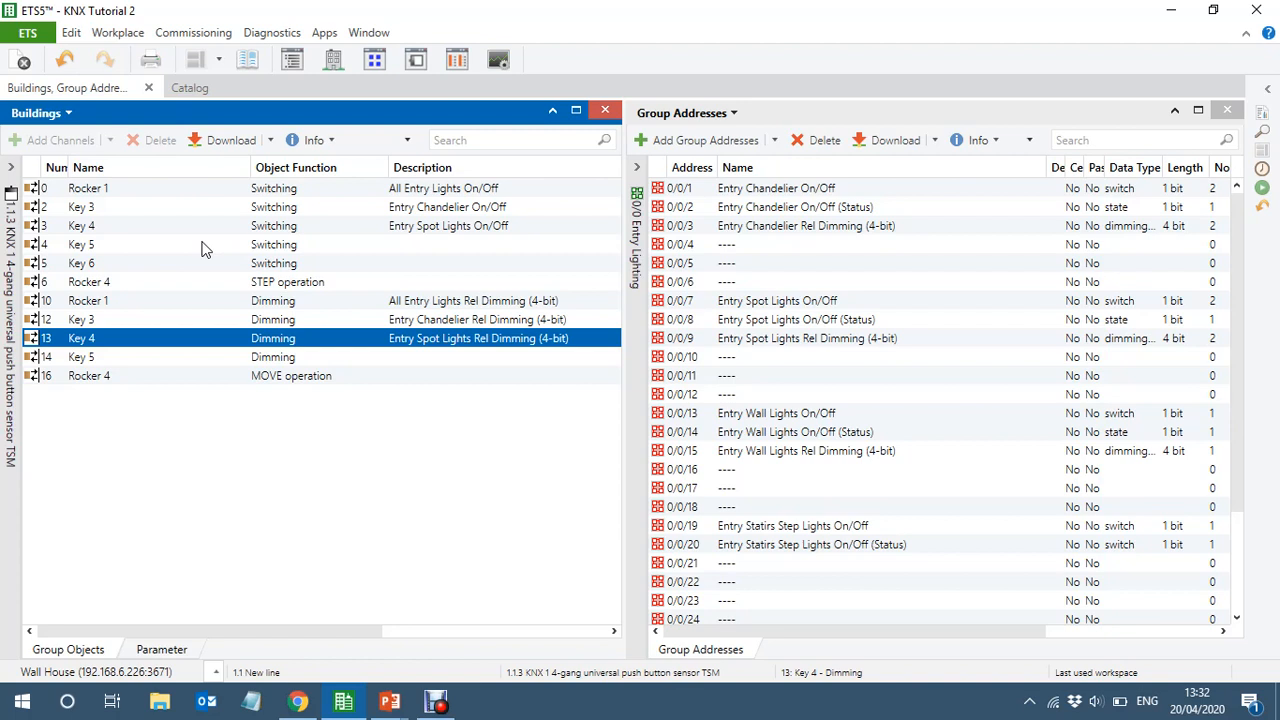
Link key 5's objects to Entry Wall Lights On/Off and Rel Dimming (4-bit), and key 6's switching object to Entry Statirs Step Lights On/Off
drag(202, 247, 820, 422)
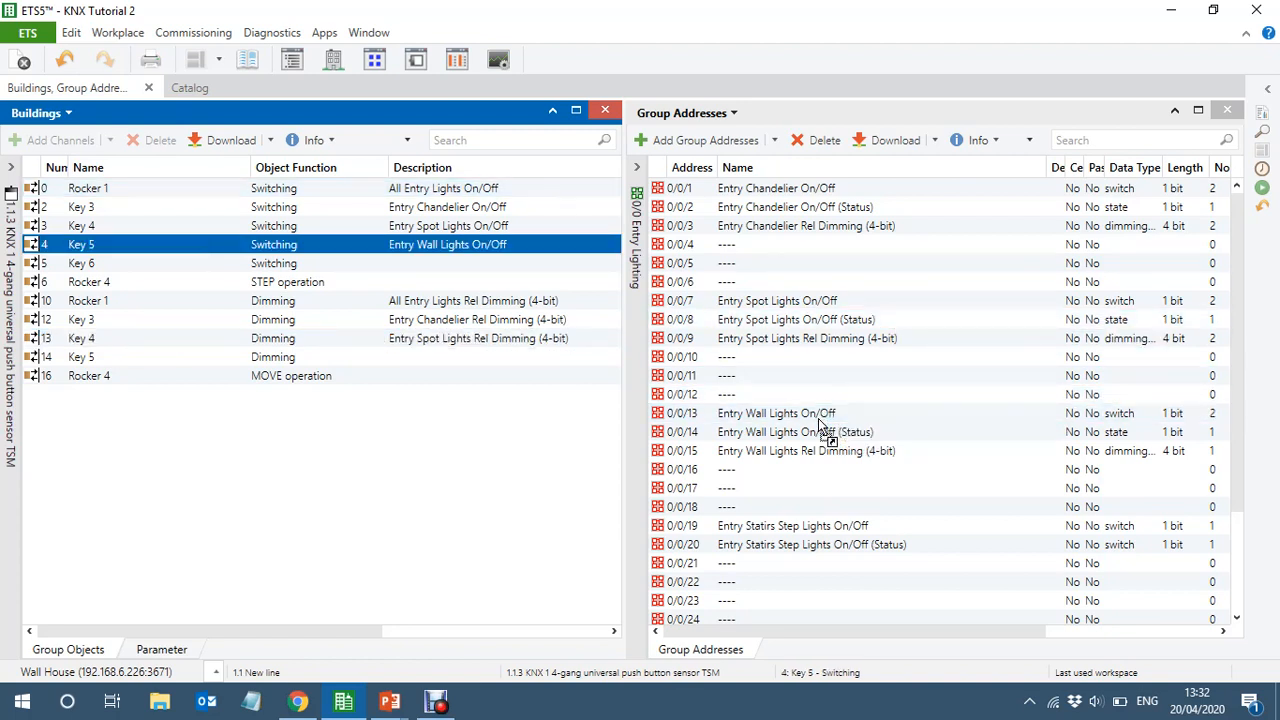
drag(773, 459, 365, 366)
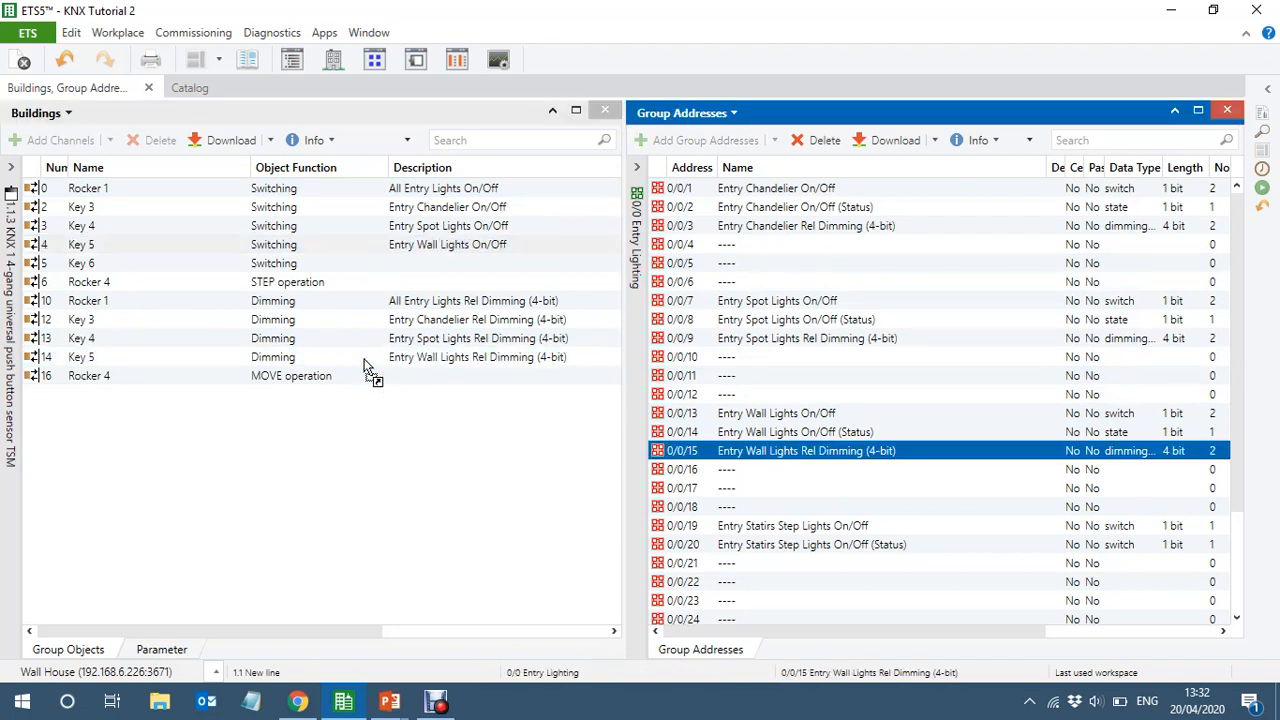
click(156, 268)
drag(156, 268, 894, 529)
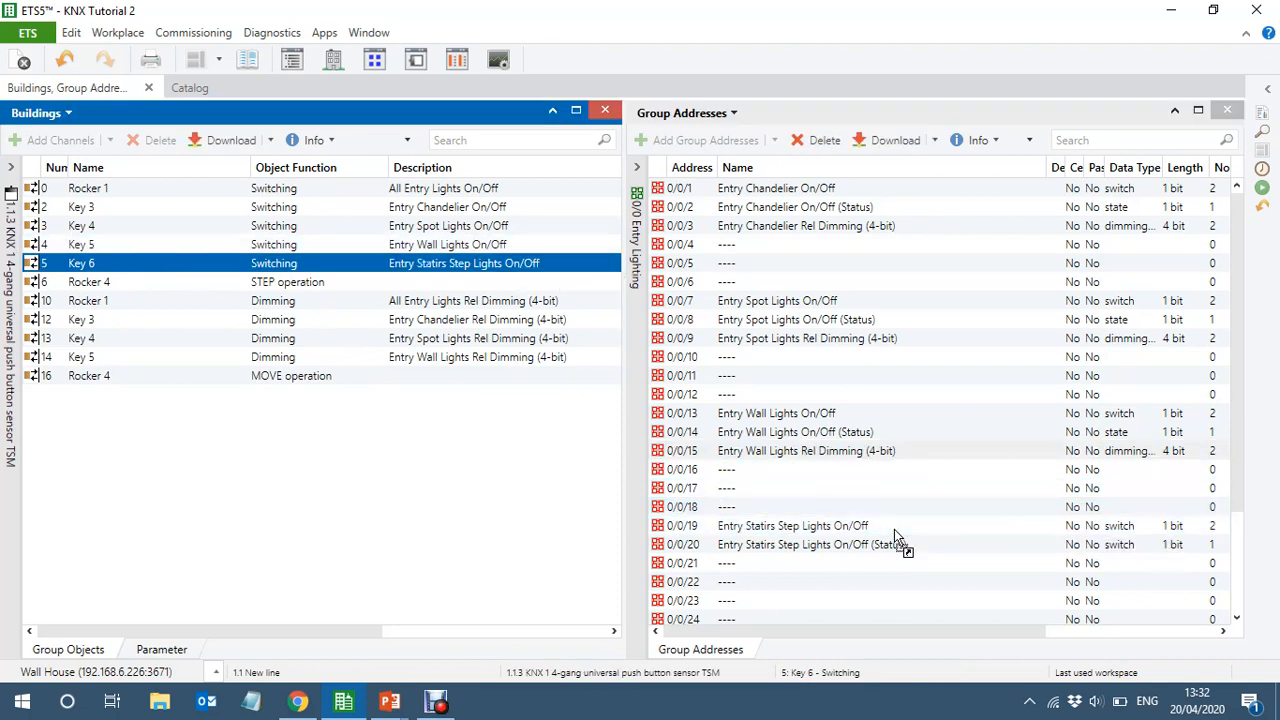
Link rocker 4's MOVE operation object to Entry Blind Long Operation and its STEP operation object to Entry Blind Short Operation
click(636, 420)
click(636, 304)
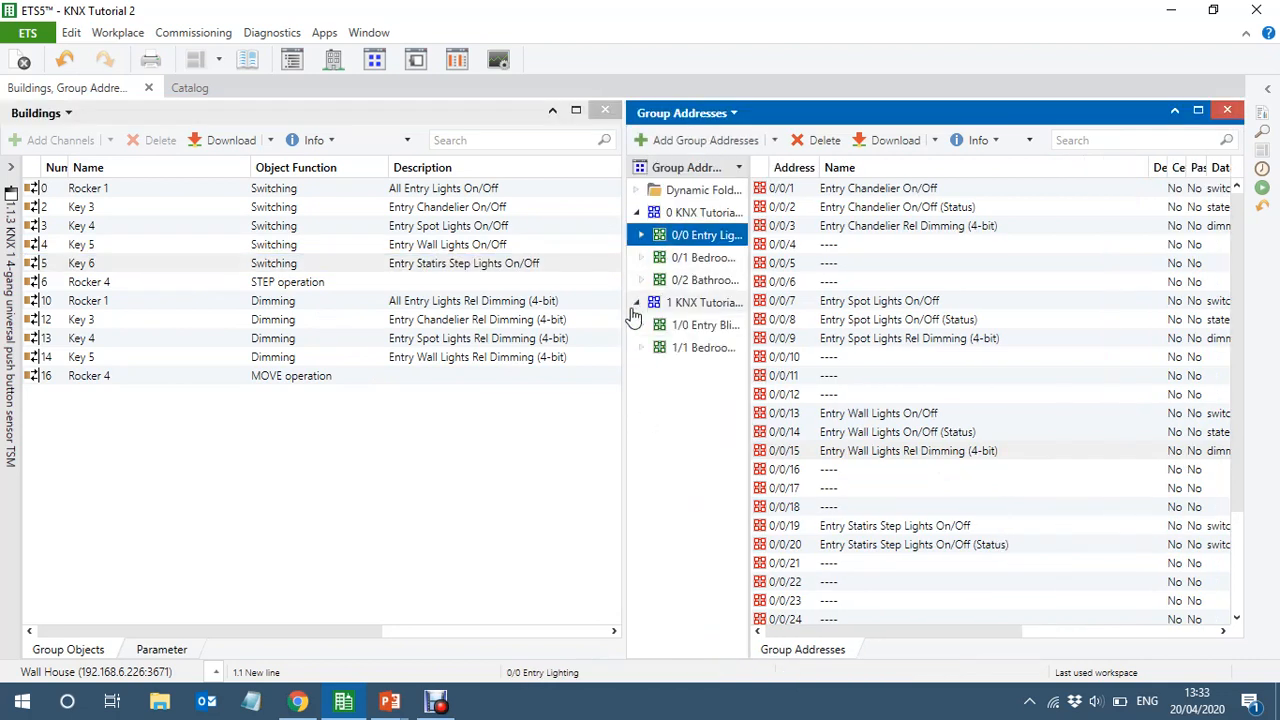
click(685, 330)
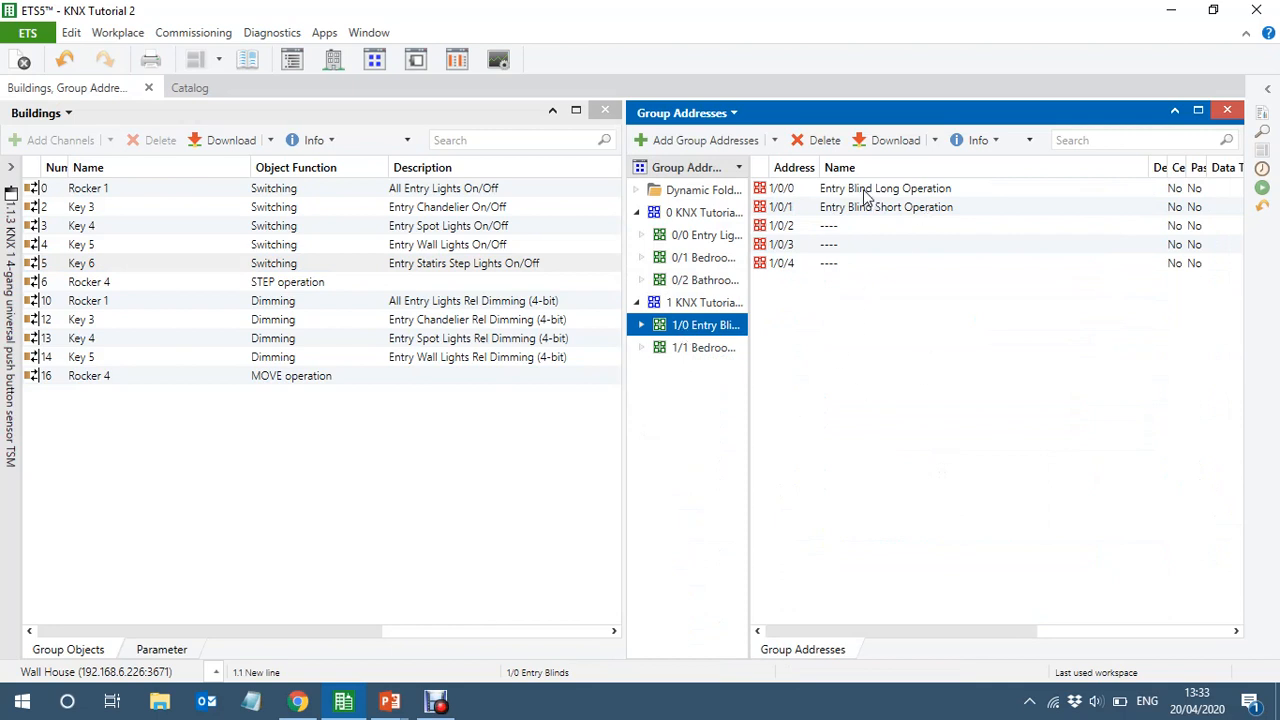
drag(865, 190, 378, 383)
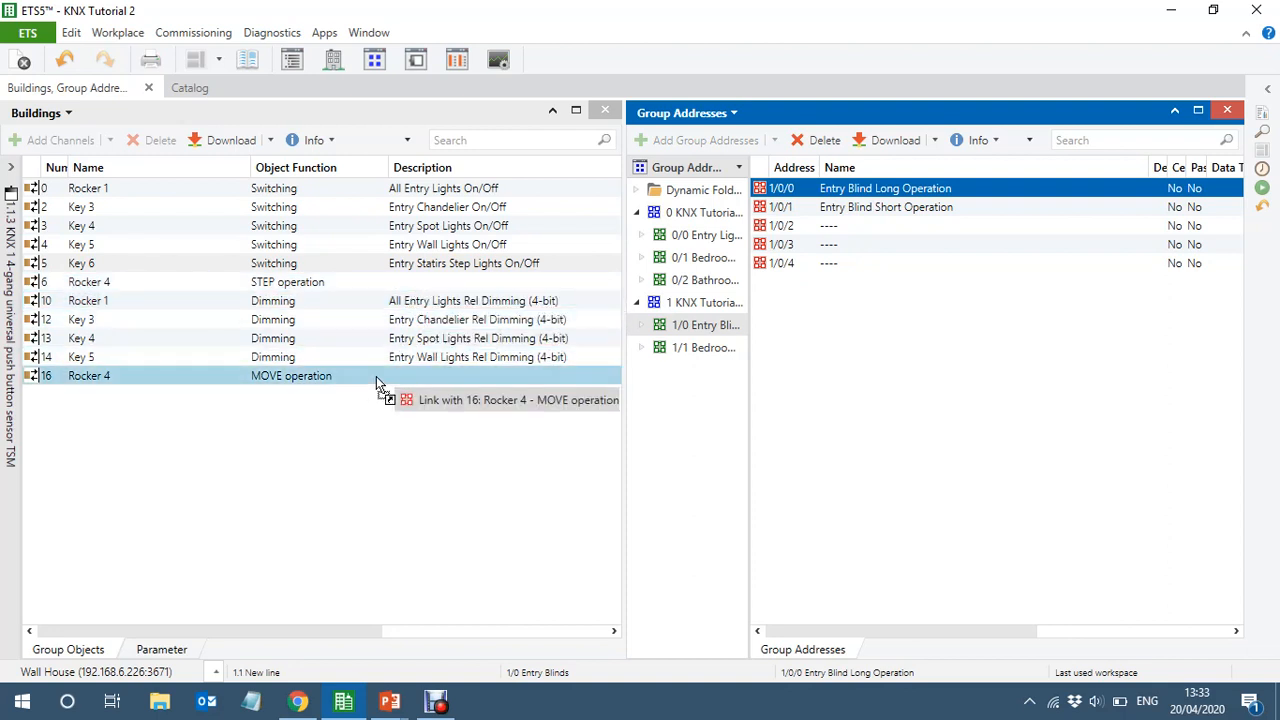
drag(377, 382, 377, 382)
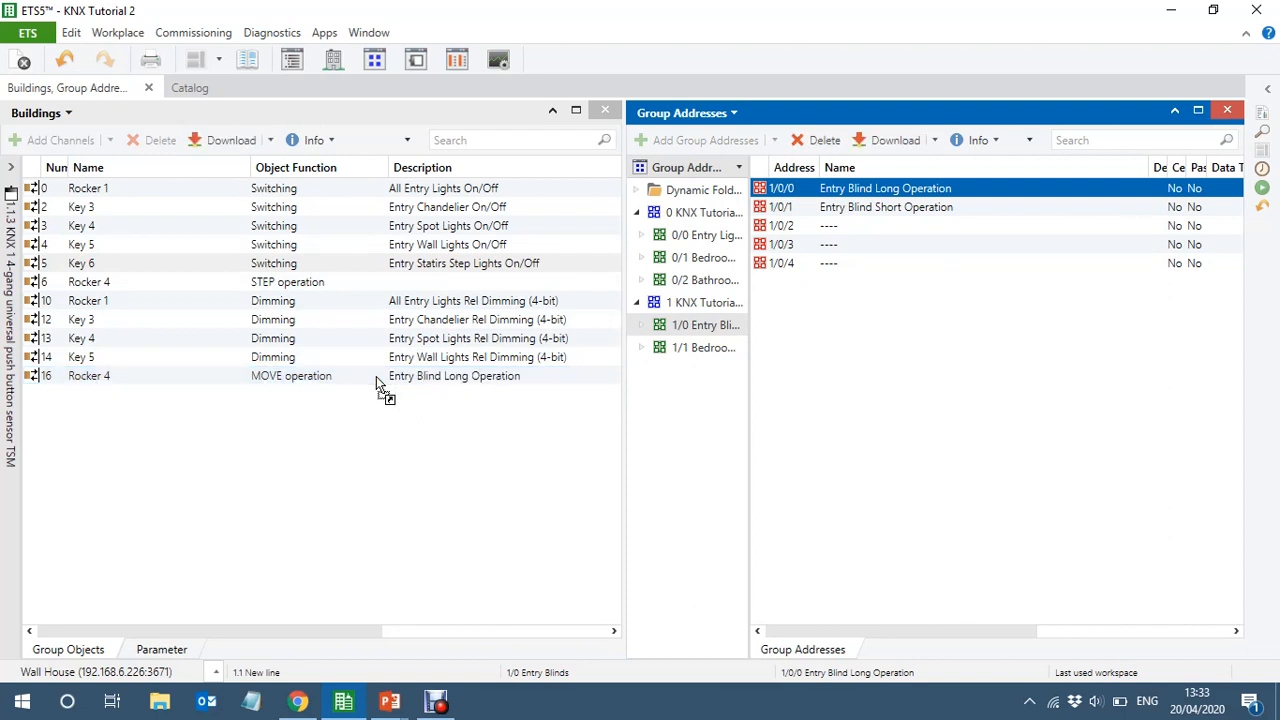
click(200, 291)
drag(203, 291, 925, 215)
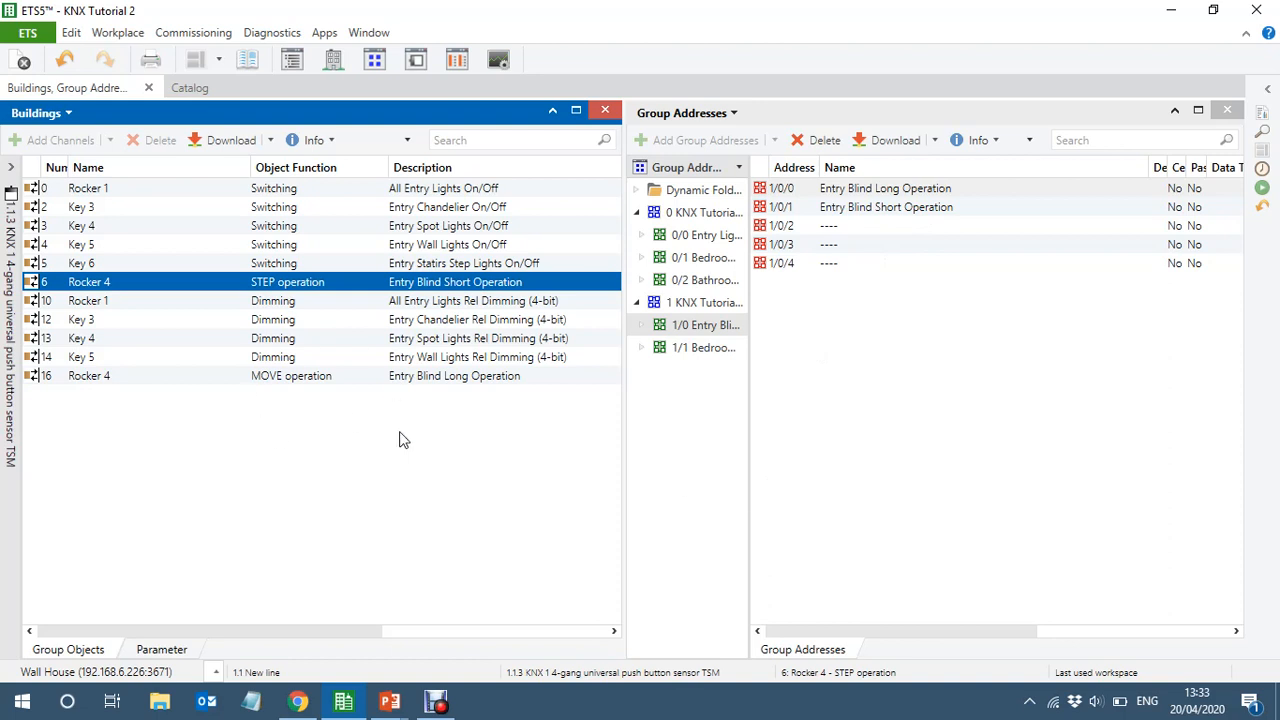
In the parameters of Bedroom 2's push button sensor 1.1.4, set keys 3 and 4 and keys 5 and 6 as separate keys
click(14, 509)
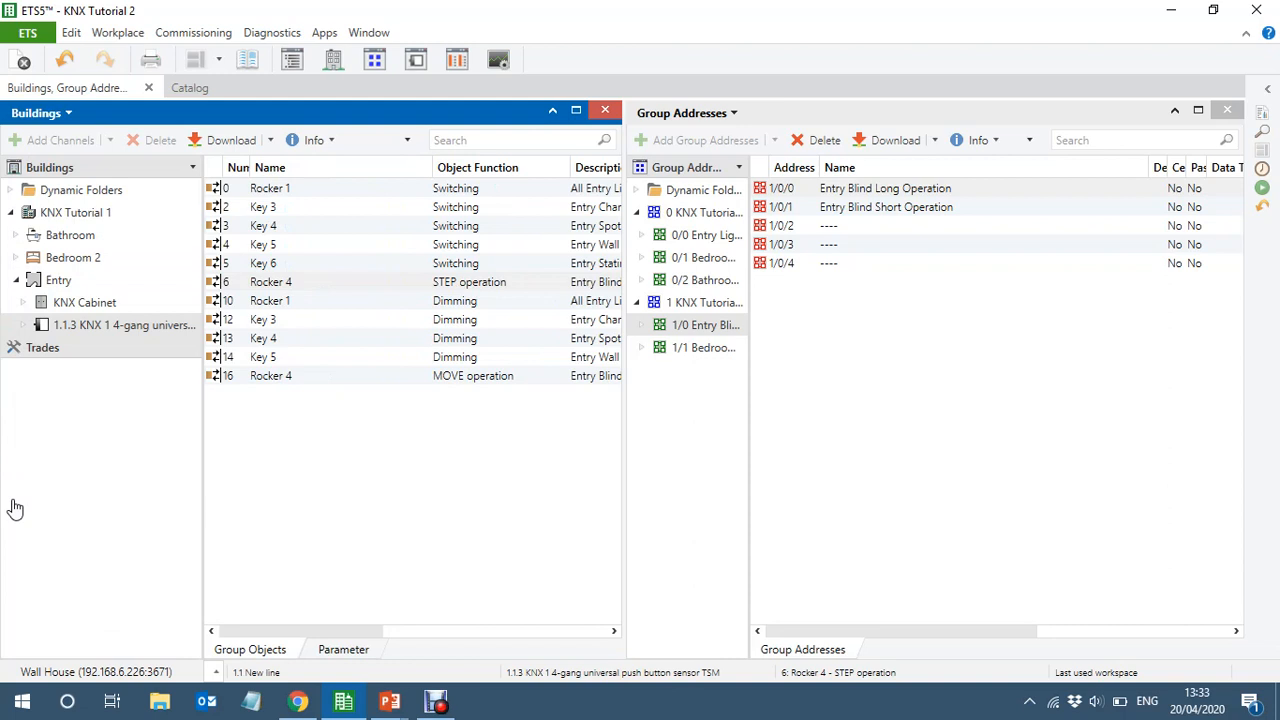
click(15, 257)
click(68, 282)
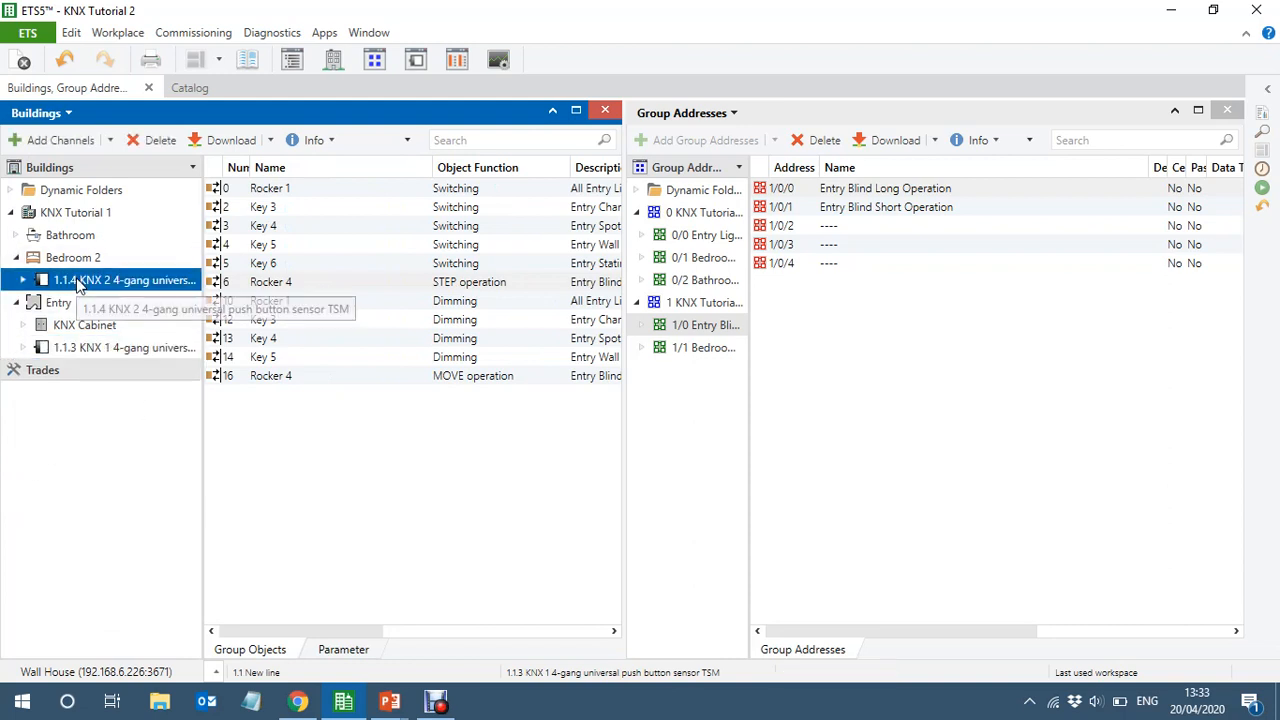
double_click(203, 435)
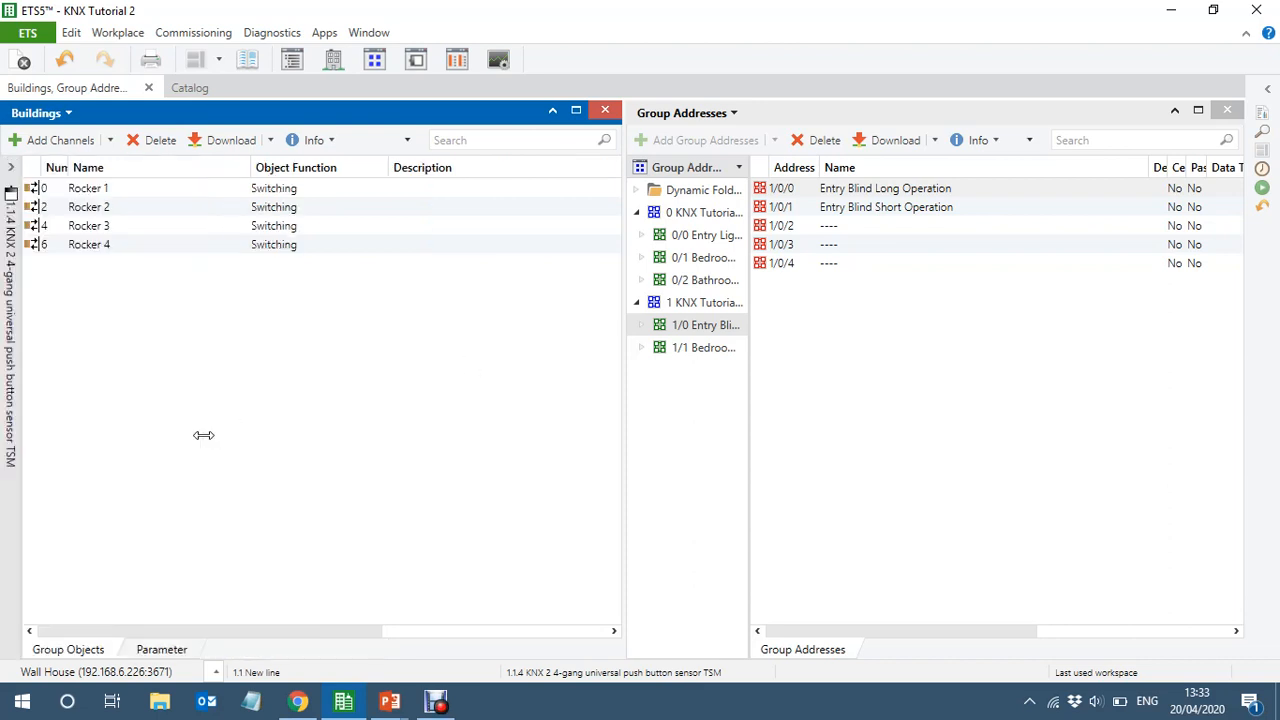
click(163, 651)
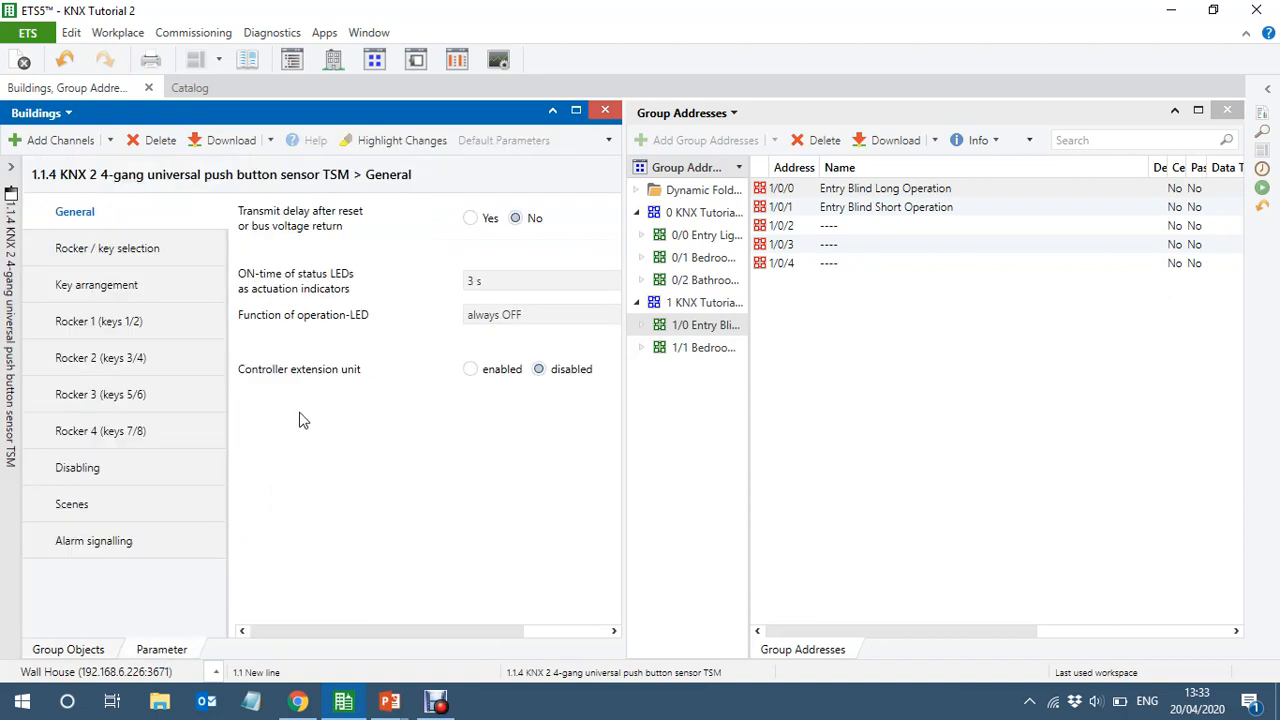
click(1230, 112)
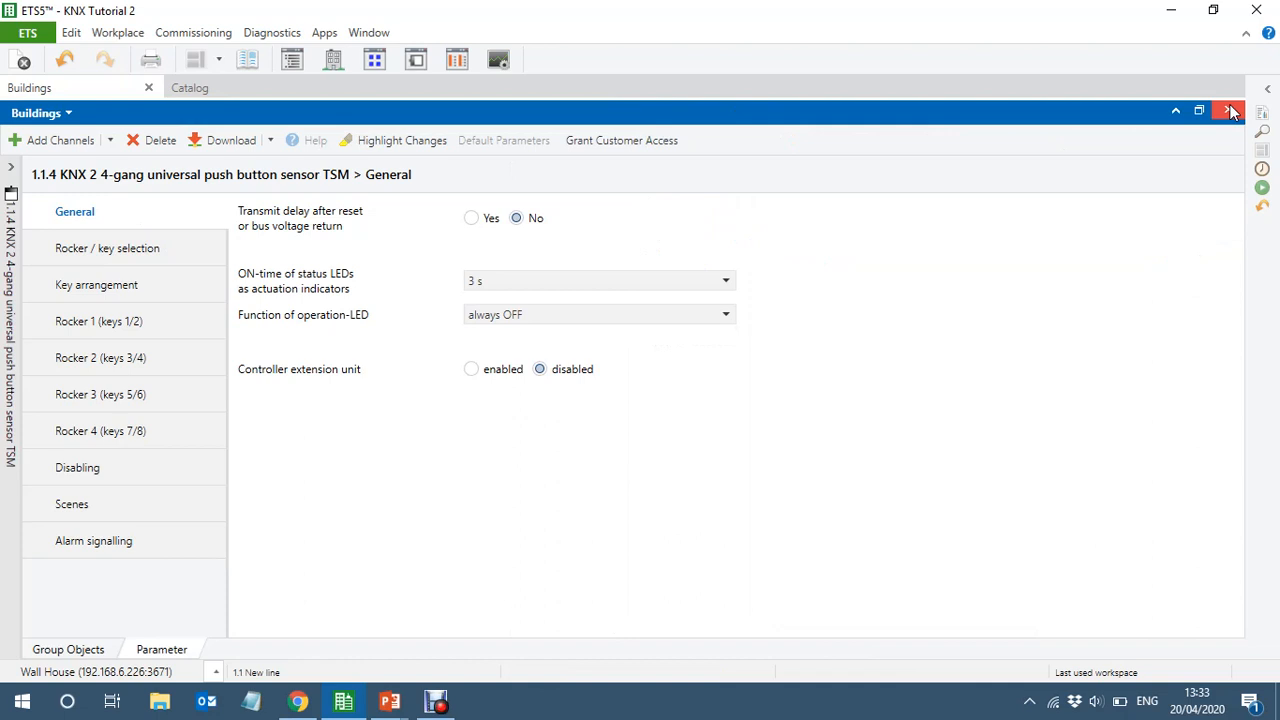
click(108, 250)
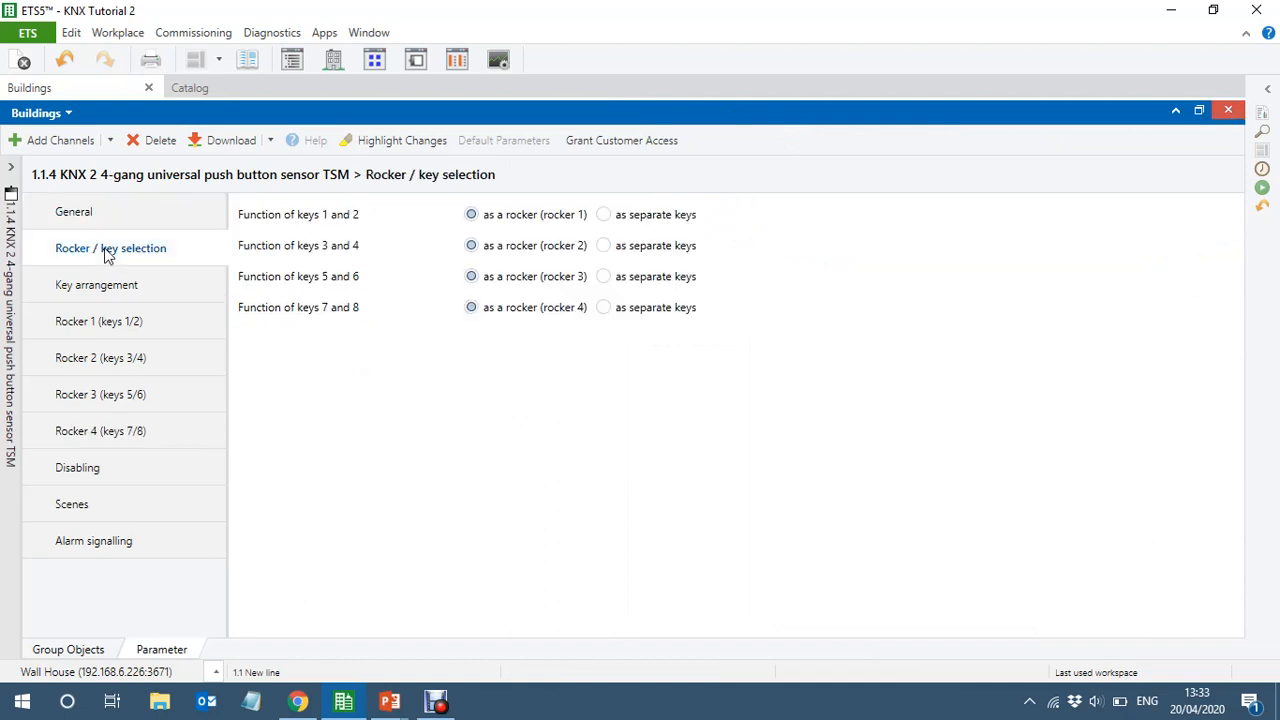
click(604, 248)
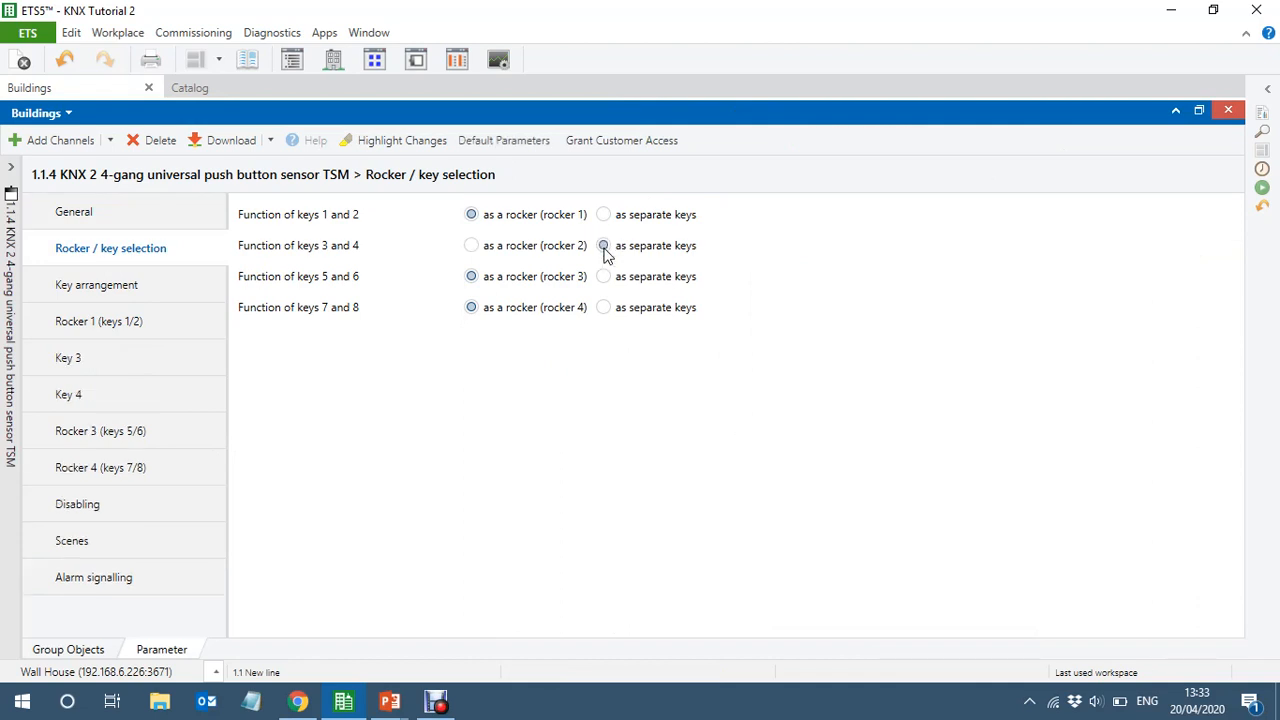
click(605, 279)
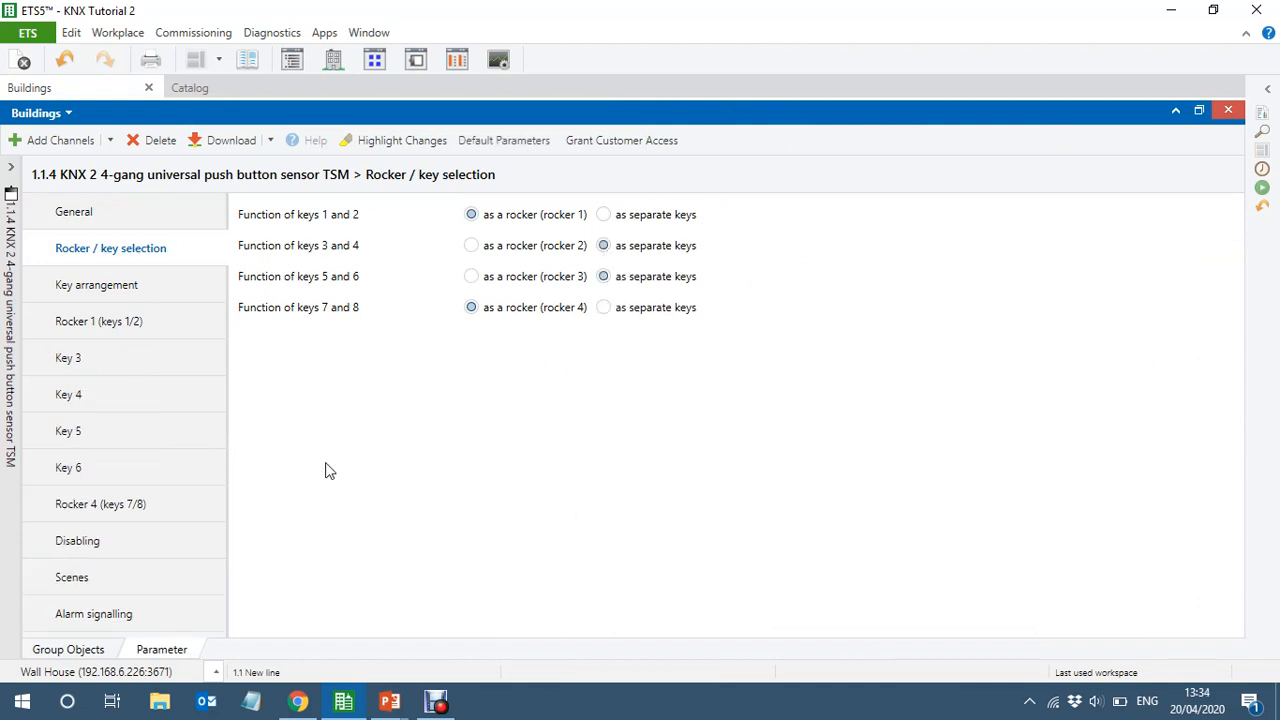
Set the function of rocker 1 and of keys 3, 4 and 5 on the Bedroom 2 sensor to dimming
click(107, 328)
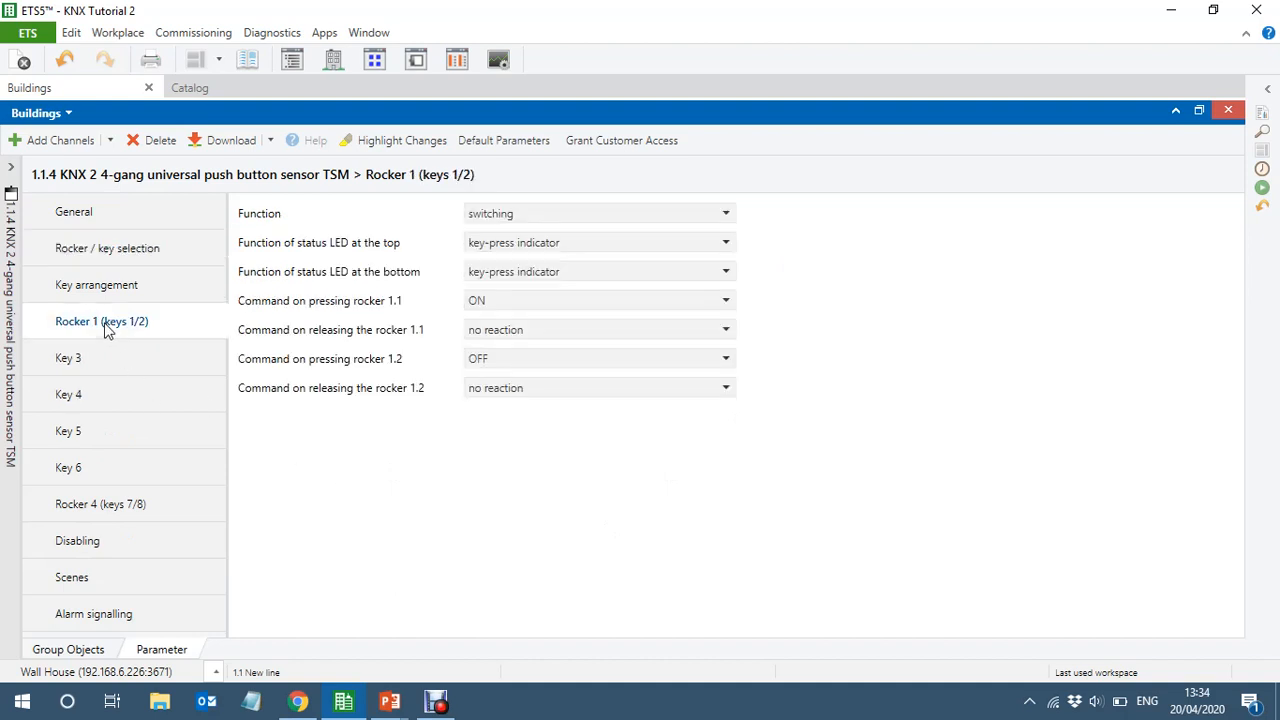
click(519, 215)
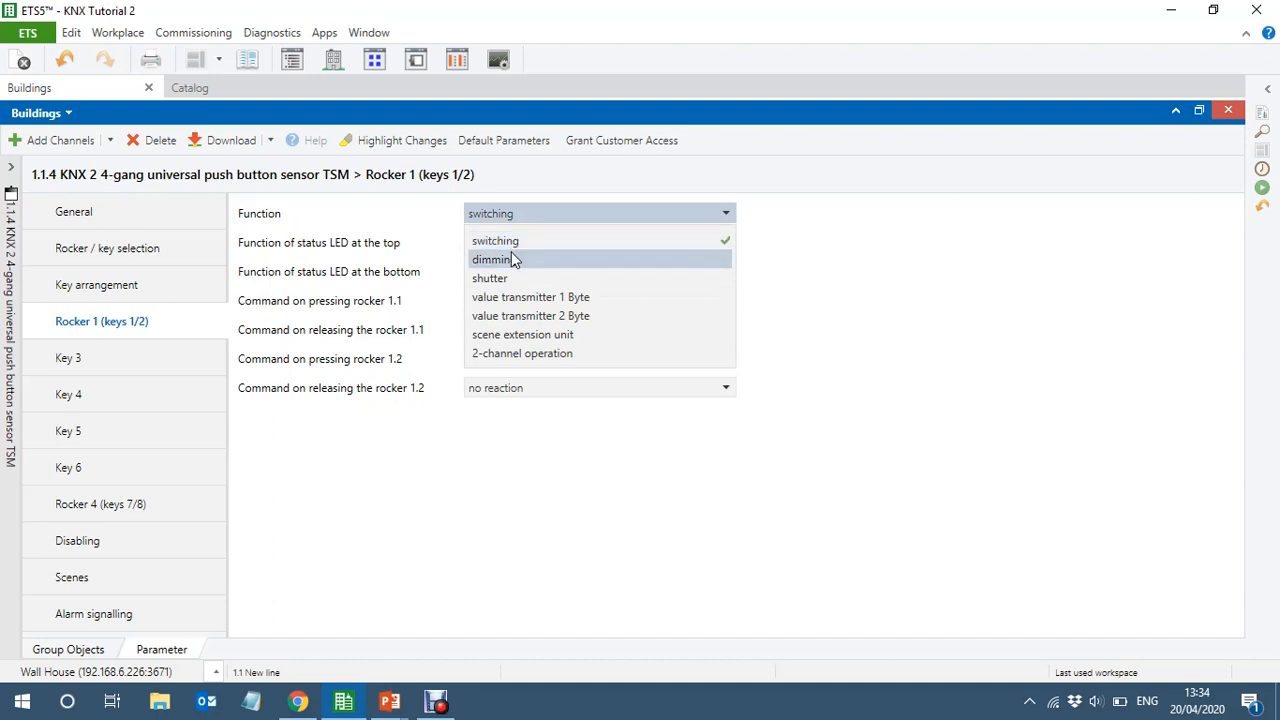
click(511, 254)
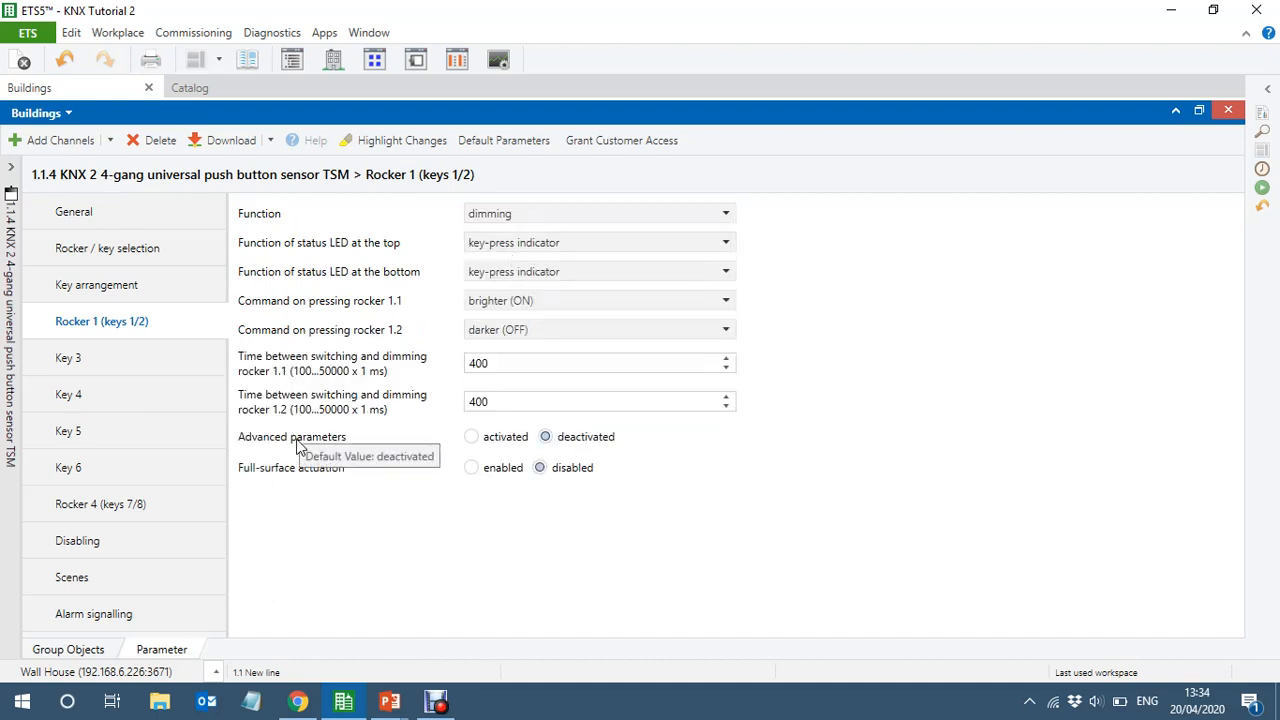
click(80, 358)
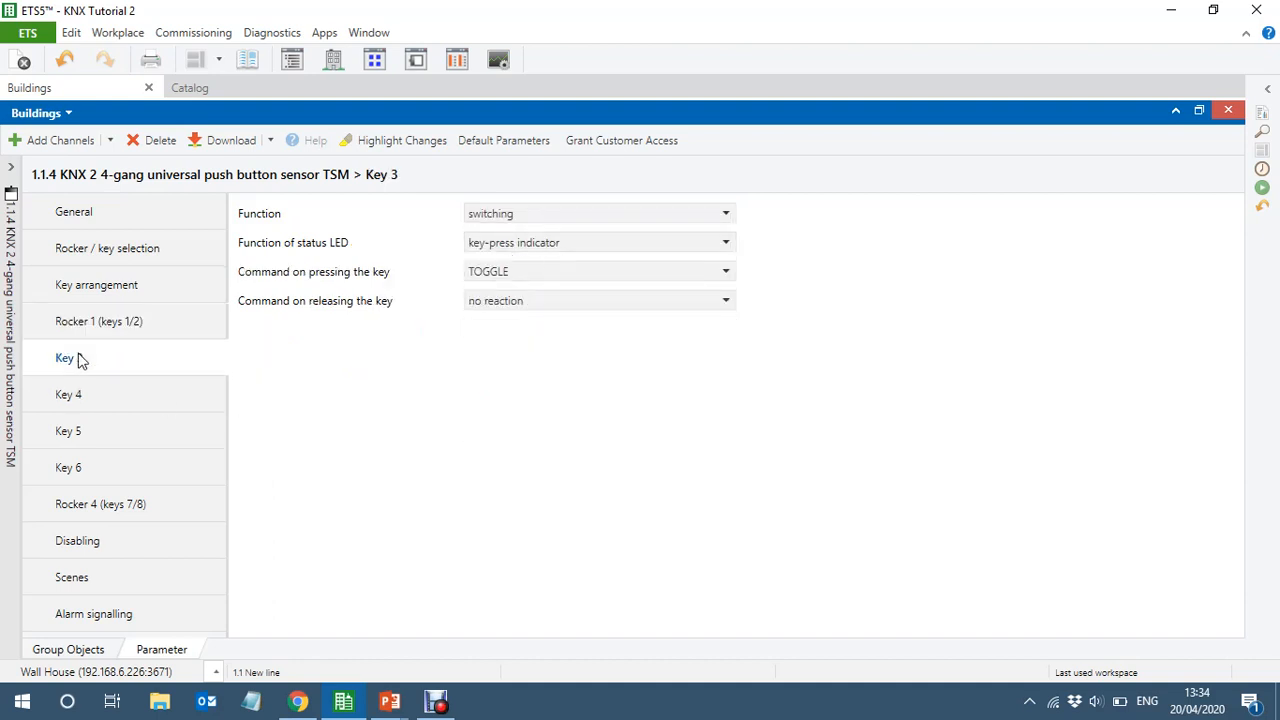
shift+click(69, 432)
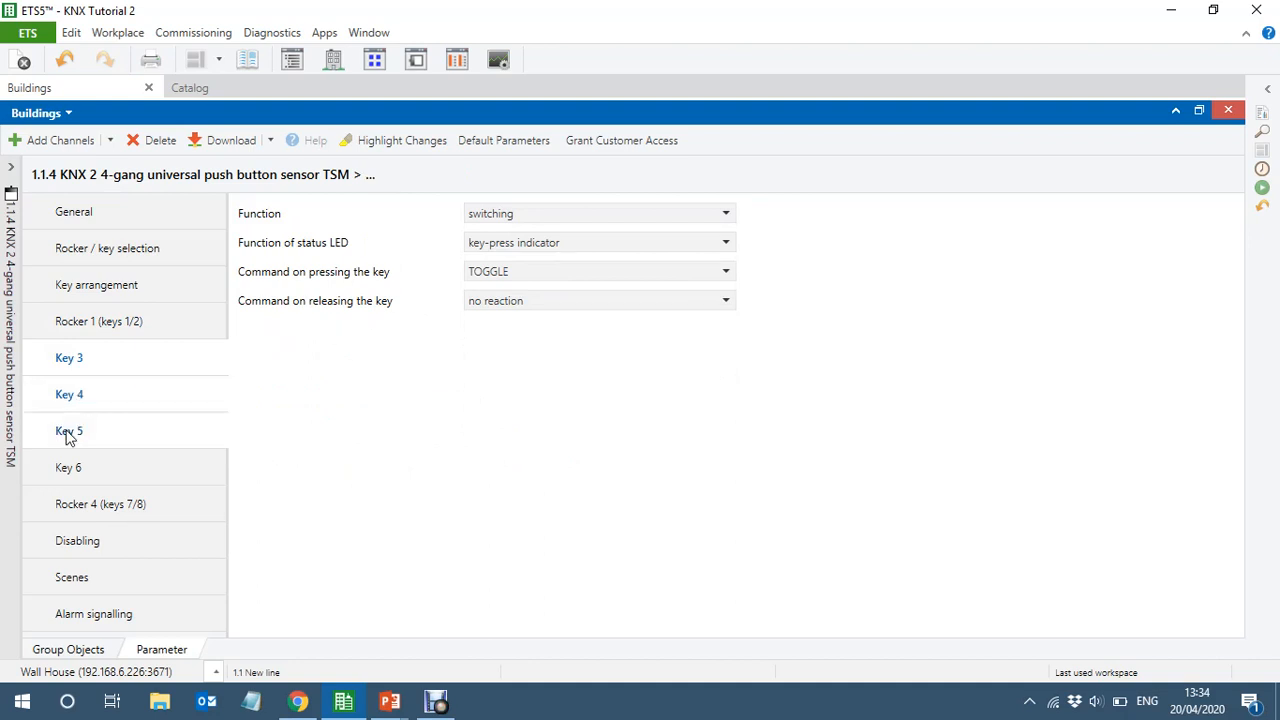
click(506, 208)
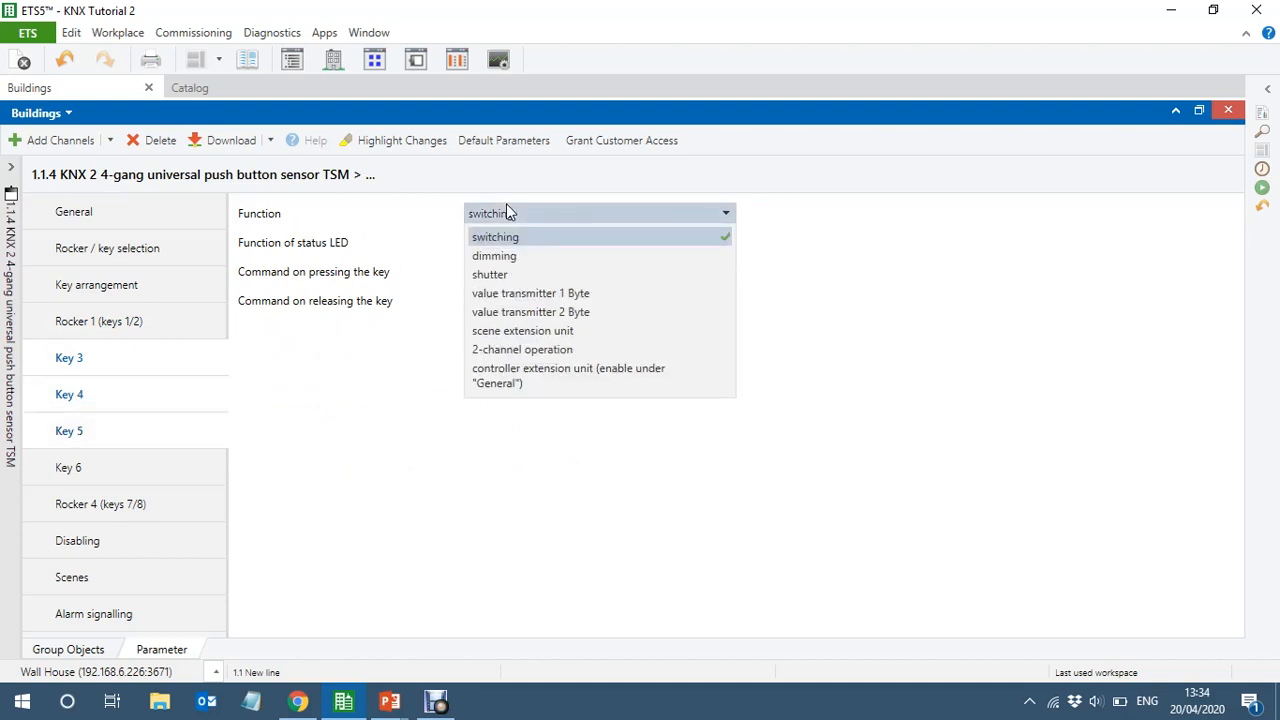
click(531, 282)
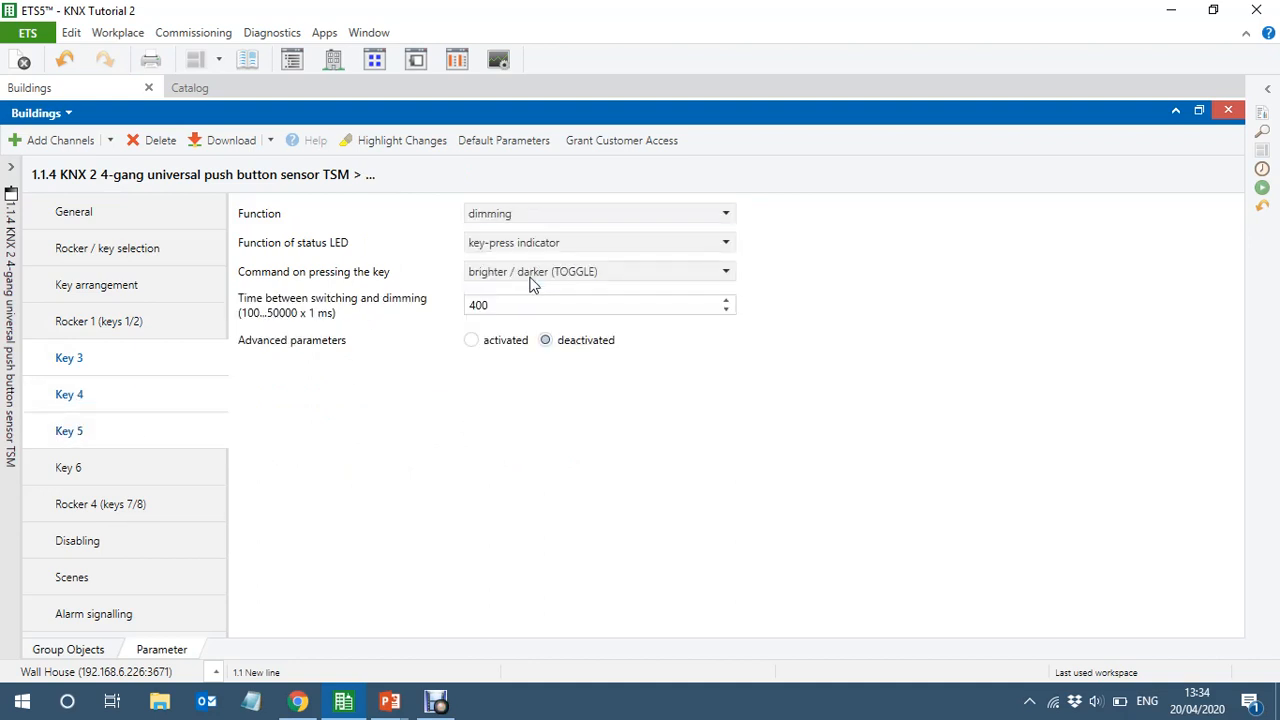
Check key 6's parameters and set the function of rocker 4 (keys 7/8) to shutter
click(104, 467)
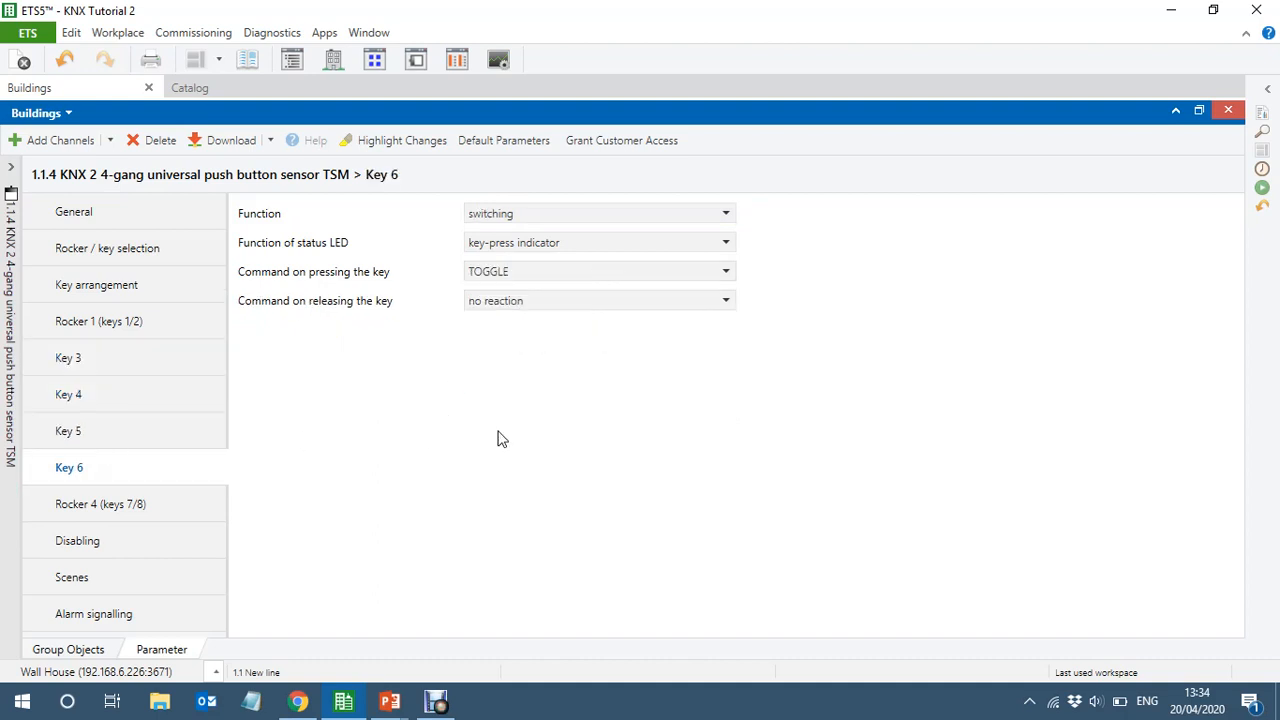
click(127, 514)
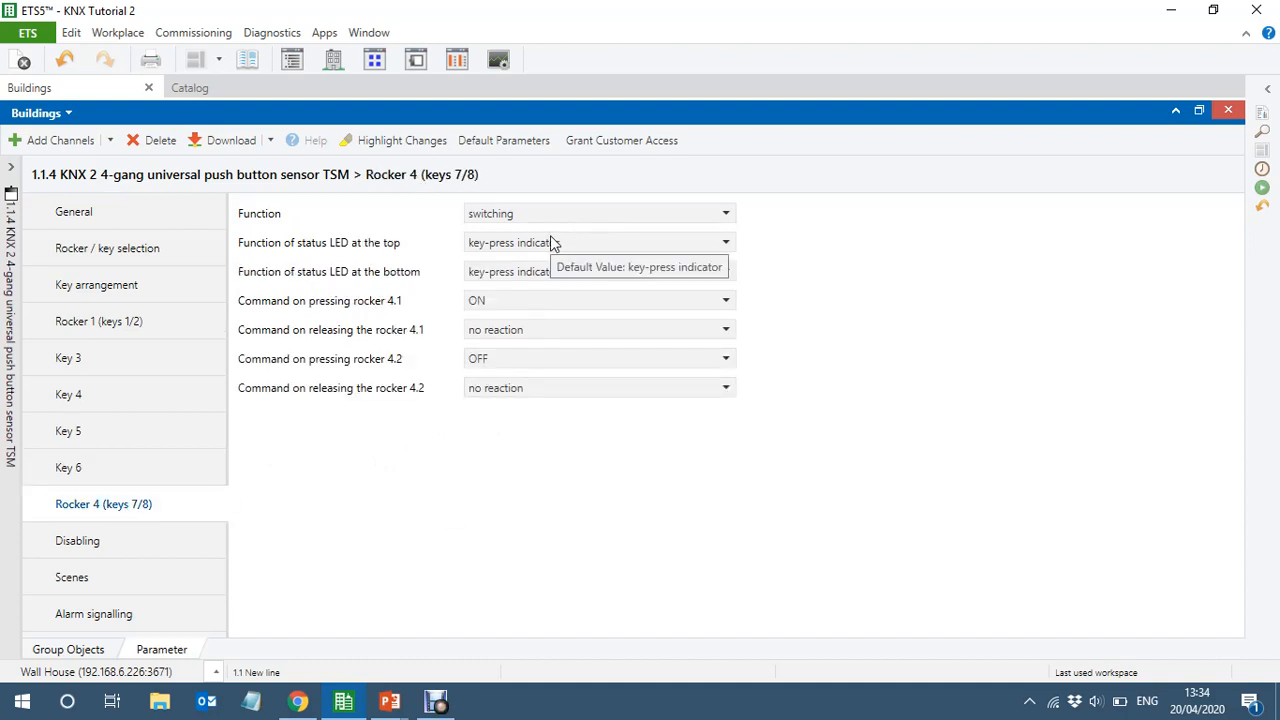
click(527, 213)
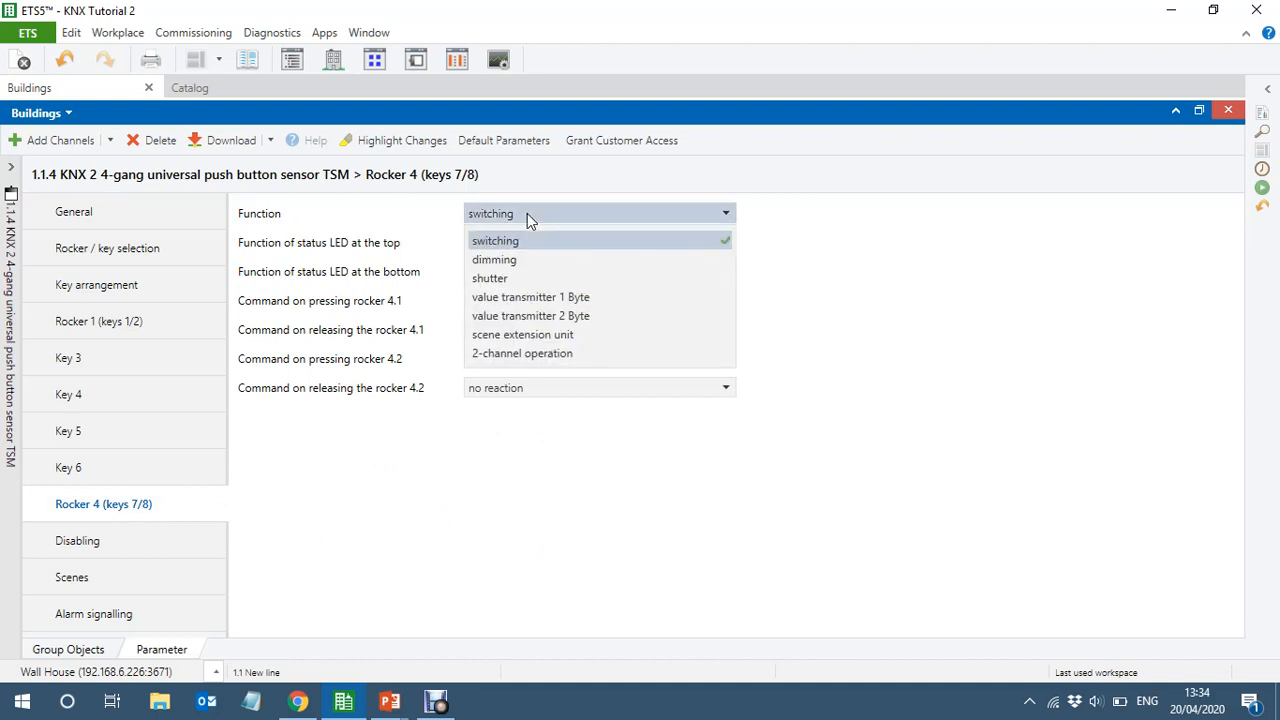
click(533, 280)
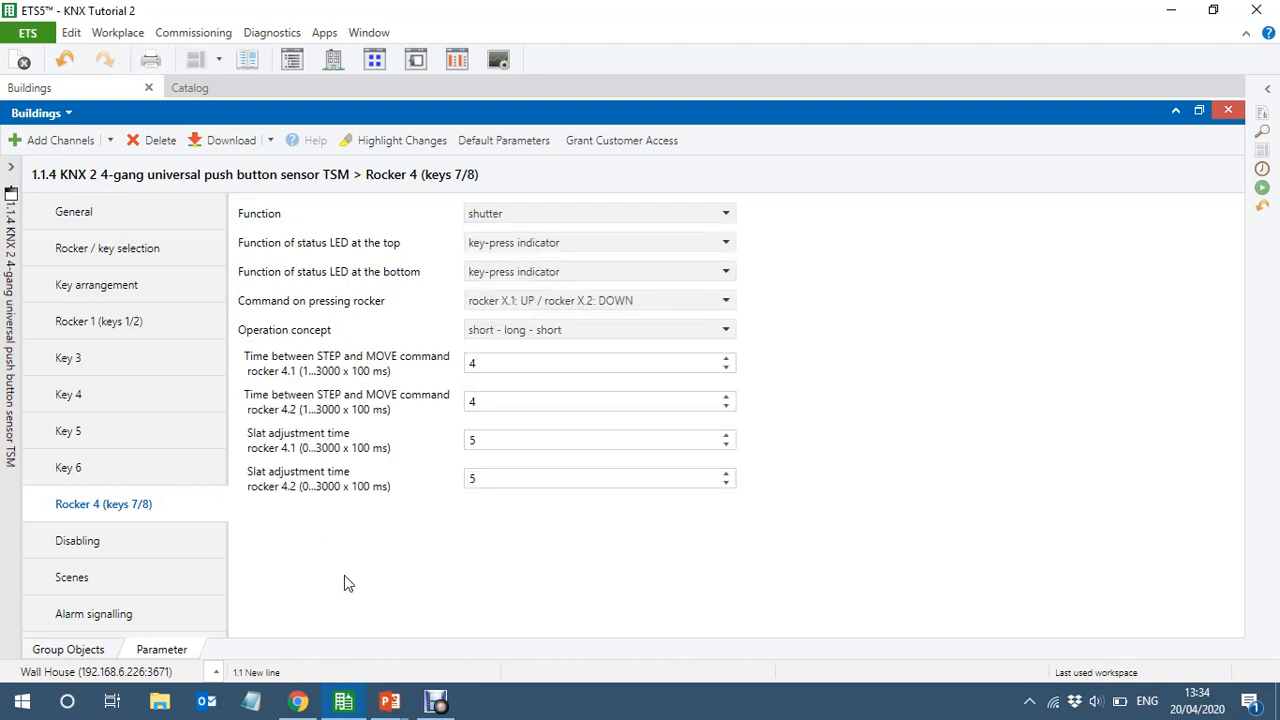
Link the Bedroom 2 sensor's rocker 1 switching object to All Bedroom 2 Lights On/Off and its dimming object to All Bedroom 2 Rel Dimming (4-bit)
click(70, 650)
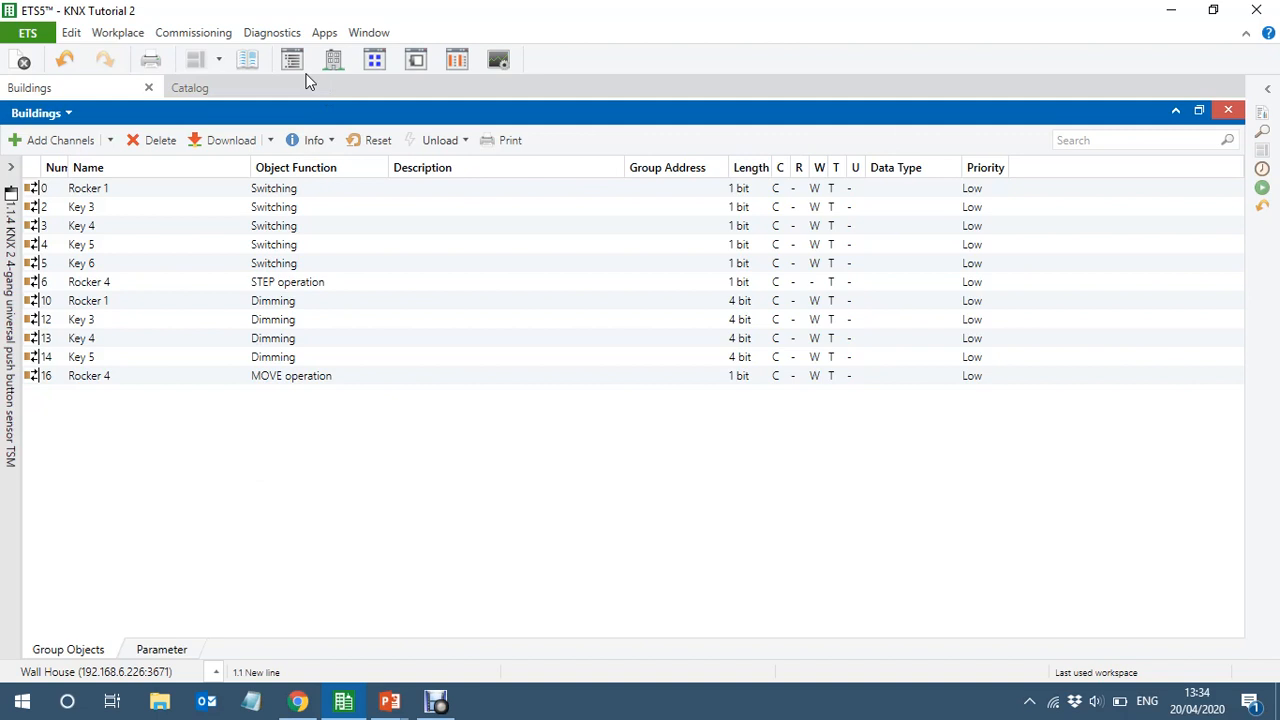
click(384, 66)
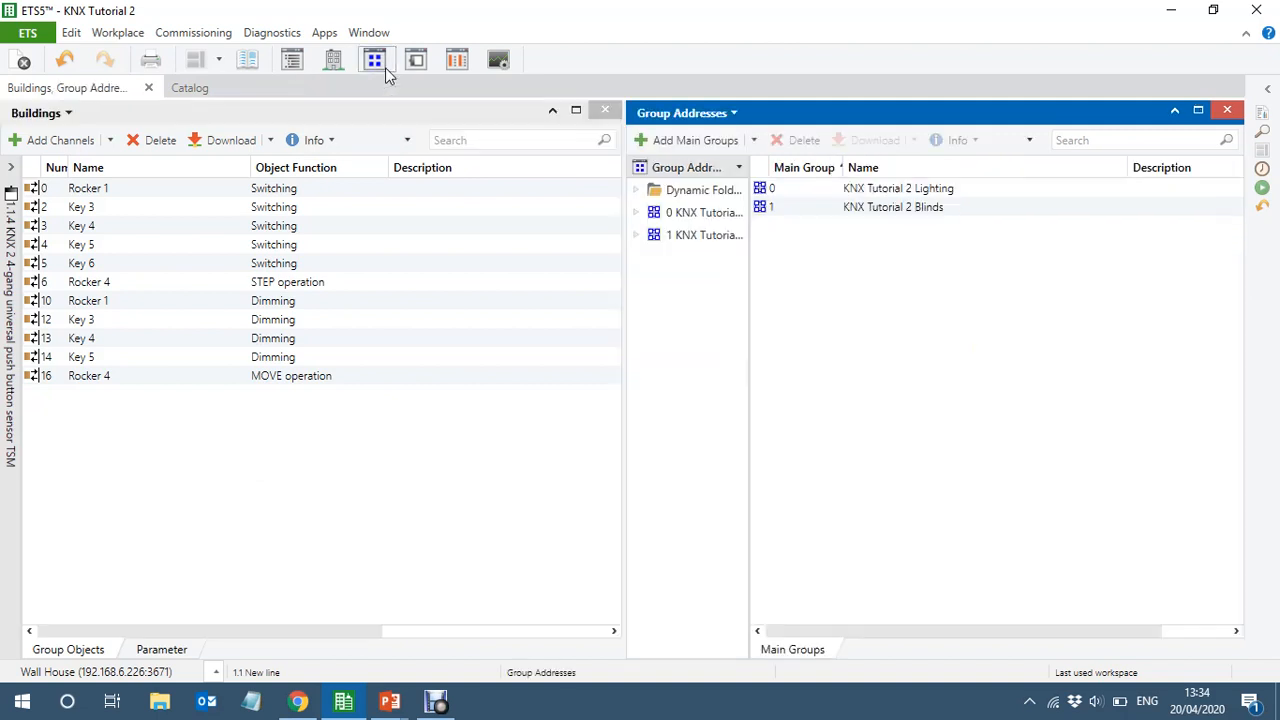
click(636, 215)
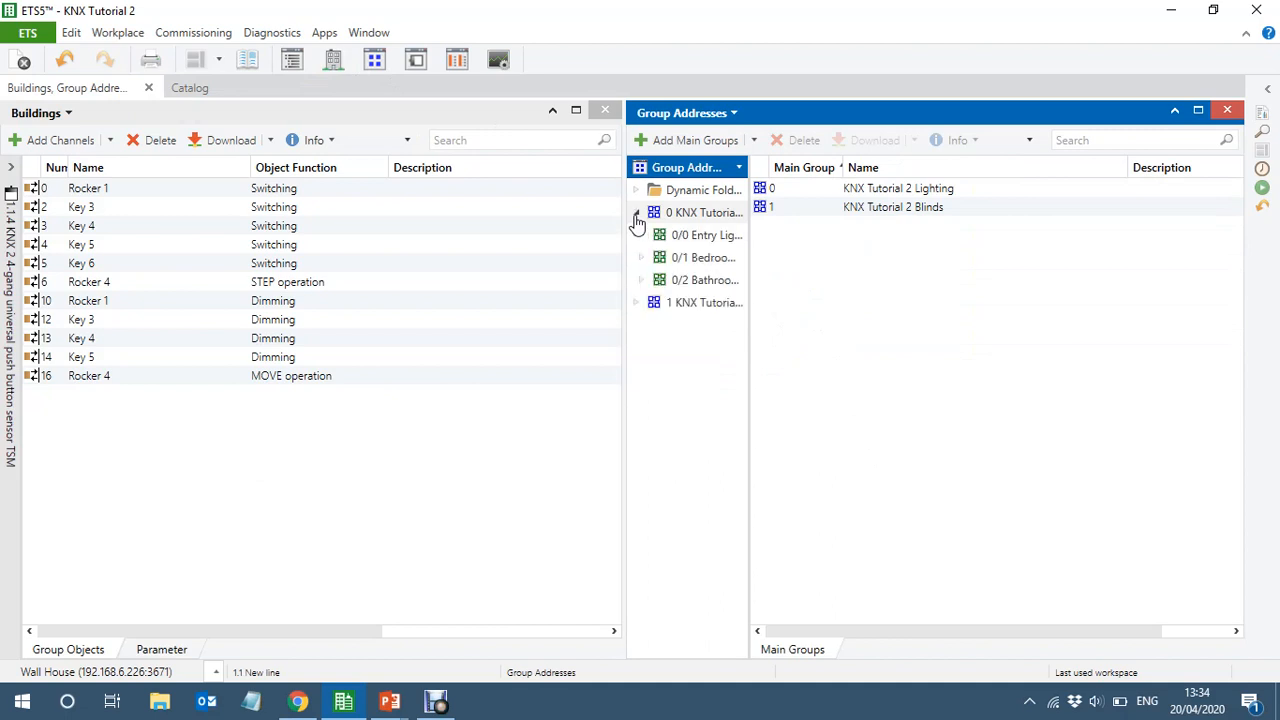
click(711, 260)
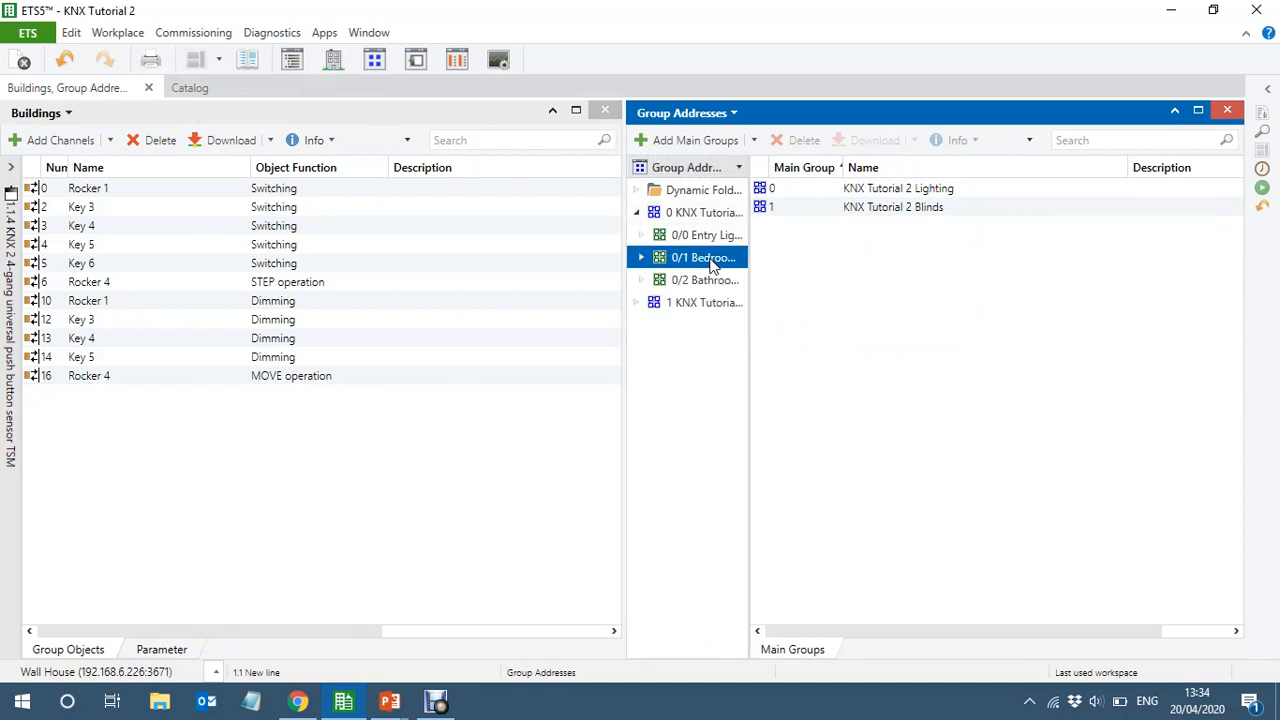
double_click(749, 348)
drag(1238, 366, 1246, 462)
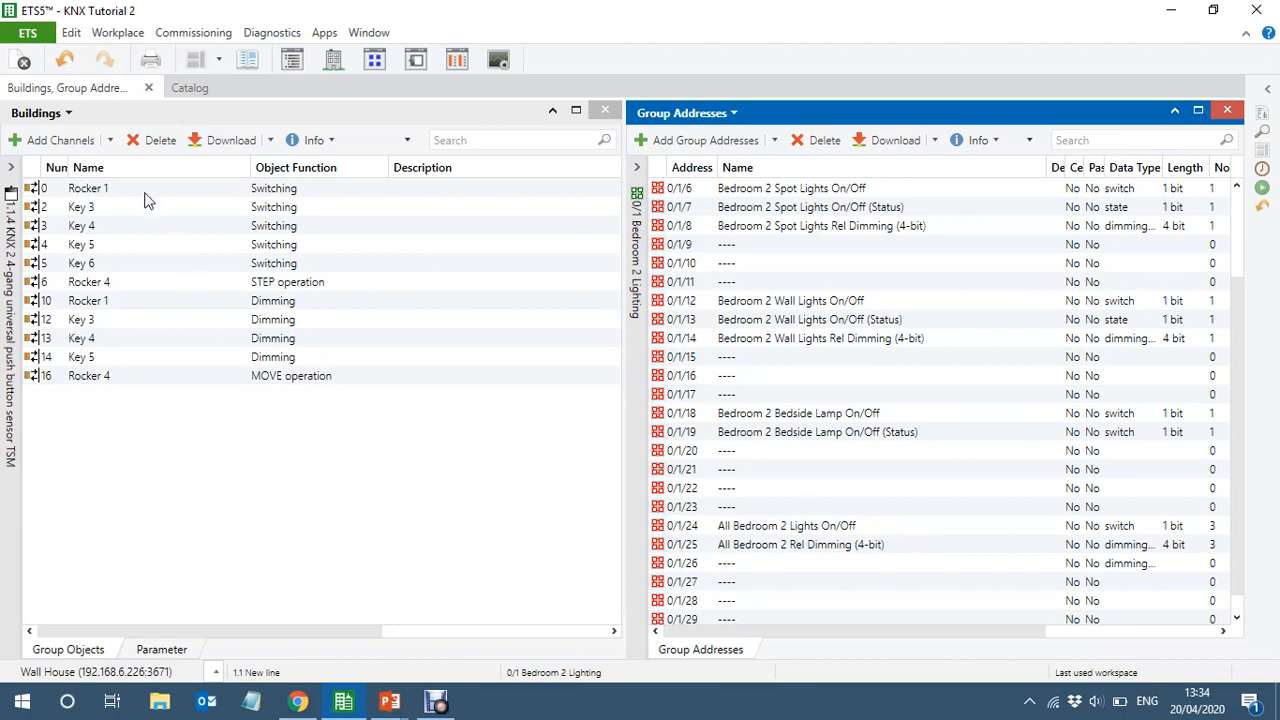
drag(135, 198, 848, 538)
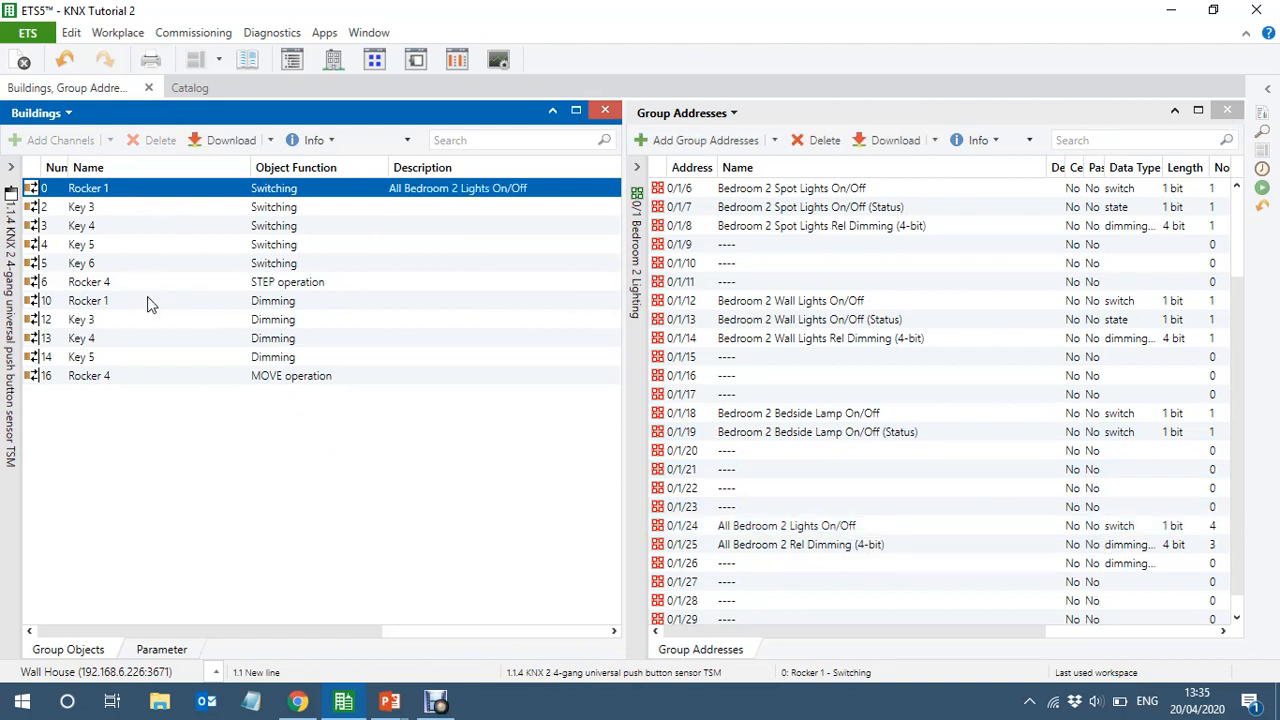
drag(122, 299, 908, 546)
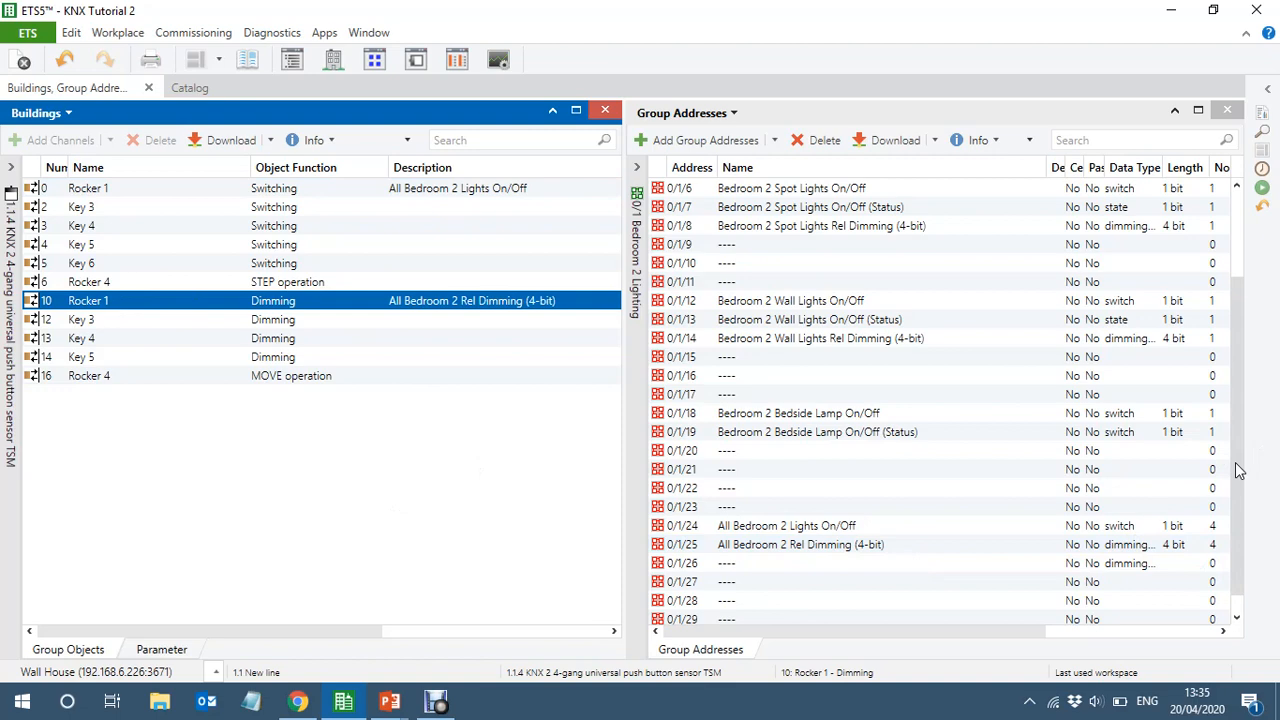
Link key 3's switching object to Bedroom 2 Chandelier On/Off and its dimming object to Bedroom 2 Chandelier Rel Dimming (4-bit)
drag(1240, 468, 1245, 345)
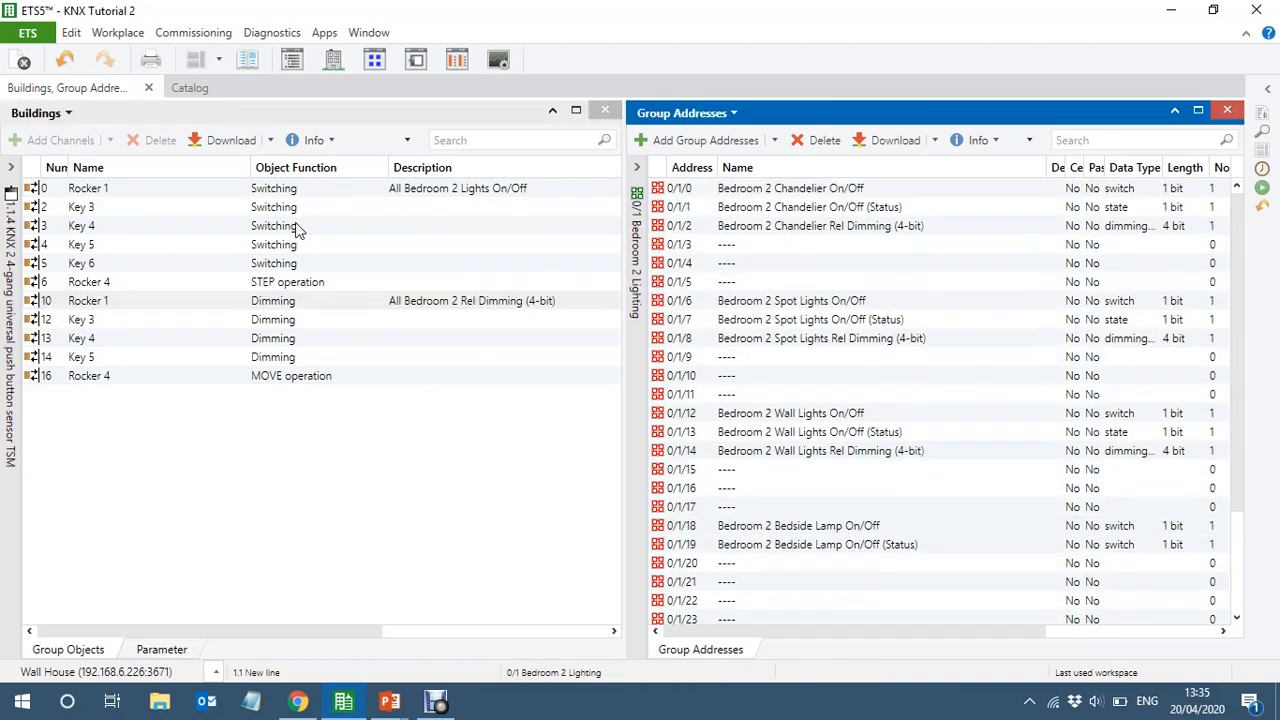
drag(119, 206, 870, 192)
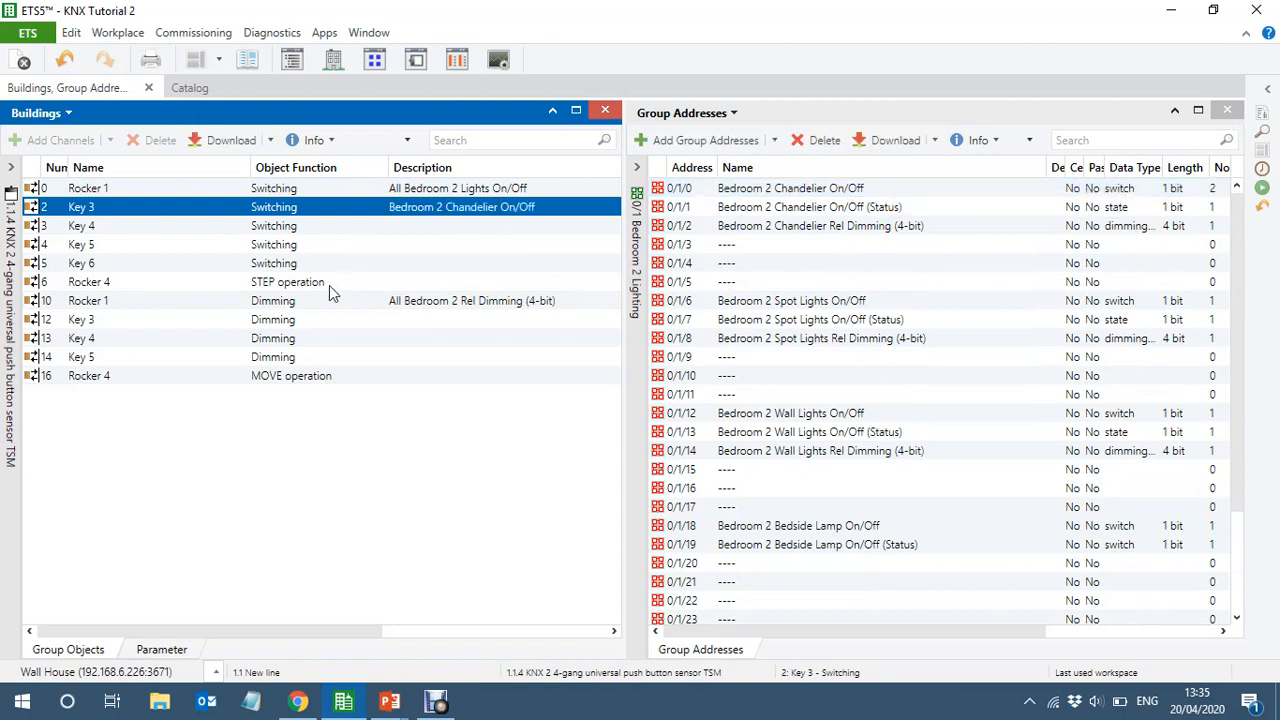
click(122, 320)
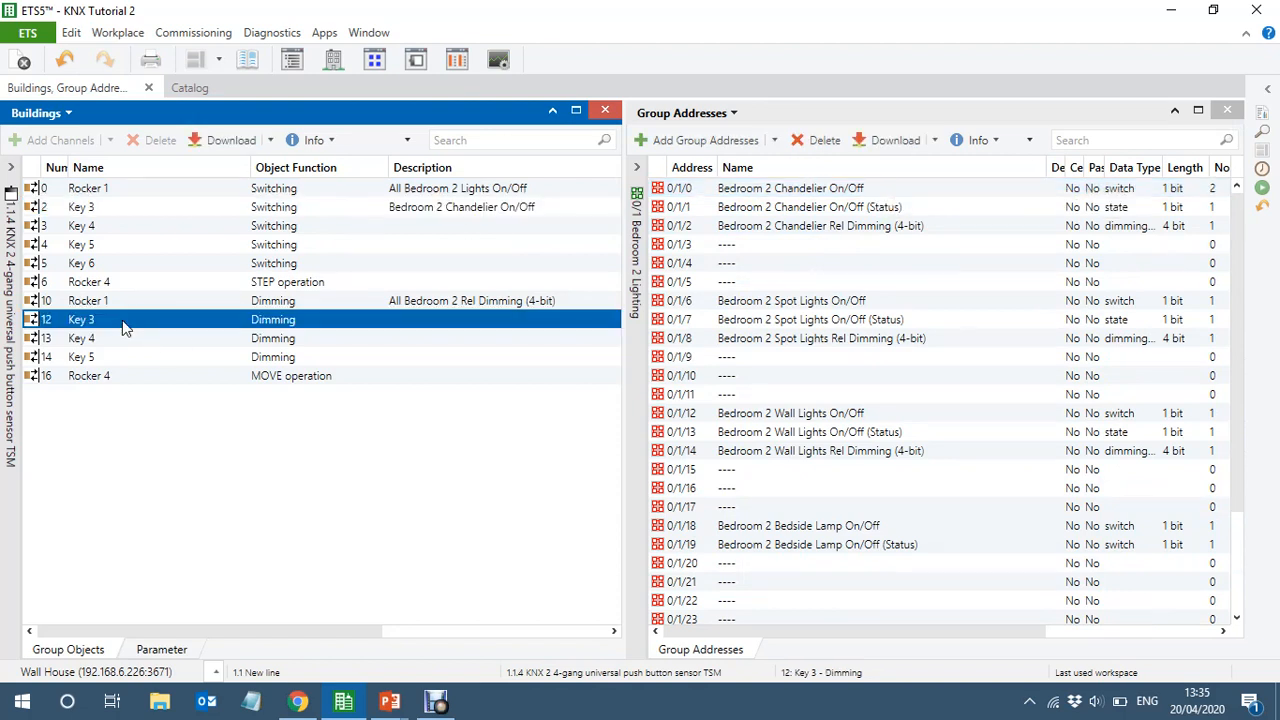
drag(122, 325, 905, 234)
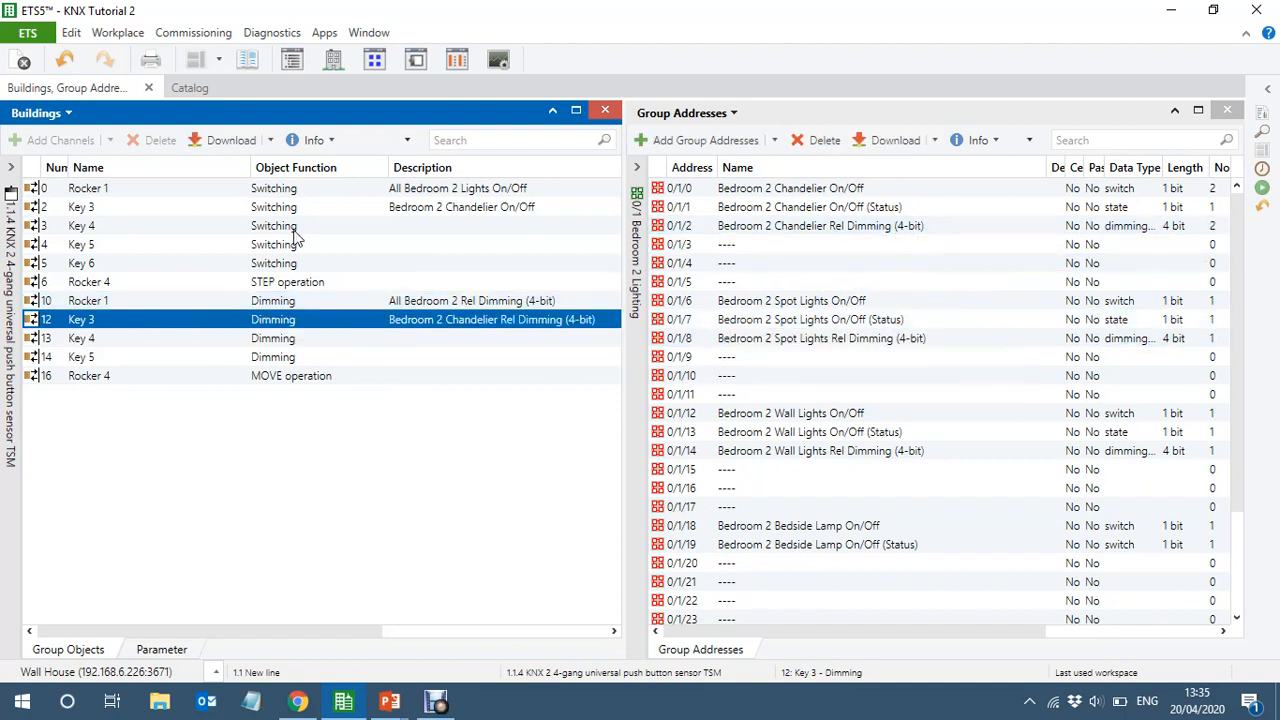
Link key 4's switching object to Bedroom 2 Spot Lights On/Off and its dimming object to Bedroom 2 Spot Lights Rel Dimming (4-bit)
click(205, 229)
drag(205, 229, 908, 301)
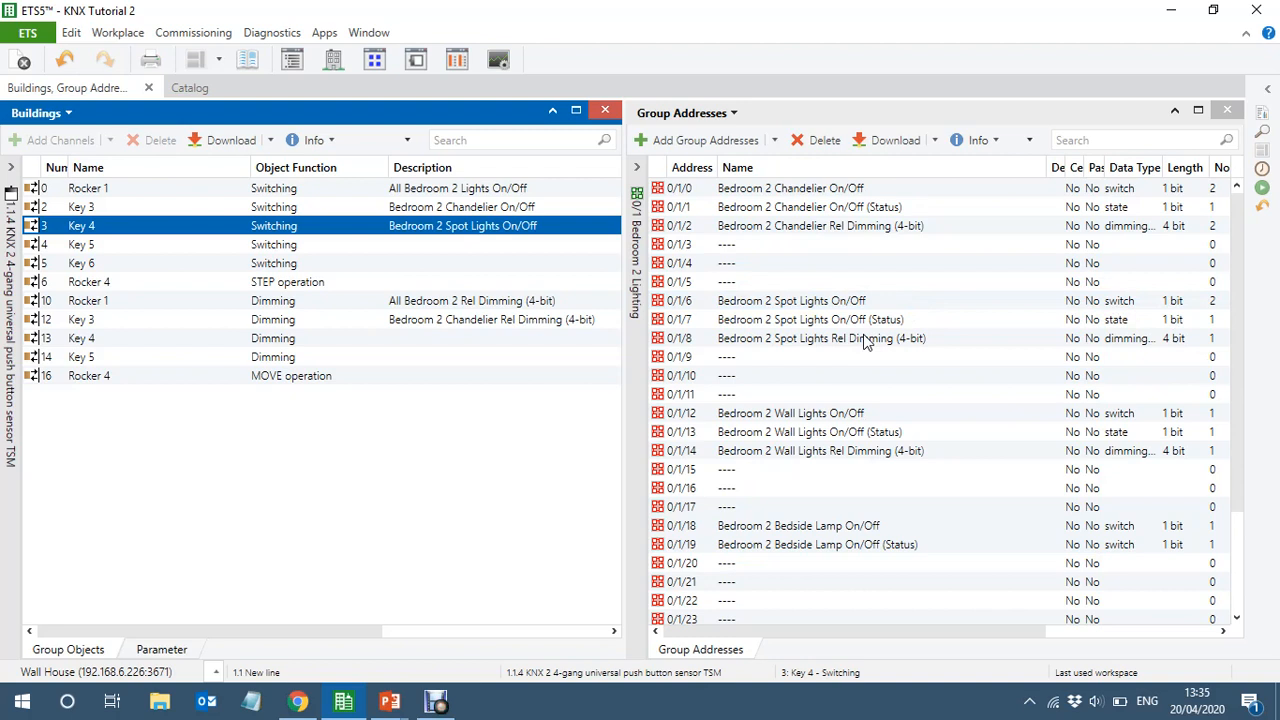
drag(866, 341, 331, 338)
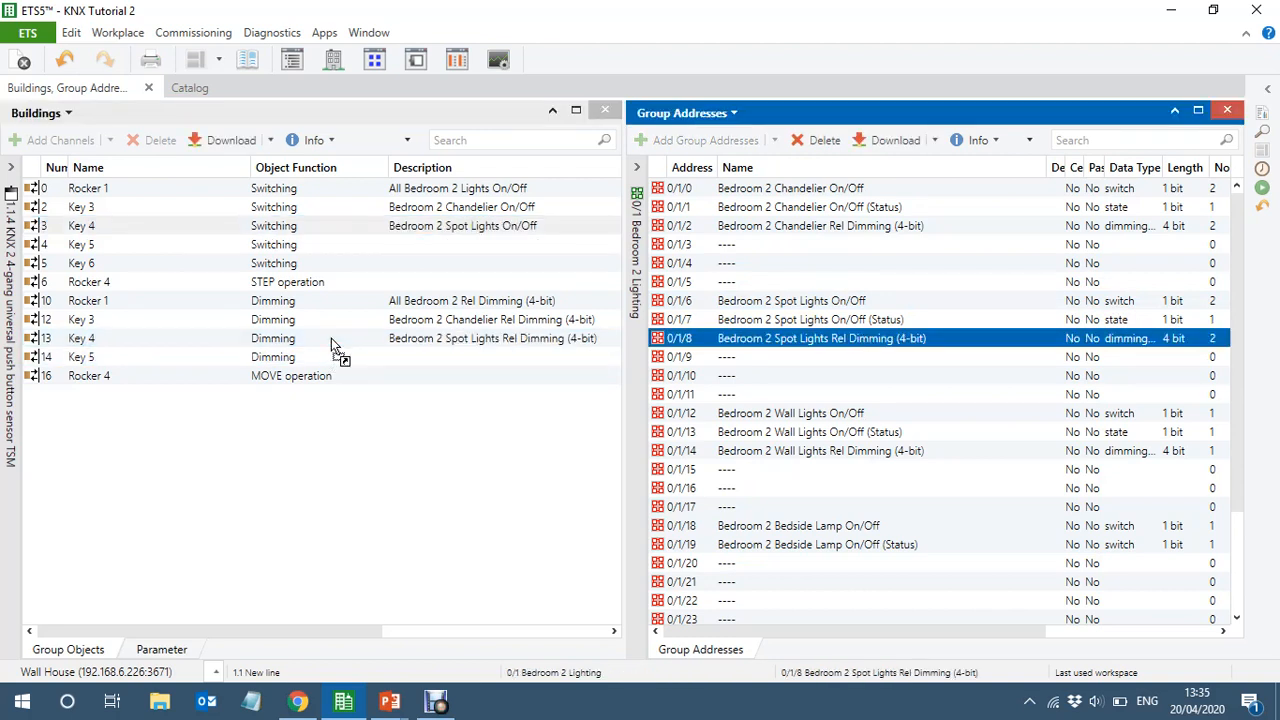
Link key 5's switching object to Bedroom 2 Wall Lights On/Off and its dimming object to Bedroom 2 Wall Lights Rel Dimming (4-bit)
click(216, 246)
drag(216, 246, 873, 418)
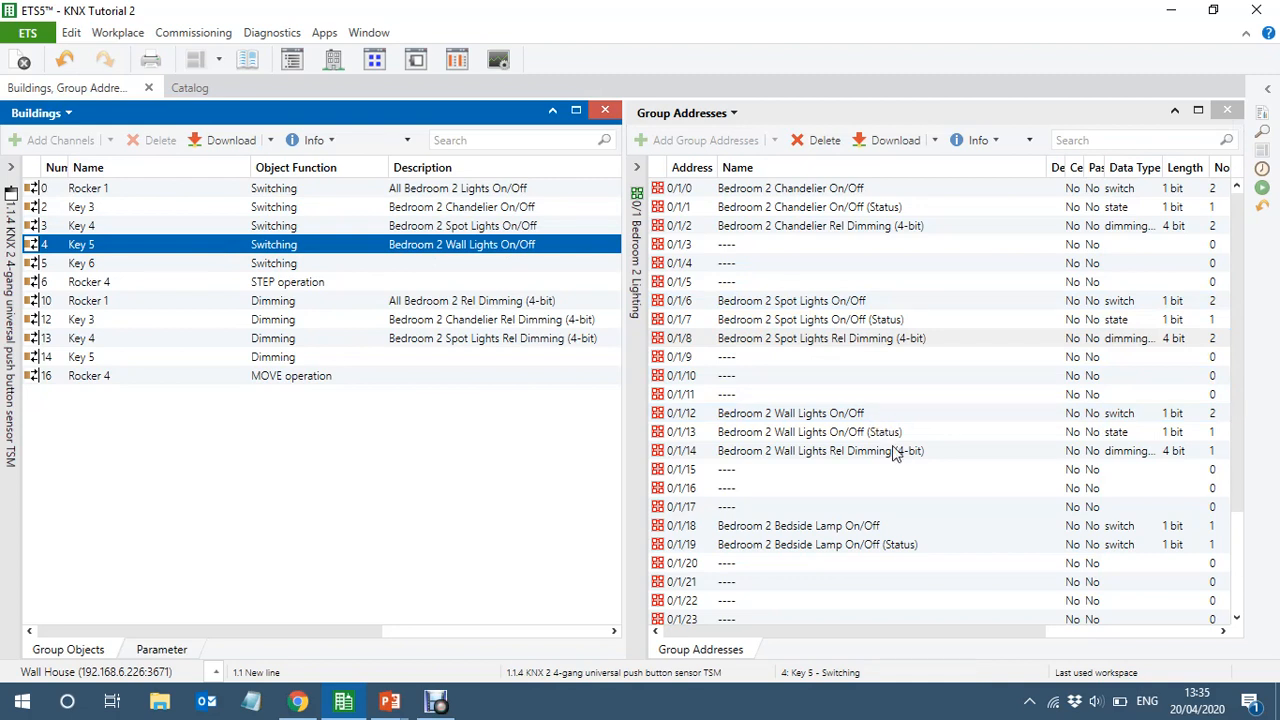
click(888, 452)
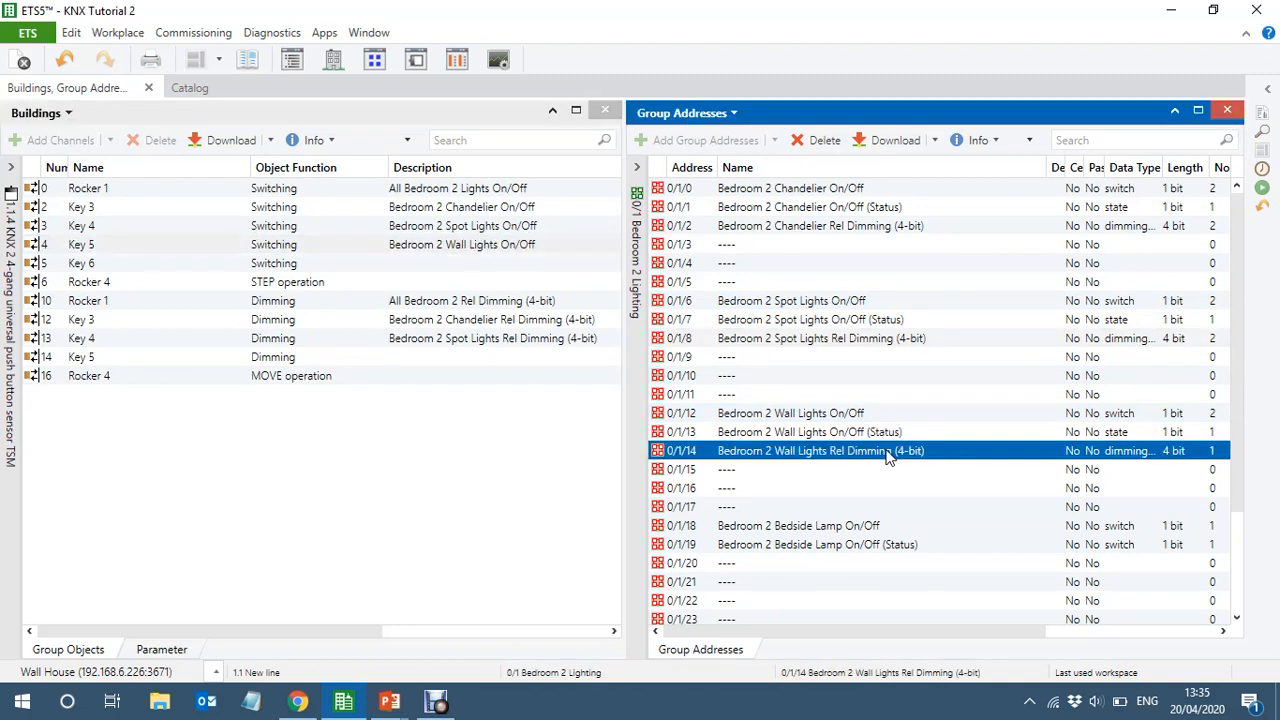
drag(888, 455, 418, 364)
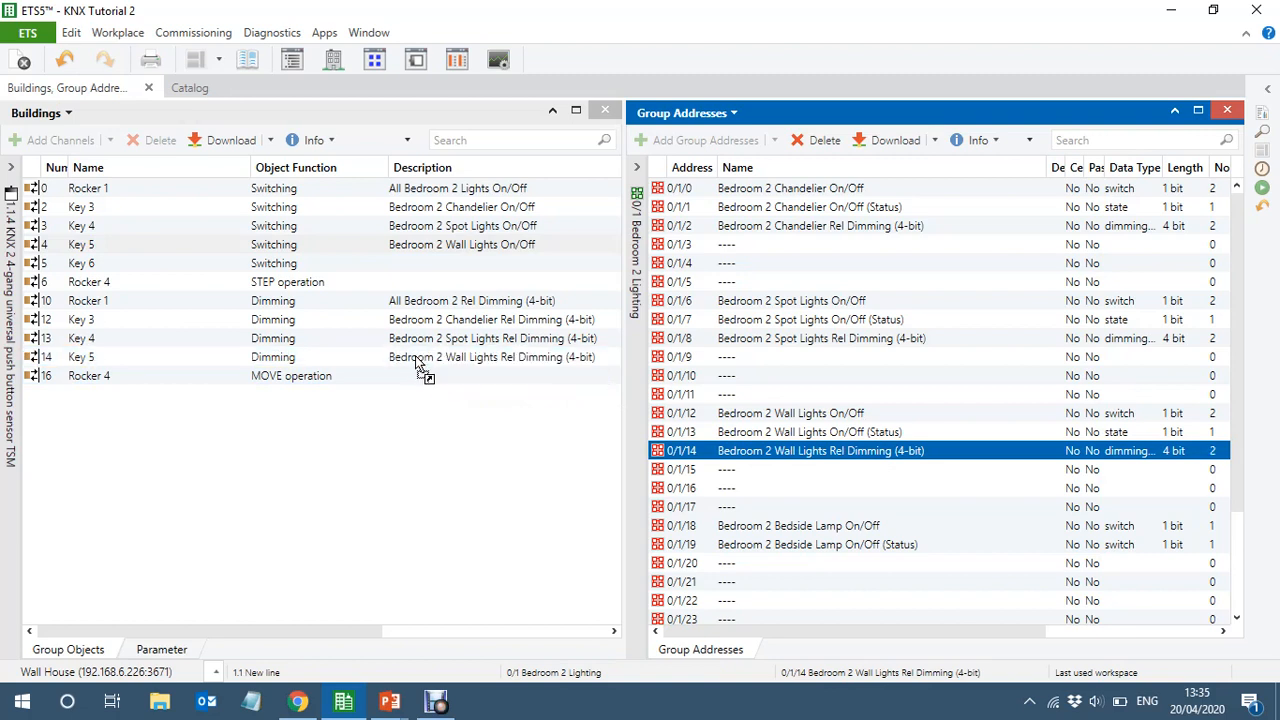
Link key 6's switching object to the Bedroom 2 Bedside Lamp On/Off group address
click(337, 266)
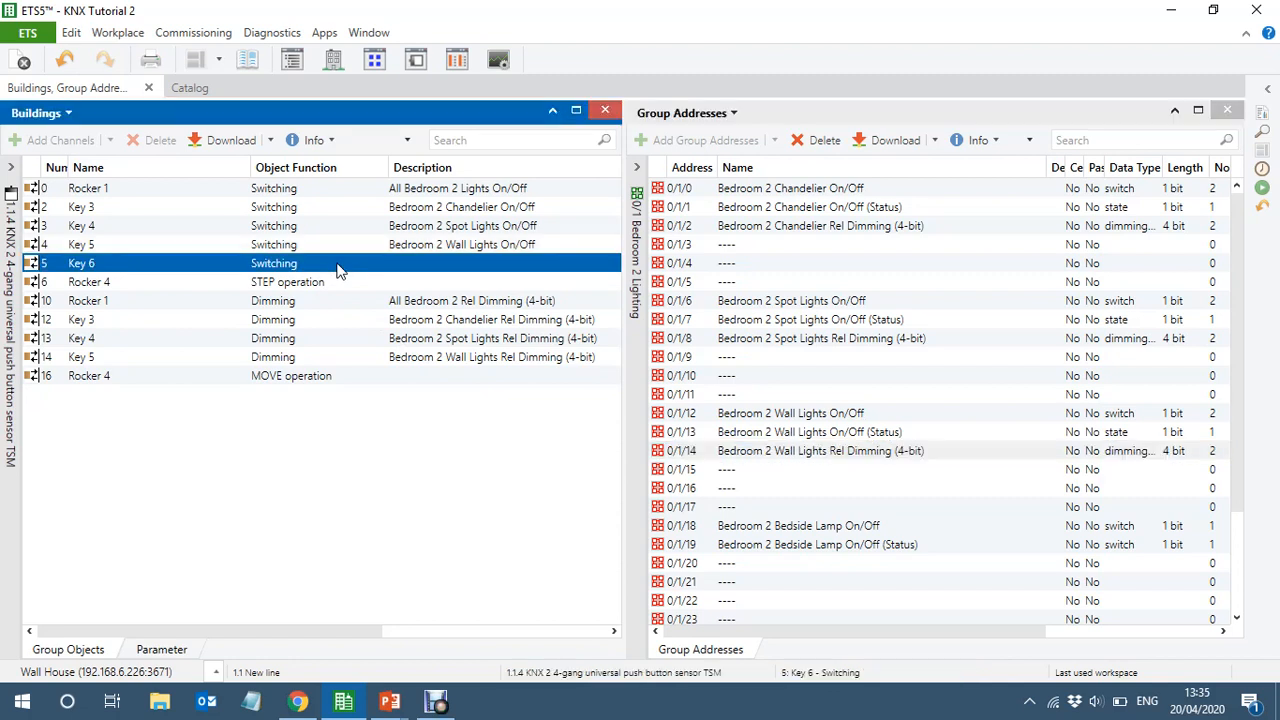
drag(337, 270, 841, 537)
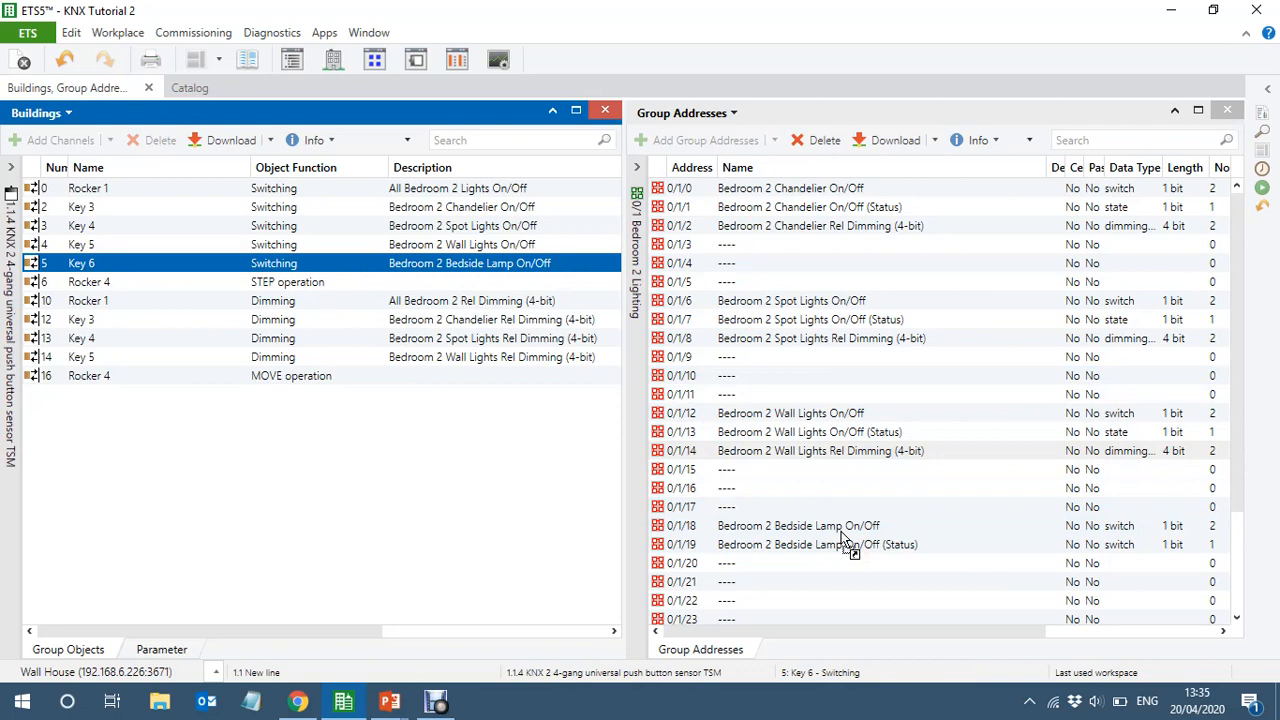
mouse_move(1240, 385)
mouse_down()
mouse_move(1240, 530)
mouse_move(1240, 366)
mouse_up()
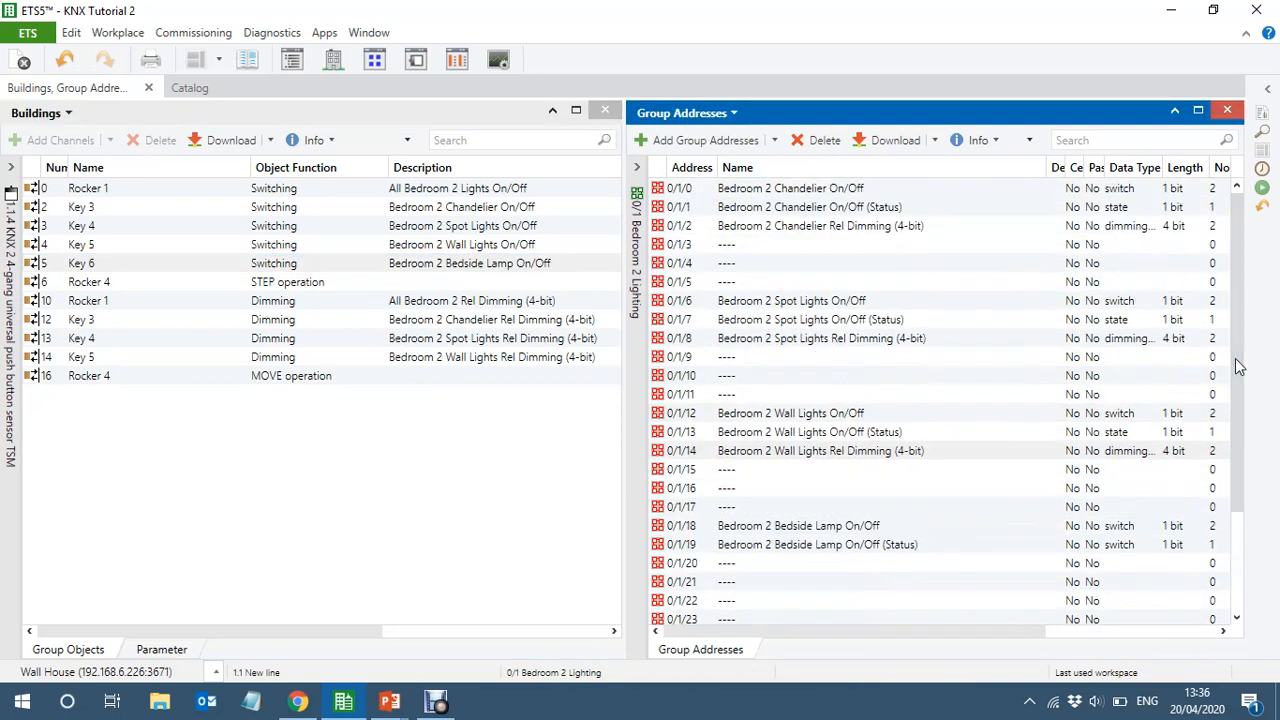
From the Bedroom Blinds addresses, link rocker 4's STEP operation to All Bedroom Blinds Short Operation and its MOVE operation to All Bedroom Blinds Long Operation
click(638, 374)
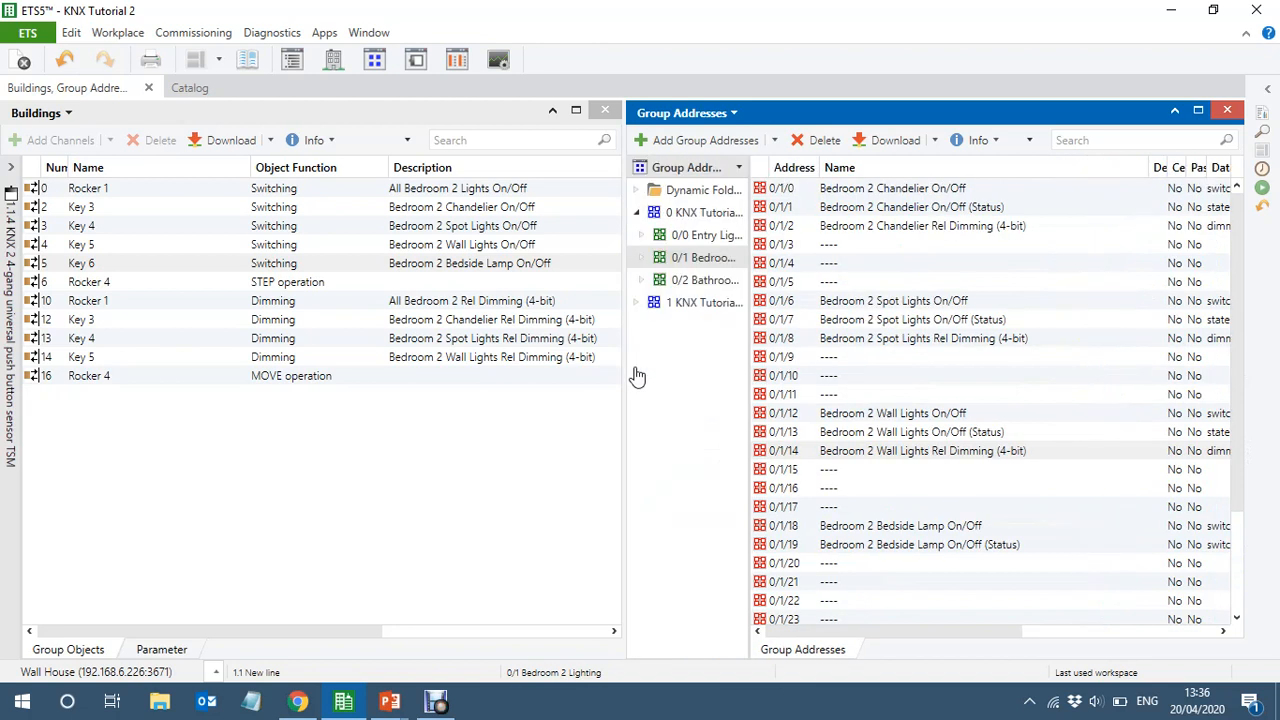
click(636, 306)
click(695, 350)
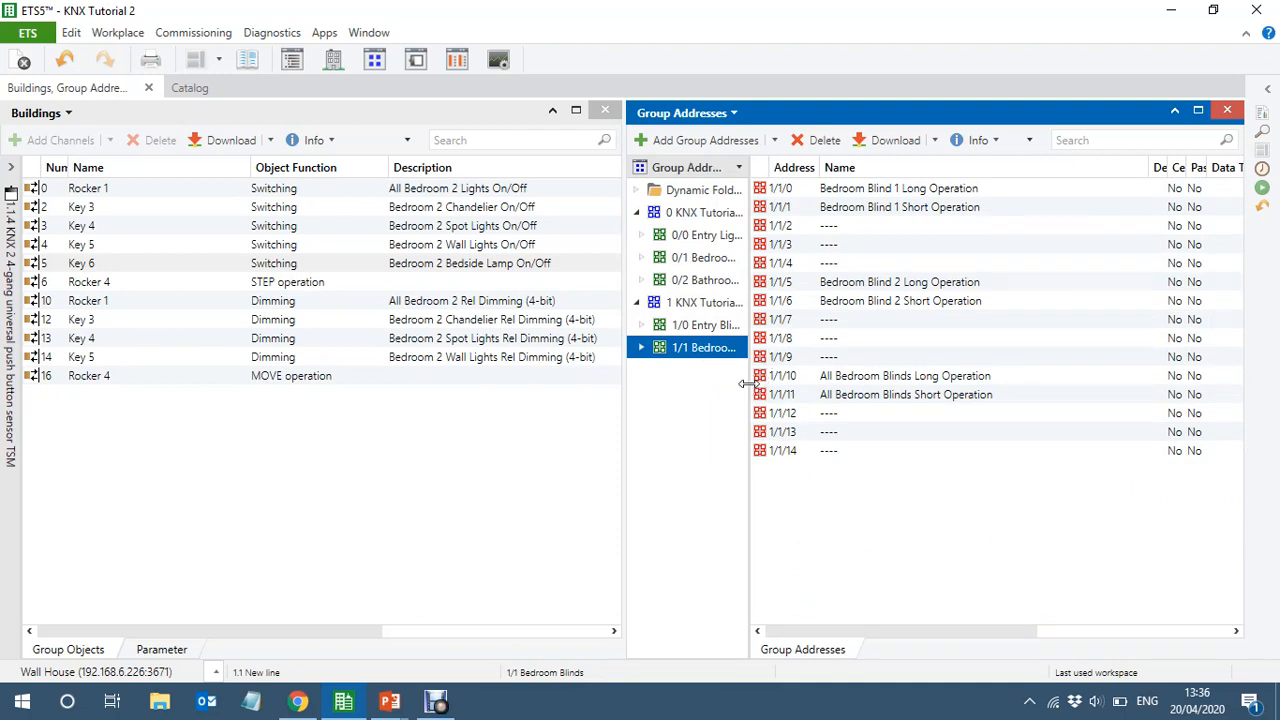
double_click(748, 384)
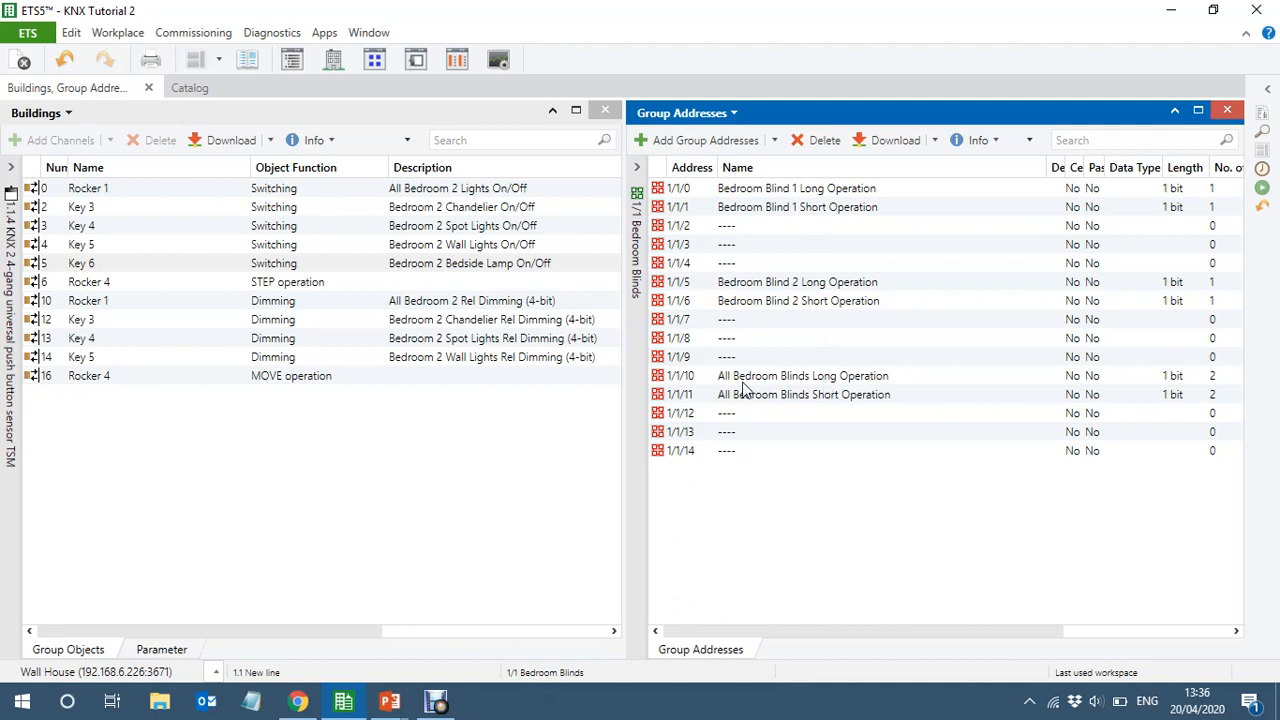
click(703, 377)
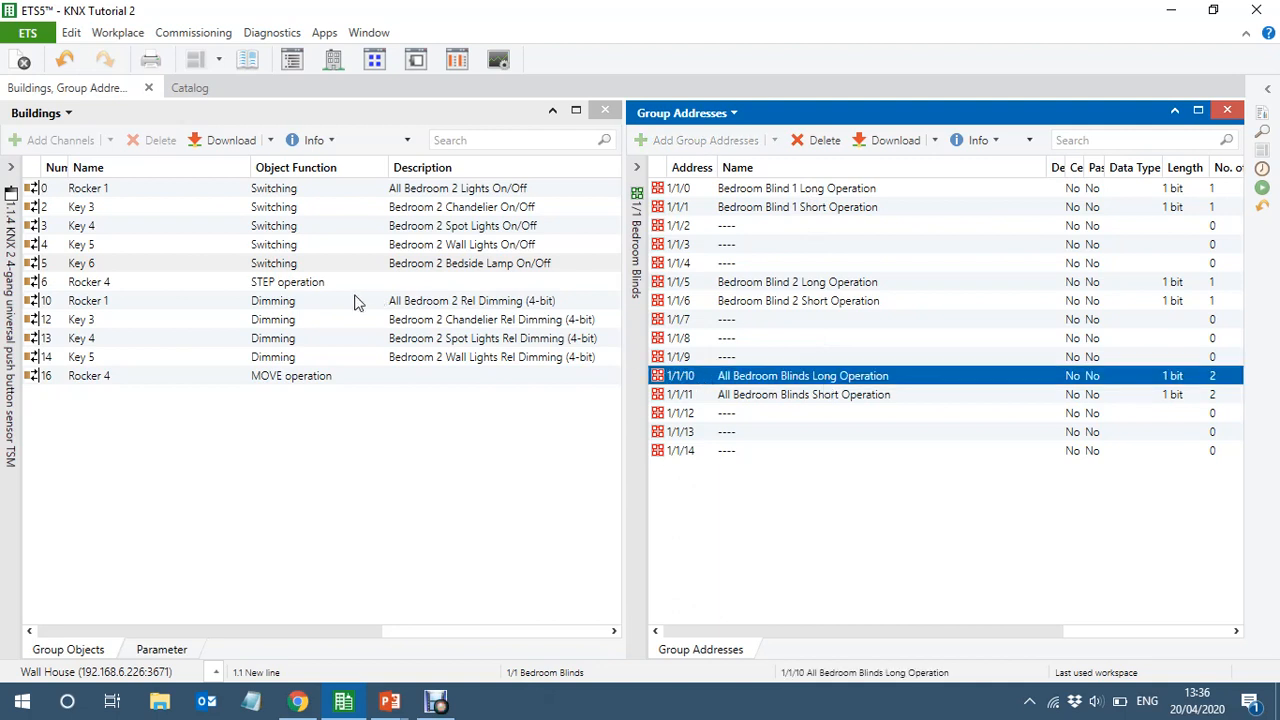
click(327, 284)
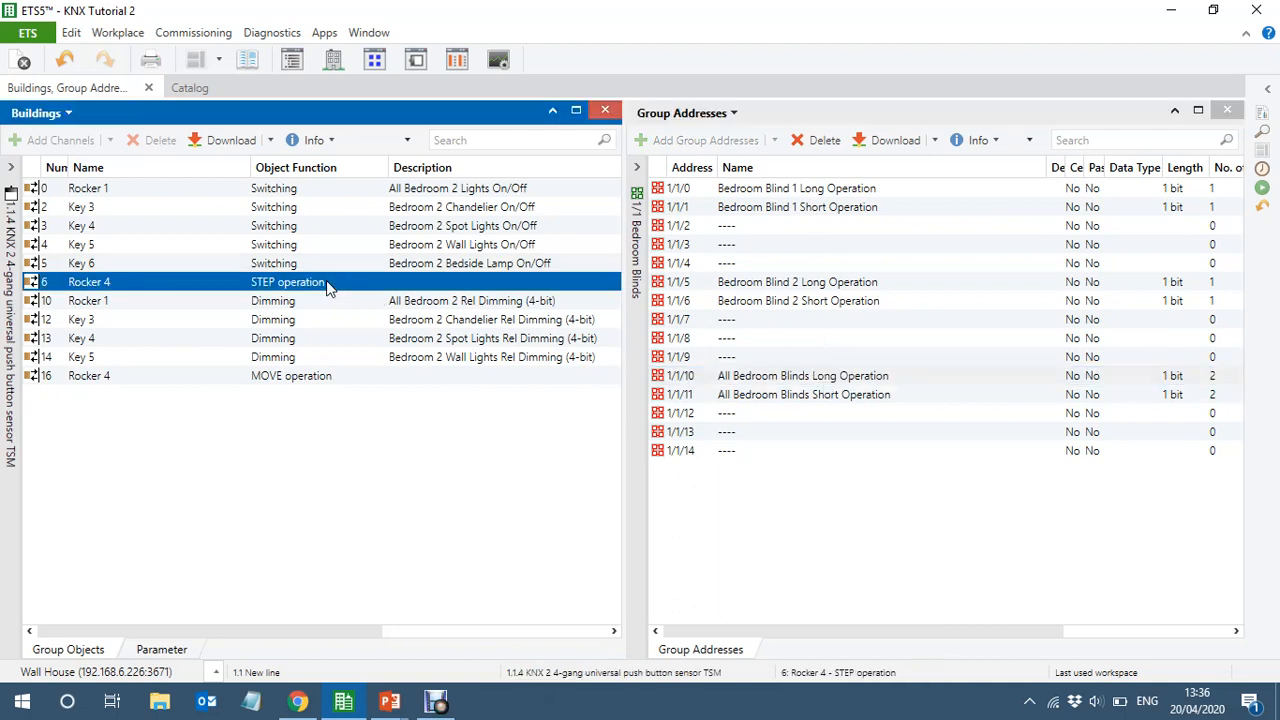
drag(326, 280, 843, 400)
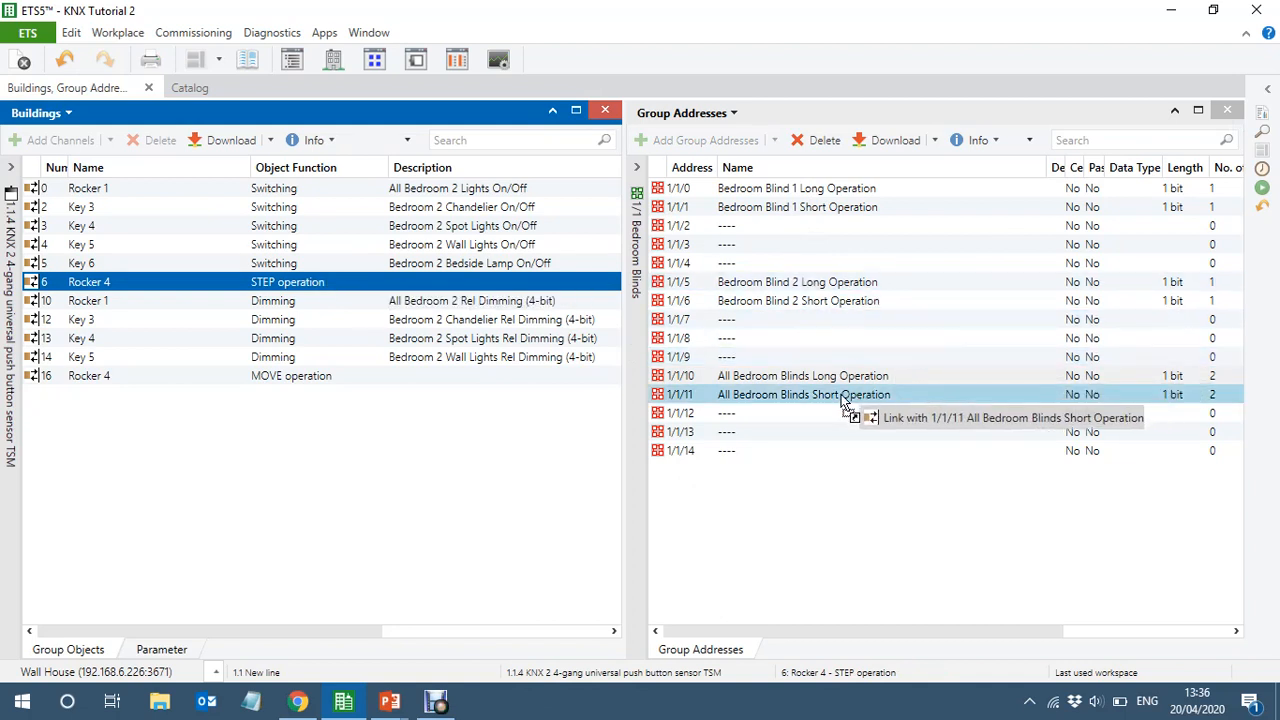
drag(843, 400, 843, 400)
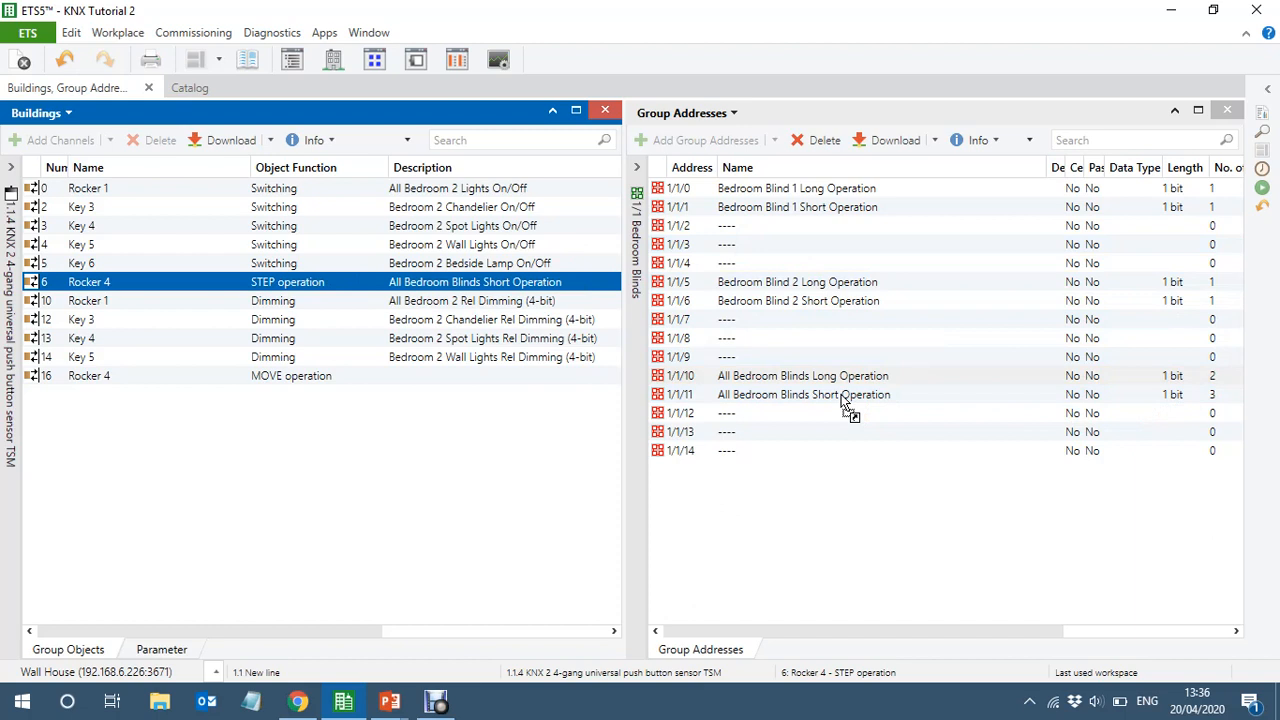
click(194, 376)
drag(194, 376, 855, 384)
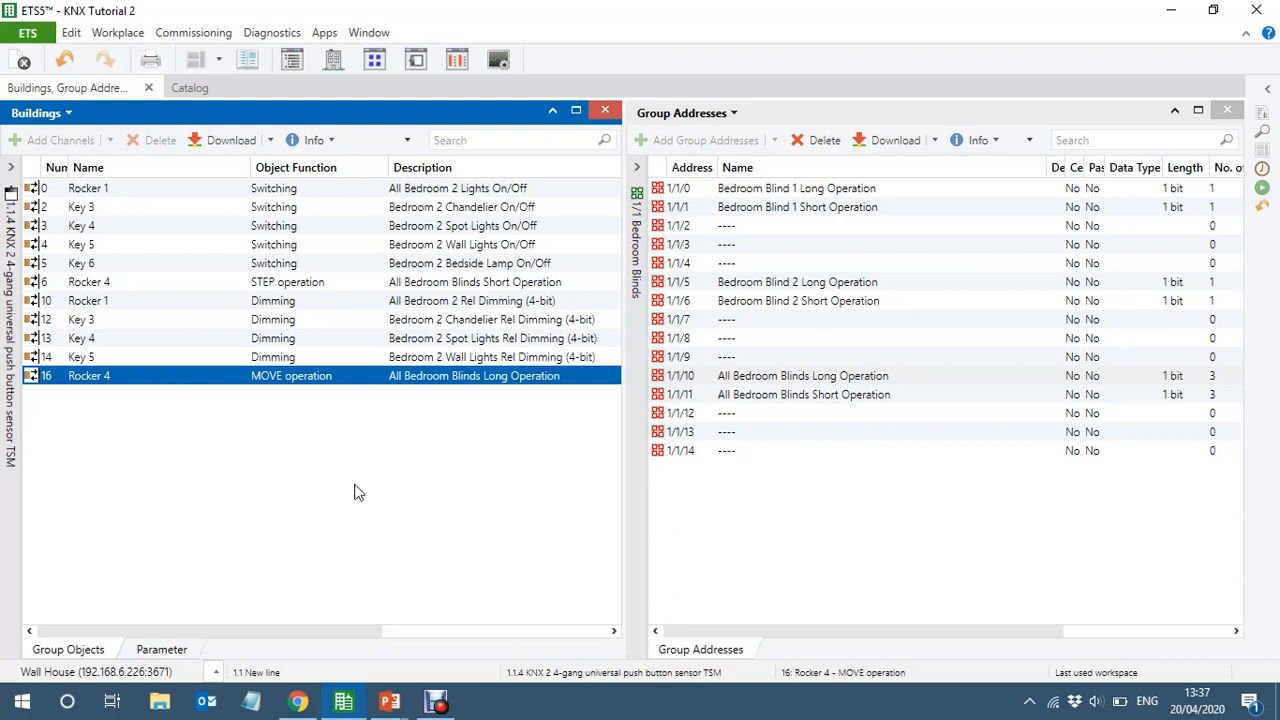
Rename the building KNX Tutorial 1 to KNX Tutorial 2 in its properties
click(12, 502)
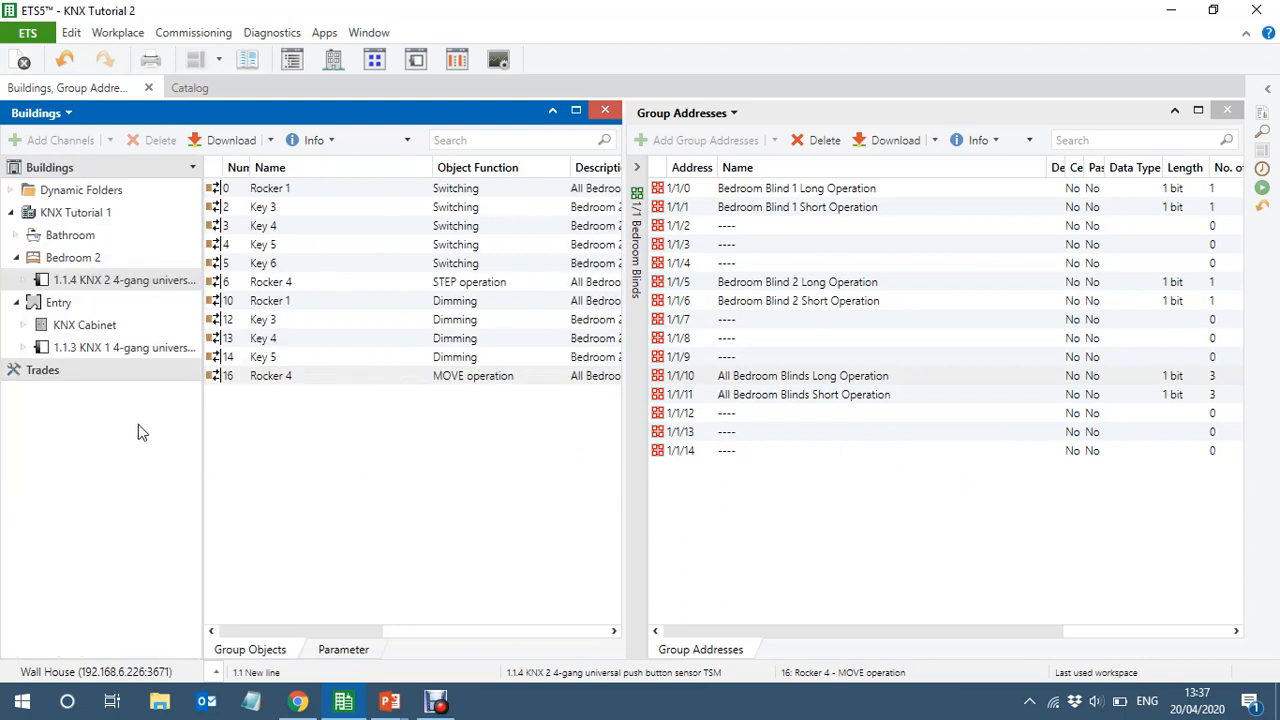
click(78, 213)
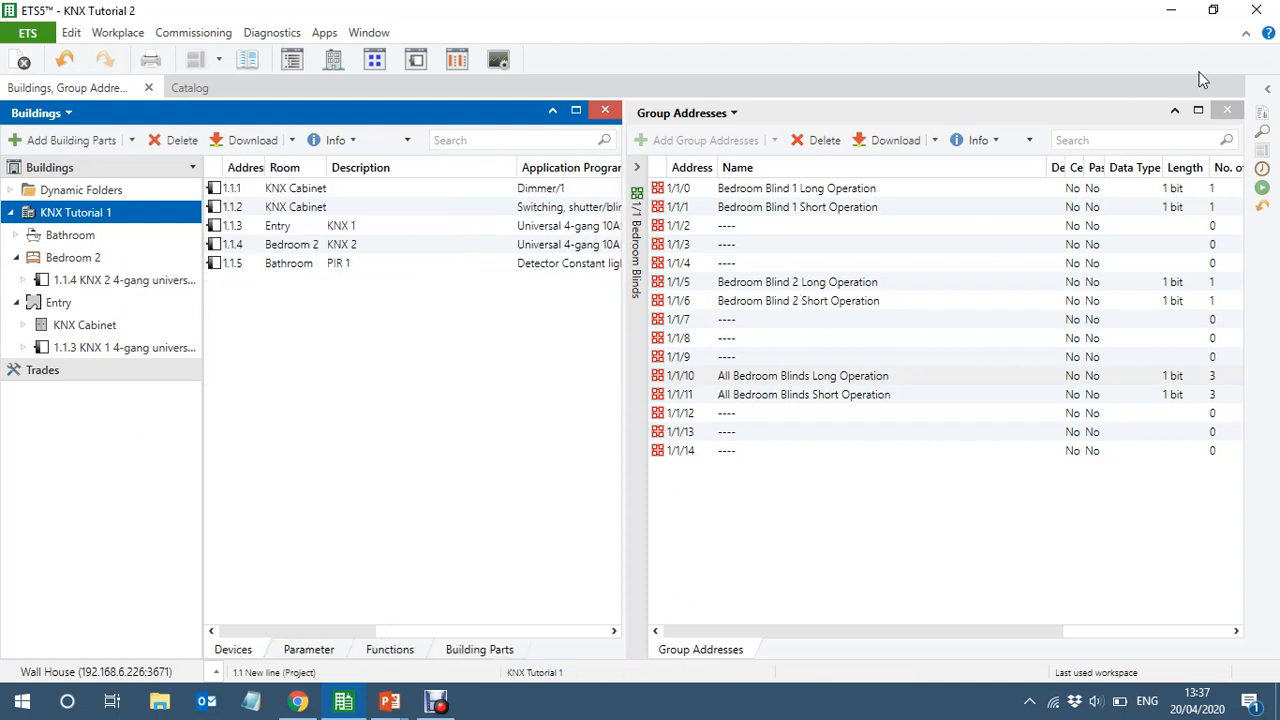
click(1270, 92)
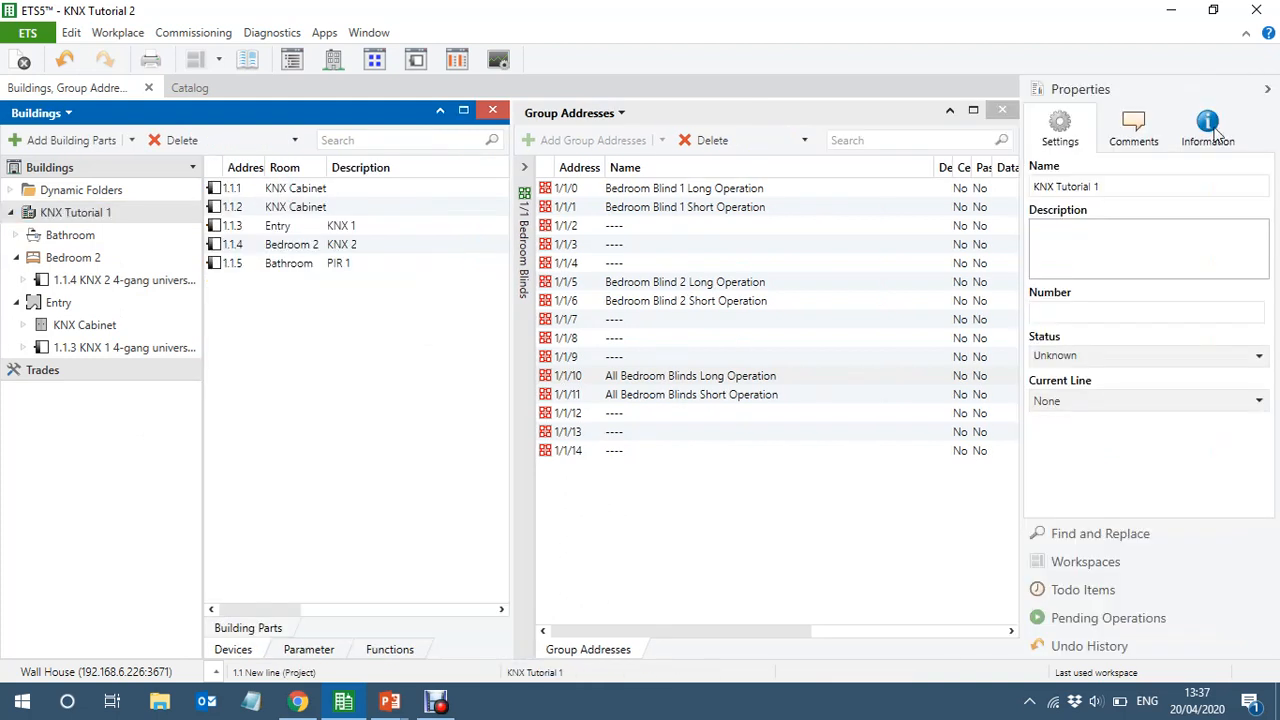
click(1124, 186)
key(BackSpace)
text(2)
click(672, 502)
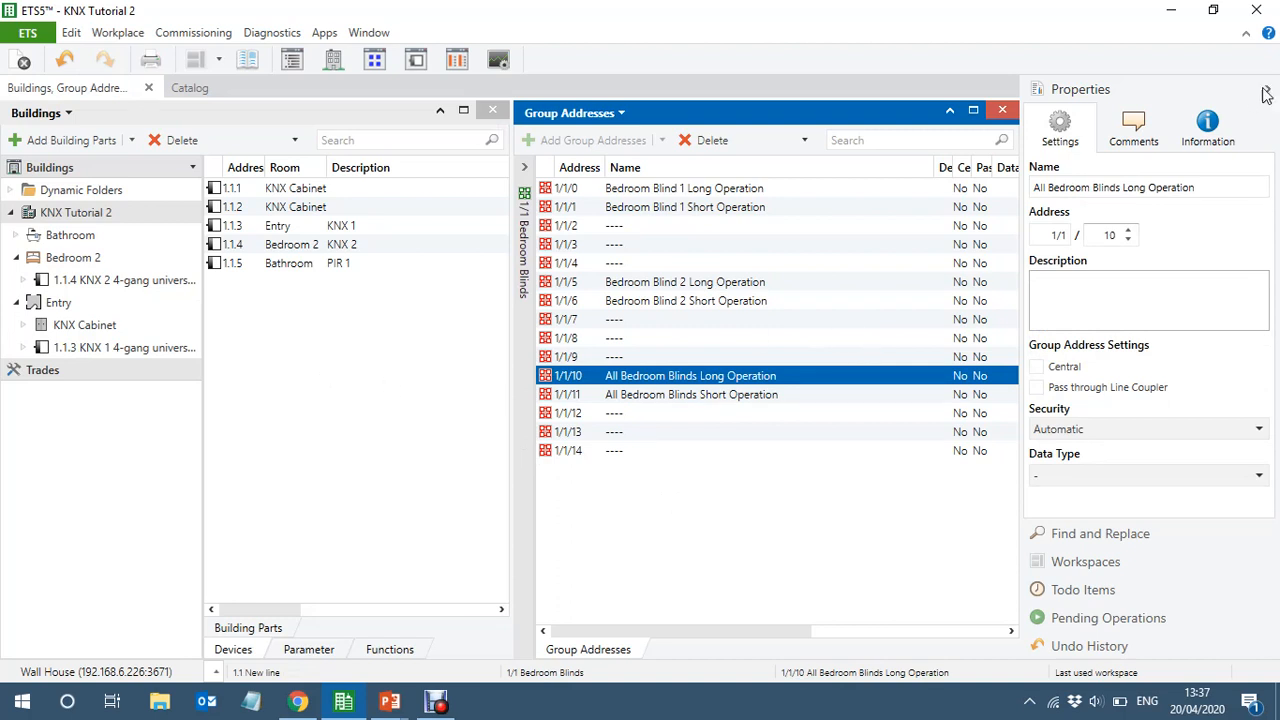
click(343, 398)
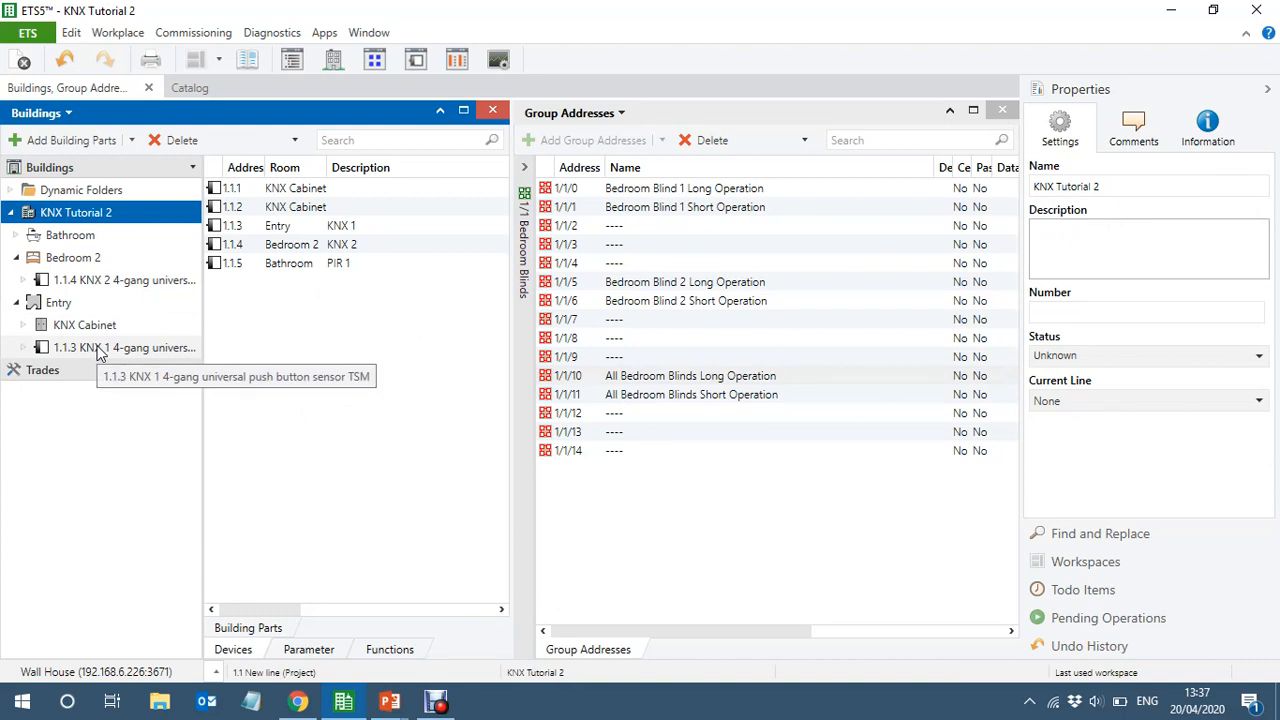
Examine the group objects and linked address of the Bathroom's PIR 1 presence detector
click(15, 235)
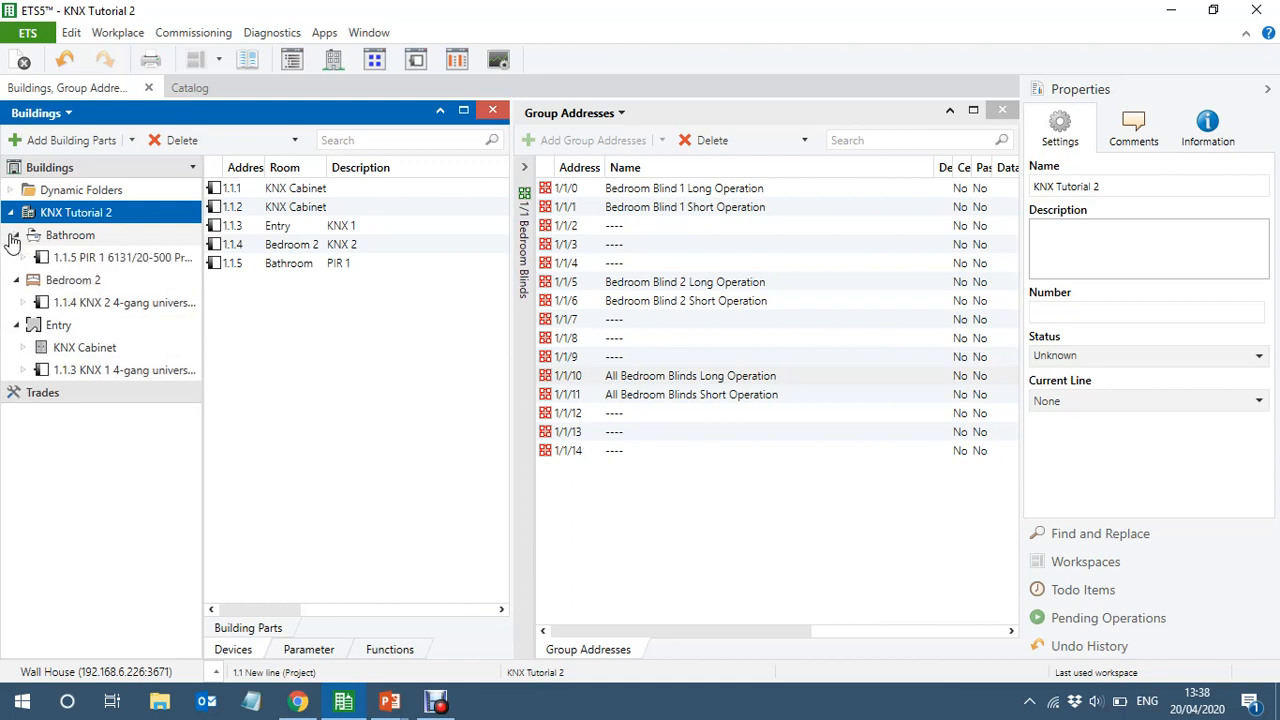
click(86, 258)
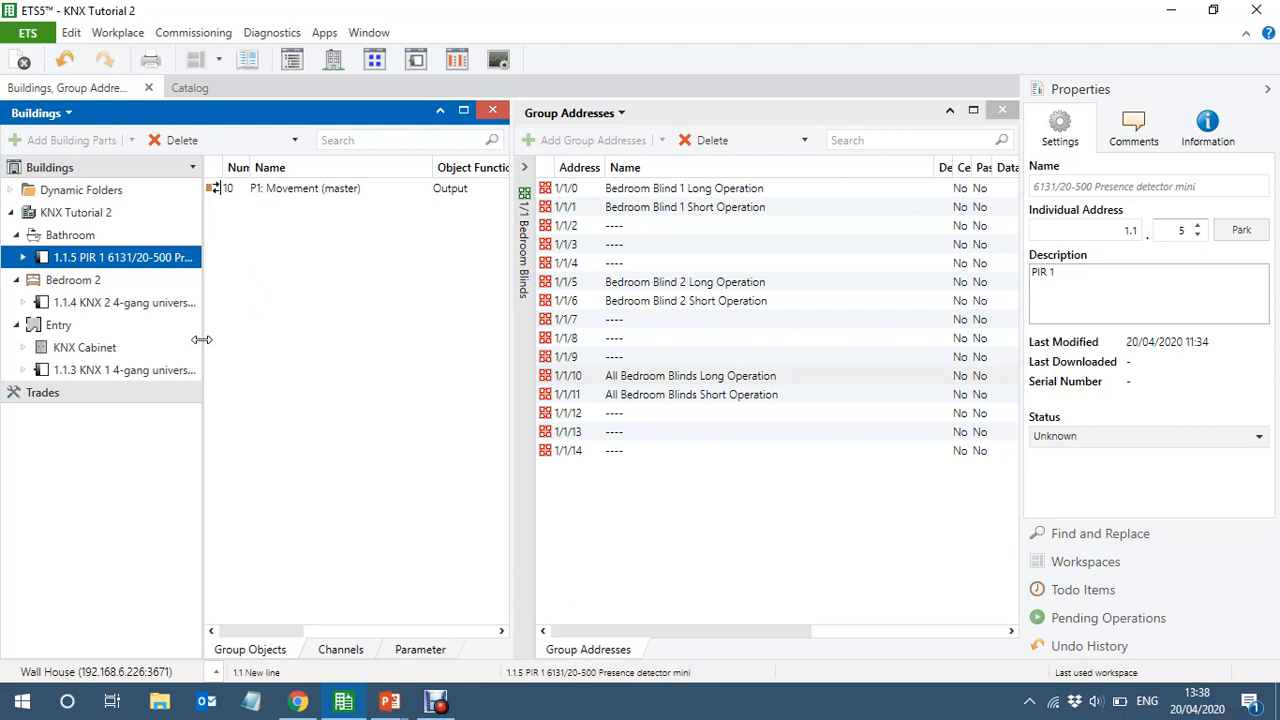
double_click(202, 340)
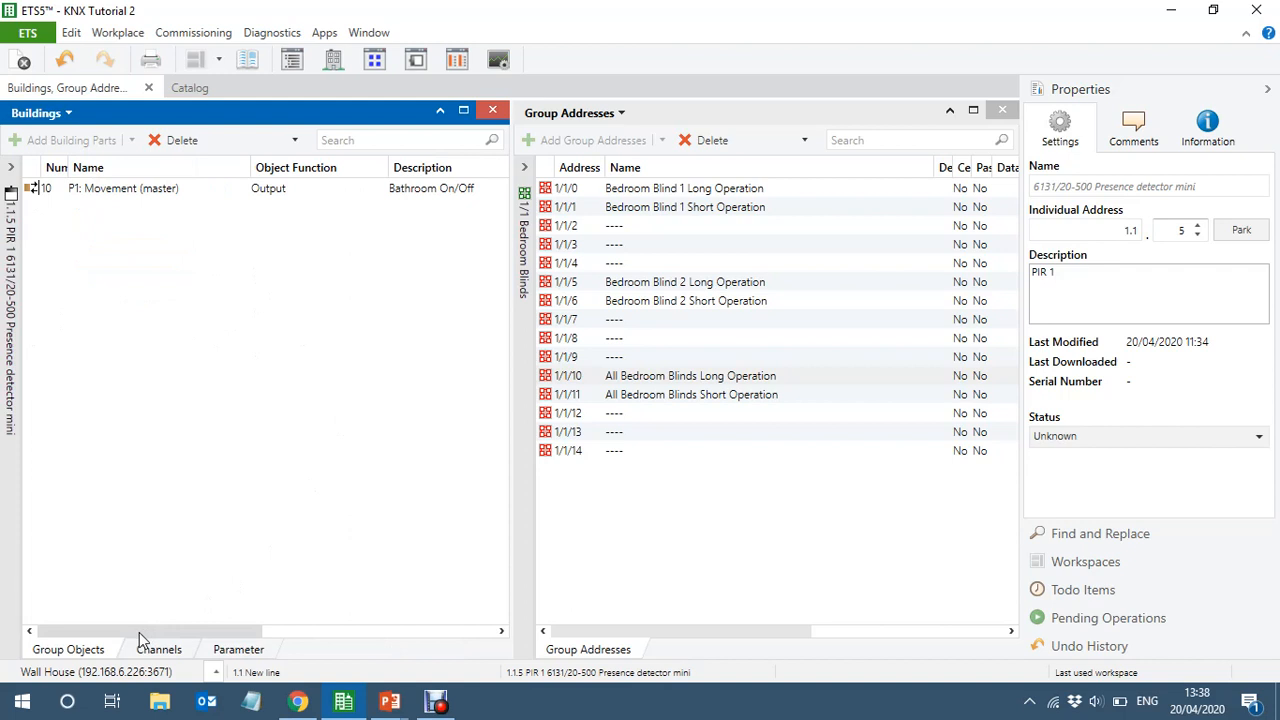
drag(139, 632, 103, 615)
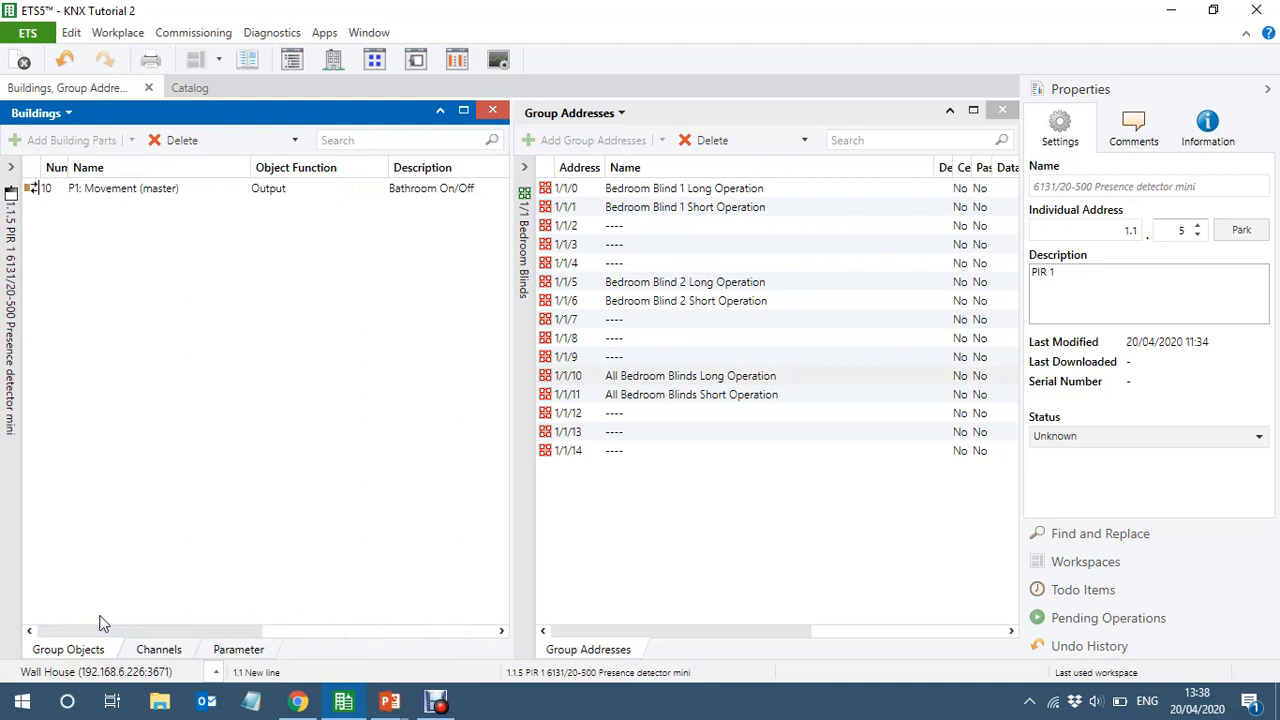
click(18, 463)
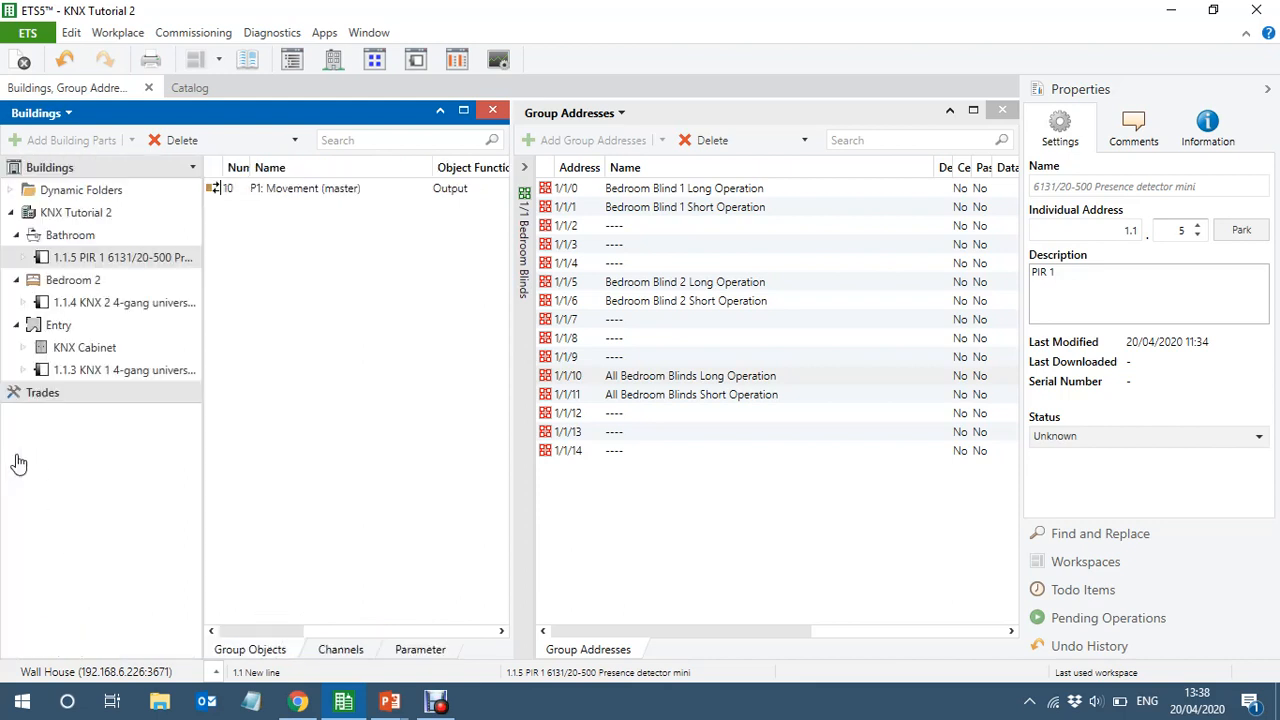
Show the Bedroom 2 push-button sensor's group objects and close the Group Addresses view
click(95, 307)
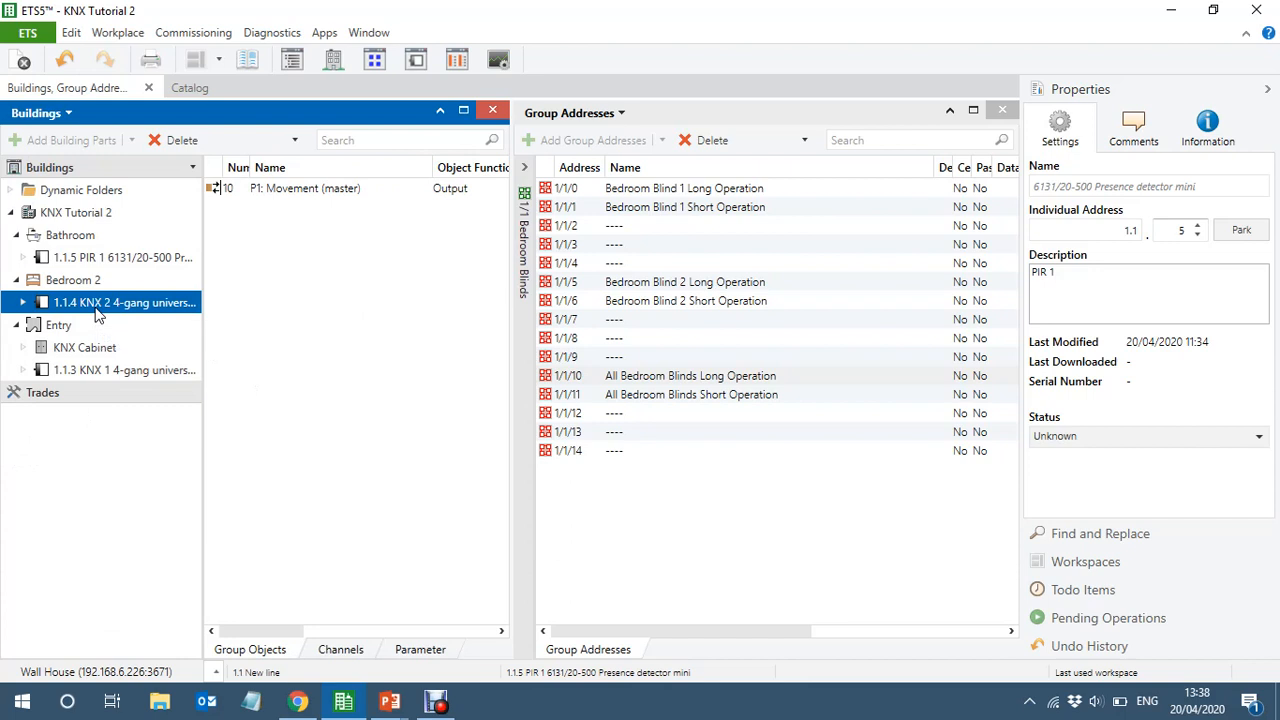
click(1007, 113)
click(1003, 110)
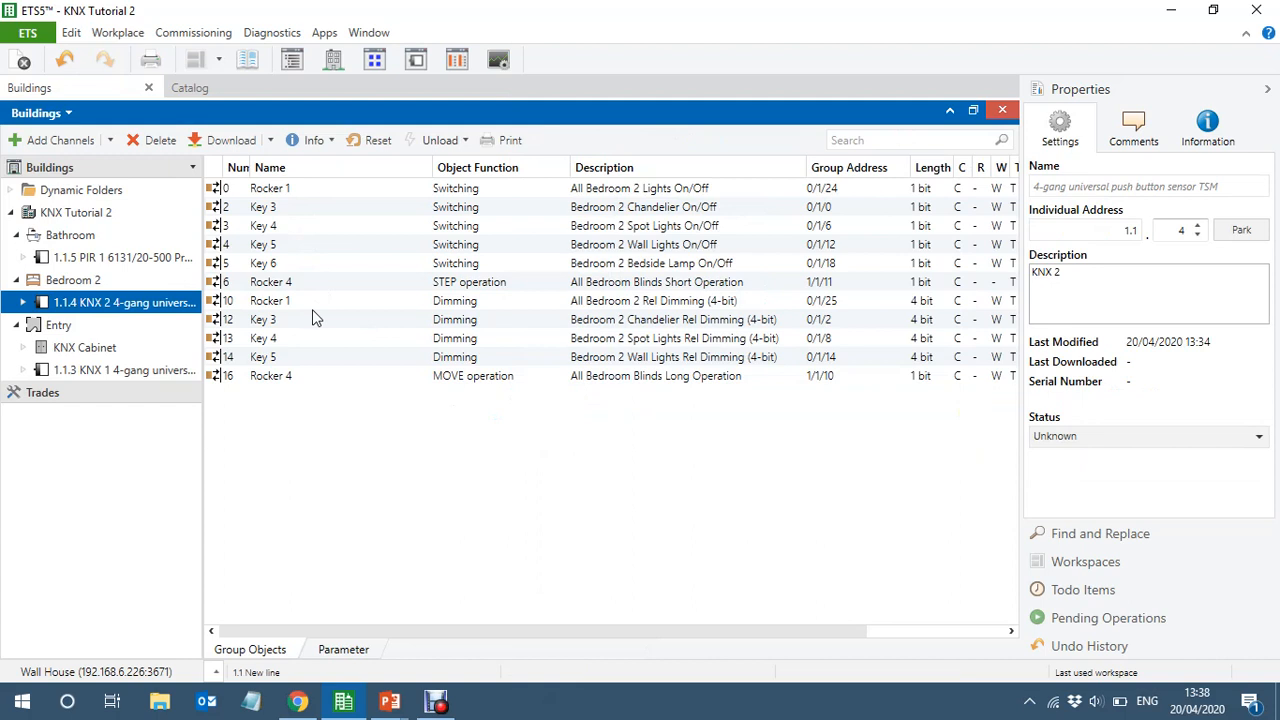
Review the status LED function options in key 3's parameters and return to the sensor's group objects
click(340, 650)
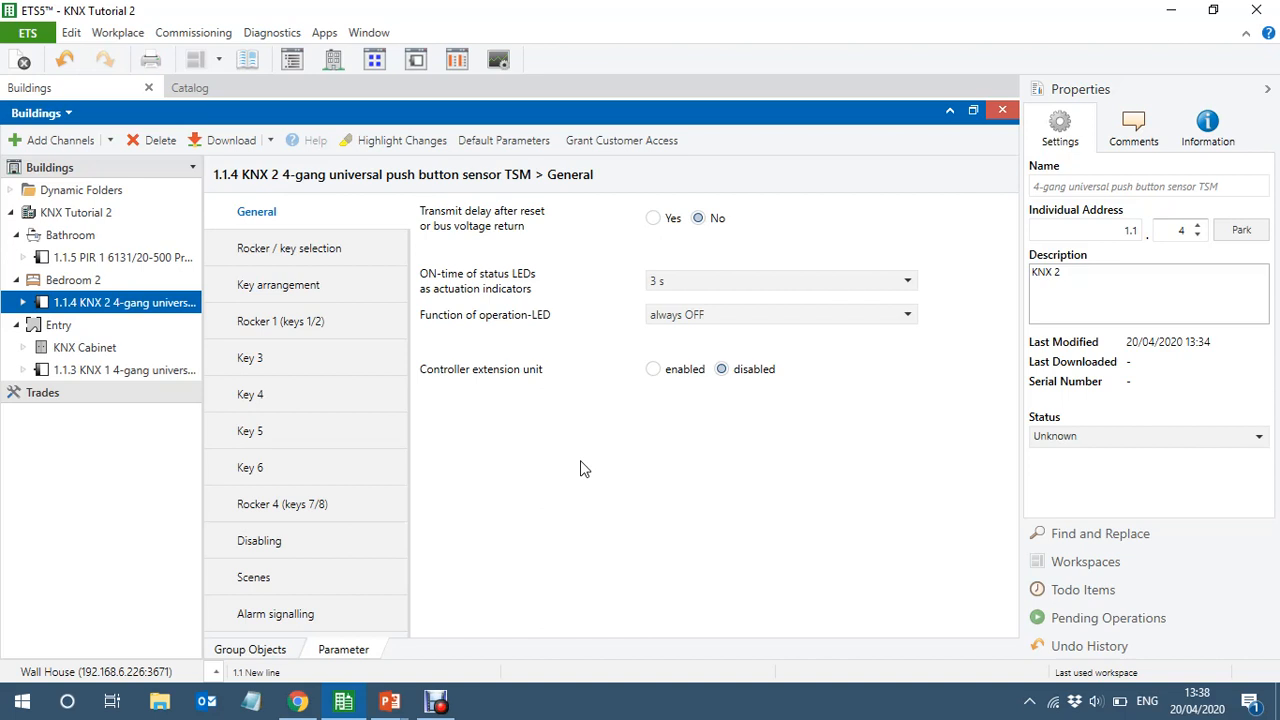
click(284, 360)
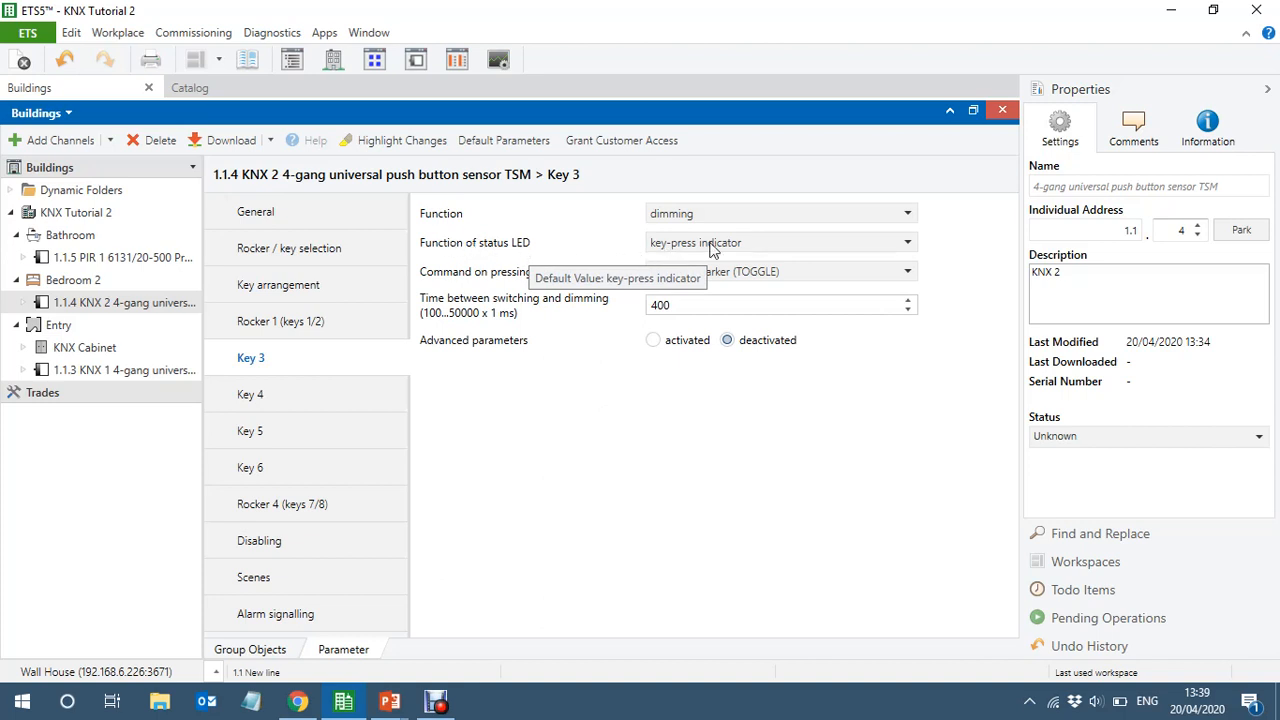
click(777, 247)
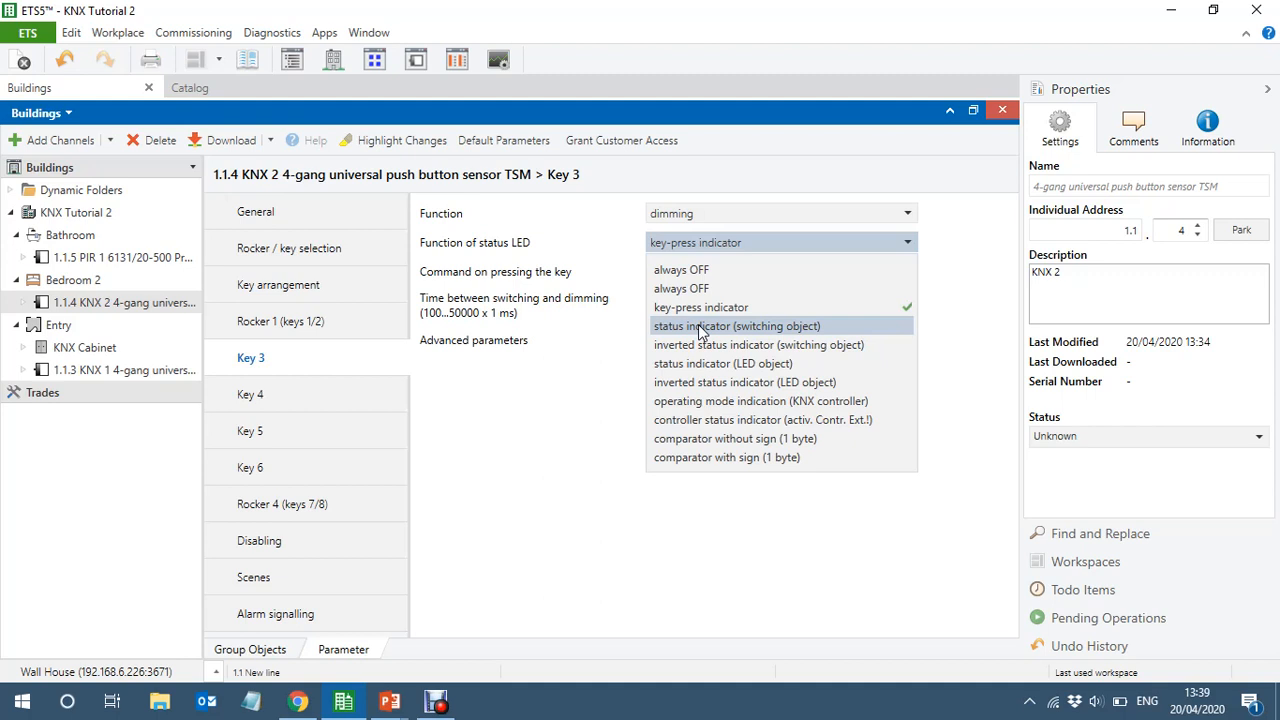
click(551, 420)
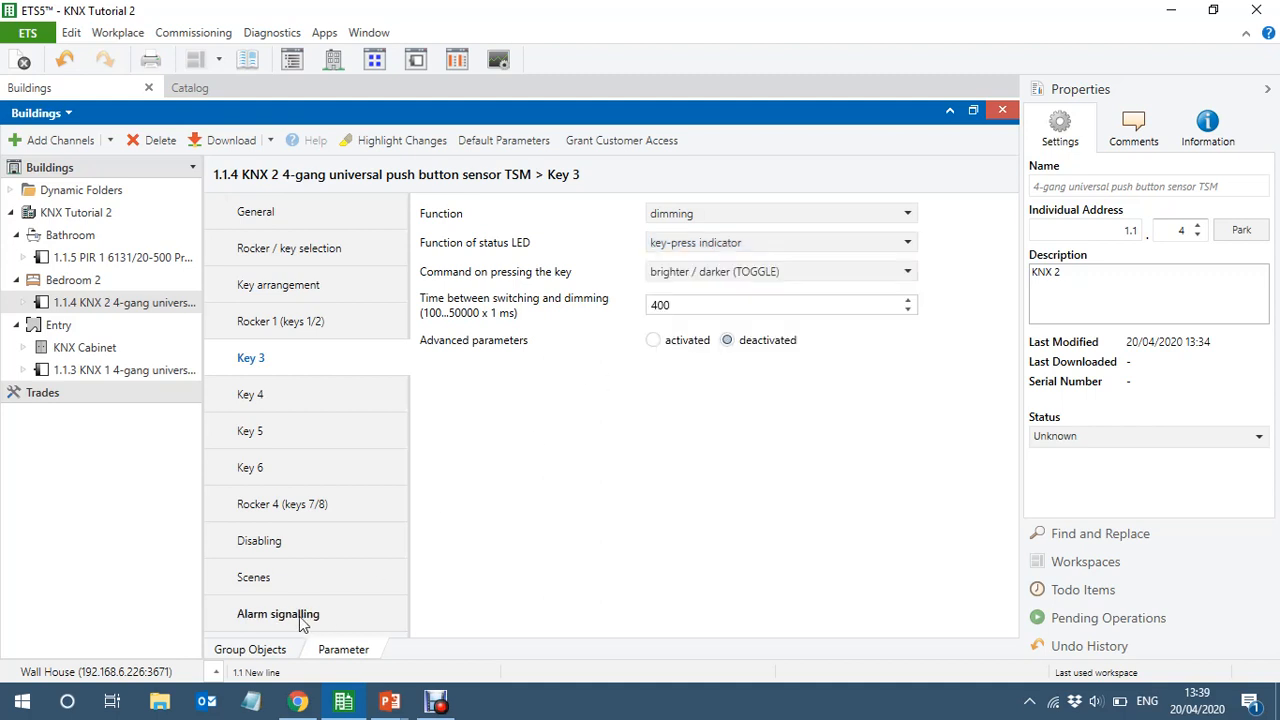
click(243, 649)
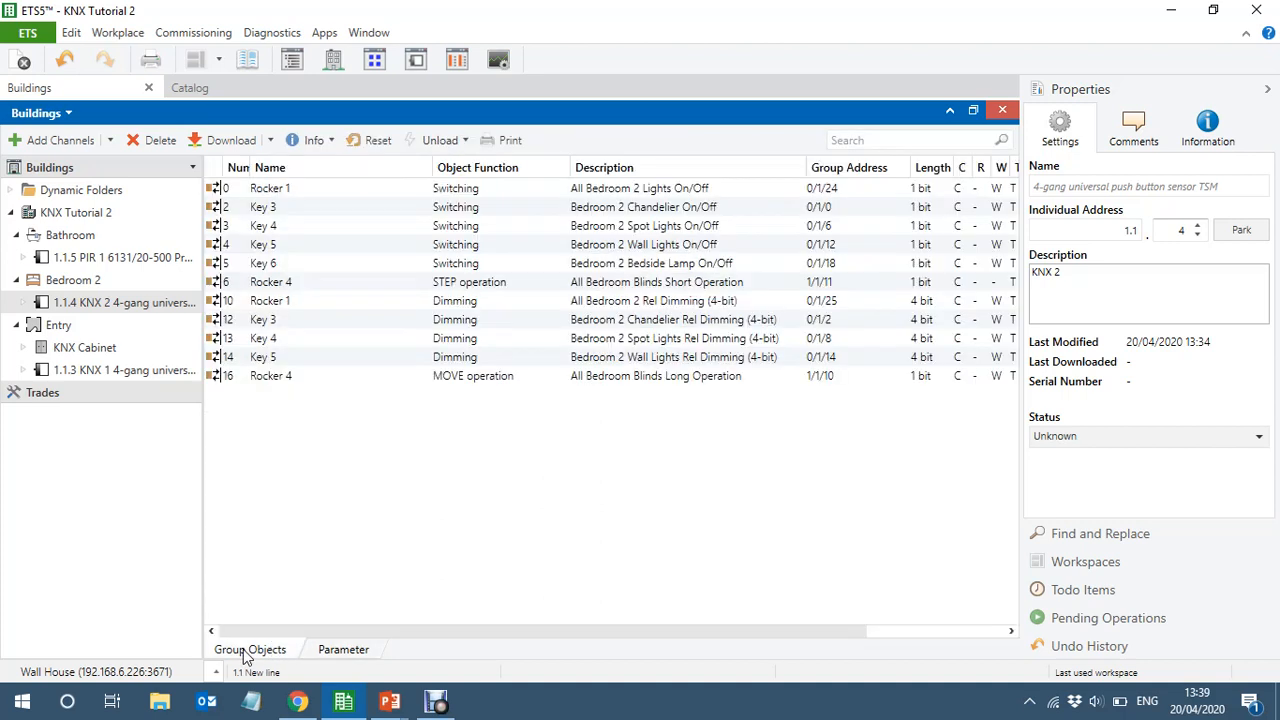
Switch to the PowerPoint slide show and advance from the KNX Equipment Details slide to the closing slide
click(593, 510)
key(alt+Tab)
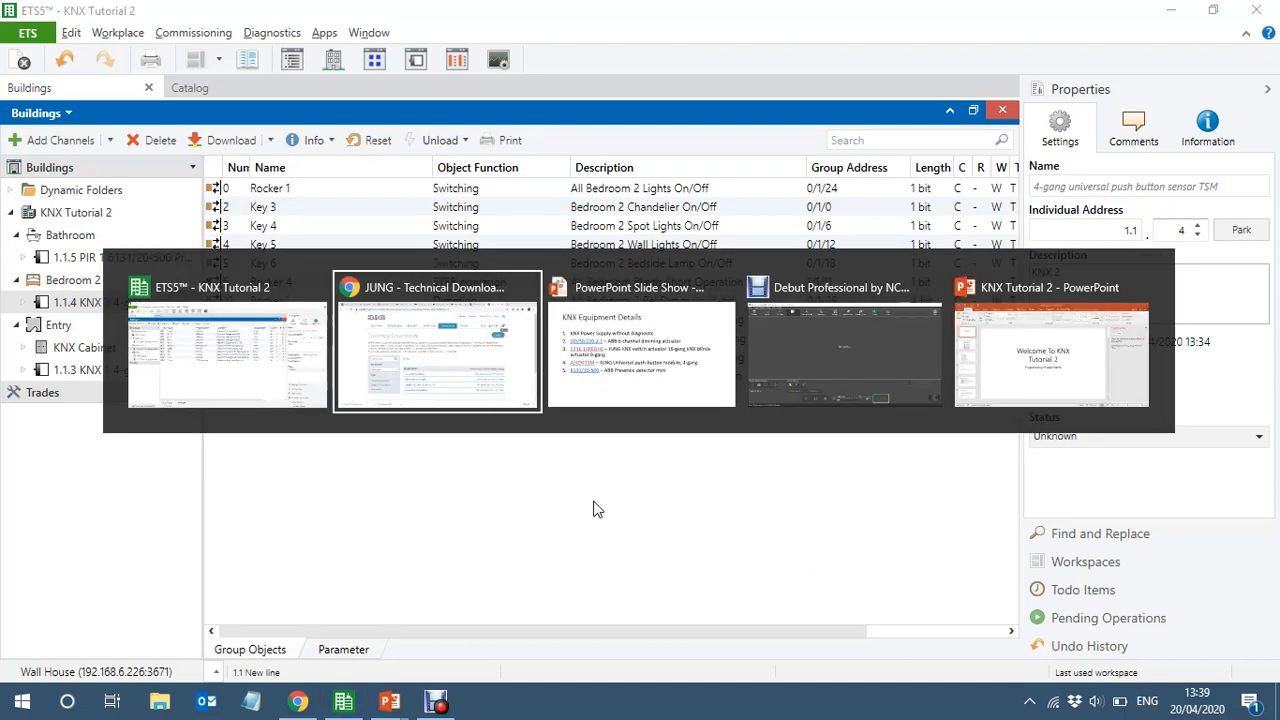
key(alt+Tab)
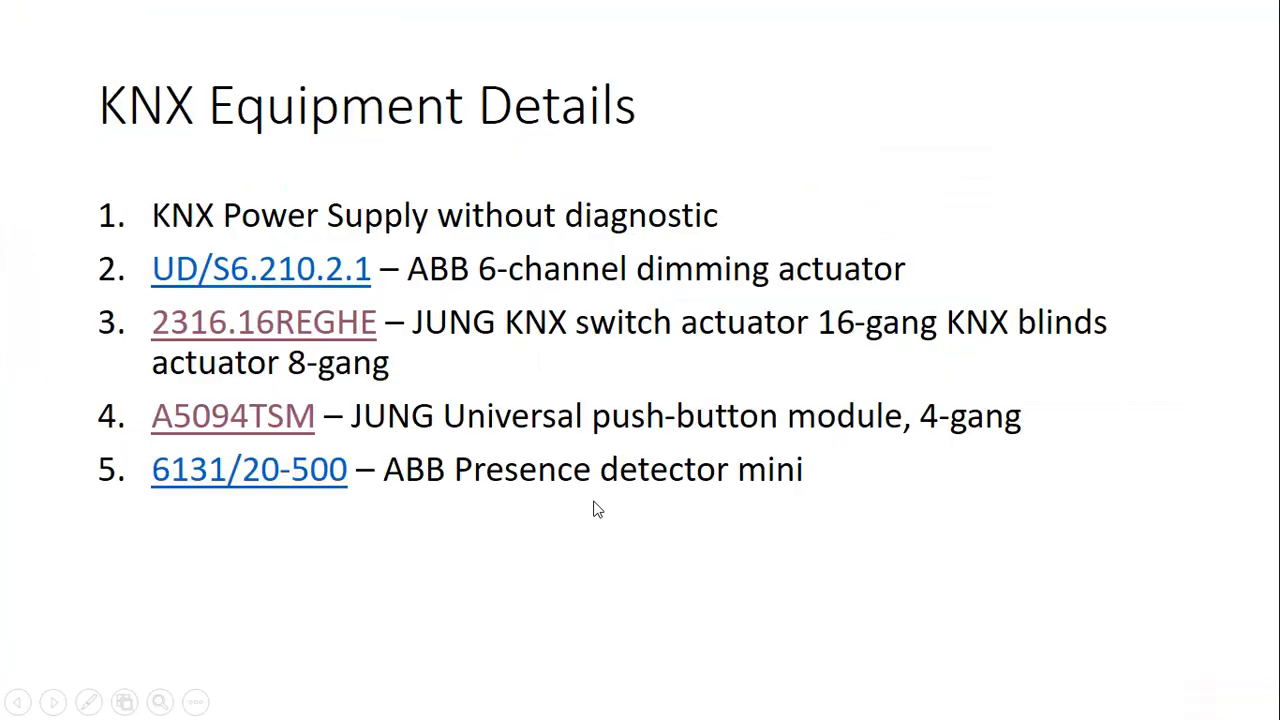
click(593, 510)
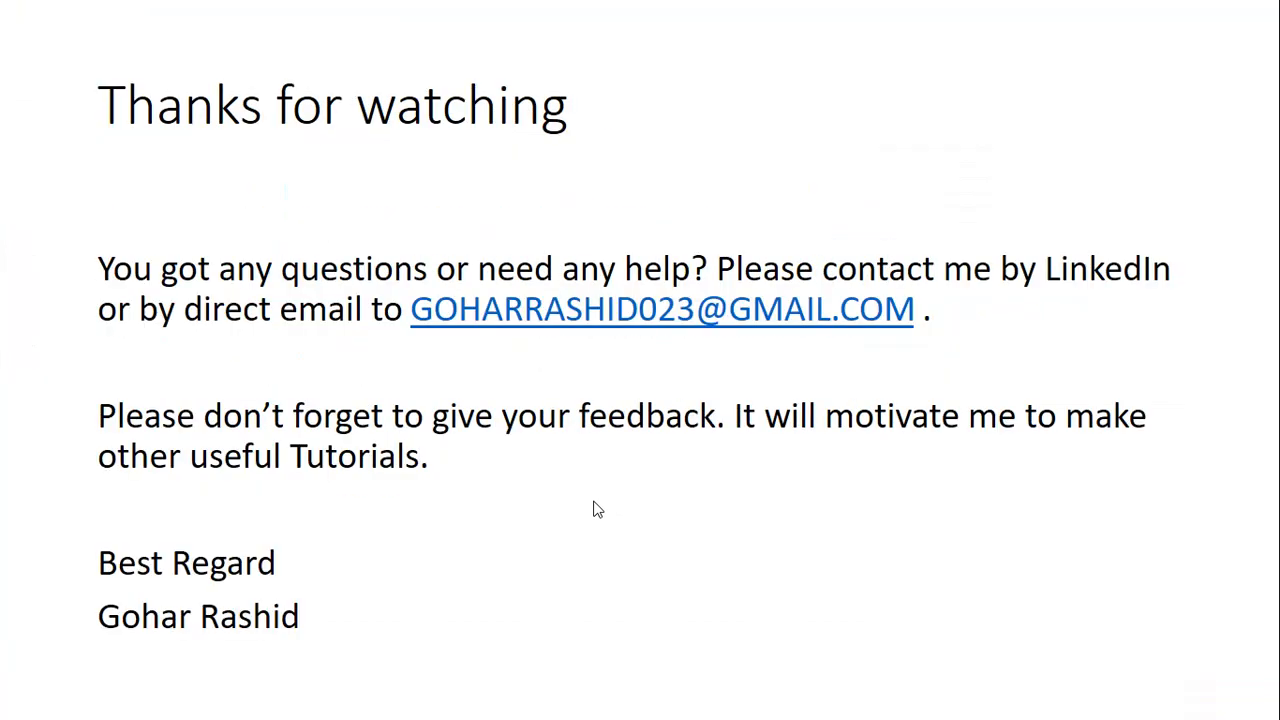